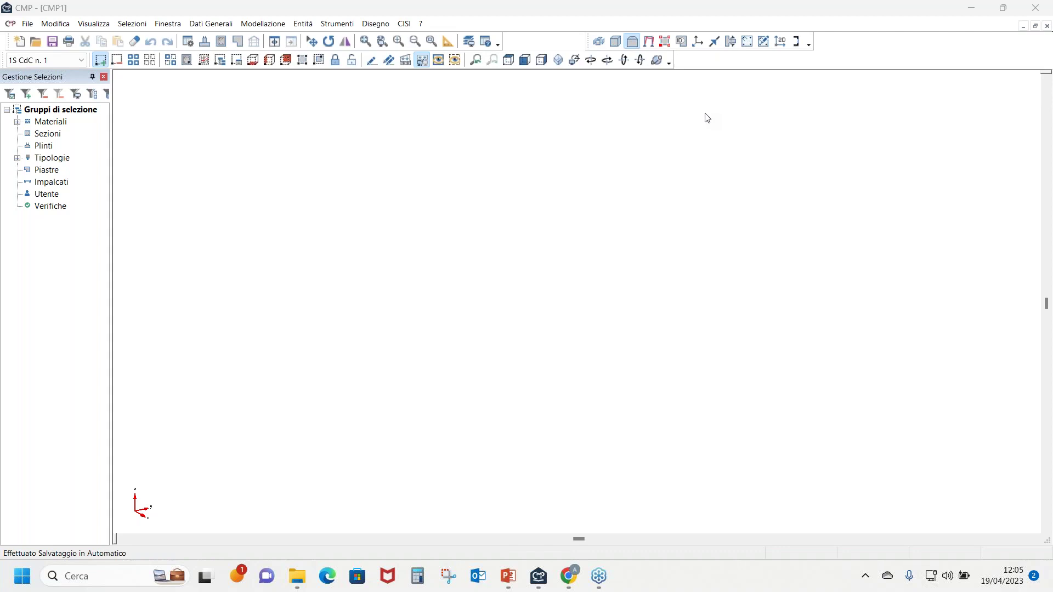
Review the 3D frame macro's settings for spans, storeys, sections and floor loads without generating a frame
left_click(262, 25)
mouse_move(288, 393)
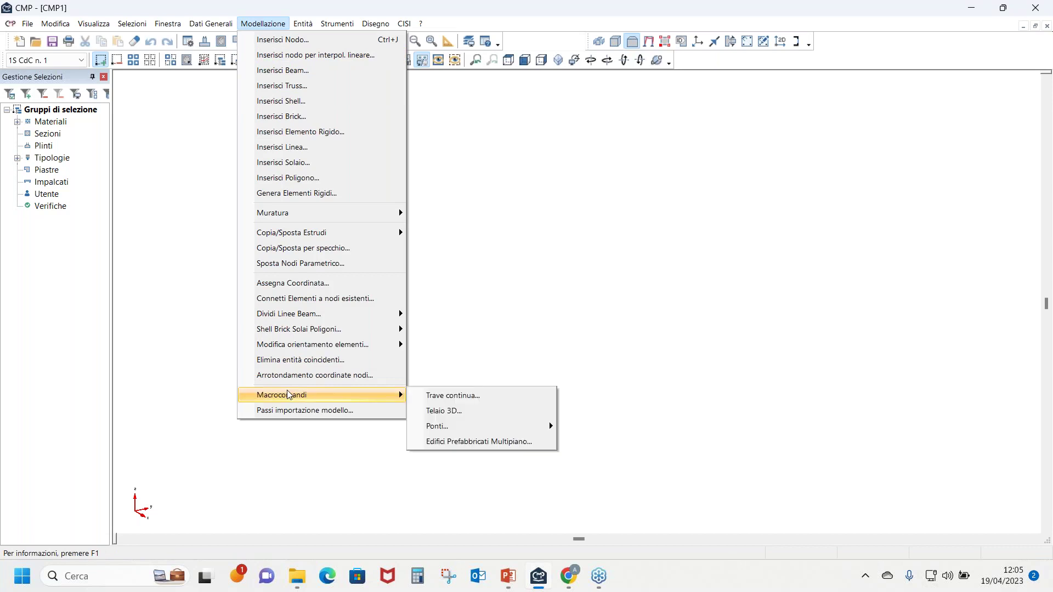
left_click(414, 410)
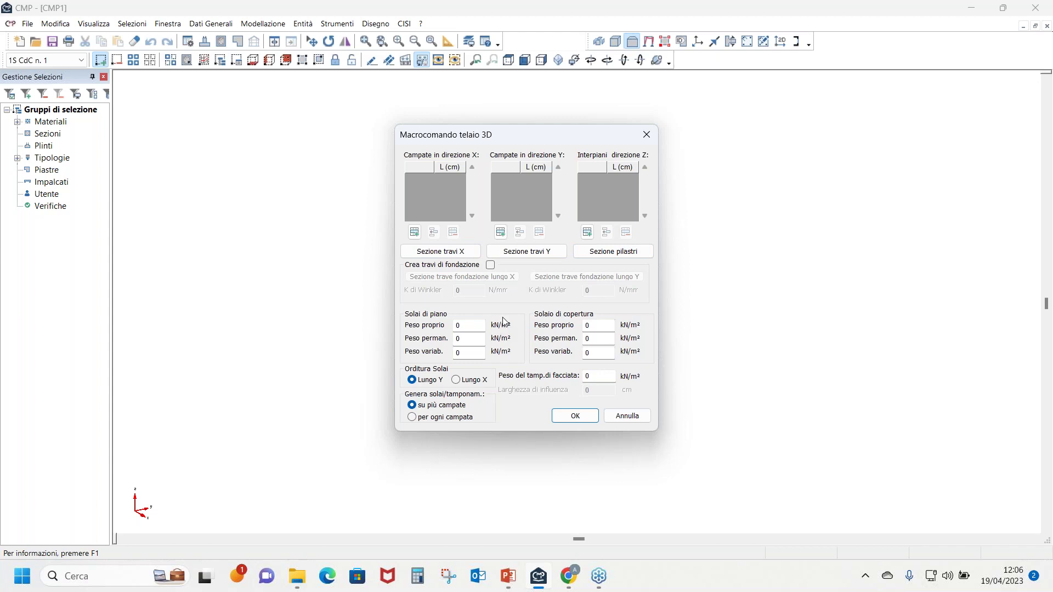
left_click(649, 141)
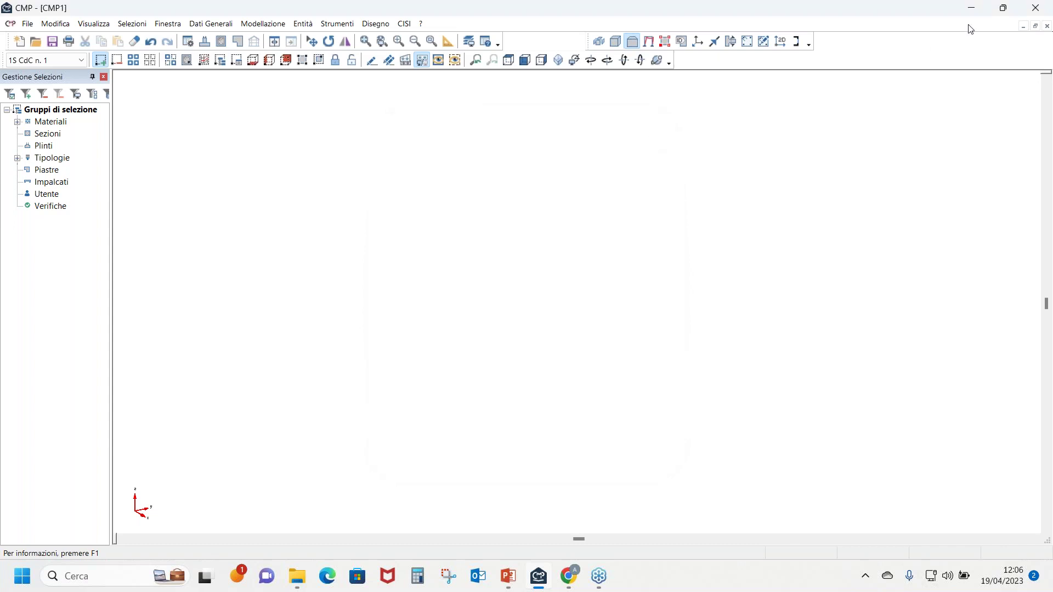
Close the CMP1 model without saving and display the macro-telaio frame with its solid sections
left_click(1048, 26)
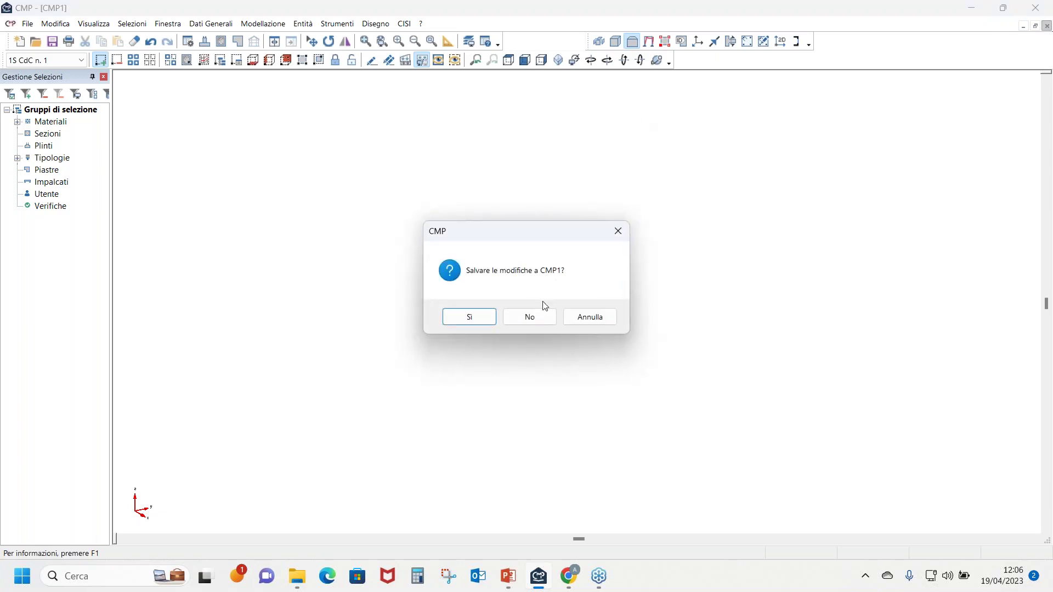
left_click(536, 319)
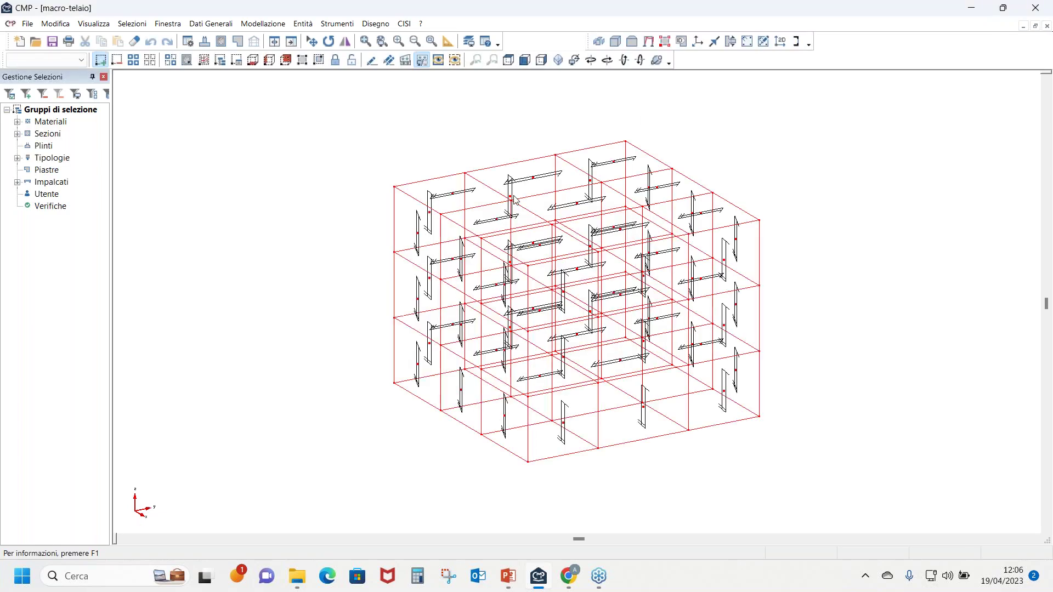
left_click(616, 46)
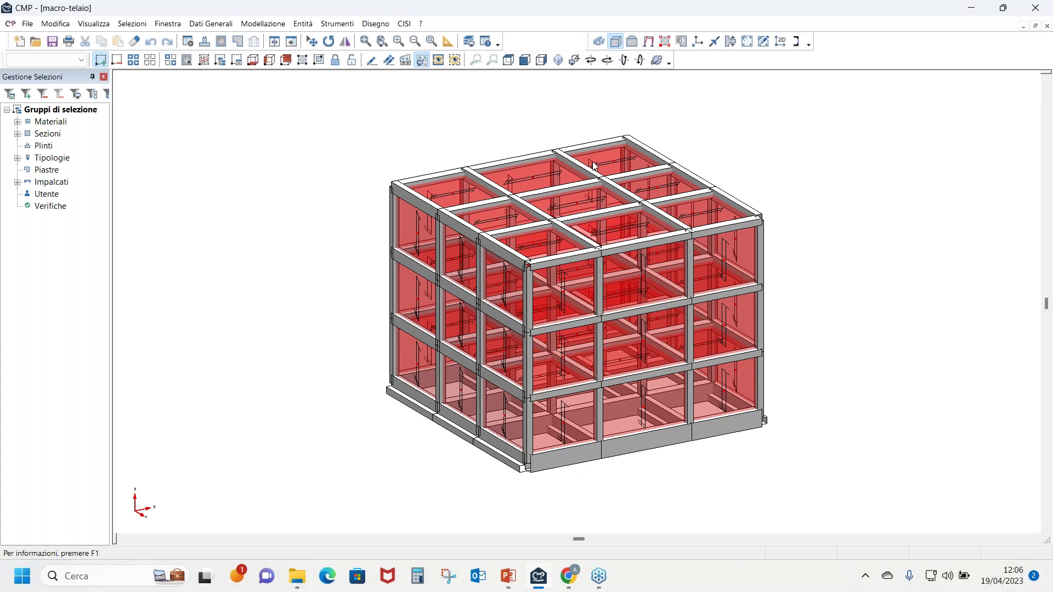
Display the floor-derived loads (Carico da solaio) on the beam and truss elements
left_click(405, 60)
left_click_drag(502, 161, 257, 134)
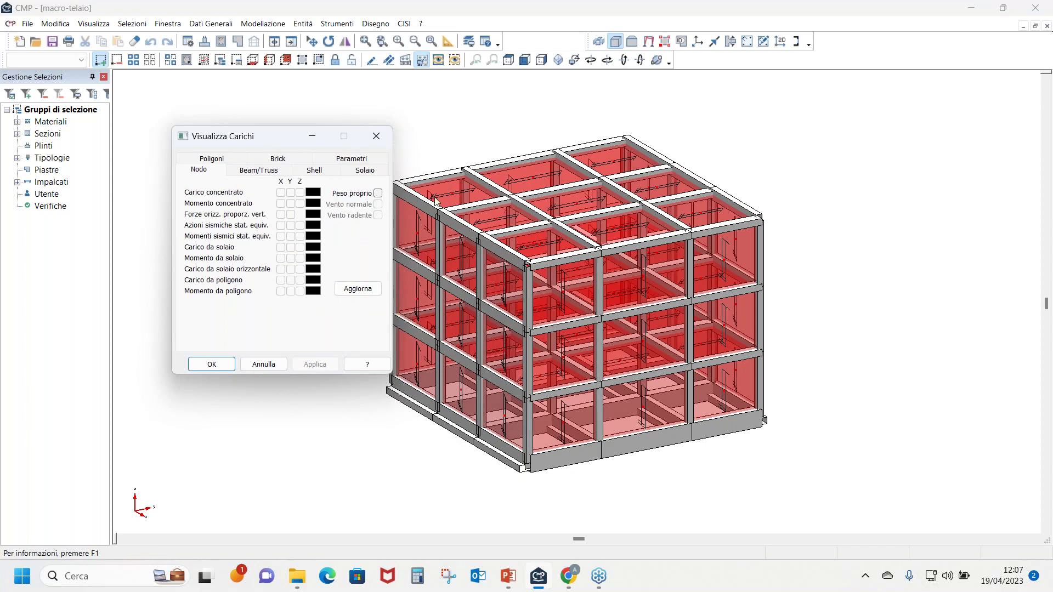
left_click_drag(257, 136, 183, 141)
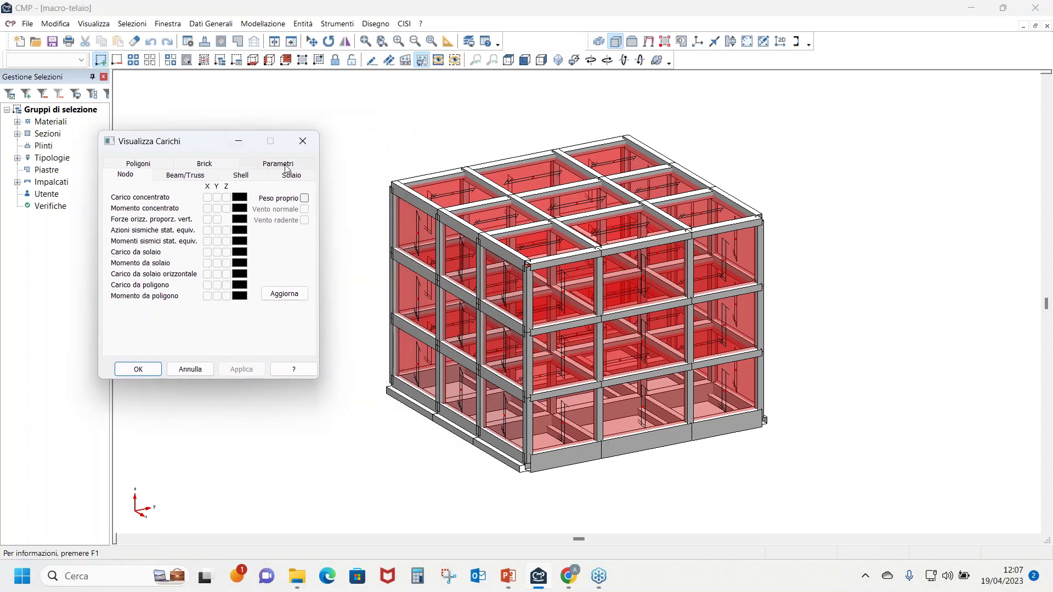
left_click(196, 174)
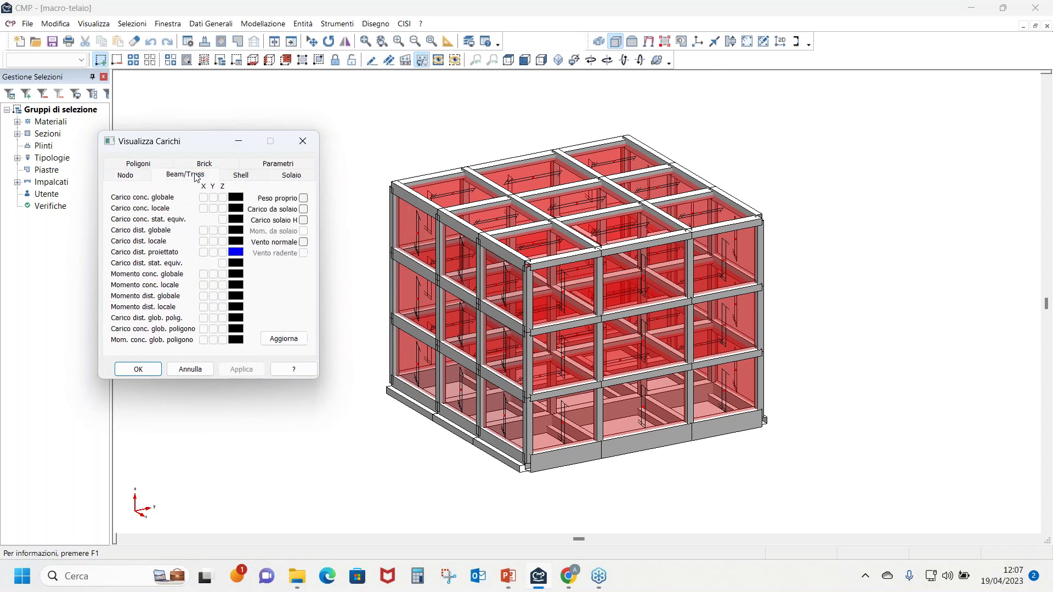
left_click(304, 209)
left_click(139, 369)
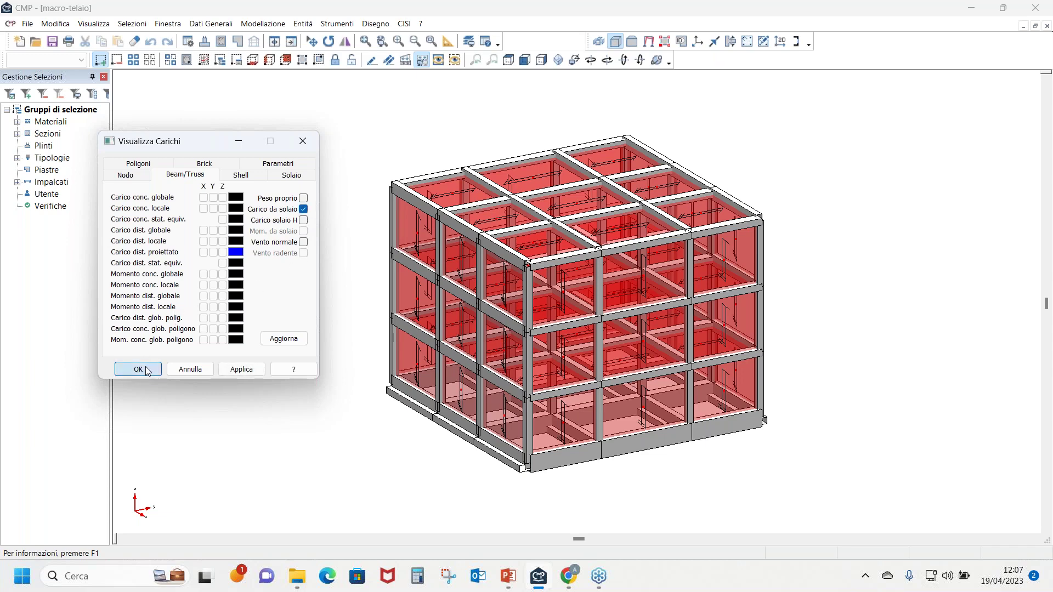
Inspect the floor loads for load cases 2 Perm. non str. and 3 Accid.A, and hide the load display
left_click(82, 62)
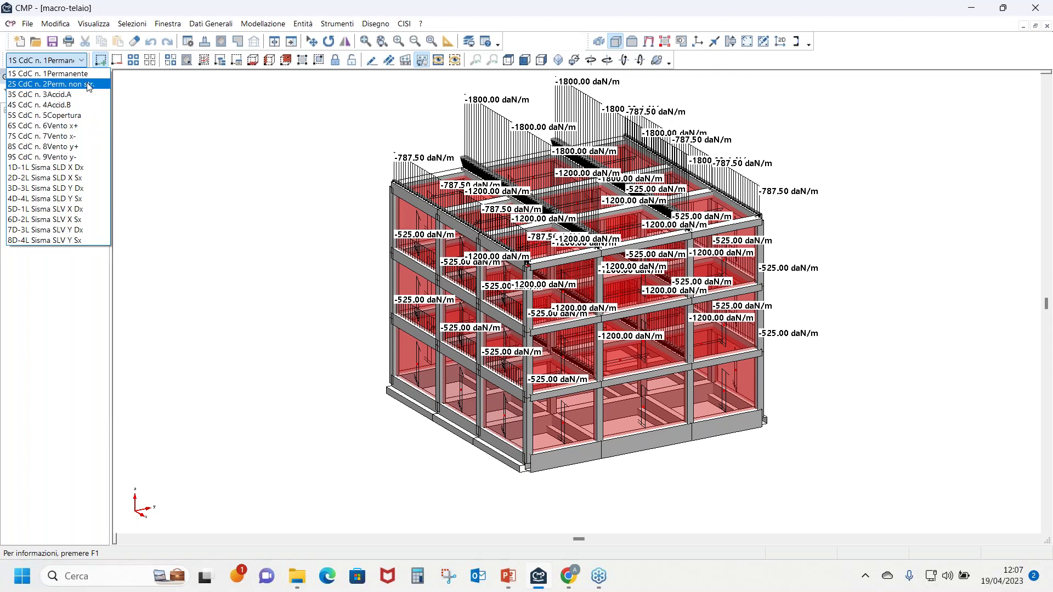
left_click(89, 85)
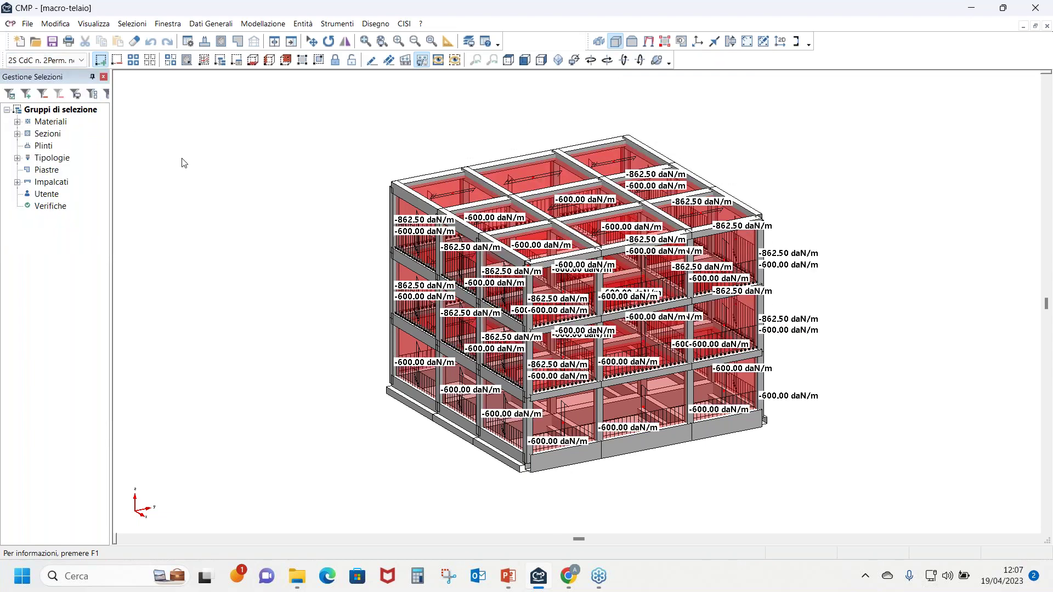
left_click(83, 60)
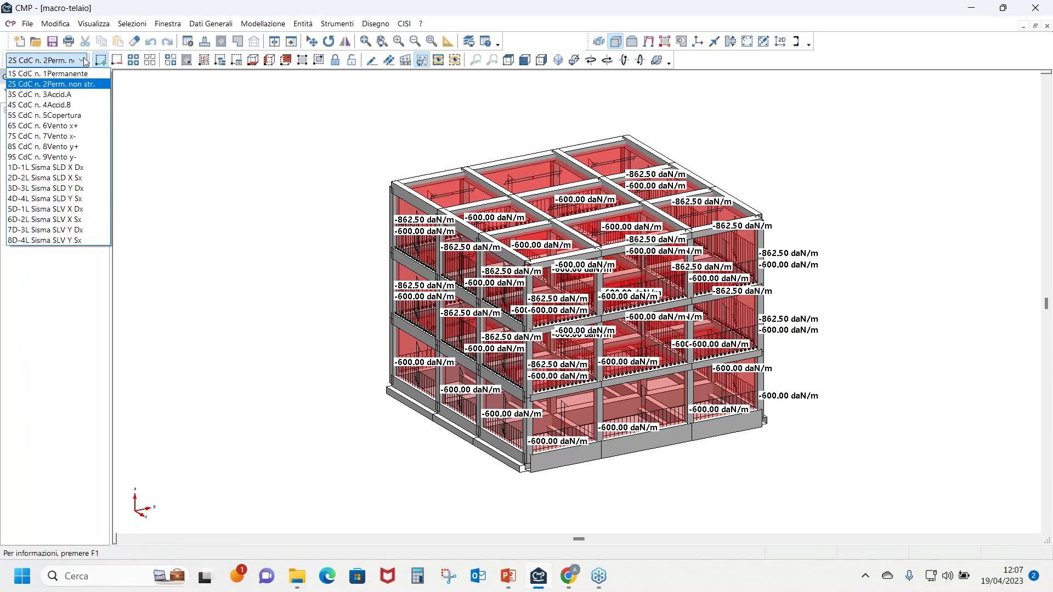
left_click(85, 94)
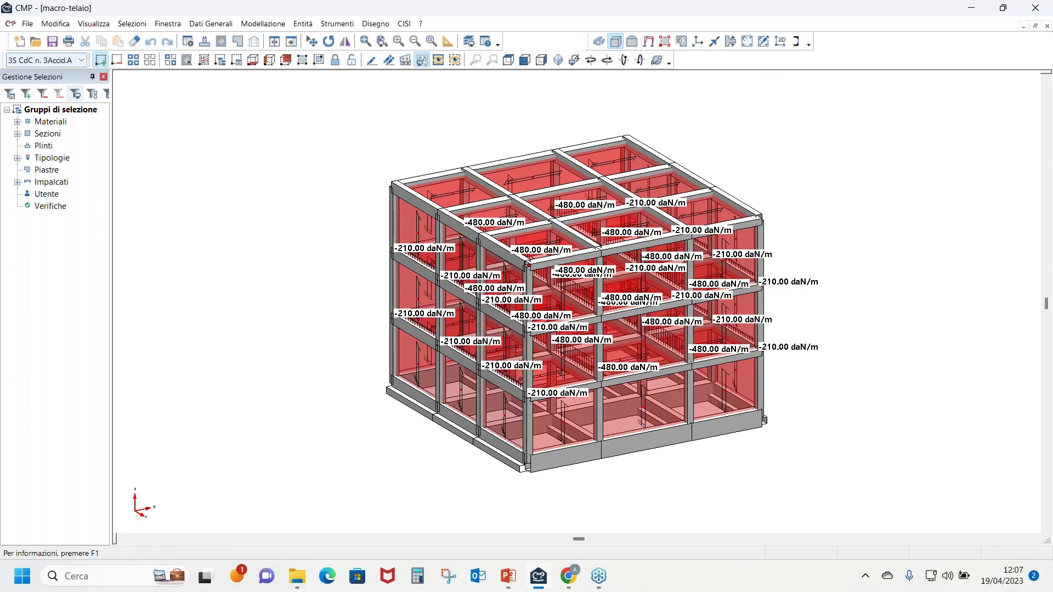
left_click(429, 66)
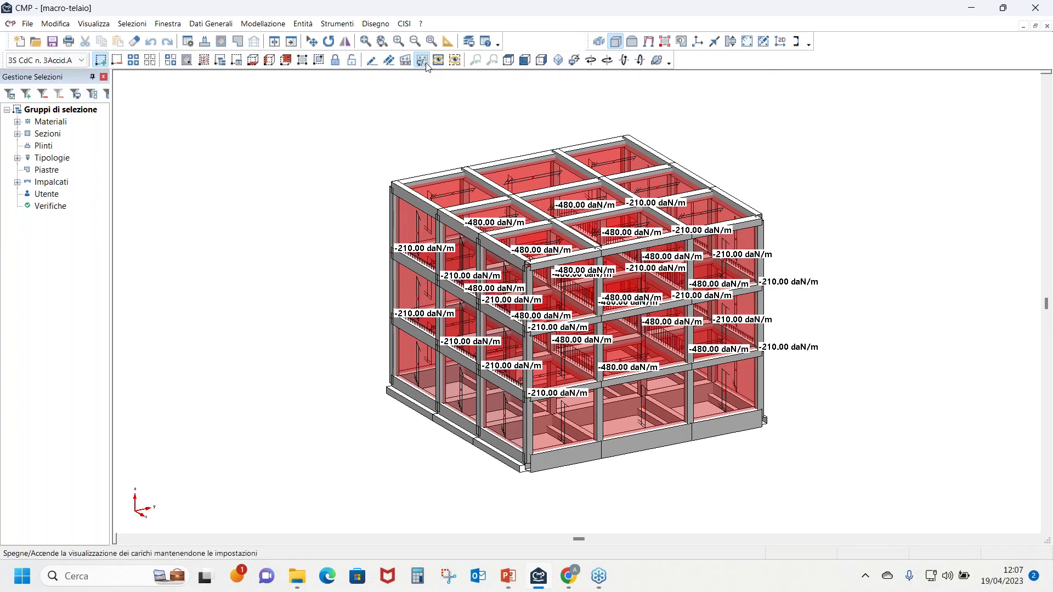
Show the fixed restraint data (Vincoli fissi) assigned to the frame's nodes, and close the restraint settings
left_click(337, 23)
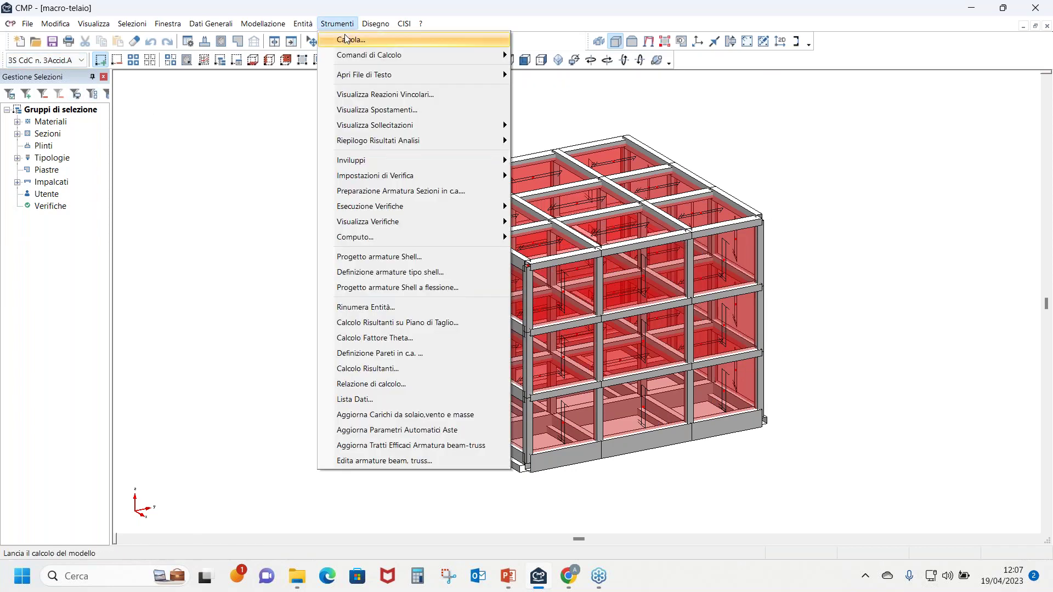
mouse_move(304, 25)
mouse_move(367, 47)
left_click(449, 41)
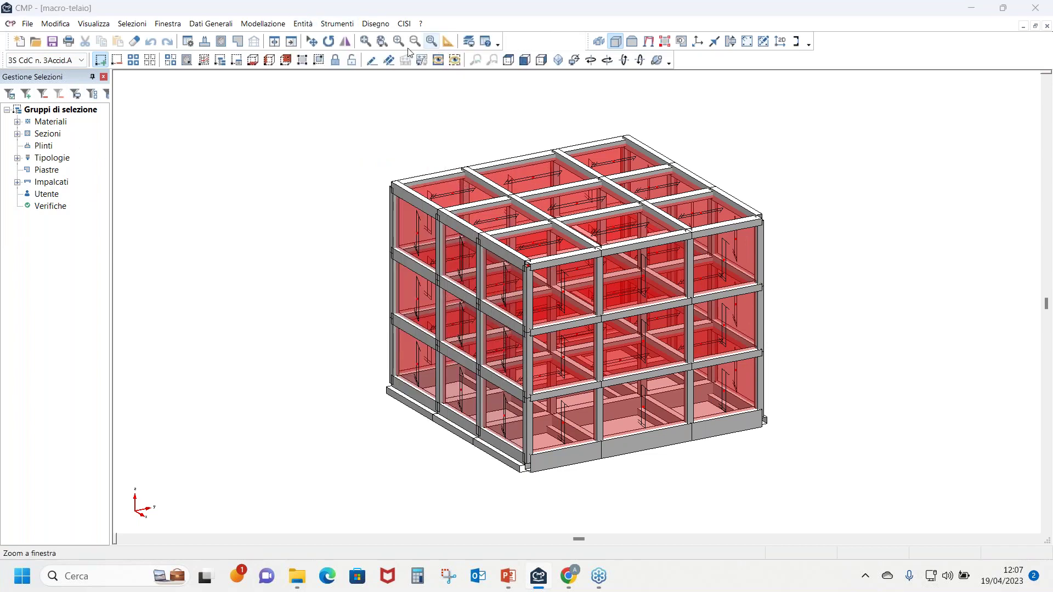
left_click(156, 203)
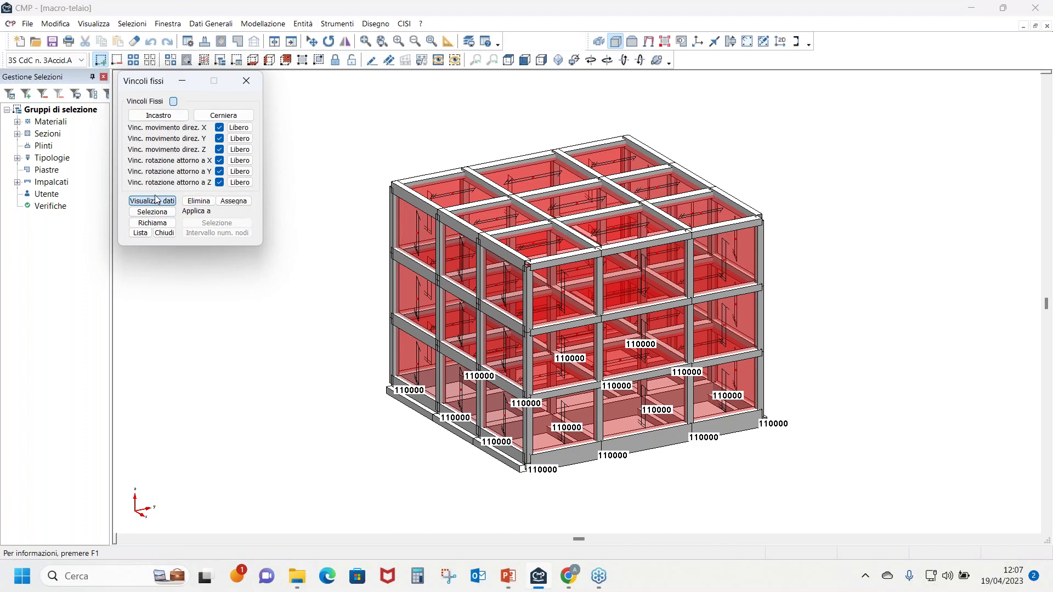
left_click(246, 81)
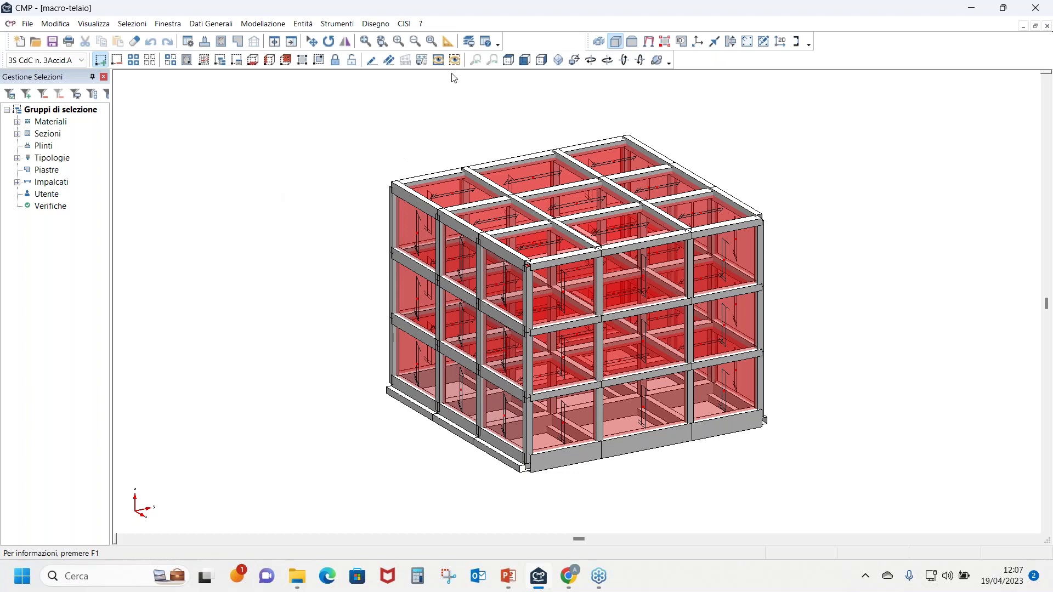
Delete all elements of the building's corner bay at maximum X and Y, on every storey, after deselecting everything else
left_click(508, 60)
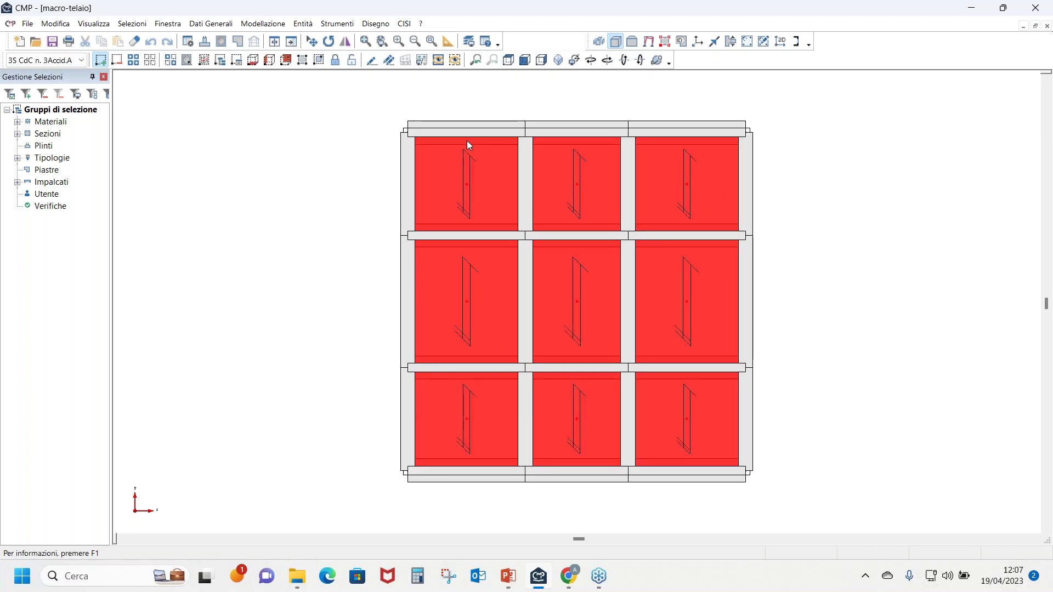
left_click(151, 61)
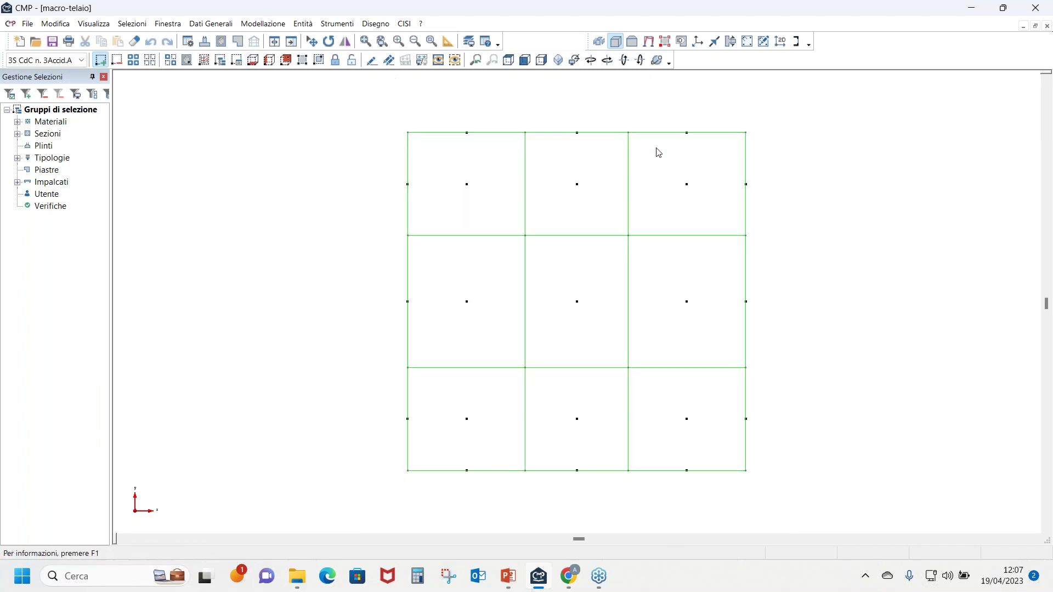
left_click(559, 60)
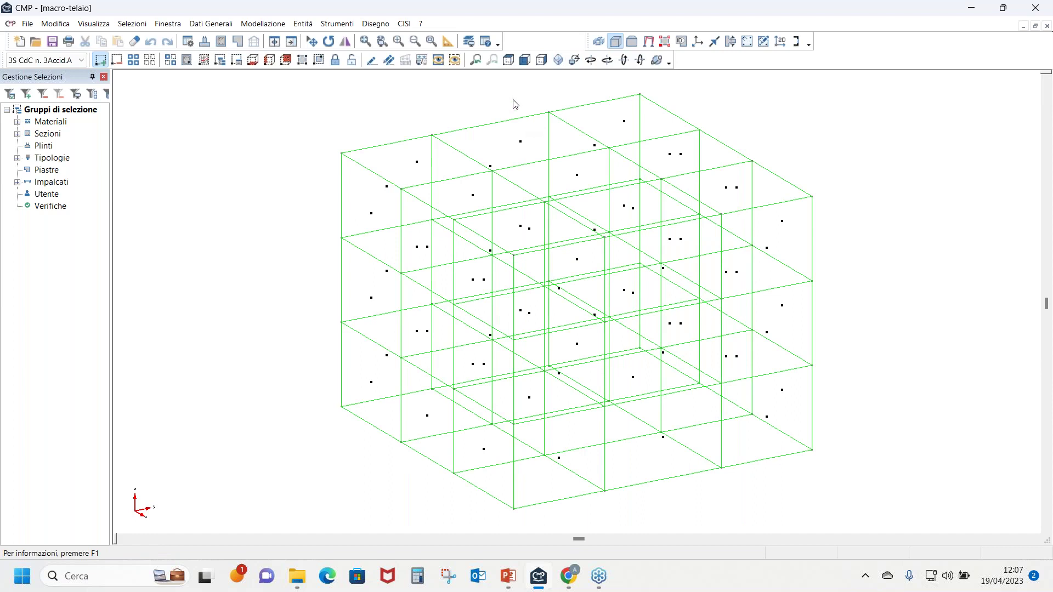
left_click(509, 61)
left_click_drag(811, 211, 683, 92)
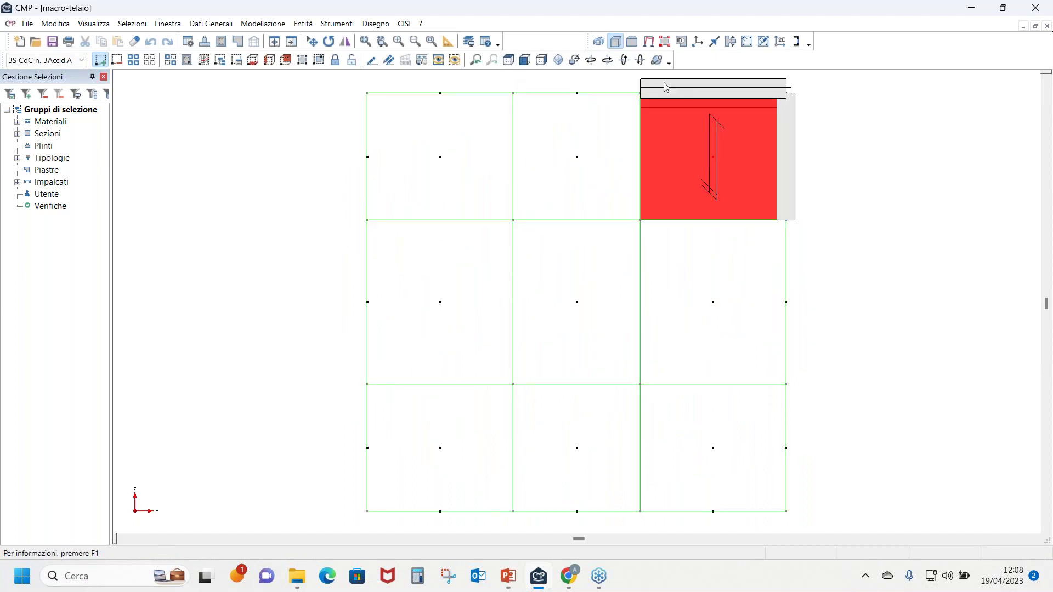
left_click(134, 41)
left_click(521, 321)
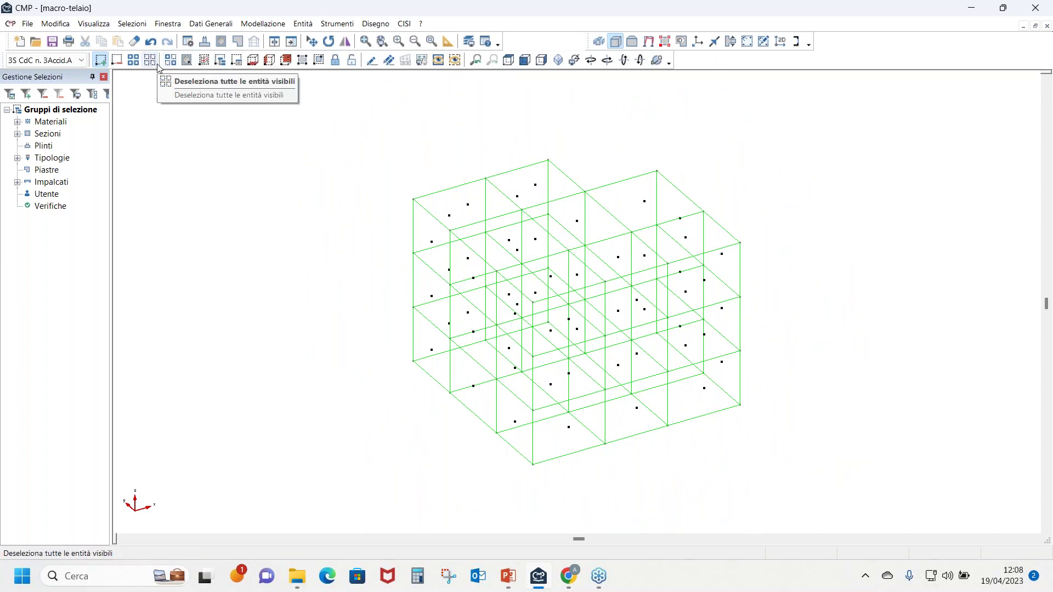
Copy the corner columns of the two lowest storeys once, with offsets dX 0, dY -200 and dZ 0 cm
left_click(413, 277)
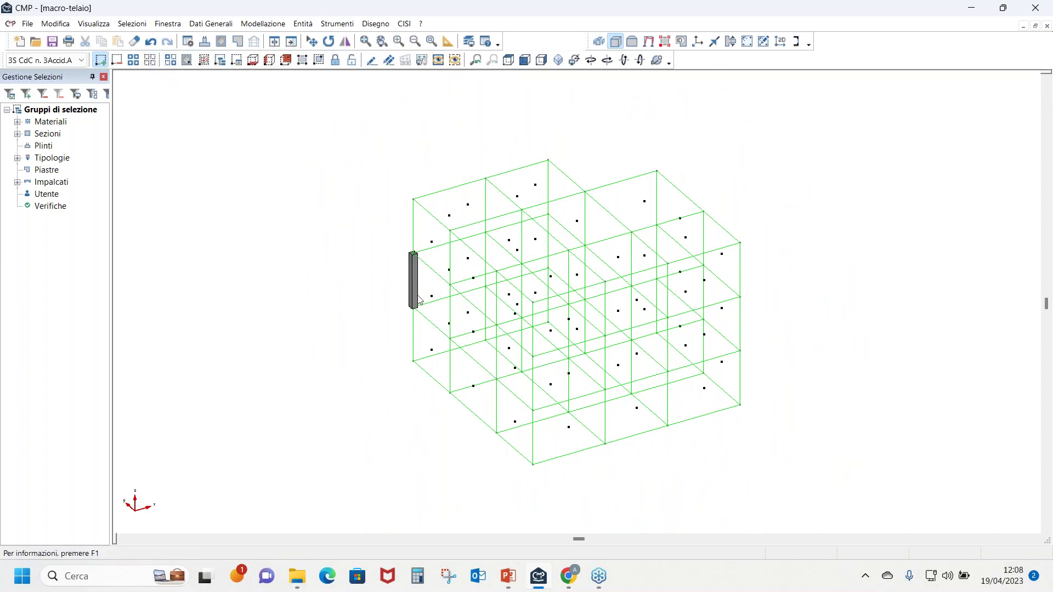
left_click(417, 323)
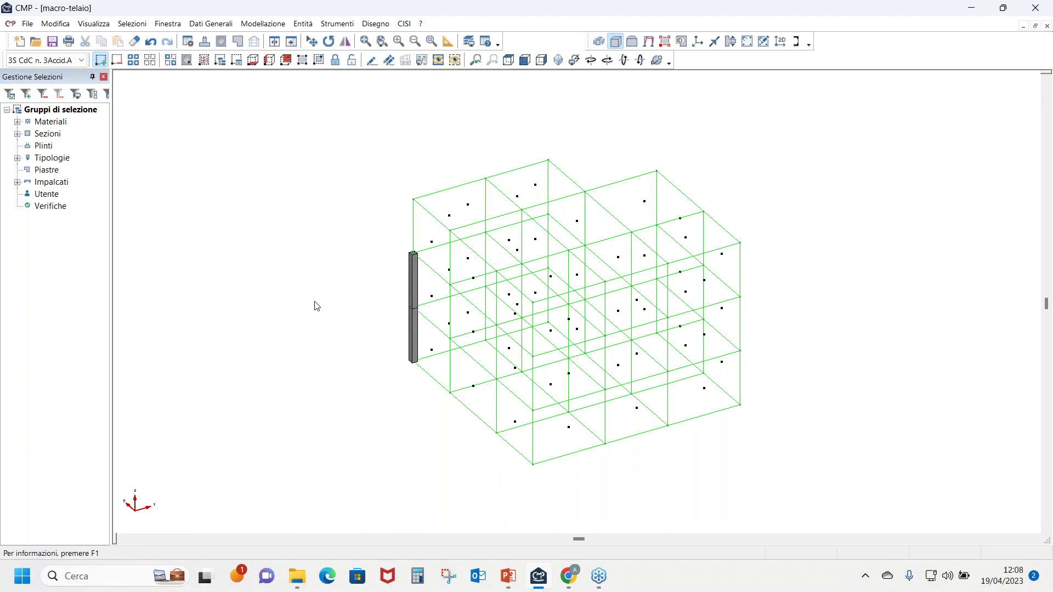
left_click(295, 41)
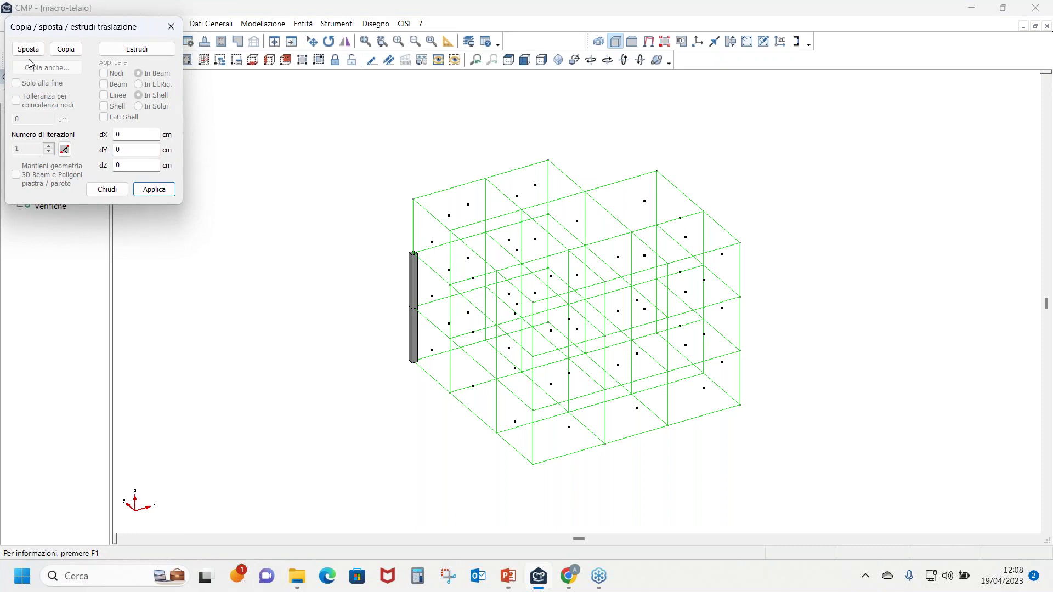
left_click(66, 49)
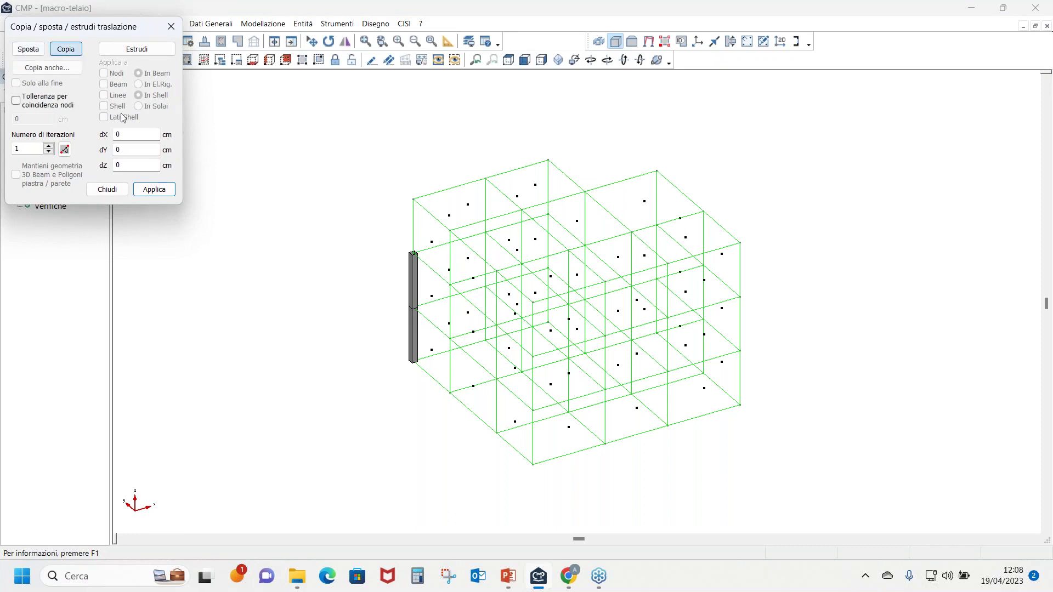
type("200")
left_click(155, 189)
key("Tab")
type("-200")
key("Return")
type("0")
left_click(154, 189)
key("Return")
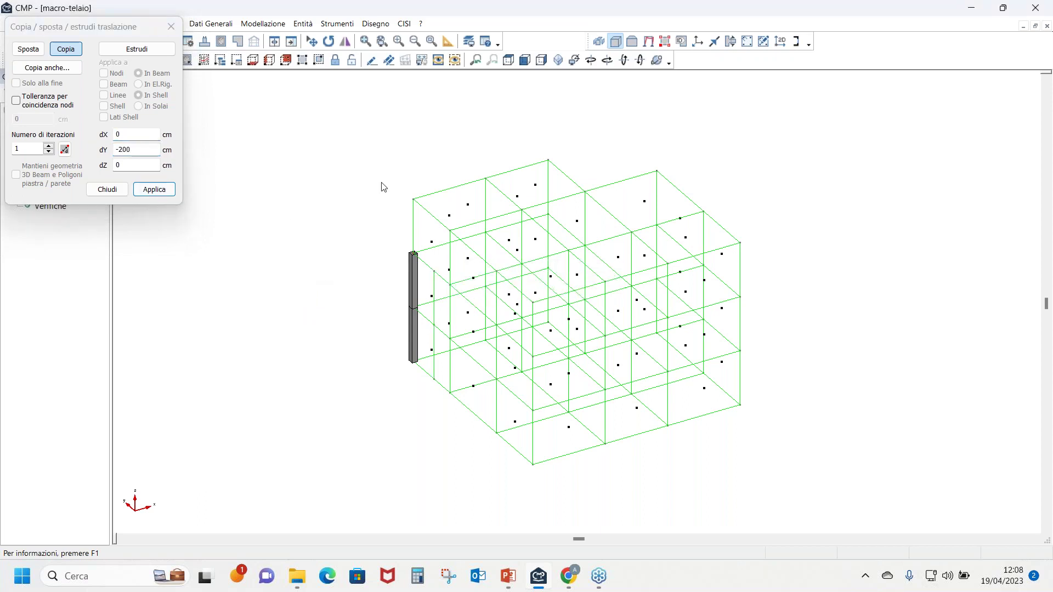
left_click(171, 26)
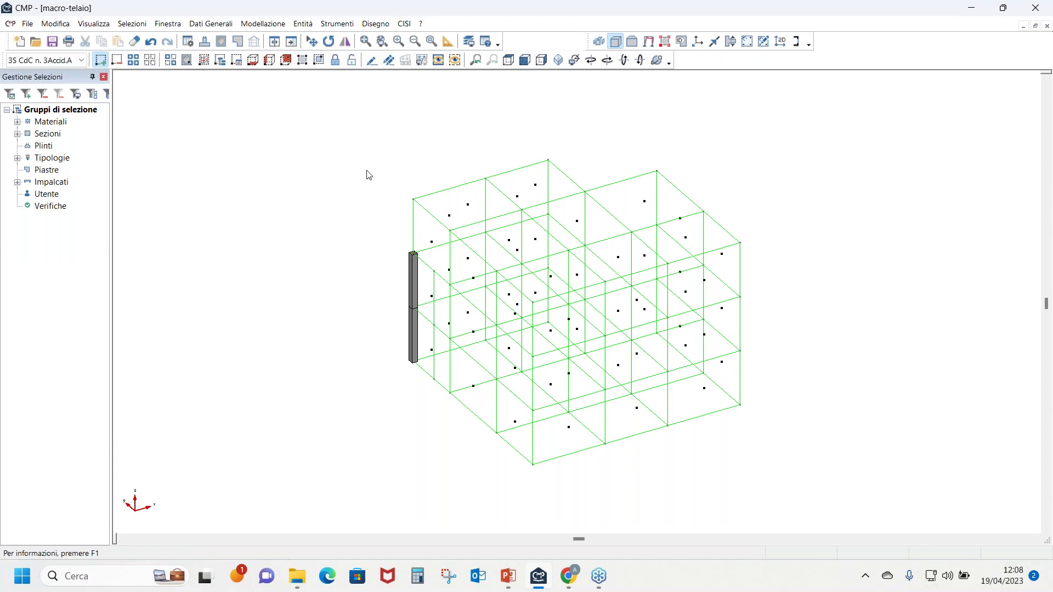
Move the roof elements of the central X bay upward by dX 0, dY 0 and dZ 50 cm, selecting them in the front view
left_click_drag(357, 144, 785, 474)
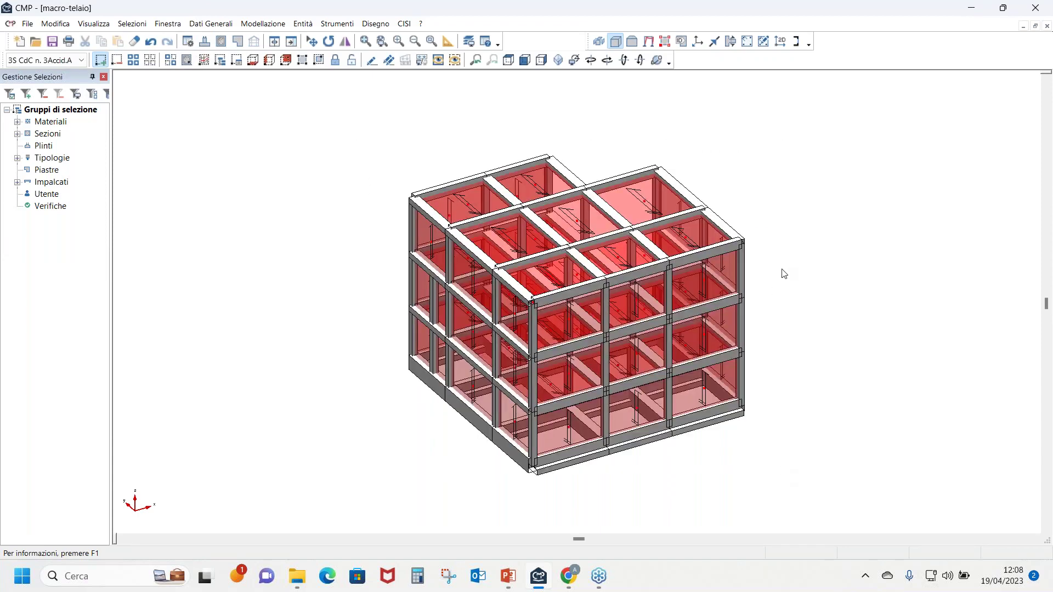
key("ctrl+1")
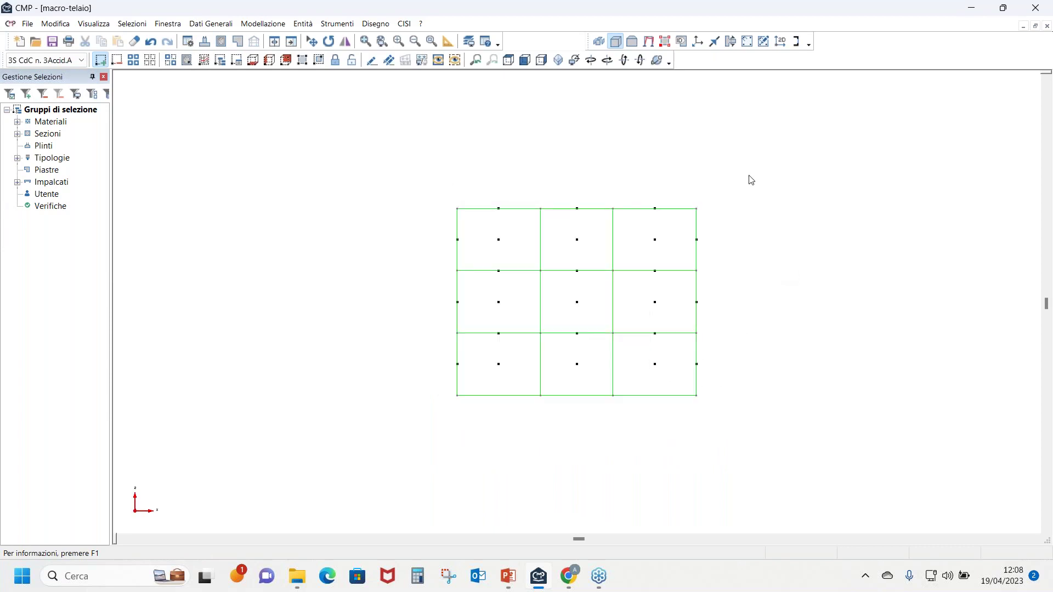
left_click_drag(526, 193, 665, 253)
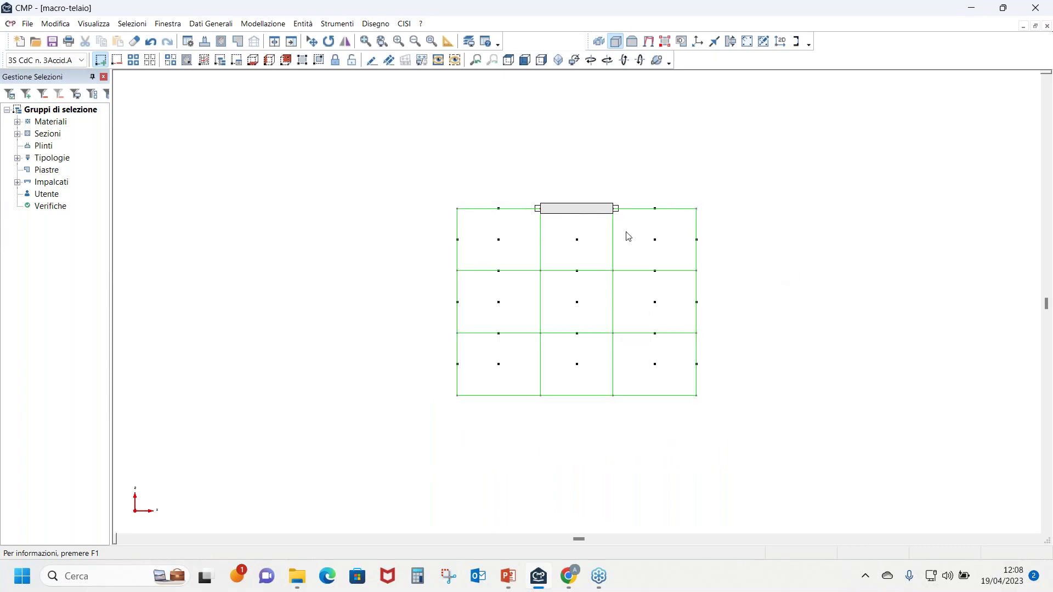
left_click(311, 42)
double_click(108, 165)
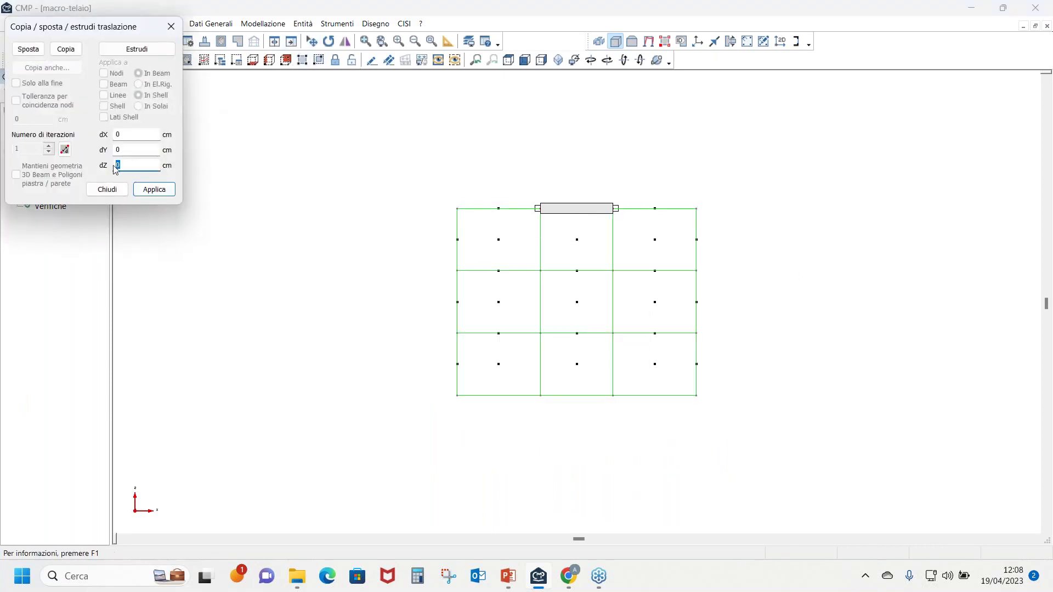
type("50")
left_click(148, 189)
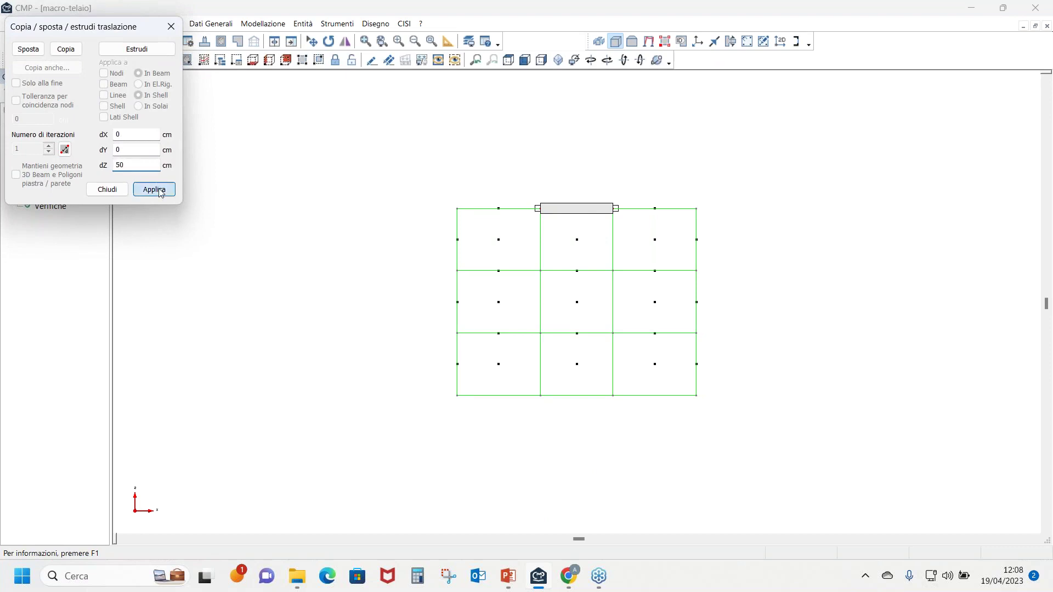
left_click(225, 150)
left_click(28, 49)
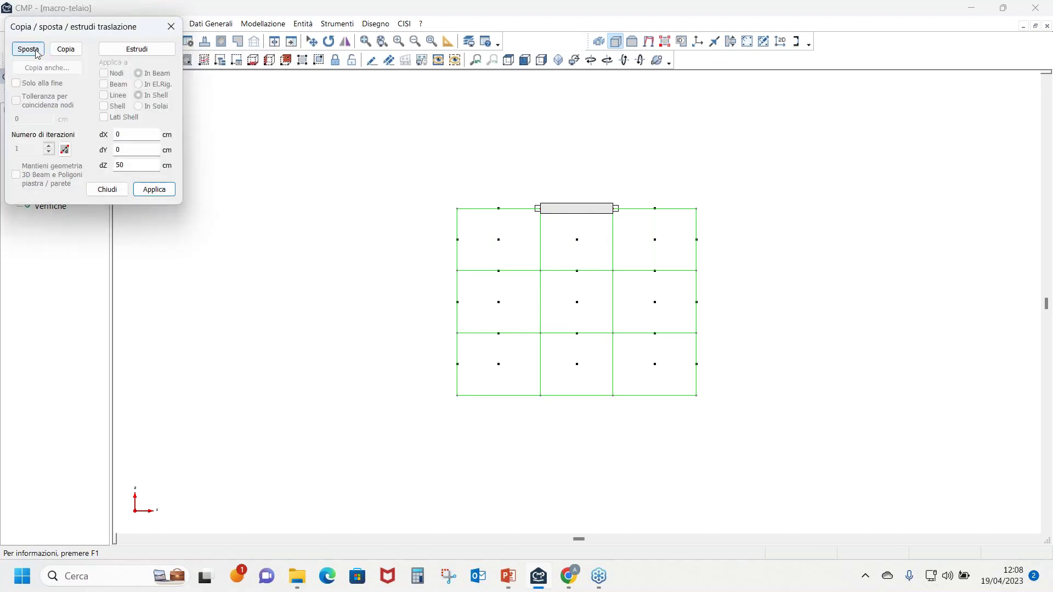
left_click(152, 190)
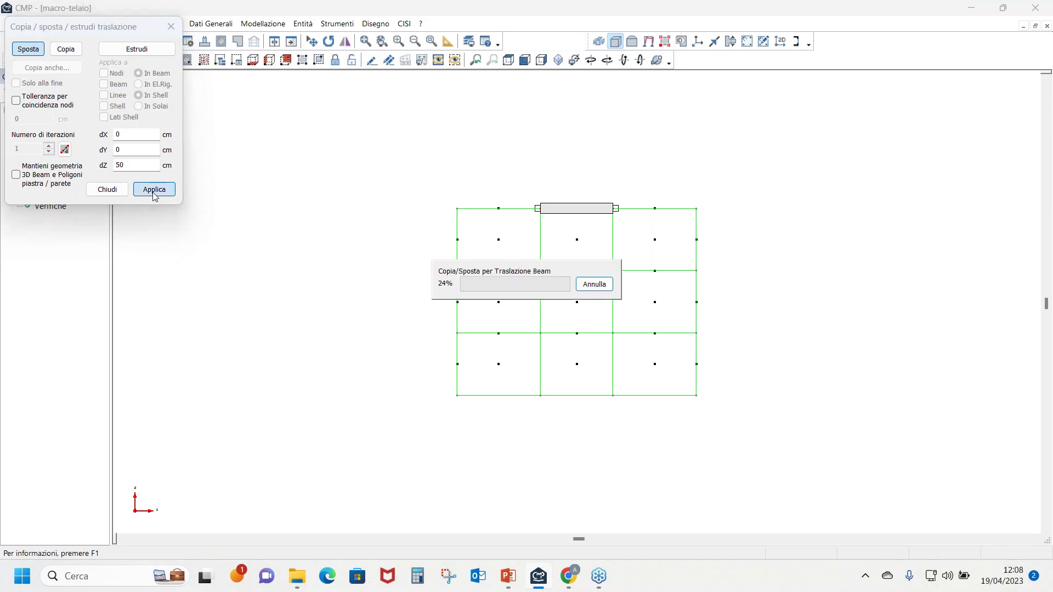
Select the whole pitched roof level and move it by dX 0, dY 0 and dZ -100 cm
left_click_drag(94, 26, 197, 118)
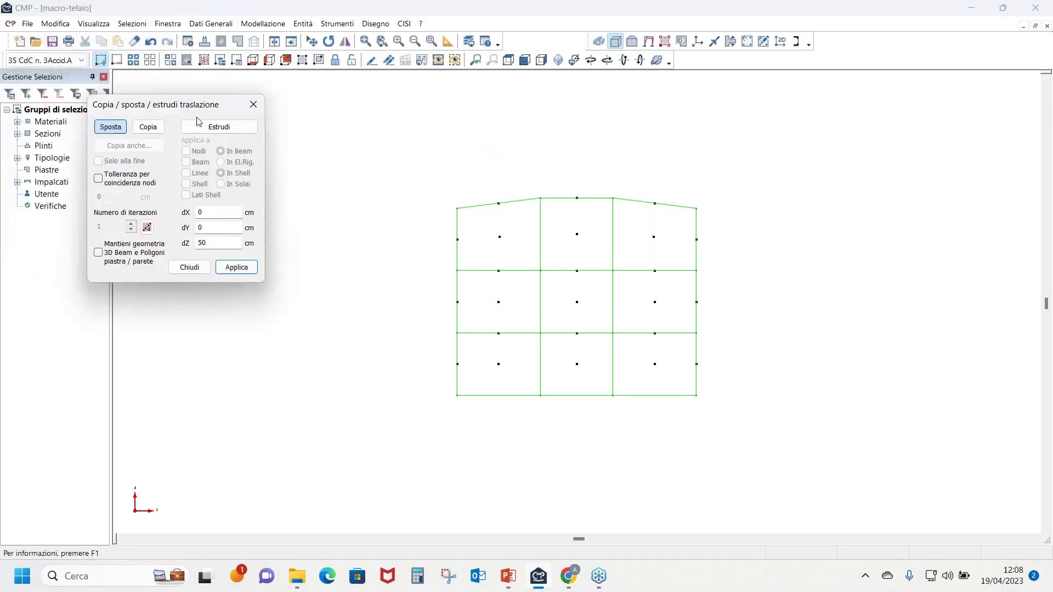
left_click_drag(441, 181, 709, 261)
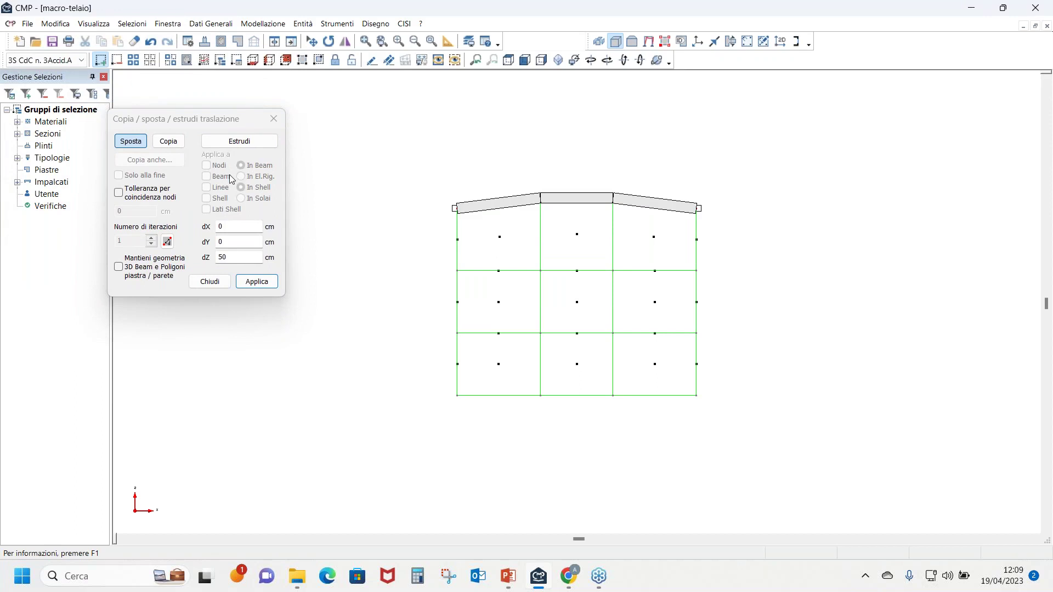
left_click(230, 258)
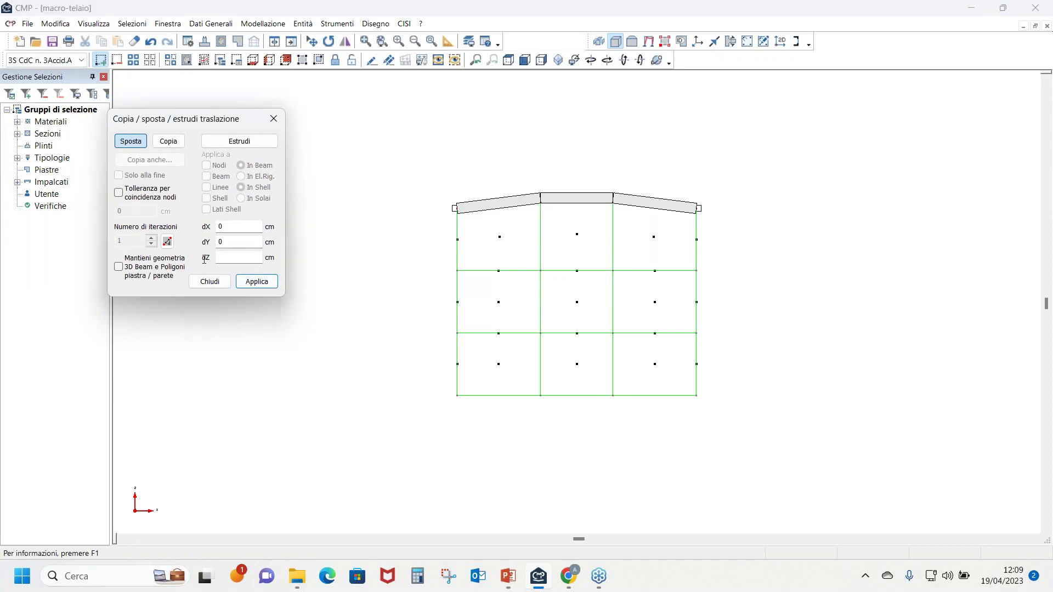
double_click(230, 258)
type("-100")
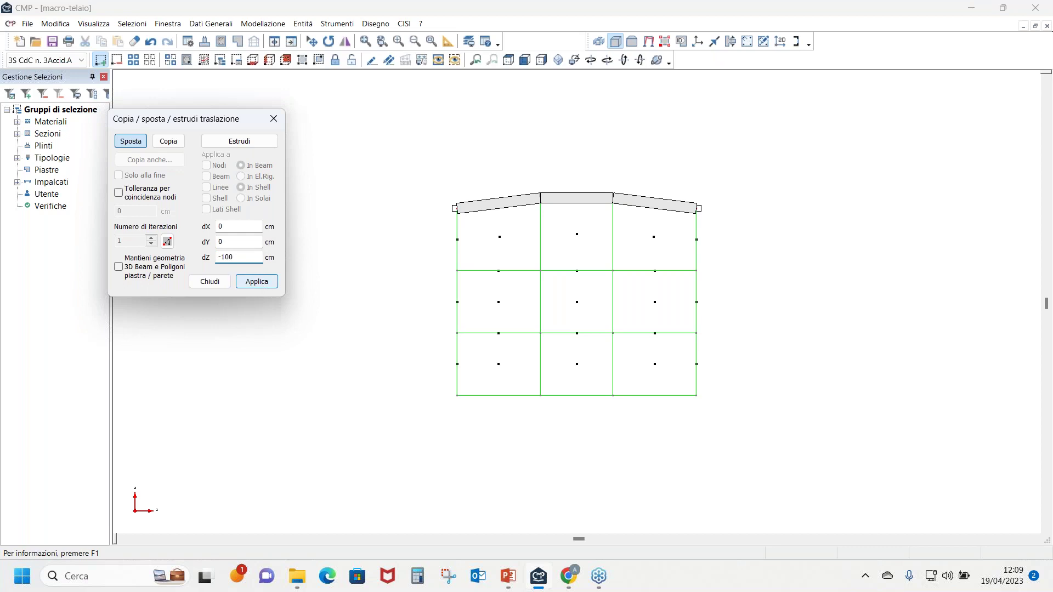
key("Return")
left_click(279, 123)
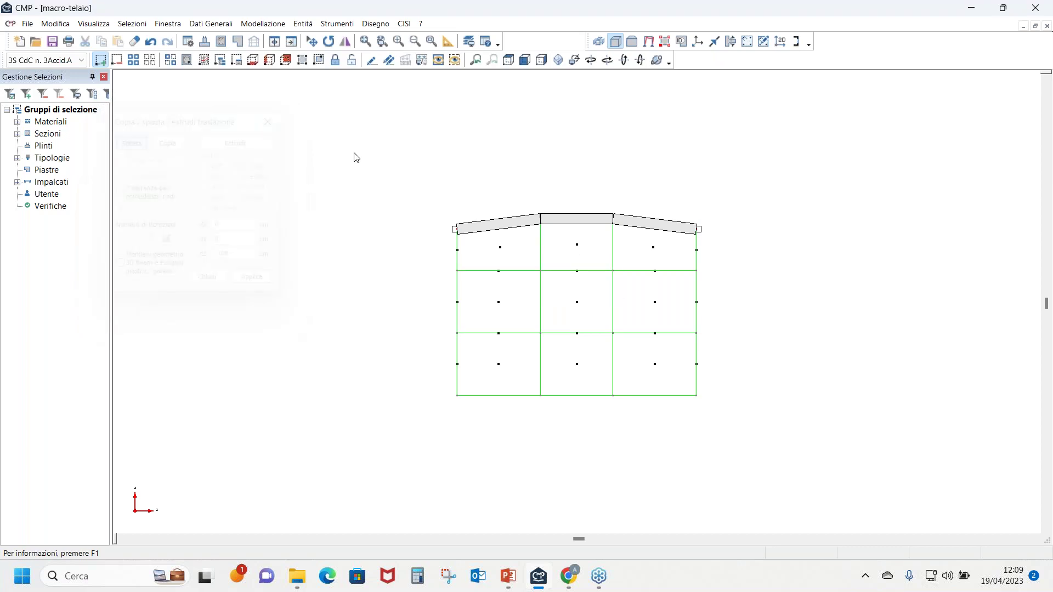
Select only the two copied columns near the corner and the two storey beams they meet, working in wireframe
key("F5")
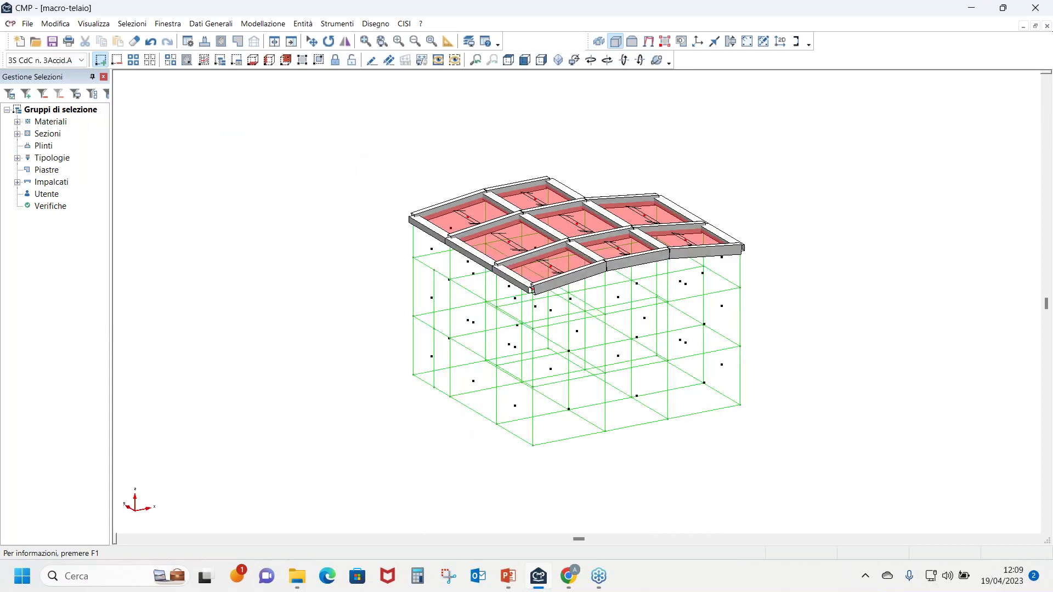
mouse_move(383, 152)
left_mouse_down()
mouse_move(392, 173)
mouse_move(771, 486)
left_mouse_up()
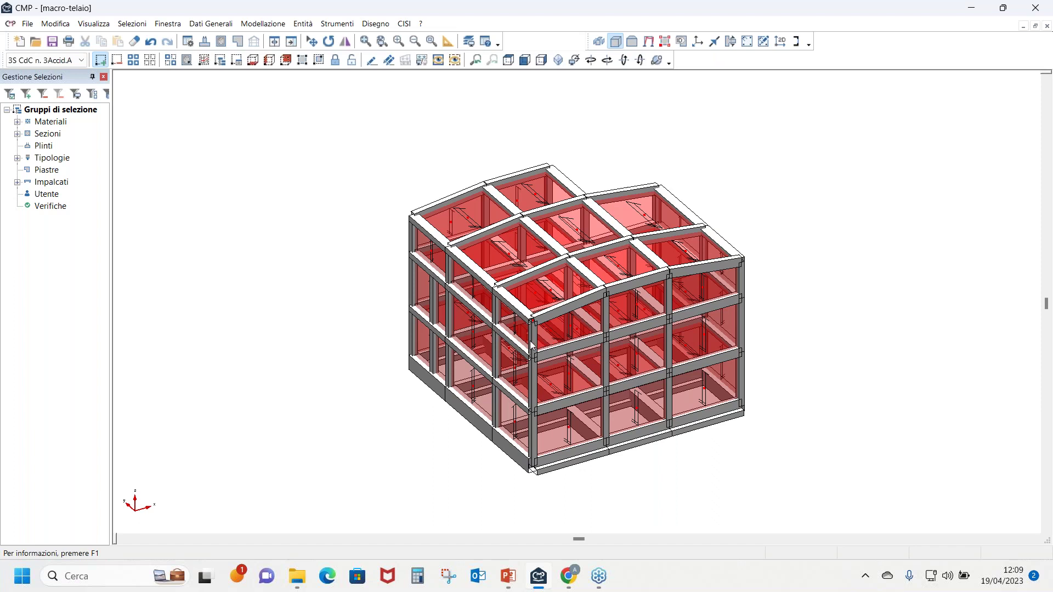
left_click(431, 41)
left_click_drag(369, 195, 507, 398)
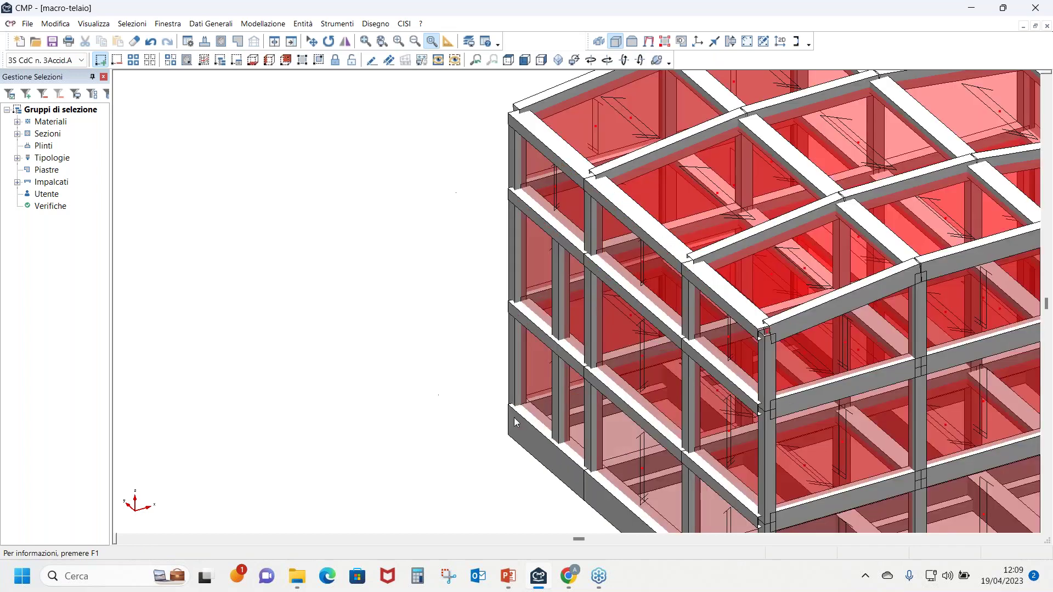
left_click(615, 41)
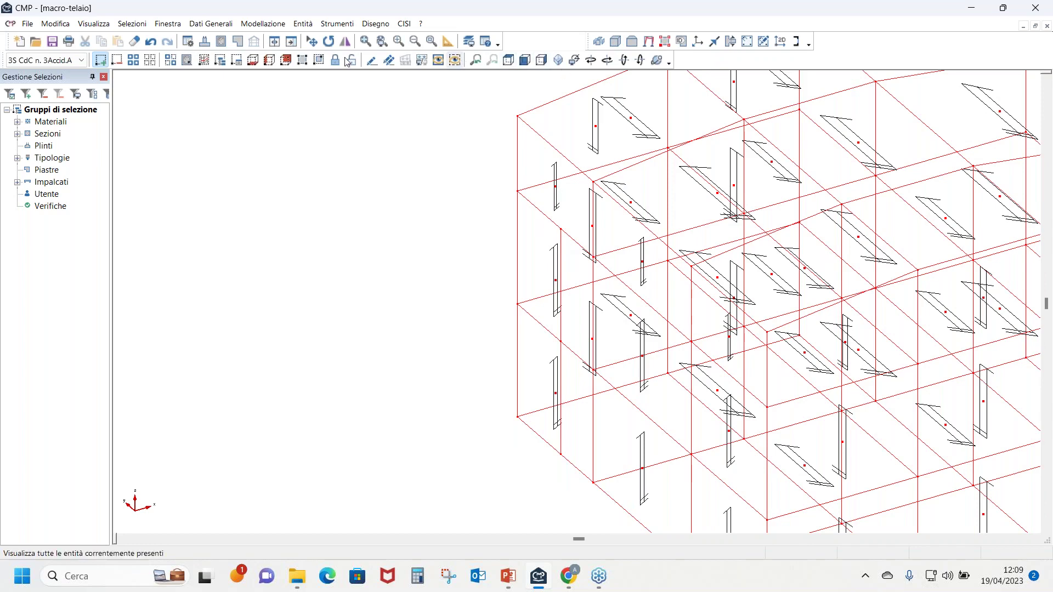
left_click(454, 60)
left_click(560, 253)
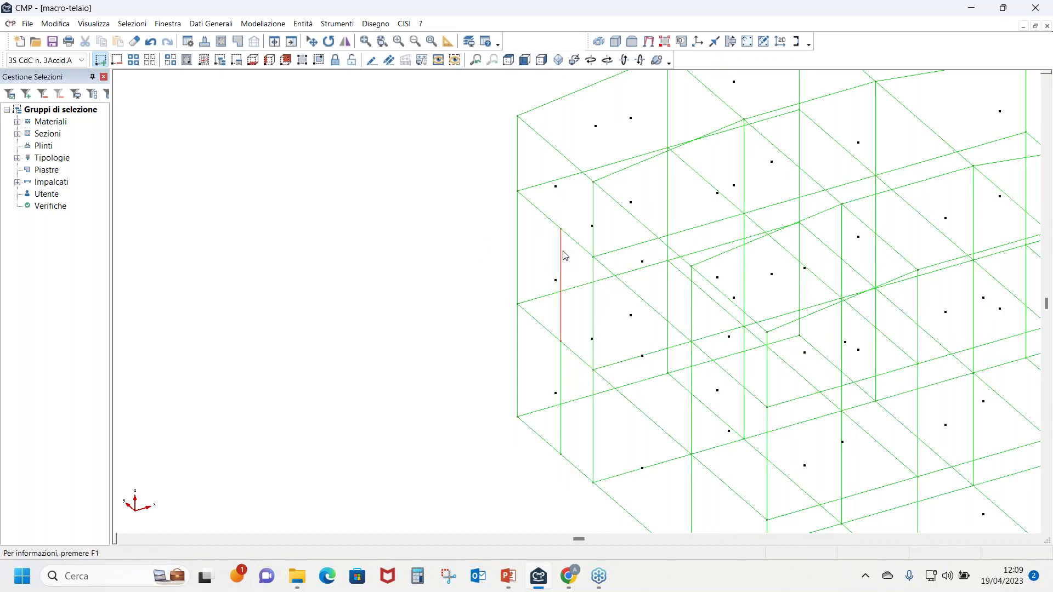
left_click(562, 367)
left_click(552, 336)
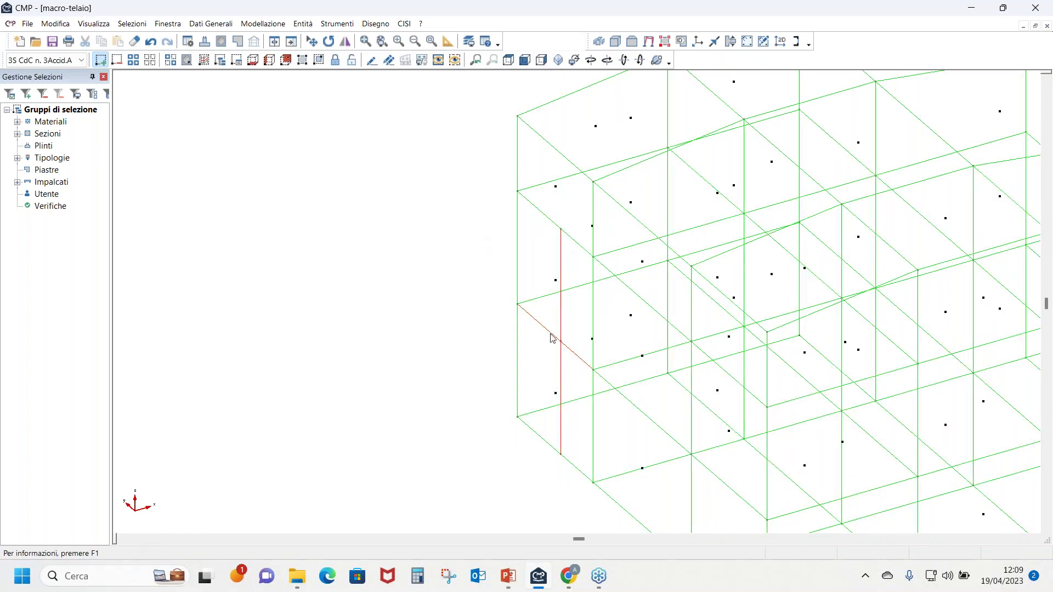
left_click(553, 222)
Explode the beams and shells in the display to examine whether the beams are split at the added columns
left_click(601, 43)
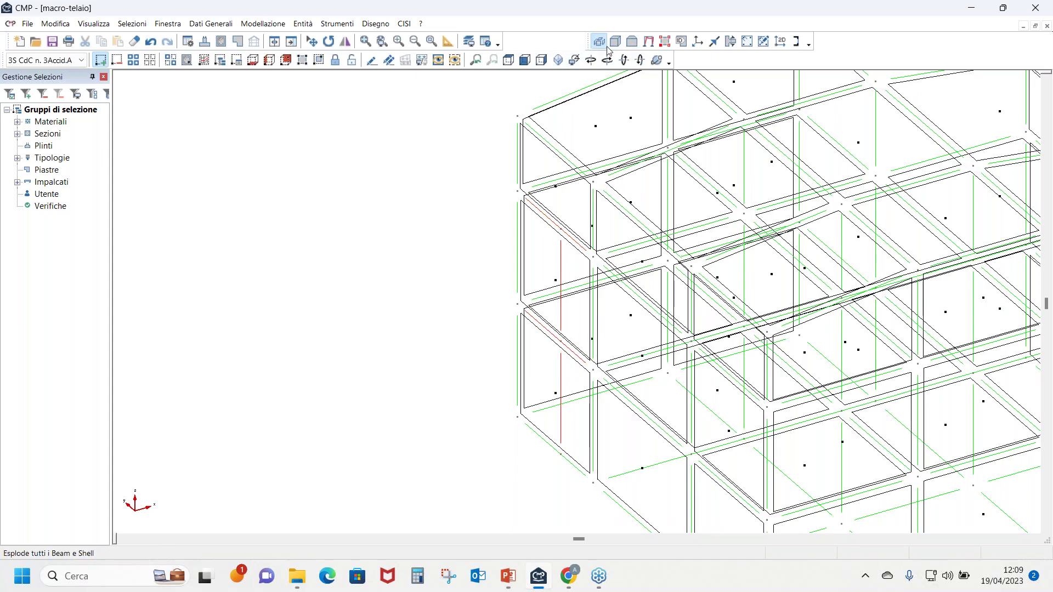
left_click(616, 42)
left_click(616, 42)
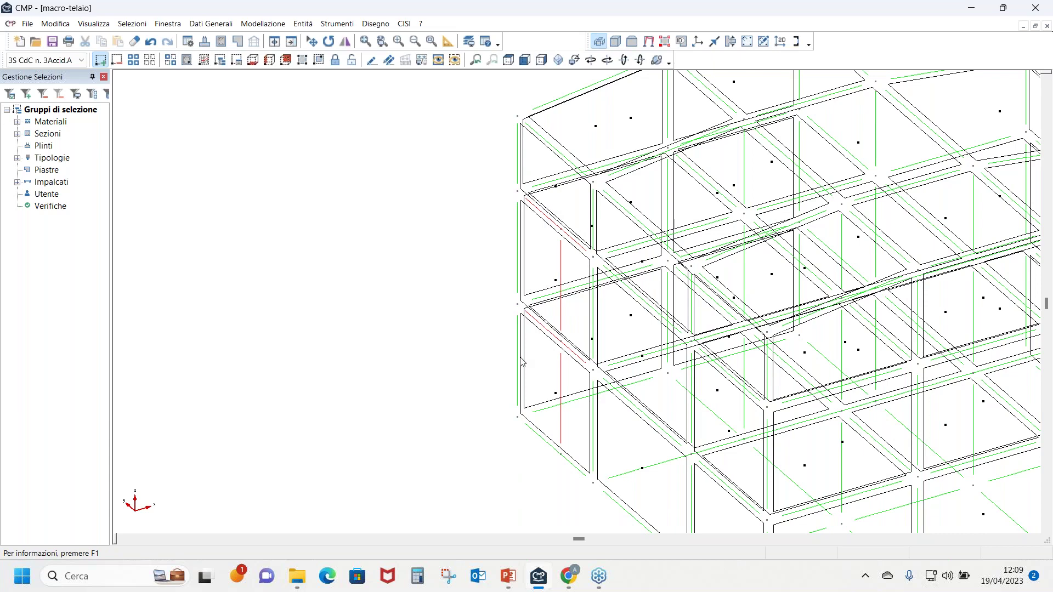
left_click_drag(547, 212, 576, 360)
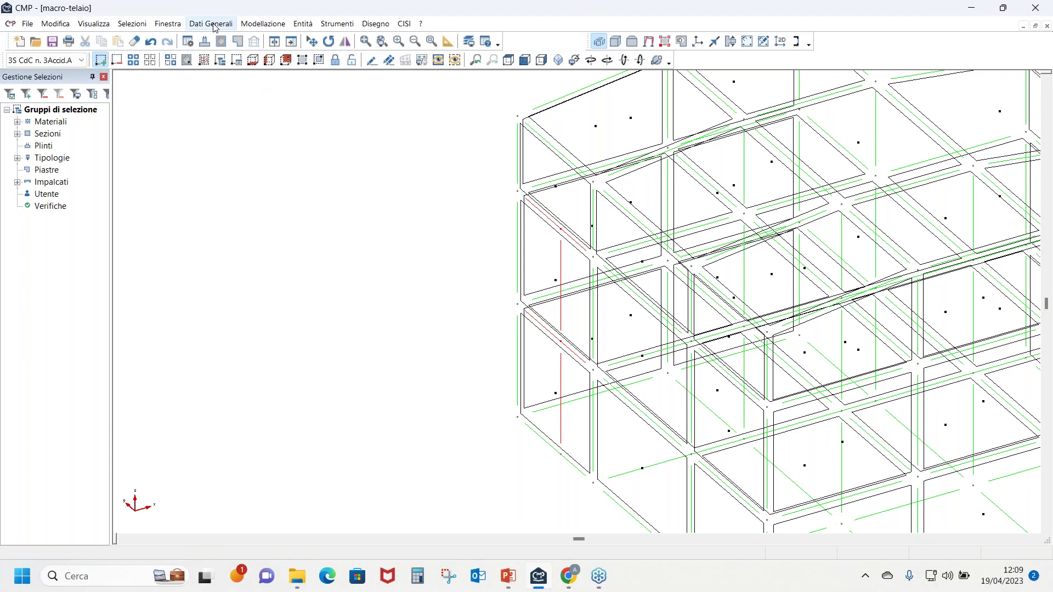
Connect the selected Beam/Truss elements to the overlapping existing nodes, shifting nodes onto the element axis with a 1 mm tolerance
left_click(263, 24)
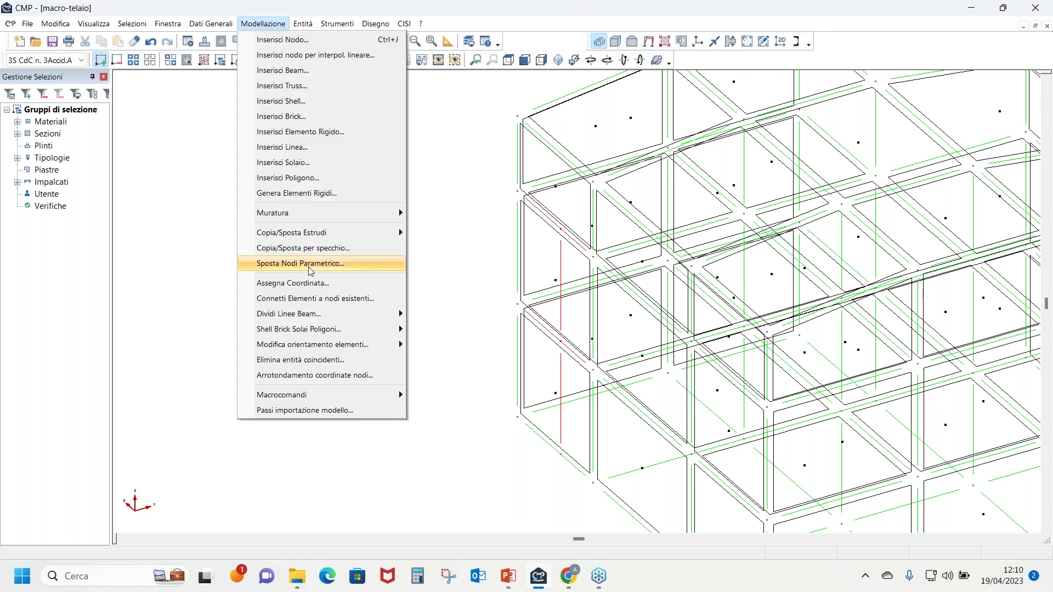
left_click(316, 299)
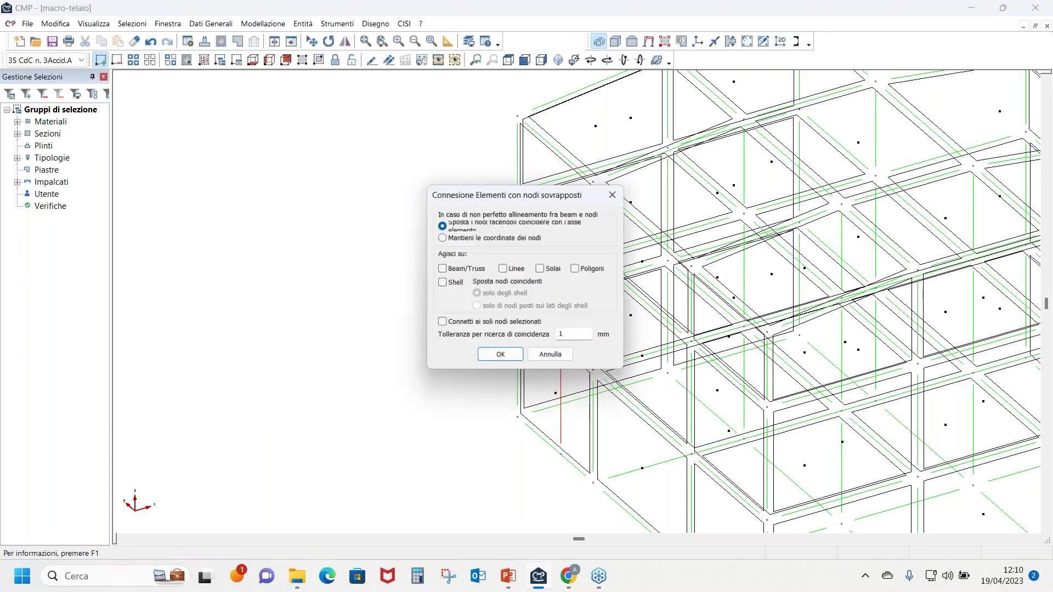
left_click_drag(486, 196, 297, 161)
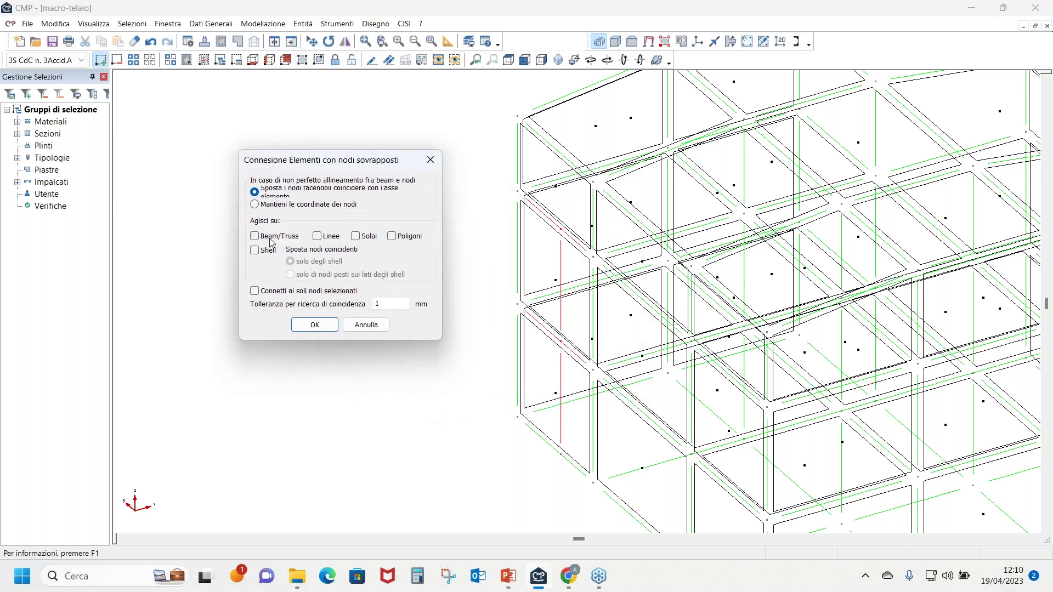
left_click(271, 241)
left_click(322, 328)
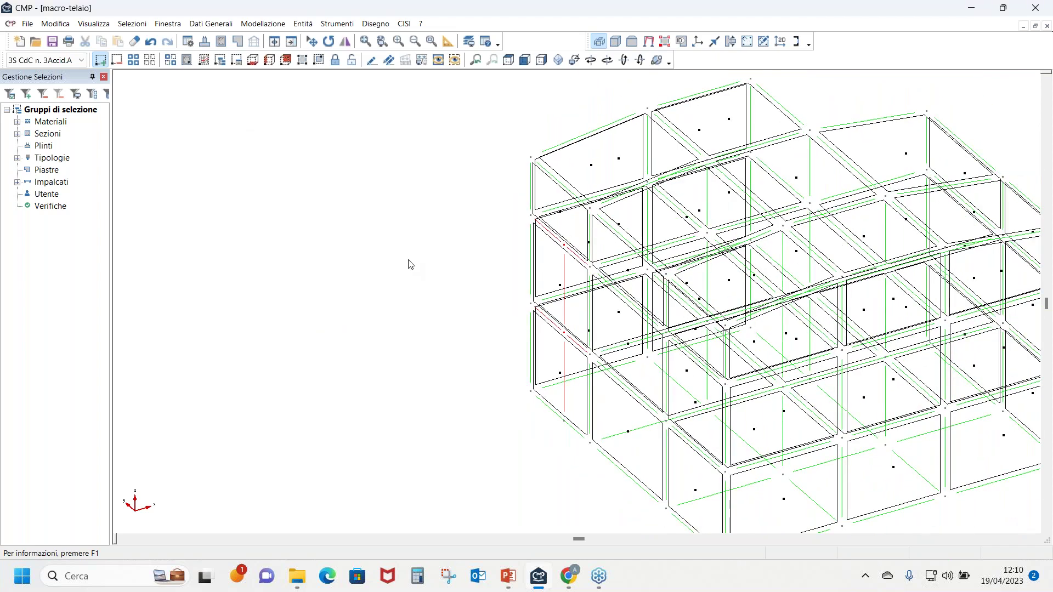
Examine the element connections across the whole building in exploded solid view, and clear the selection
left_click(615, 41)
middle_click_drag(556, 211, 428, 193)
left_click_drag(331, 119, 829, 520)
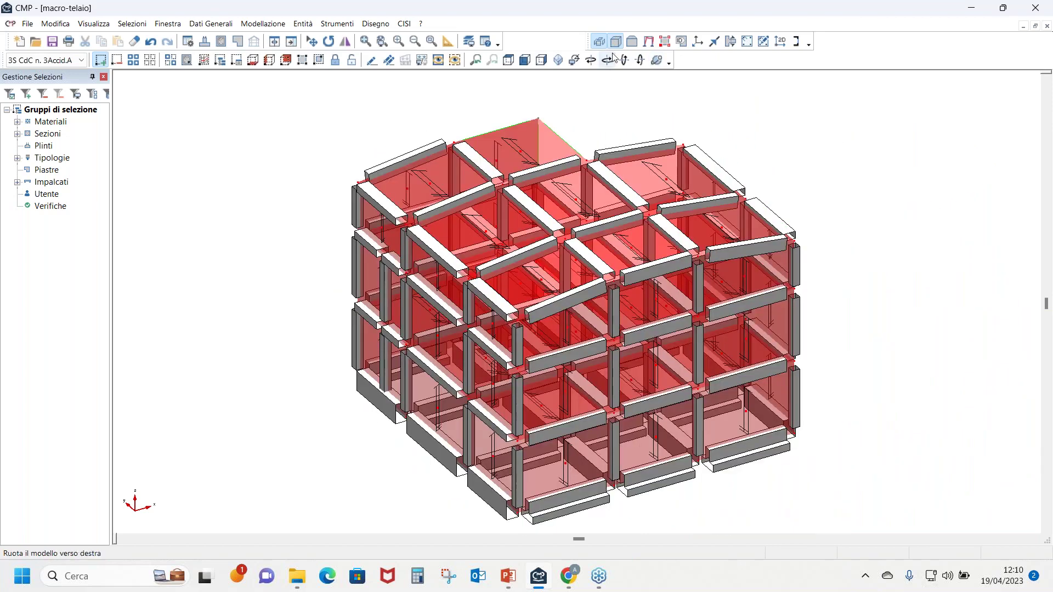
left_click(623, 43)
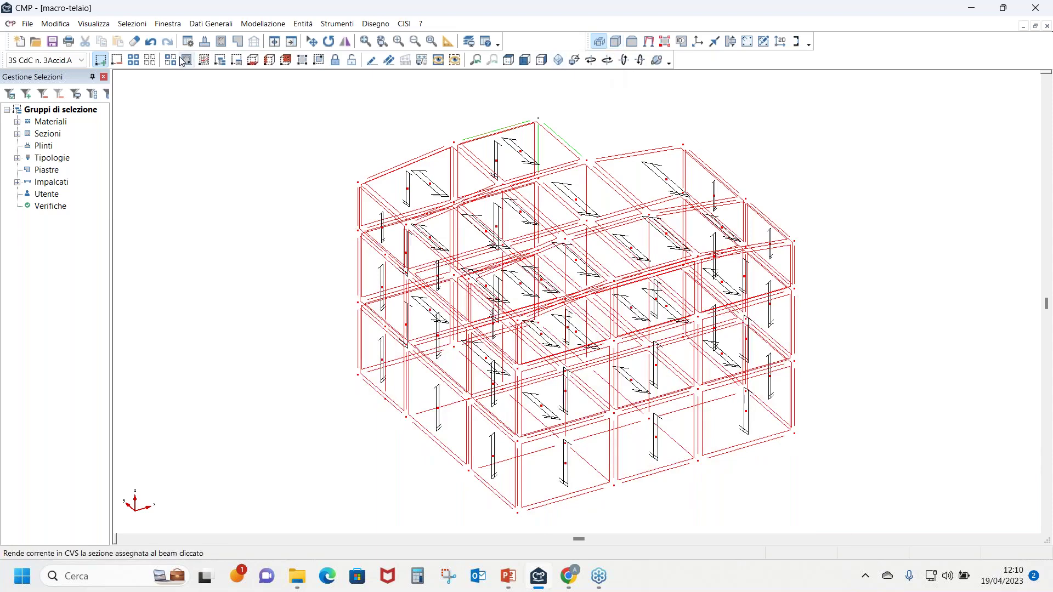
left_click(149, 61)
left_click(134, 60)
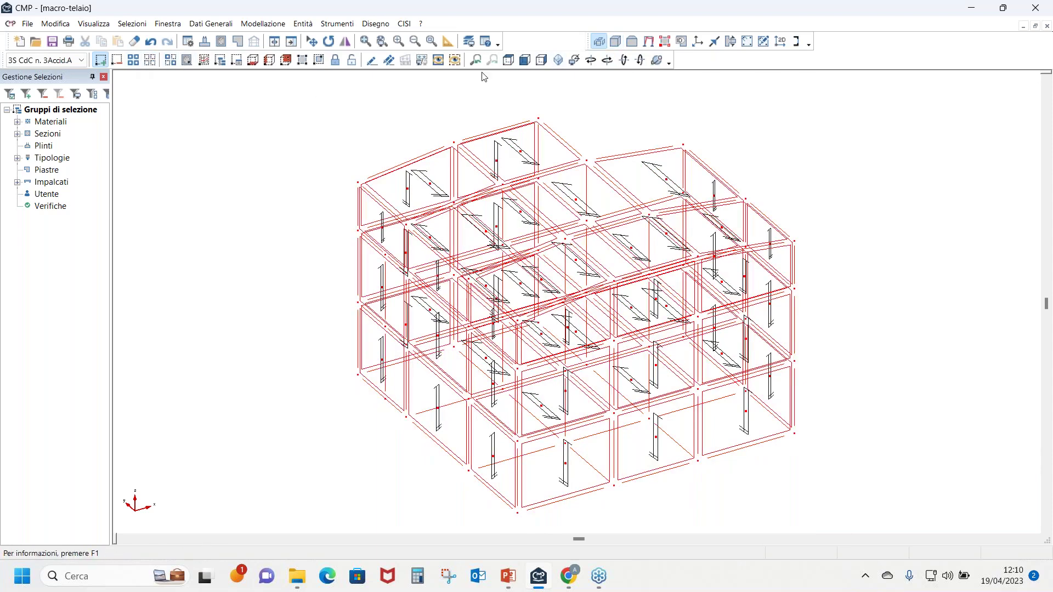
left_click(617, 42)
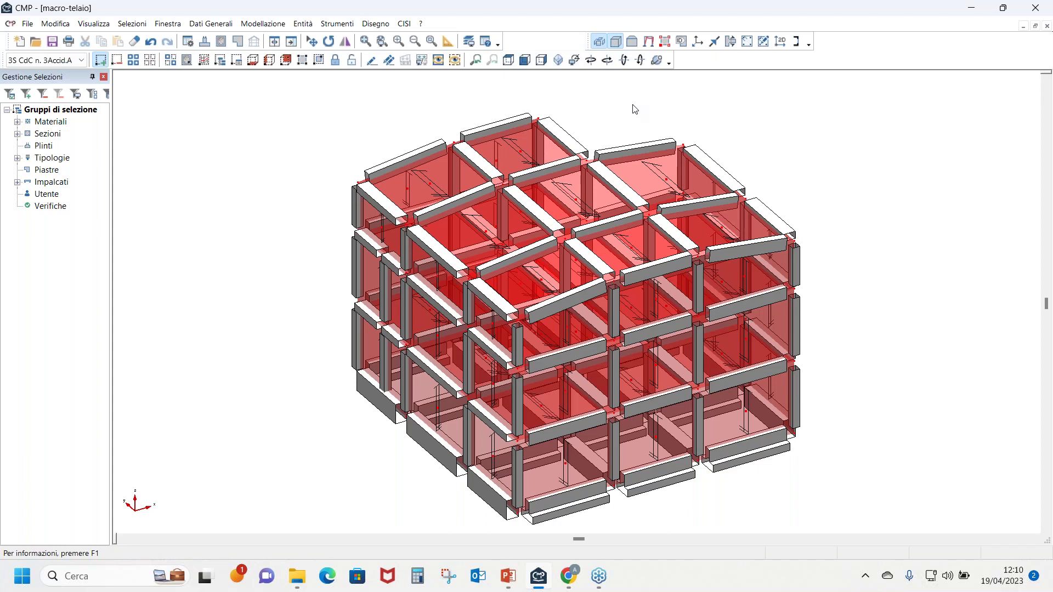
key("Escape")
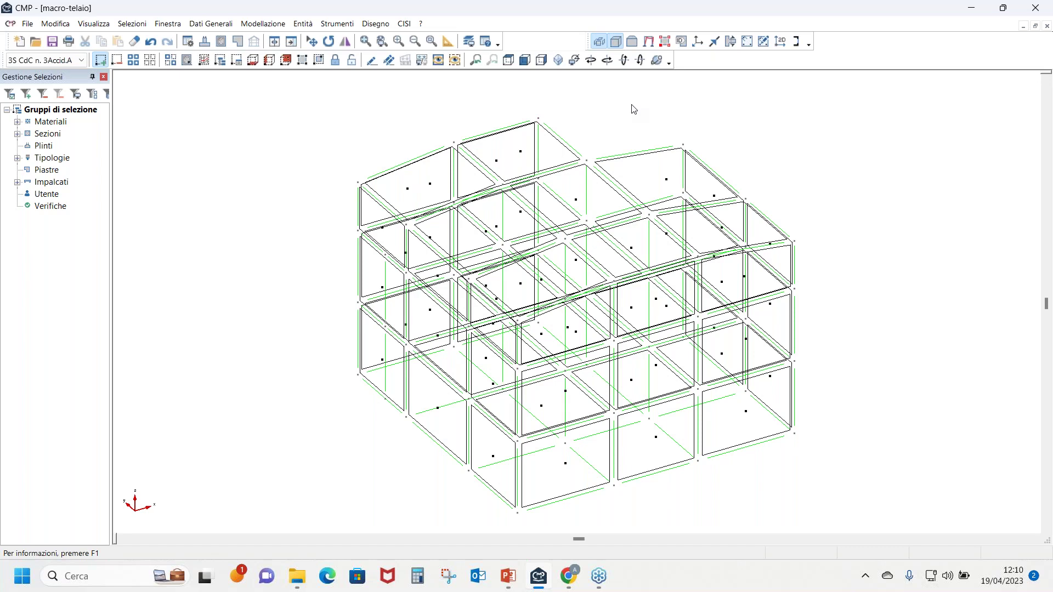
Turn off the exploded display and show all elements of the frame in solid view
left_click(601, 41)
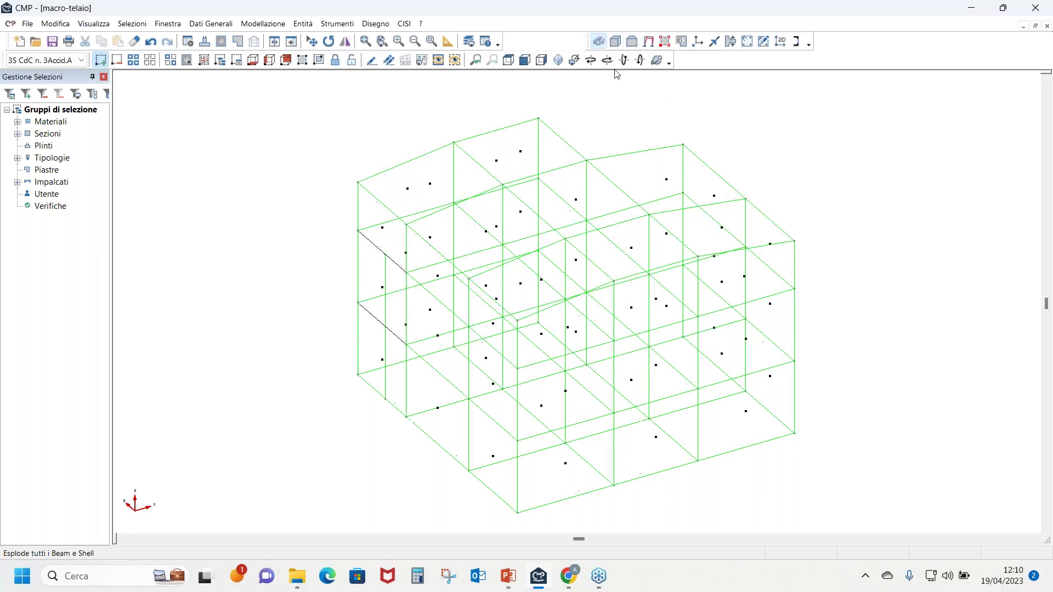
left_click_drag(292, 79, 839, 535)
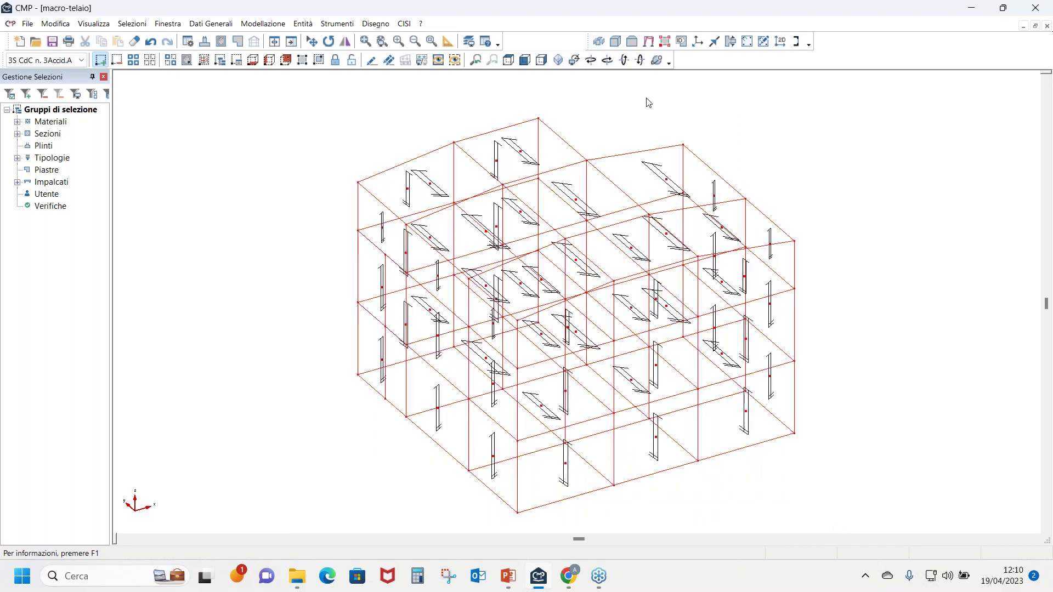
left_click(616, 42)
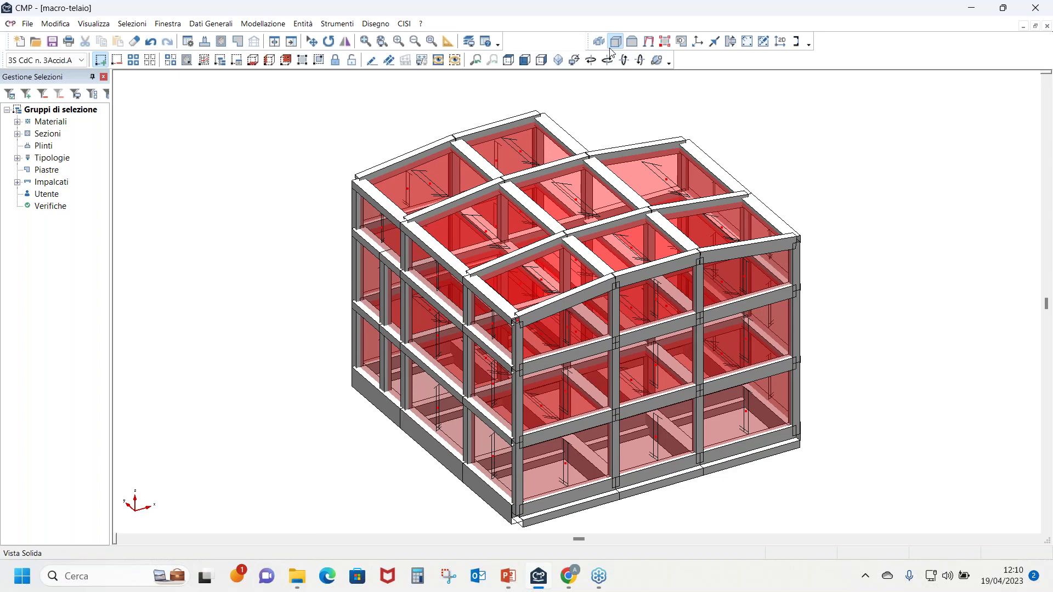
Rotate the frame view and check the load-condition assignments available for a roof slab's floor loads
left_click(559, 60)
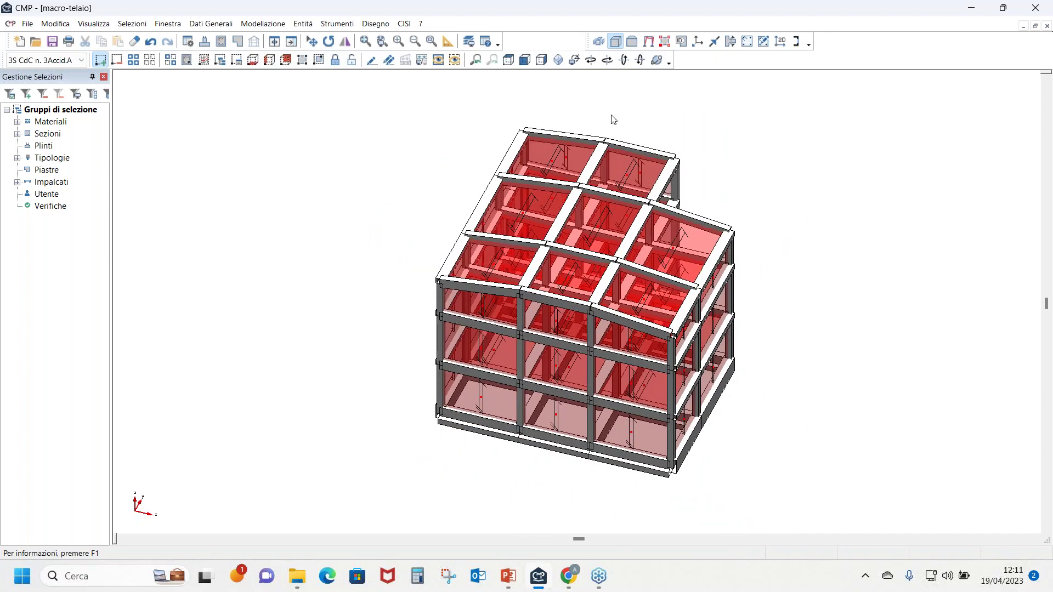
right_click(628, 178)
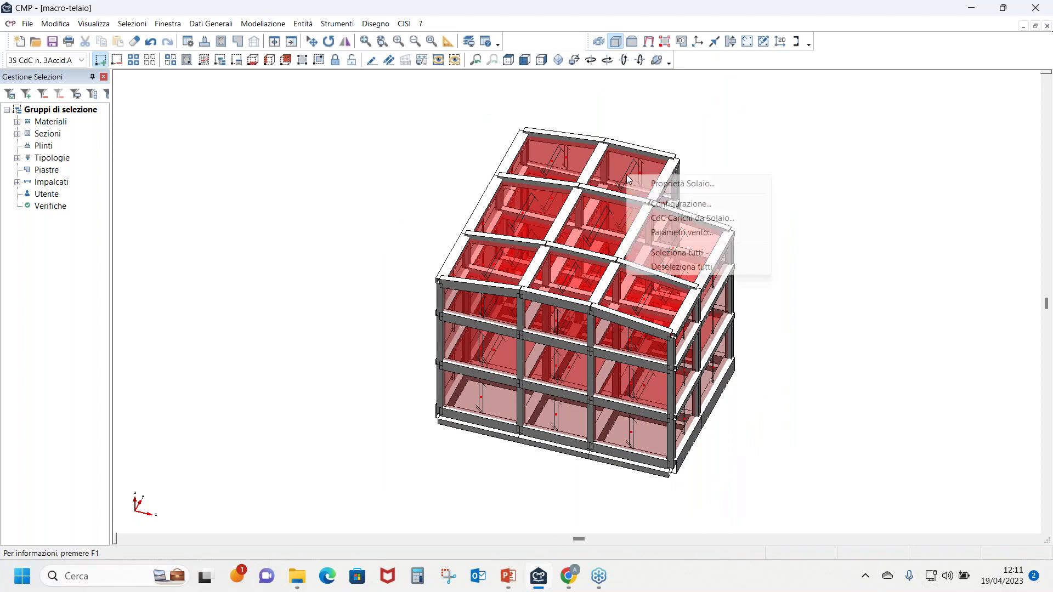
left_click(666, 218)
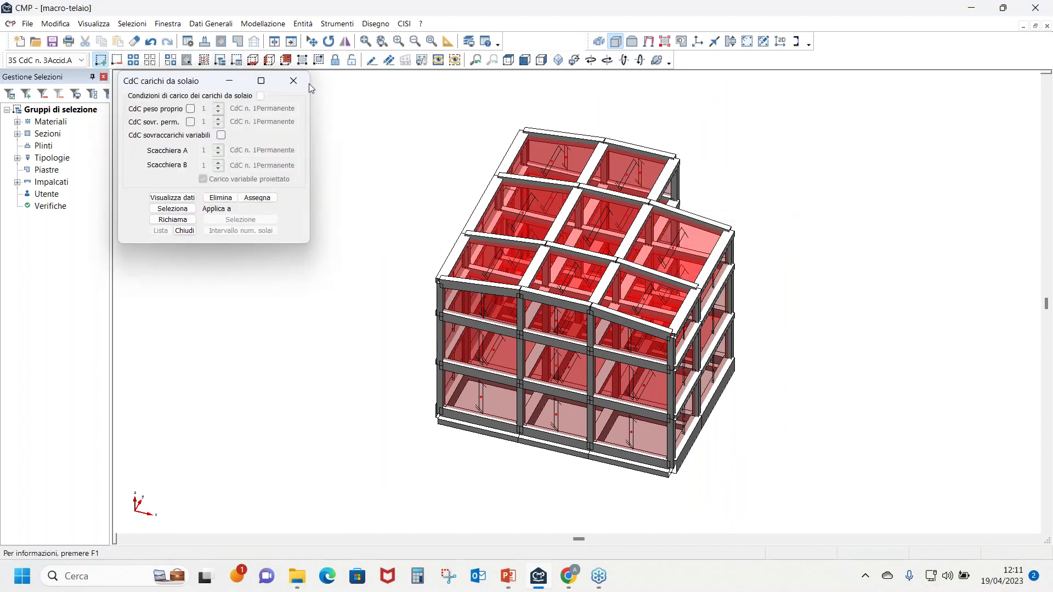
left_click(297, 86)
Open the slab configuration with all its parameters enabled, and recall the settings of a roof slab
right_click(628, 182)
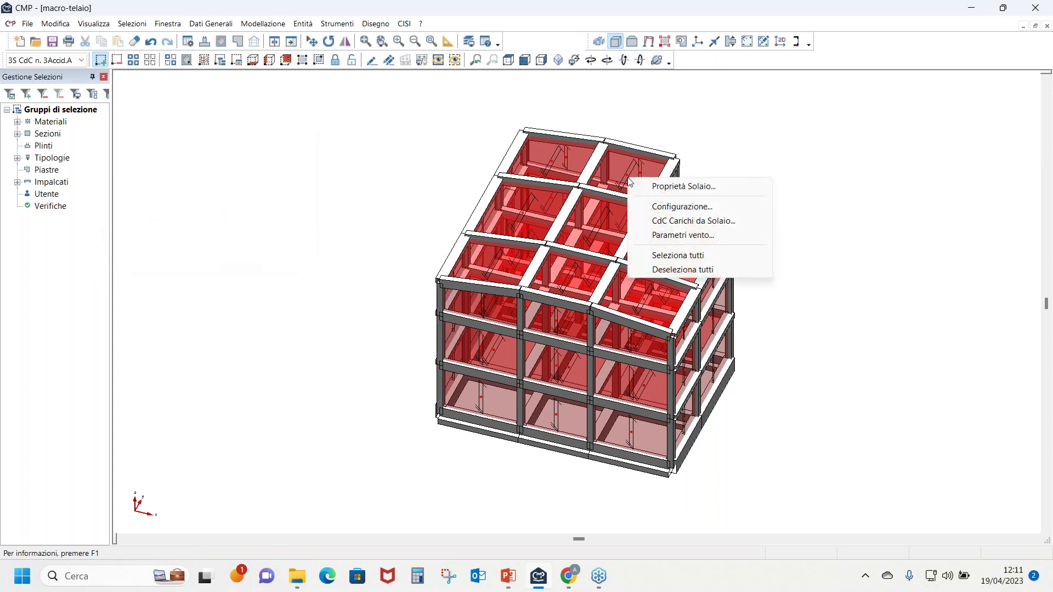
left_click(667, 212)
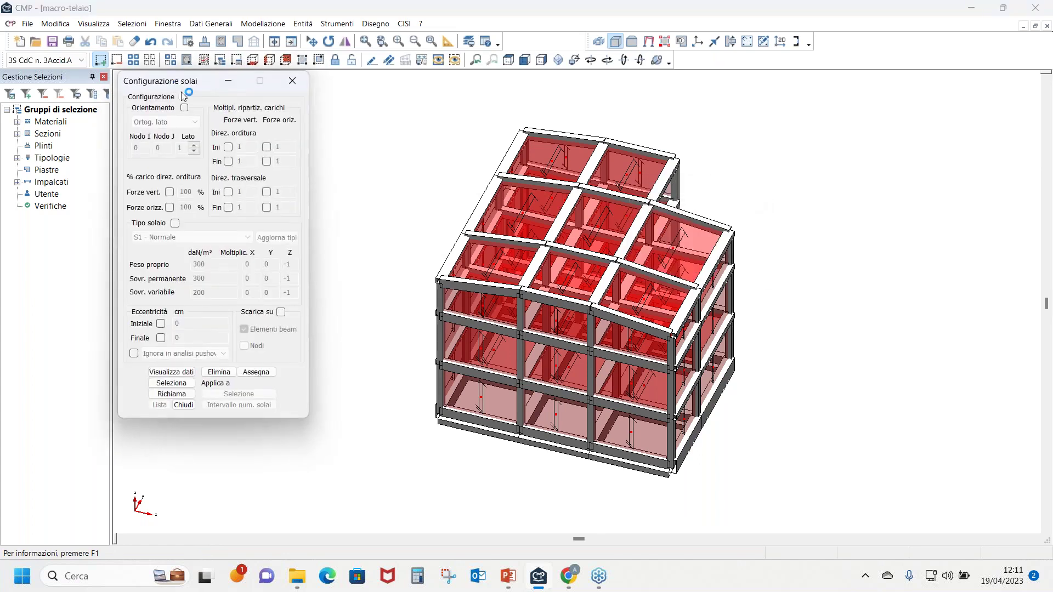
left_click_drag(172, 85, 222, 120)
left_click(232, 132)
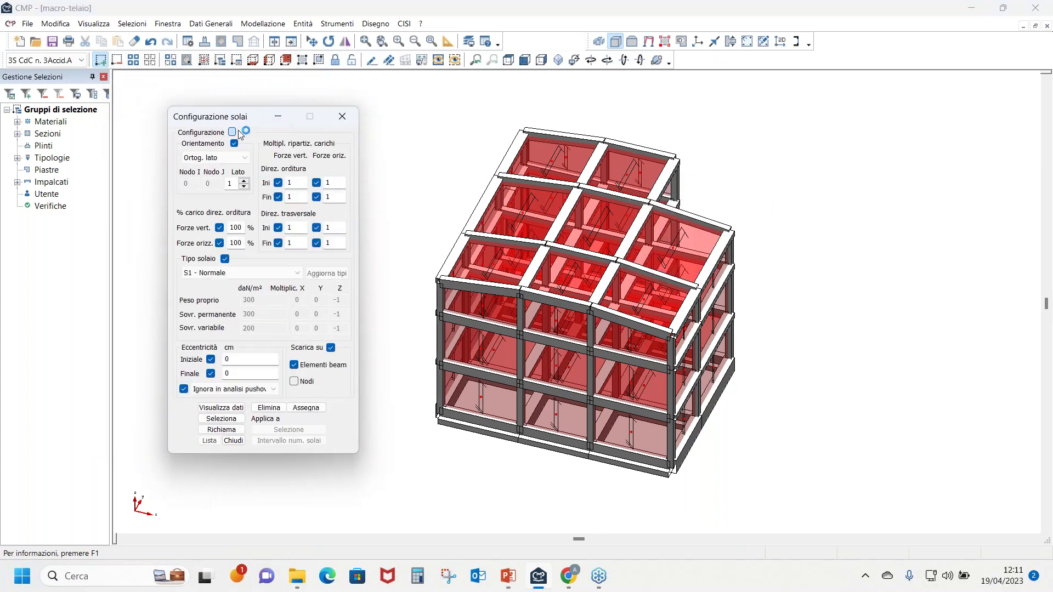
left_click(198, 432)
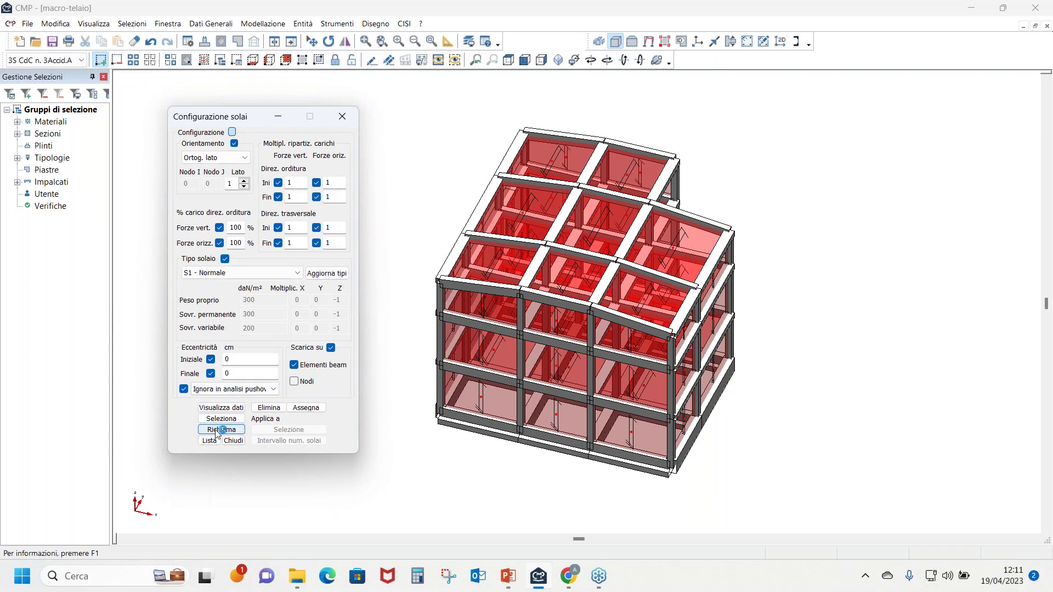
left_click(626, 181)
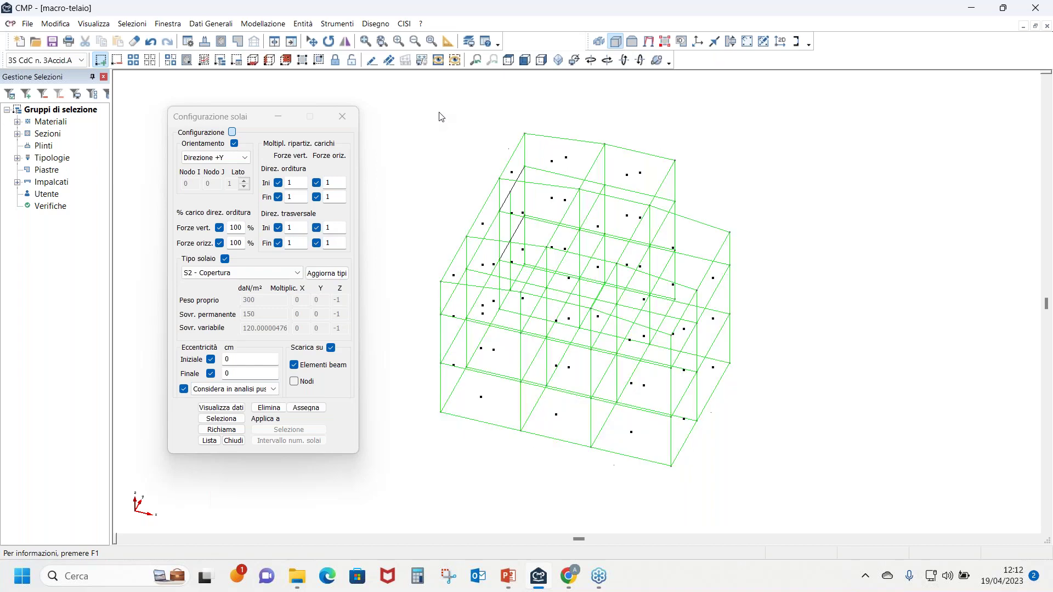
Isolate one floor level and set the vertical-force multipliers along the joist direction to 0.8 initial and 1.2 final
left_click(253, 60)
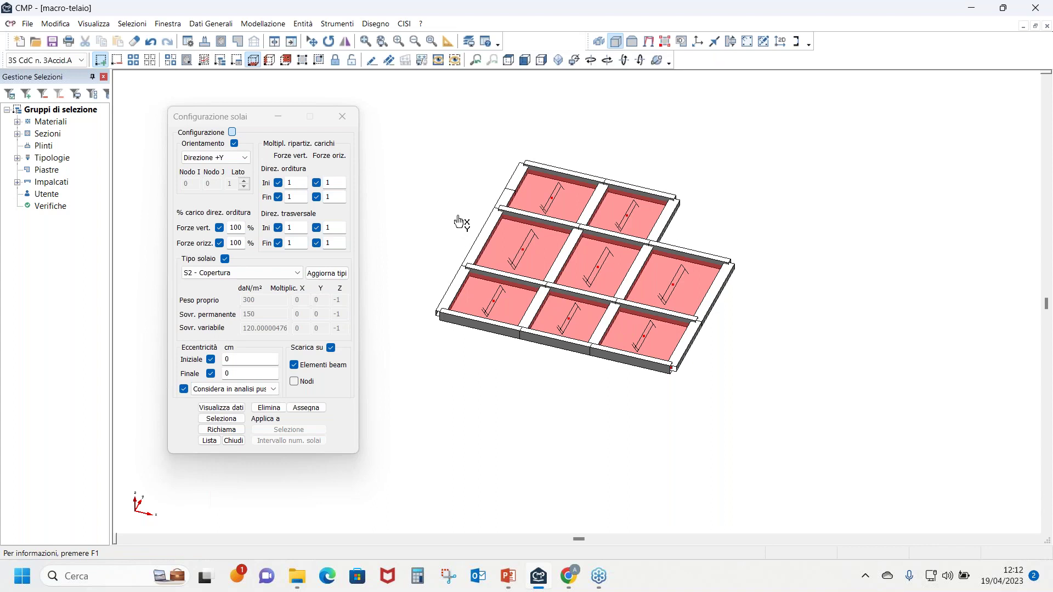
left_click(303, 202)
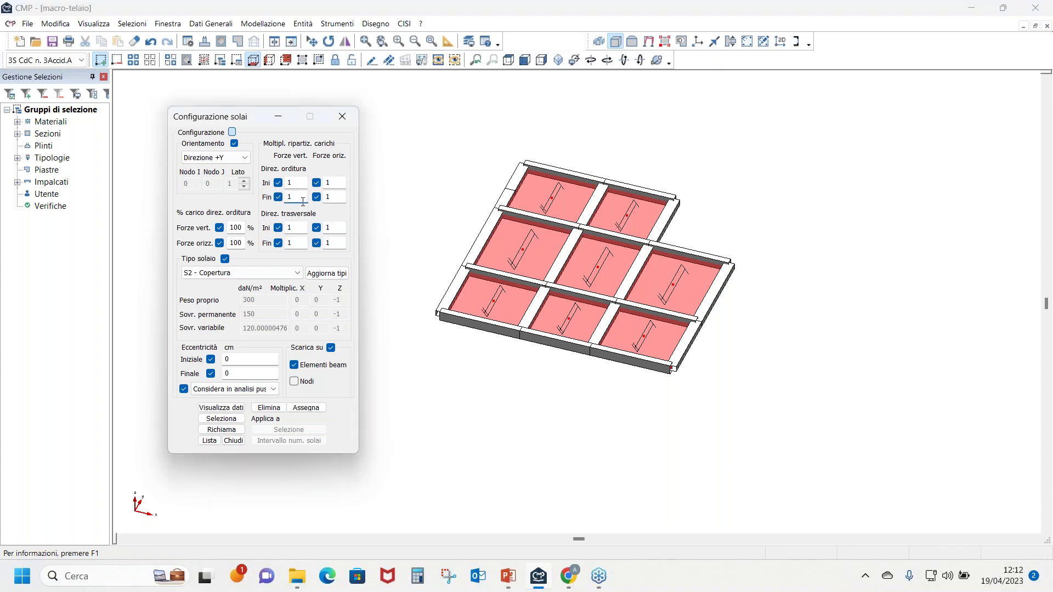
type(".2")
key("shift+Tab")
type(".8")
Set the joist-direction load share to 80% for vertical and horizontal forces, assign the configuration to the front corner slab, and turn off solid view
double_click(243, 228)
type("80")
double_click(243, 242)
type("80")
left_click(308, 408)
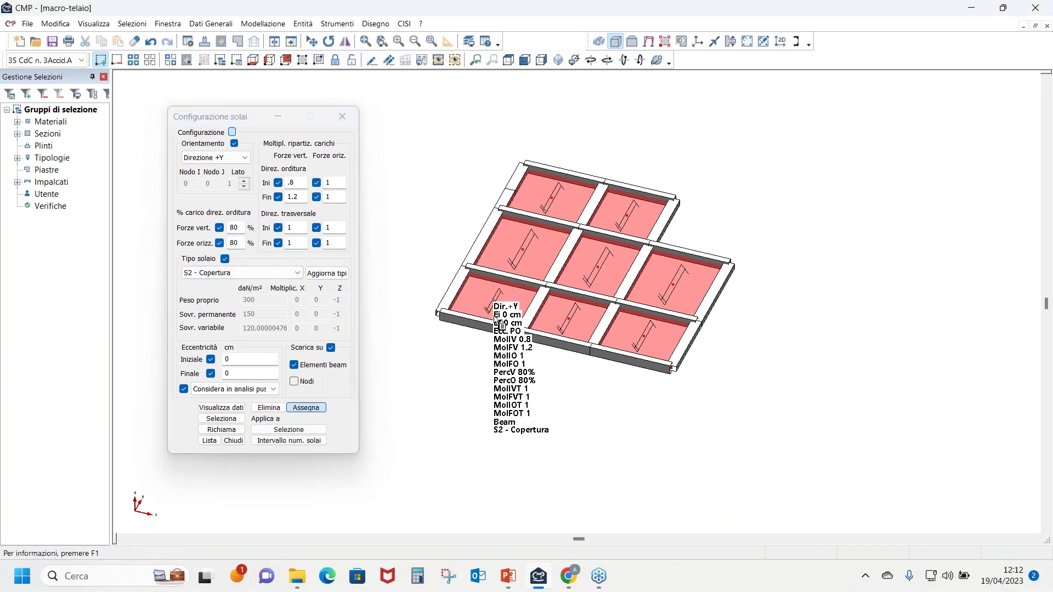
scroll(494, 306, "up", 1)
left_click(616, 41)
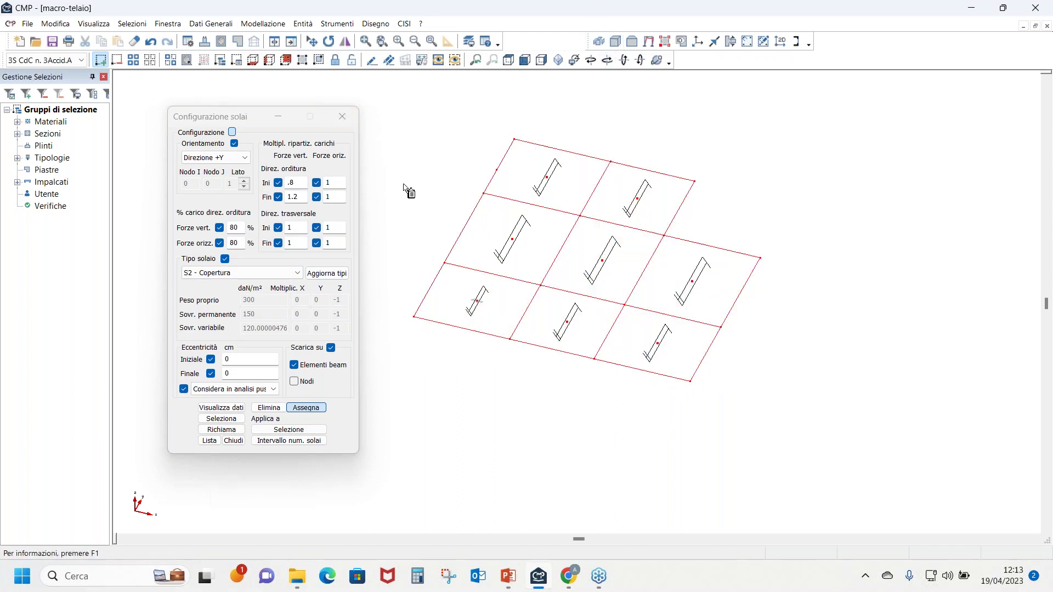
Choose slab type S1 - Normale and examine the load definitions of the Copertura slab type, then close them
left_click(299, 275)
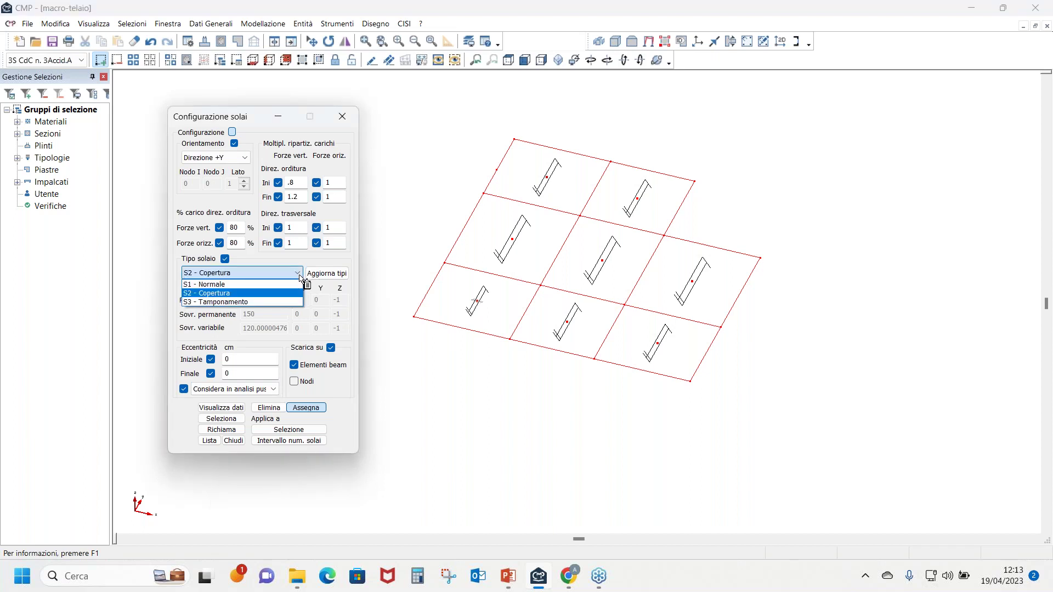
left_click(272, 285)
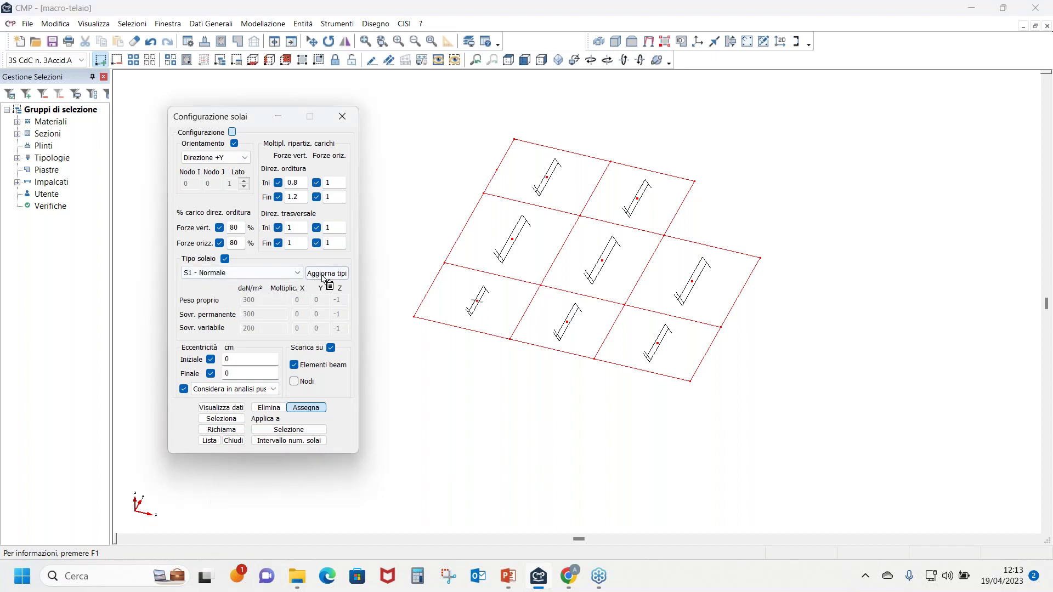
left_click(327, 274)
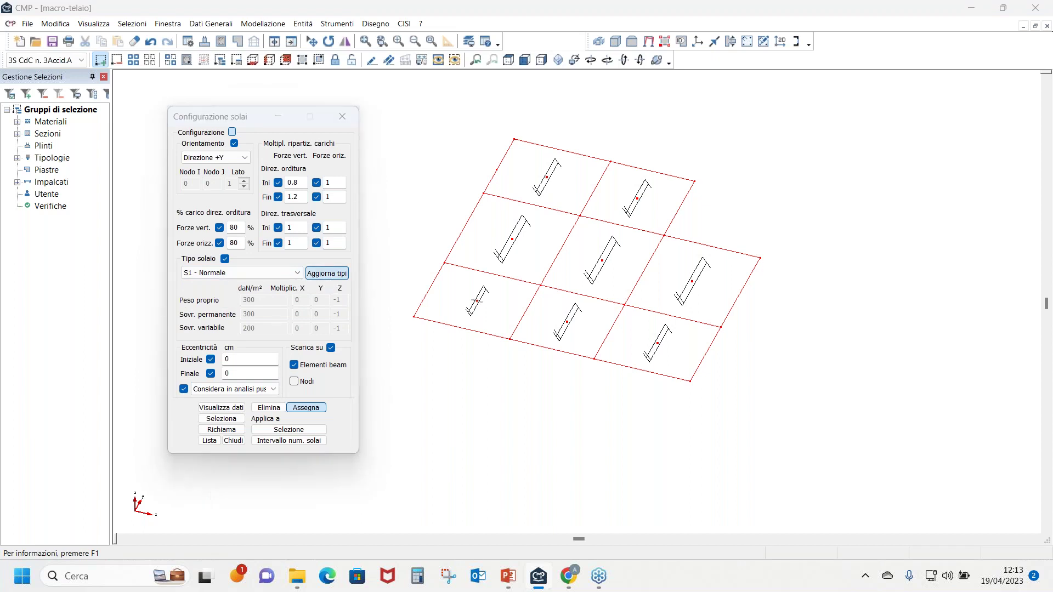
left_click(336, 233)
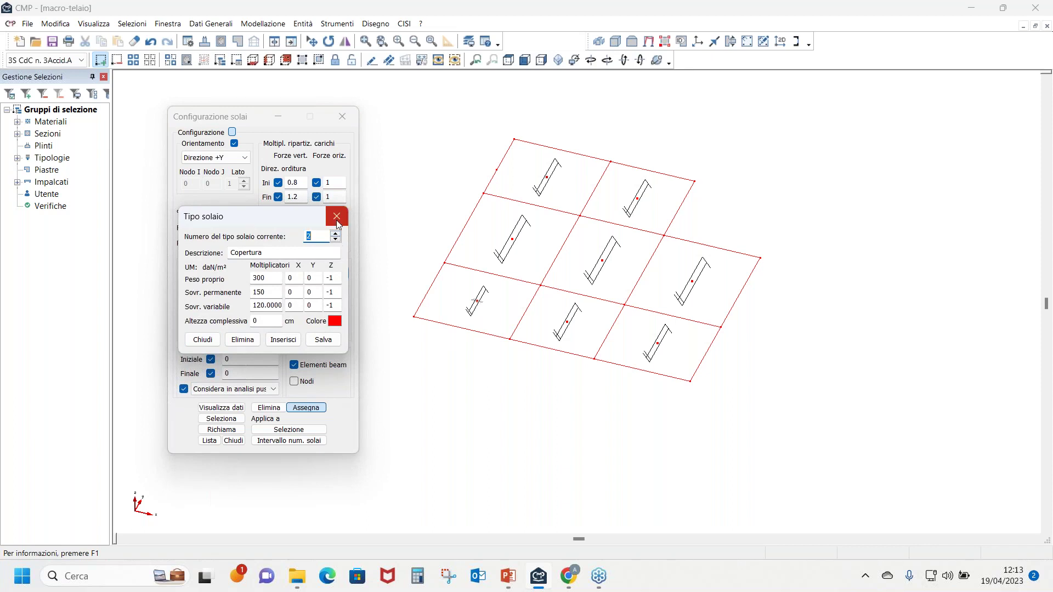
left_click(337, 217)
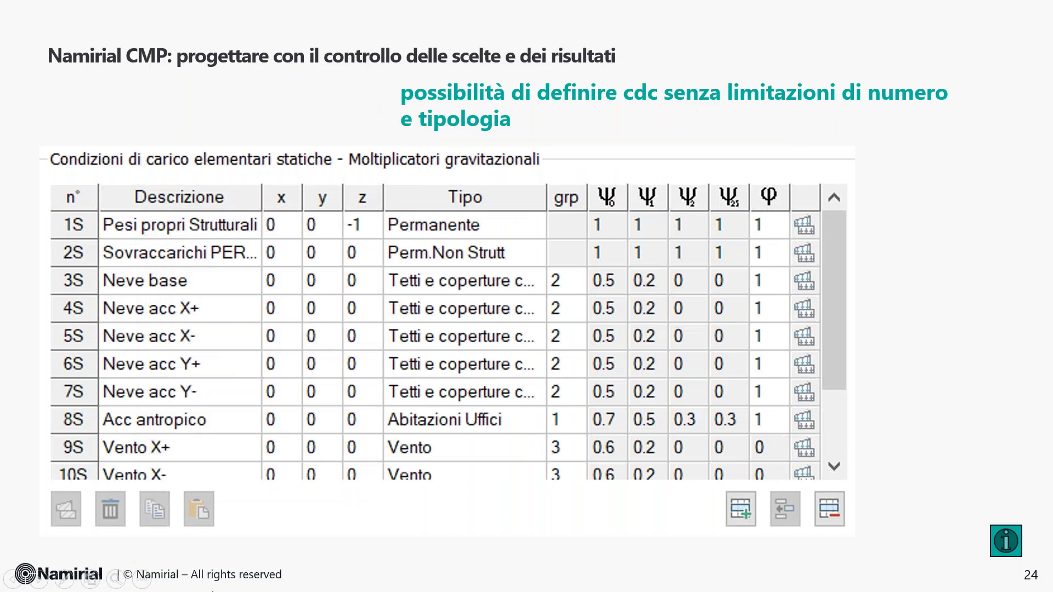
Show the taskbar over the running presentation and switch back to CMP
left_click(144, 579)
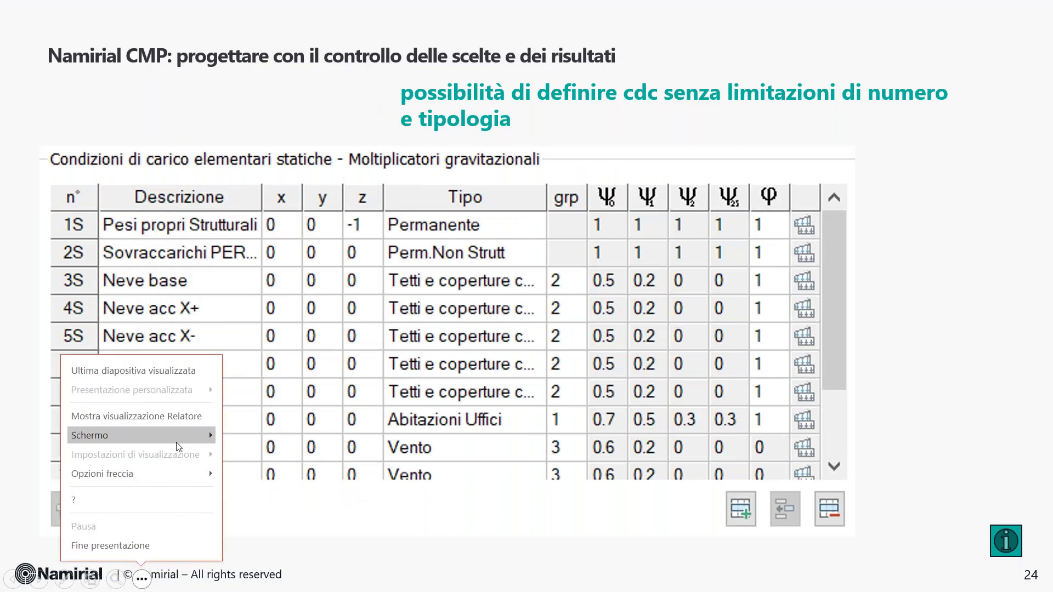
mouse_move(190, 439)
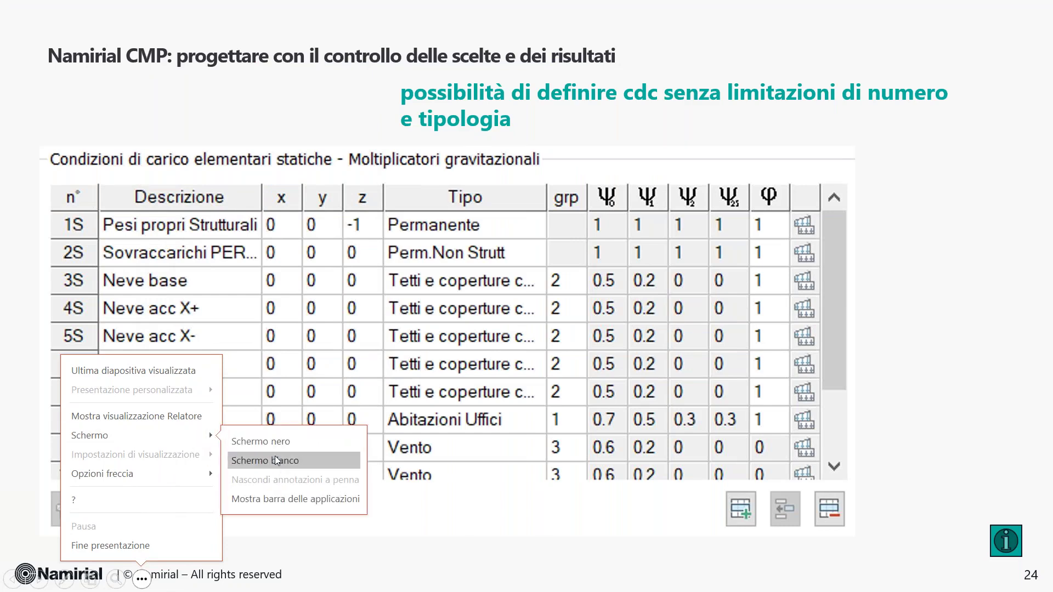
left_click(283, 500)
left_click(539, 576)
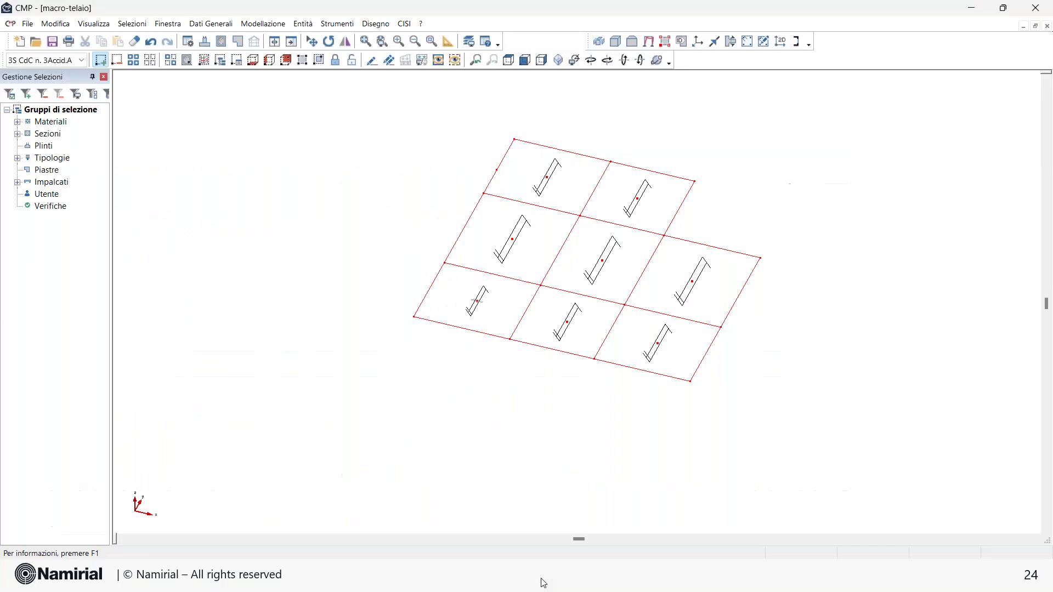
Redisplay the whole frame from another angle and look through the properties assignable to a beam
middle_click_drag(620, 123, 565, 134)
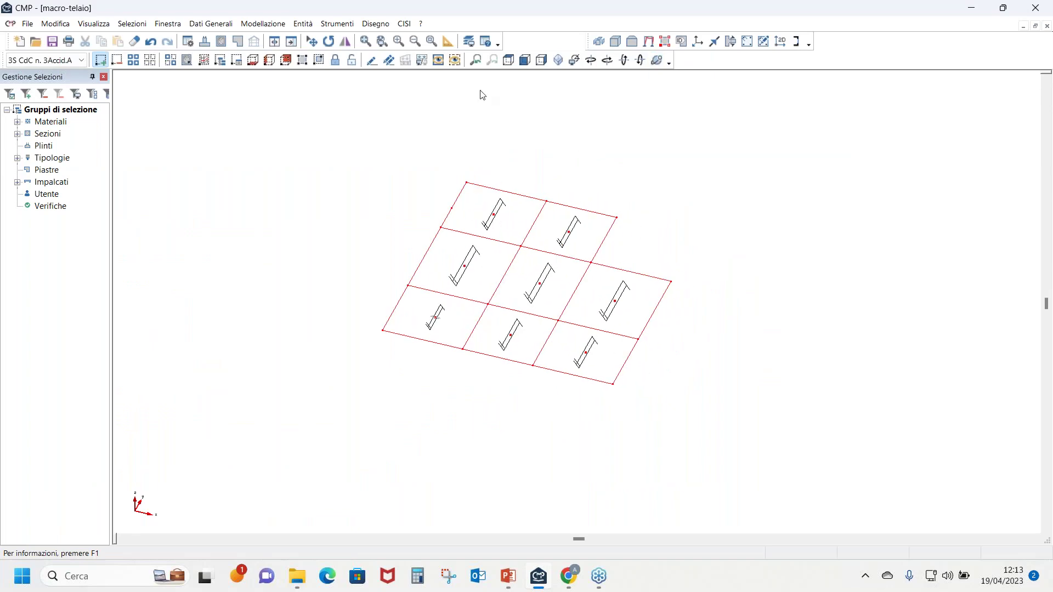
left_click(441, 62)
key("Left")
key("Left")
key("Left")
key("Left")
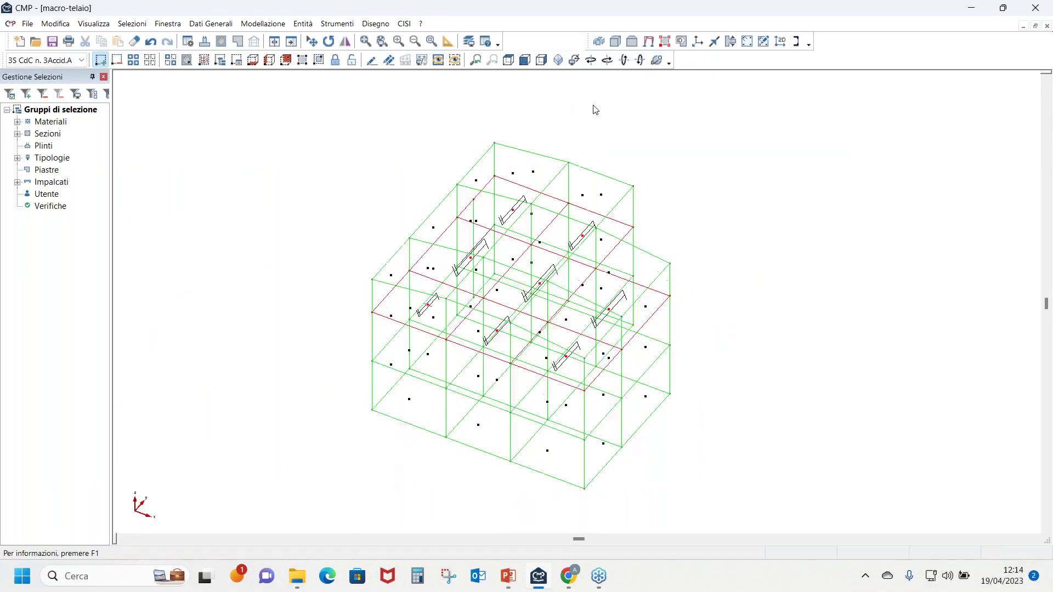
key("Left")
right_click(658, 346)
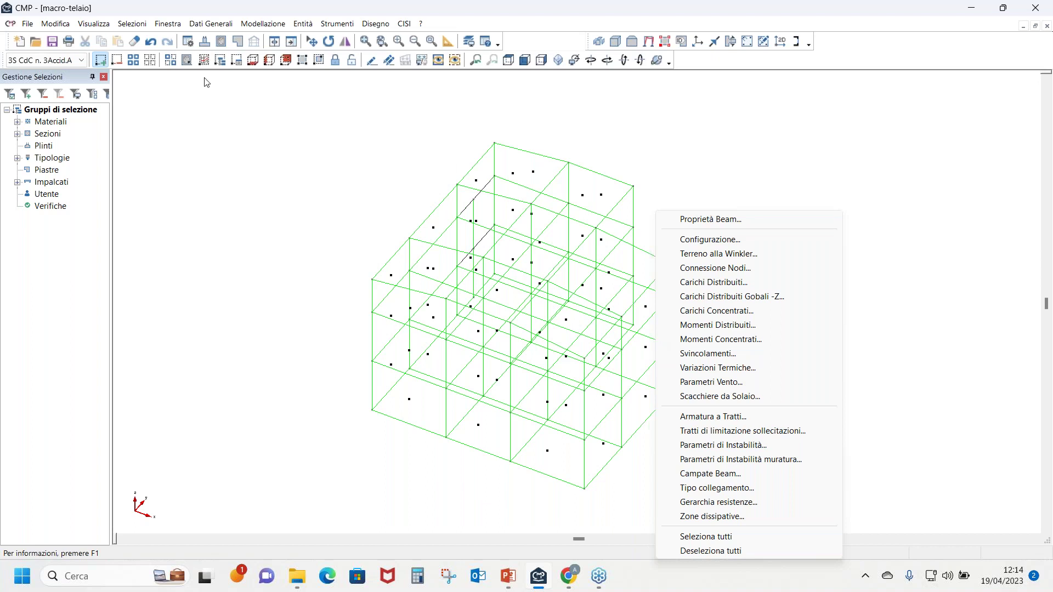
Maximize the macro-telaio model window, open the section editor on TRAVE Y, and deselect the section's polygon
left_click(187, 60)
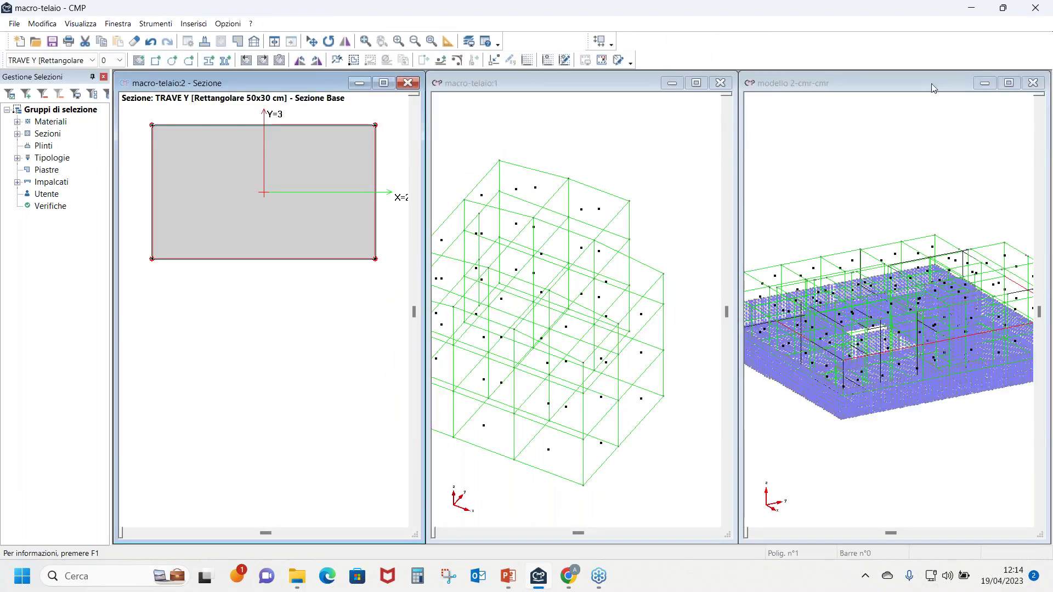
left_click(698, 83)
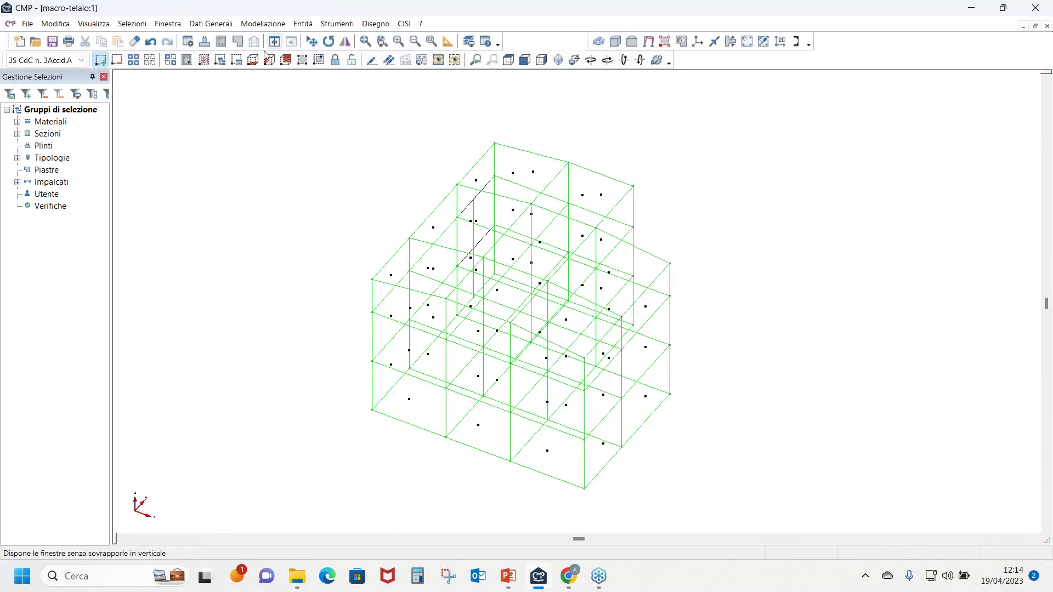
left_click(221, 41)
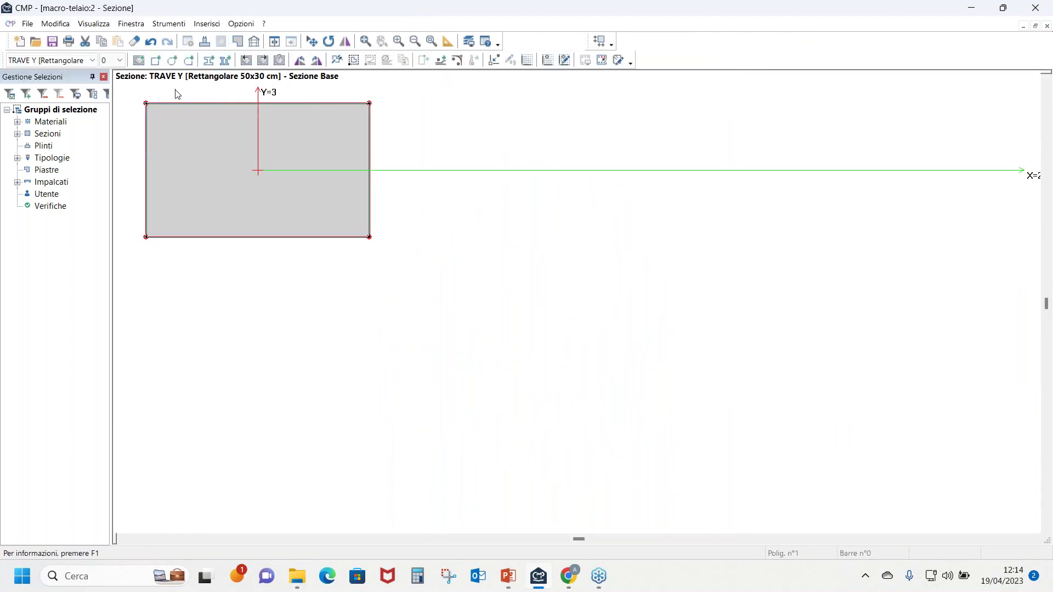
left_click(208, 96)
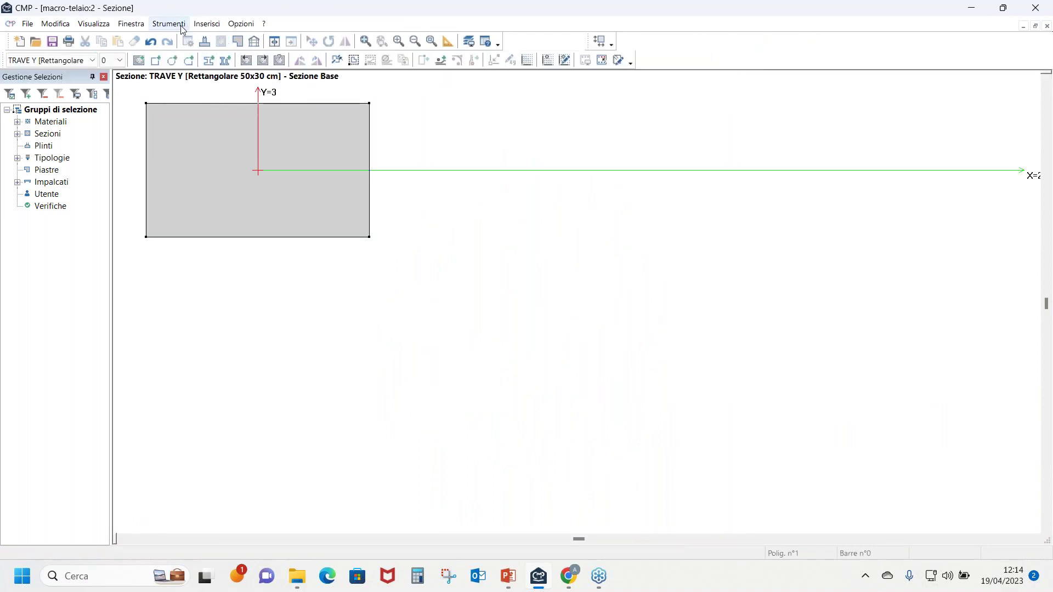
scroll(236, 99, "down", 1)
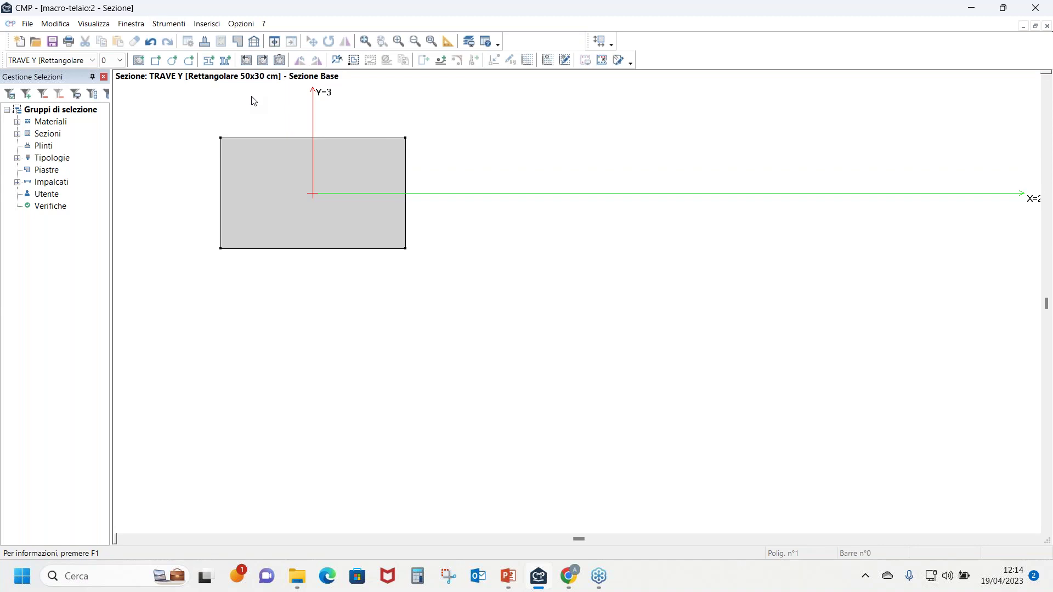
Create a rectangular section named Trave-cop, 30 cm wide and 40 cm high, in Cls C35/45 with B450C reinforcement
left_click(179, 25)
left_click(181, 39)
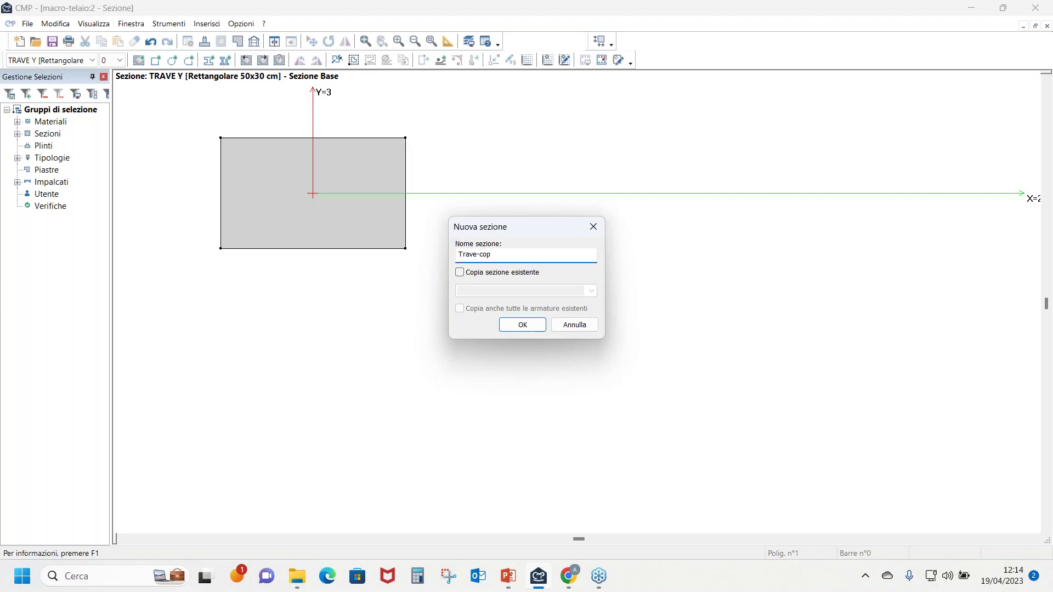
left_click(522, 326)
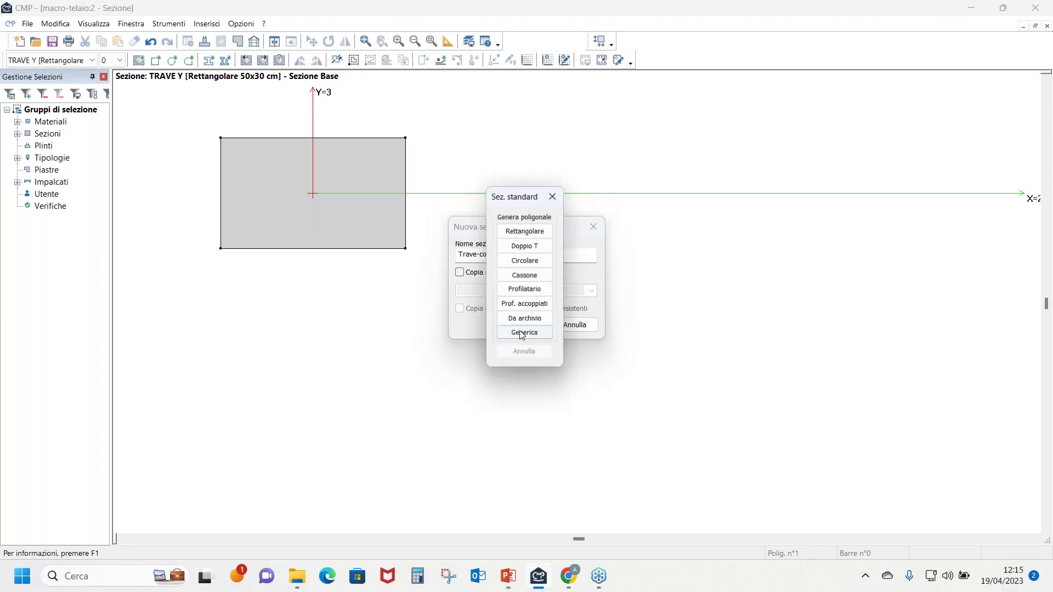
left_click(525, 231)
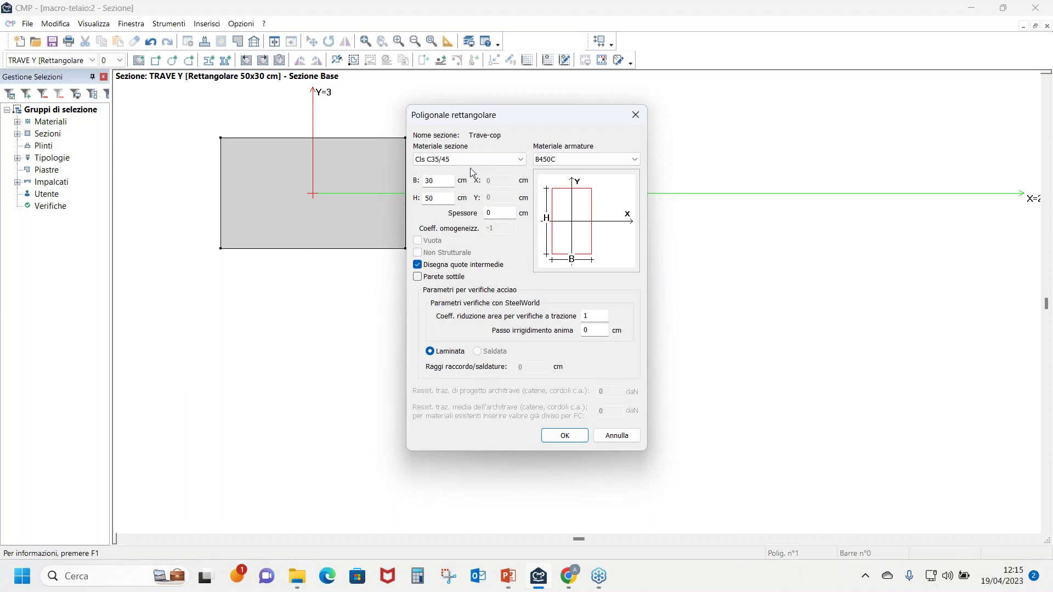
left_click_drag(439, 198, 416, 204)
type("40")
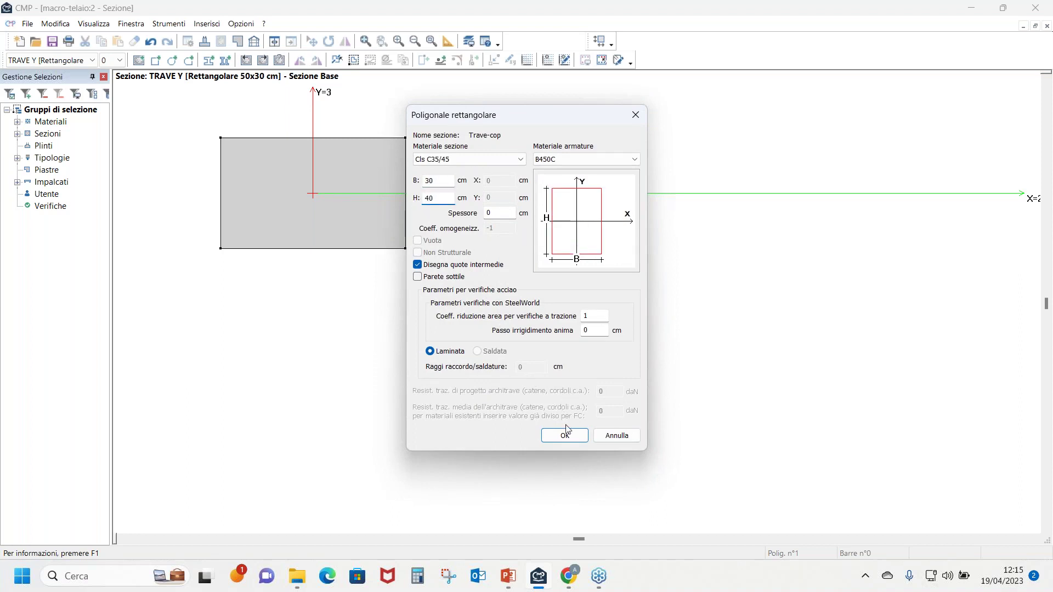
left_click(565, 435)
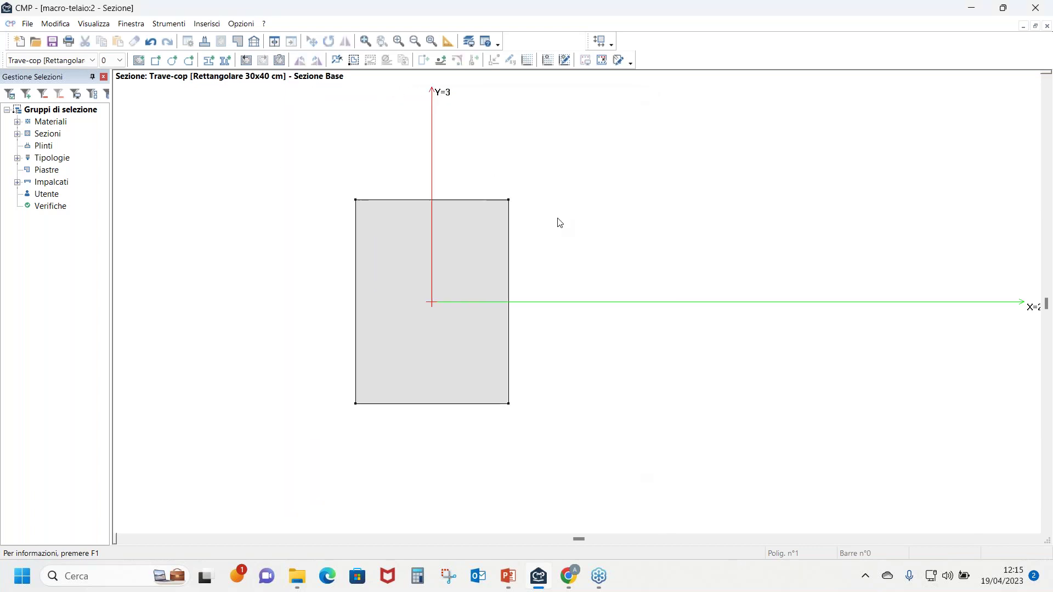
Add a non-structural rectangular polygon 50 cm wide and 15 cm high to the Trave-cop section, accepting its conversion to a non-typical section
left_click(214, 24)
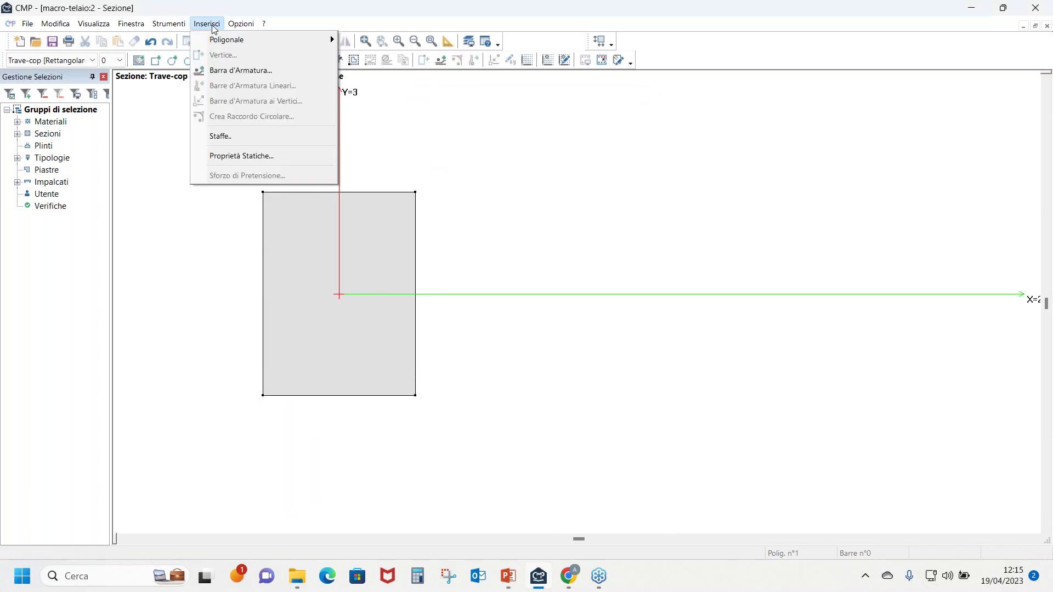
mouse_move(225, 39)
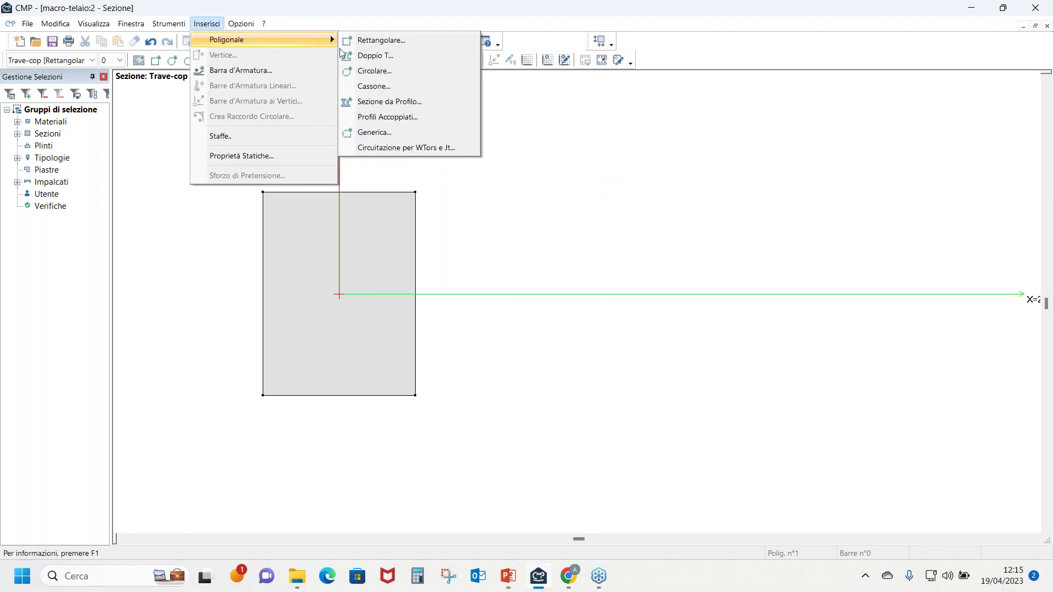
left_click(381, 40)
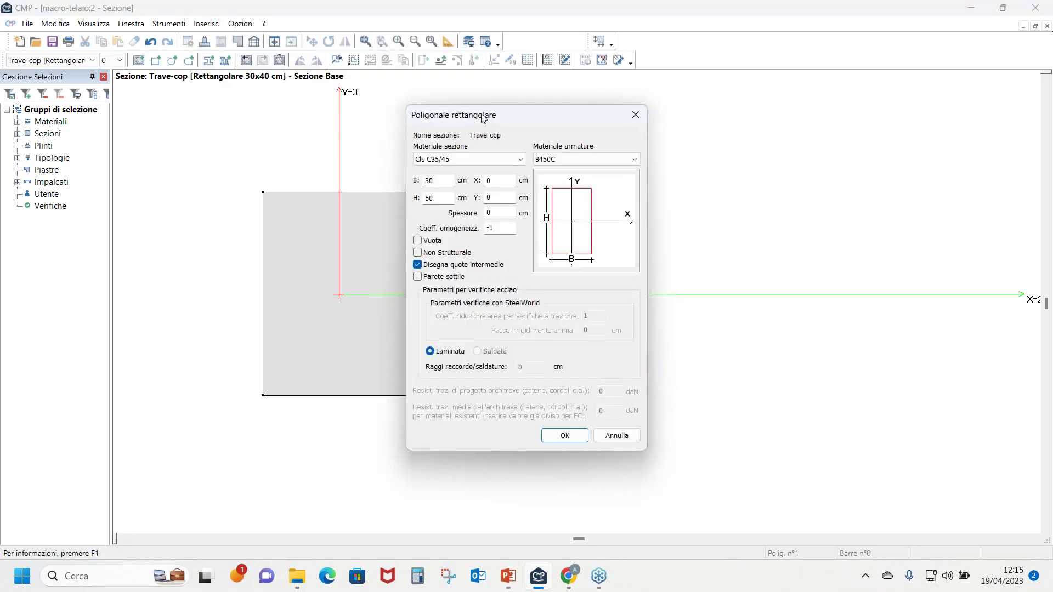
left_click_drag(483, 118, 634, 132)
left_click_drag(592, 195, 578, 196)
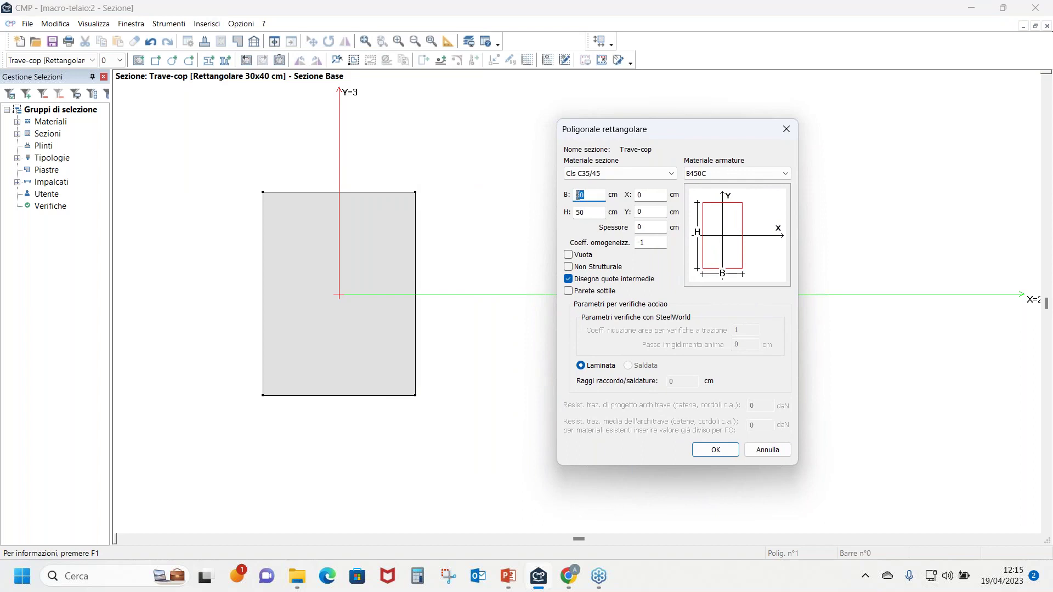
type("50")
key("Tab")
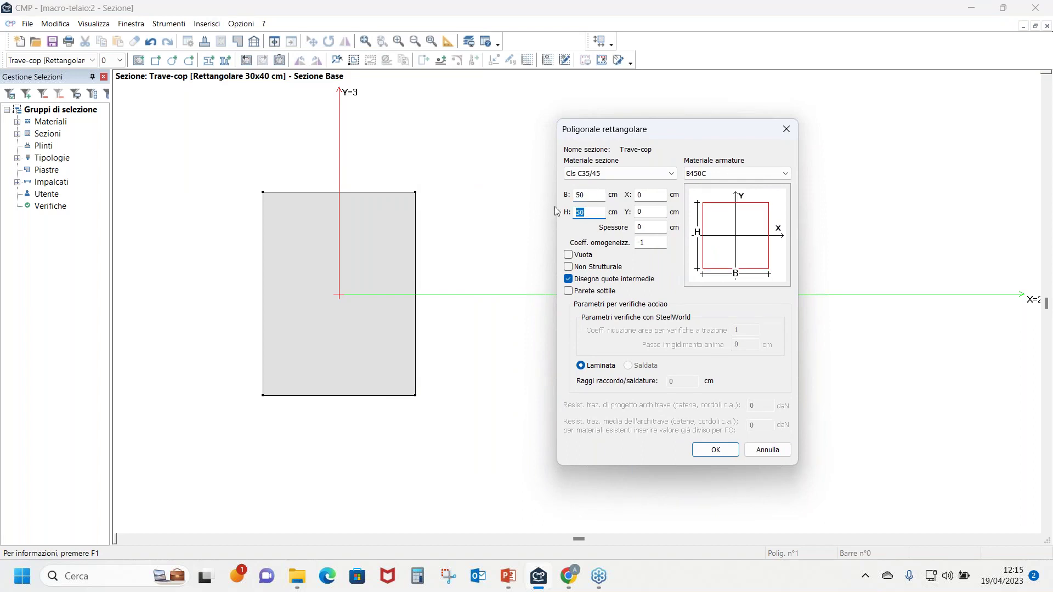
type("15")
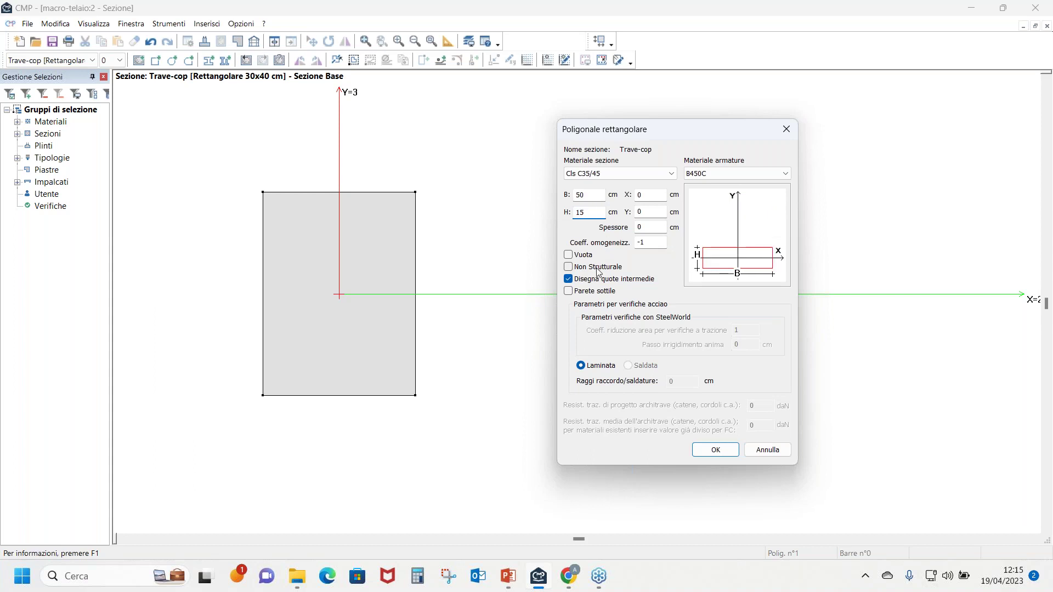
left_click(597, 268)
left_click(713, 450)
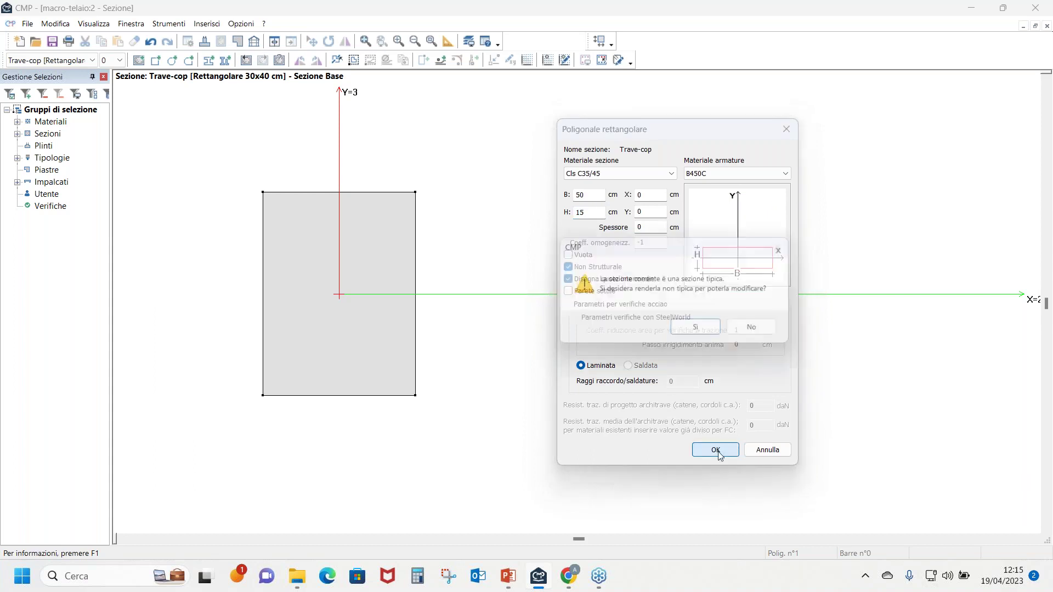
left_click(701, 332)
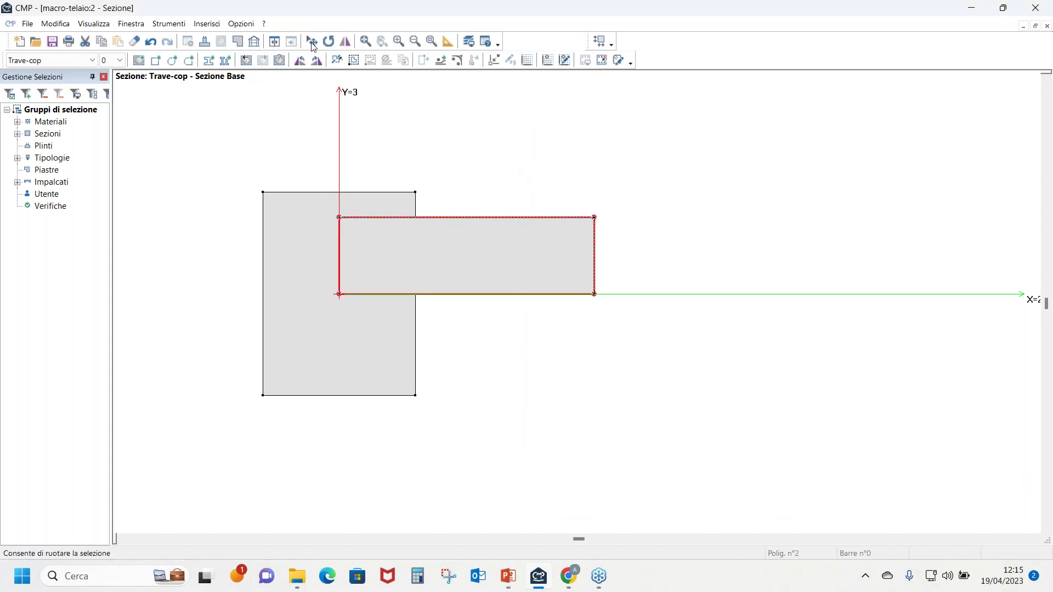
Move the new polygon from point (0, 15) to point (15, 20) cm so it meets the rectangle's upper corner
left_click(311, 41)
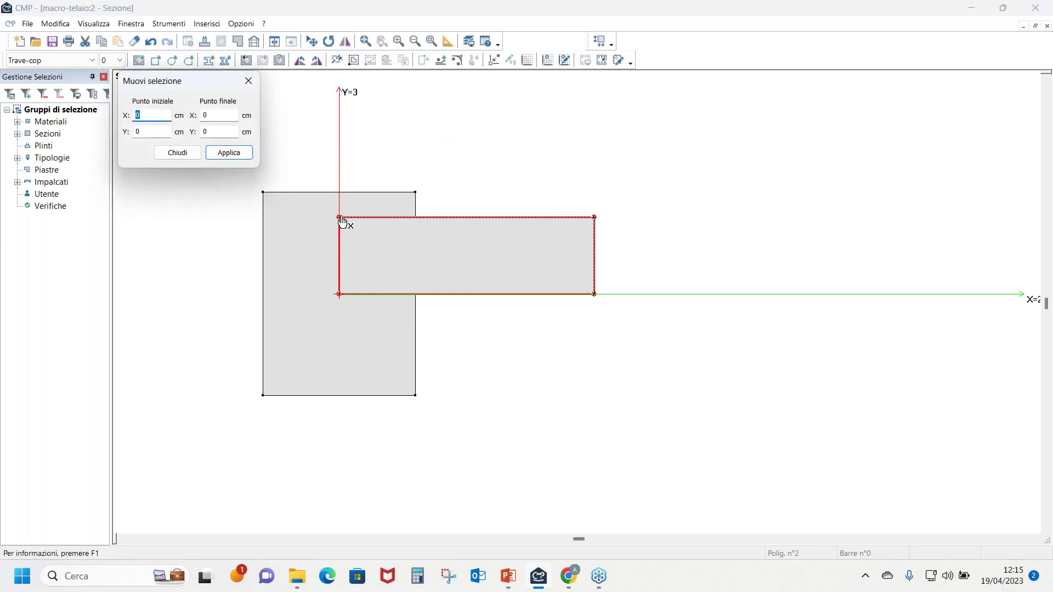
key("Tab")
type("15")
key("Tab")
type("15")
key("Tab")
type("20")
left_click(229, 152)
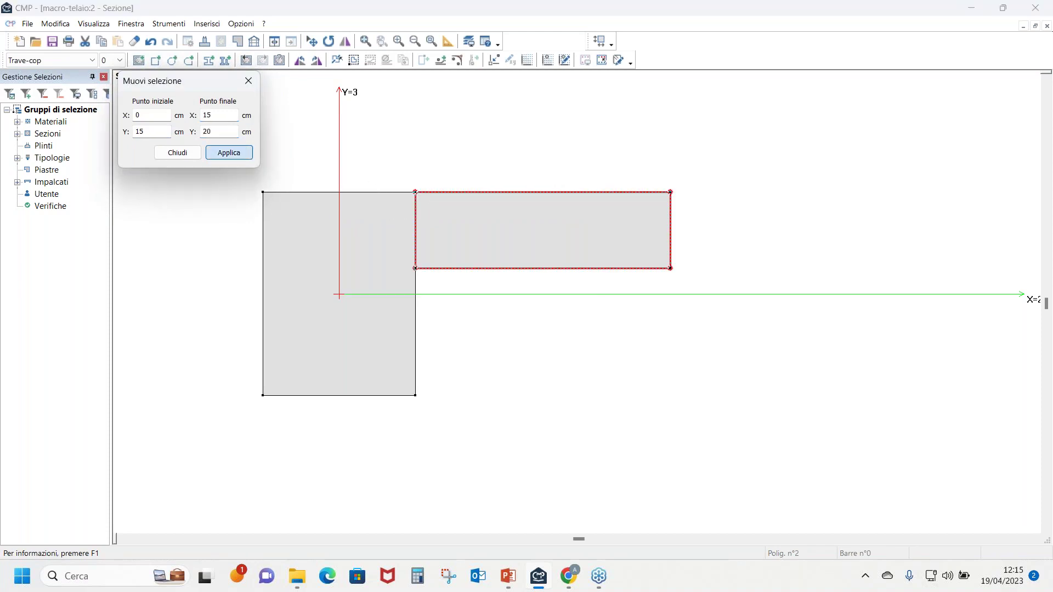
left_click(249, 81)
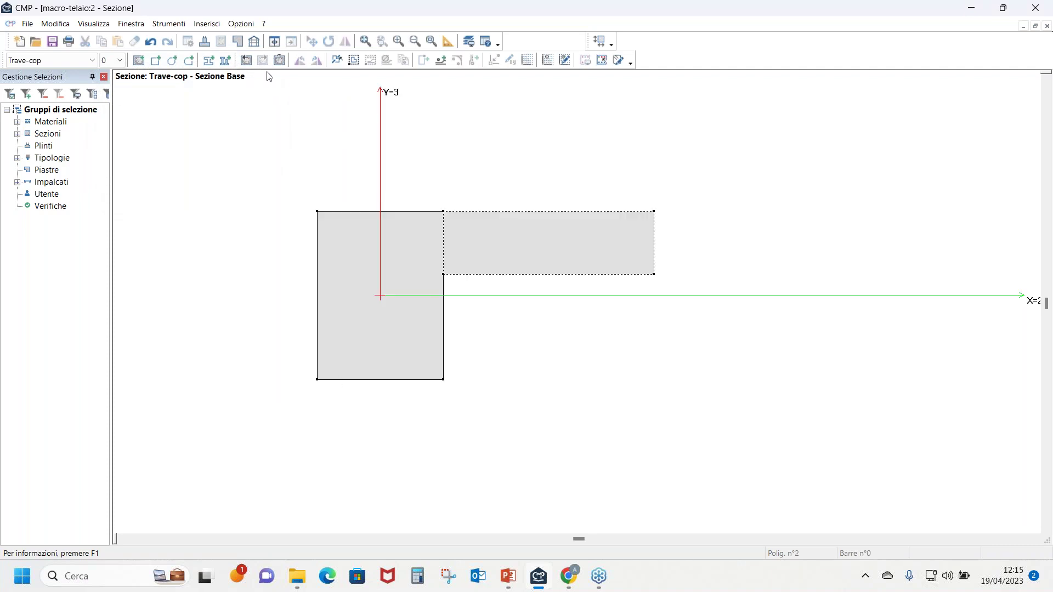
Return to the 3D frame model with local axes displayed and select the three beams along the roof's outer edge
left_click(256, 43)
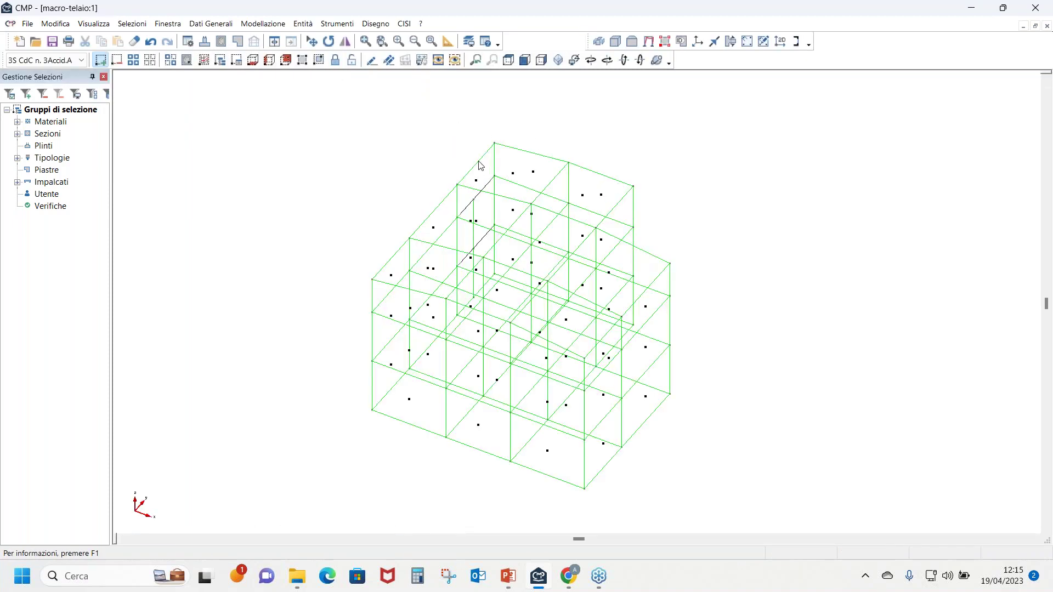
left_click(615, 326)
left_click(698, 41)
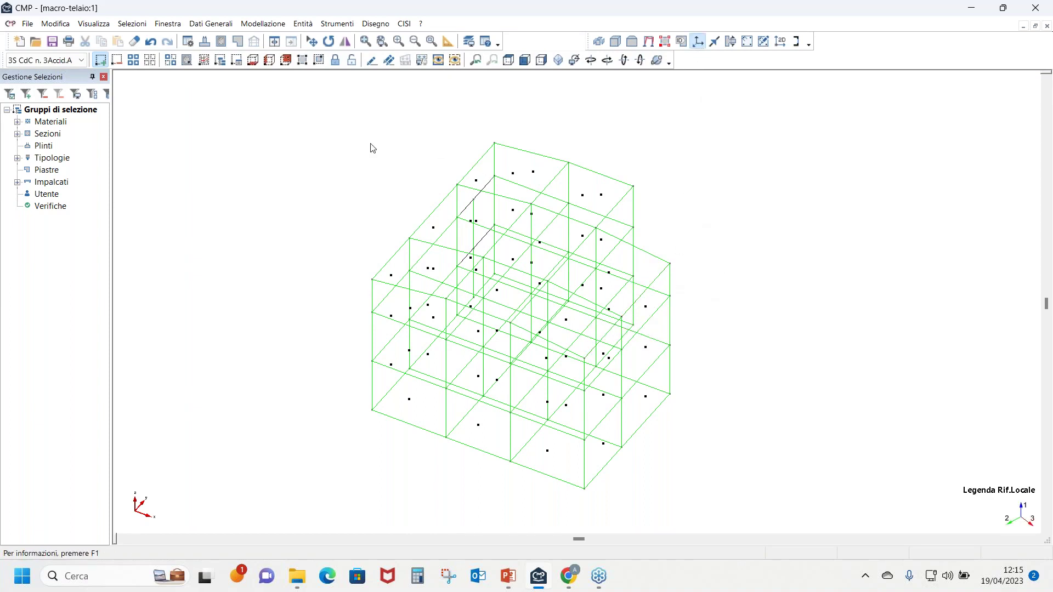
left_click(466, 175)
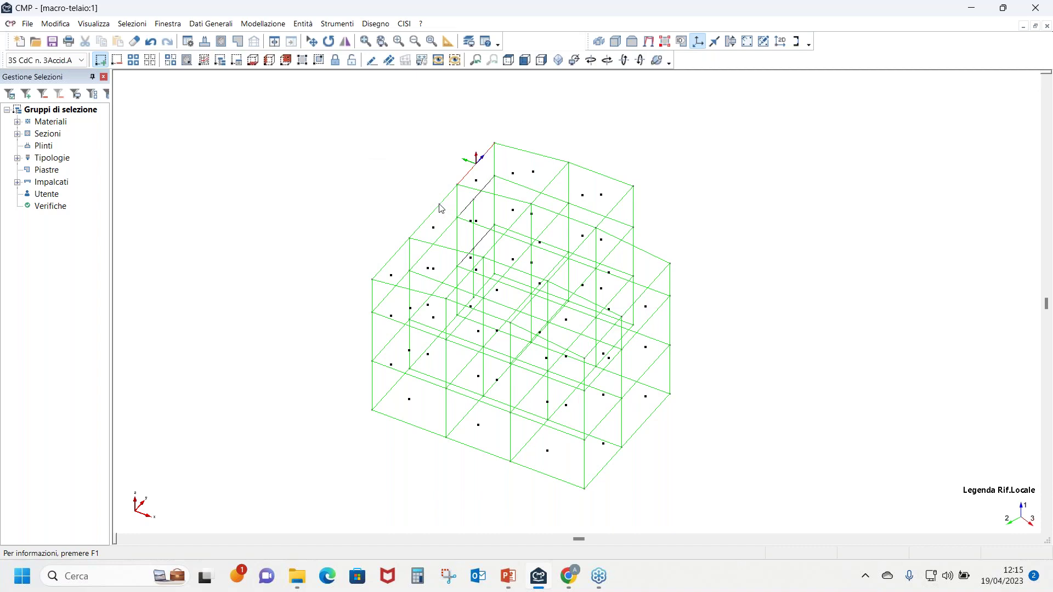
left_click(398, 254)
Assign the Trave-cop section with Standard beam type to the three selected roof-edge beams
right_click(466, 177)
left_click(514, 211)
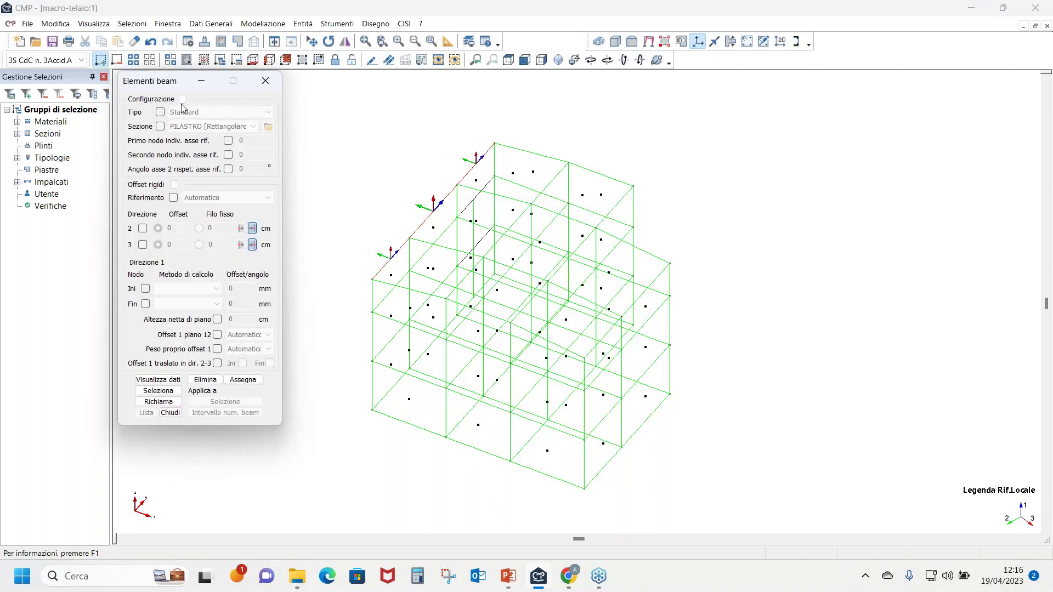
left_click(183, 99)
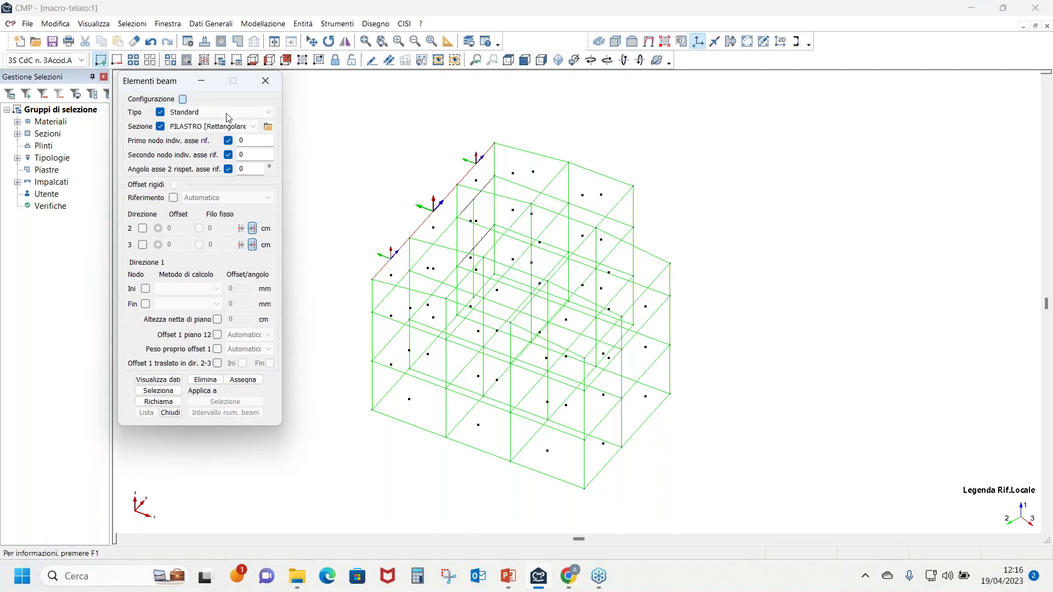
left_click(253, 127)
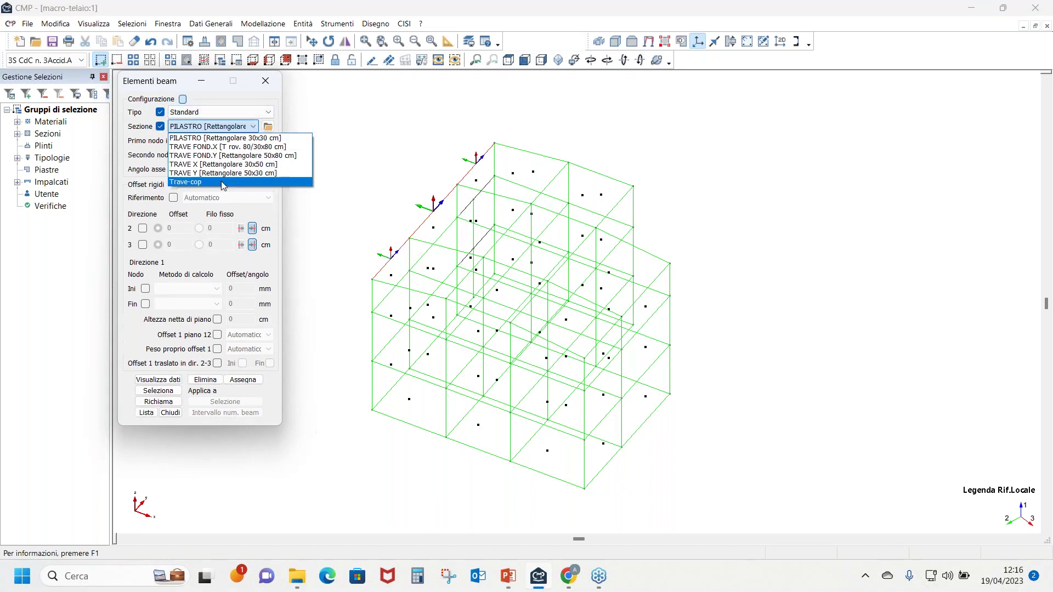
left_click(186, 182)
left_click(243, 380)
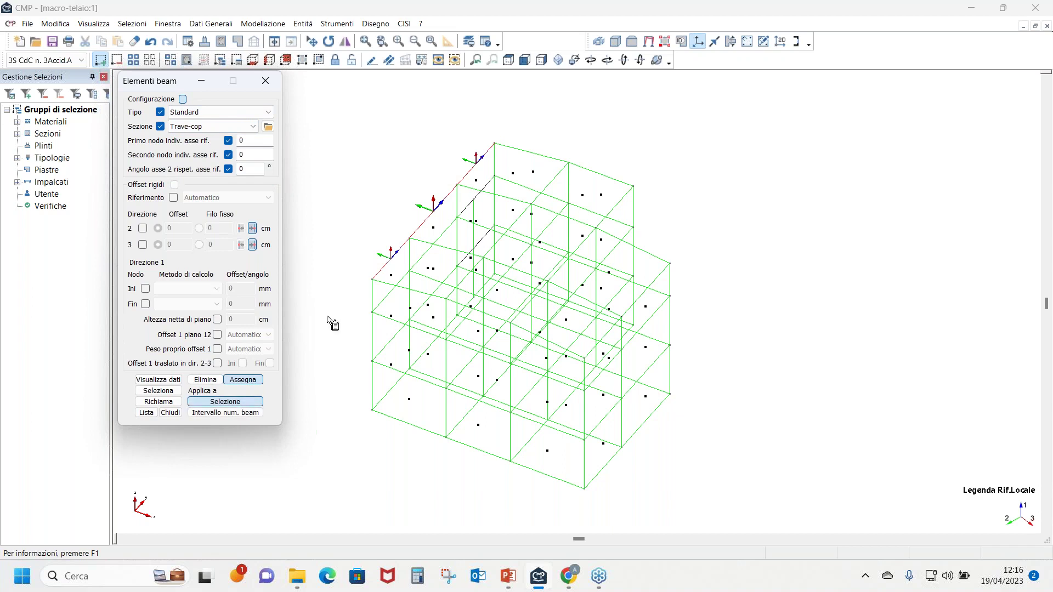
Display the whole frame with solid cross-sections and hide the local axes
left_click(617, 43)
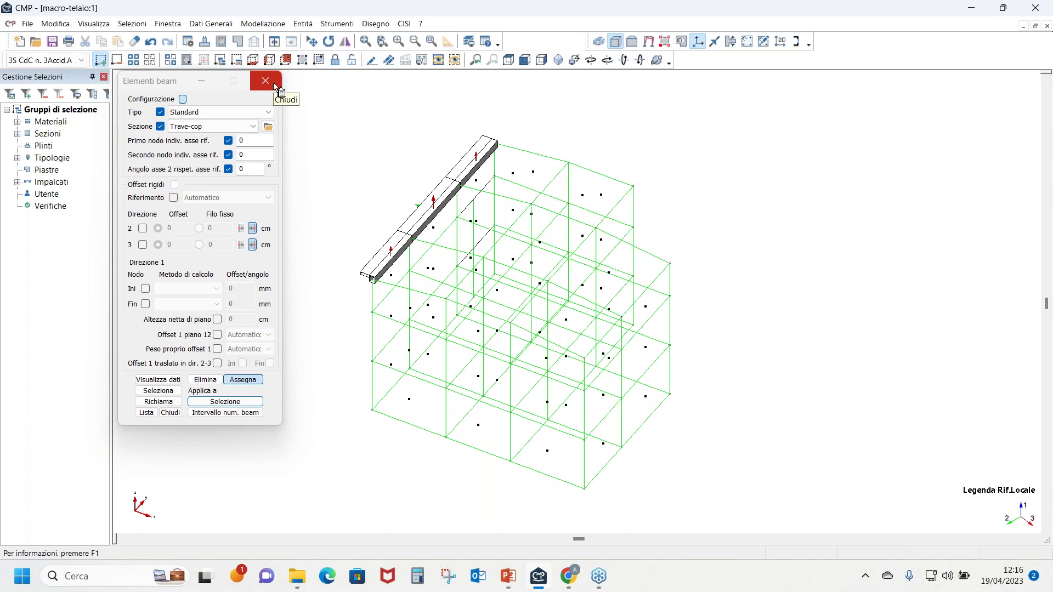
left_click(265, 81)
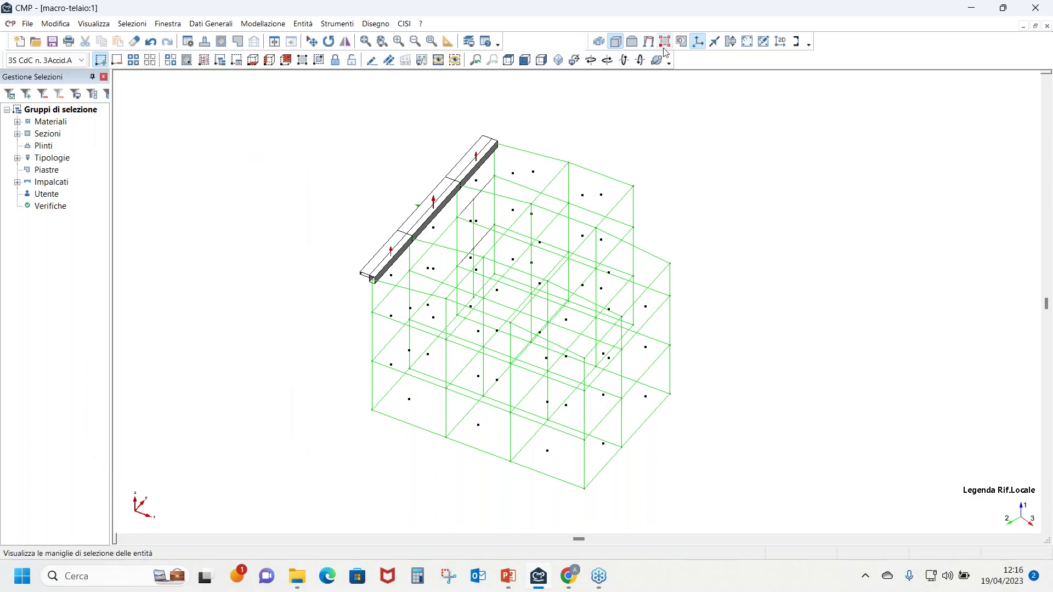
left_click(698, 41)
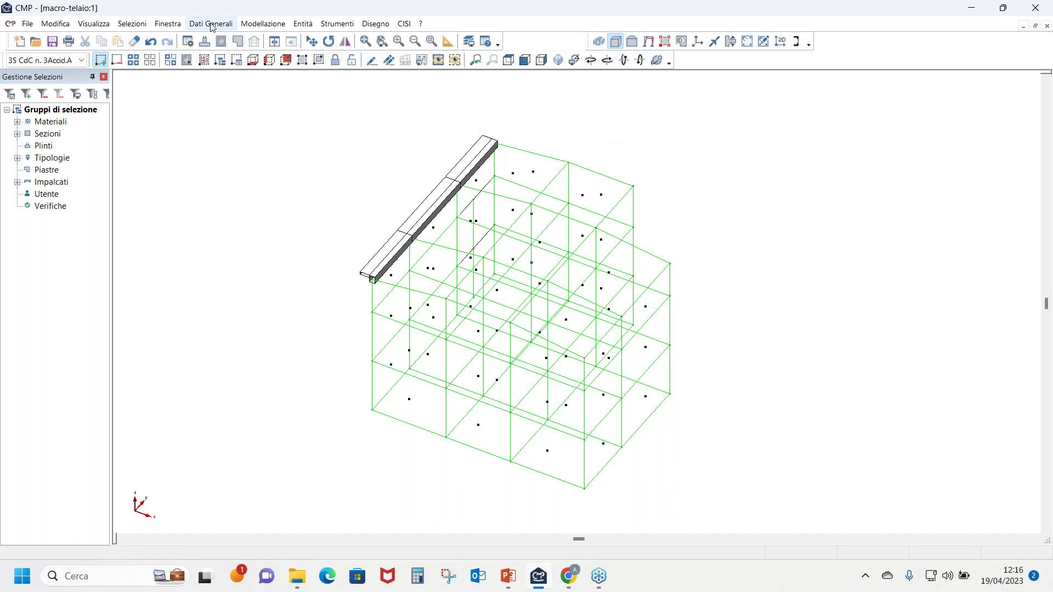
left_click_drag(281, 107, 749, 501)
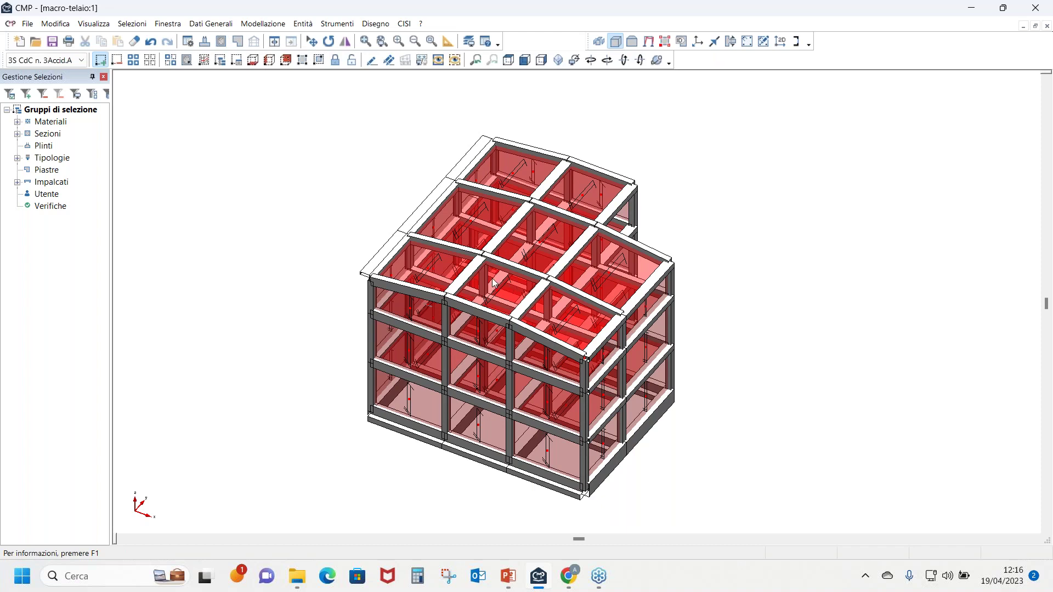
Open the project's general options at the load case and phase management page and enlarge the dialog
left_click(231, 25)
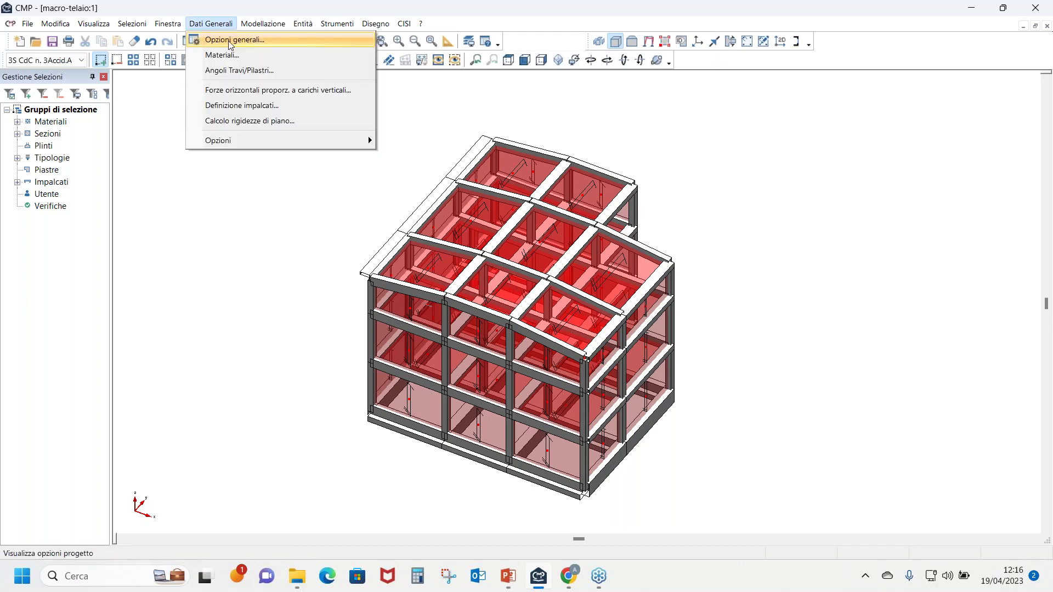
left_click(230, 40)
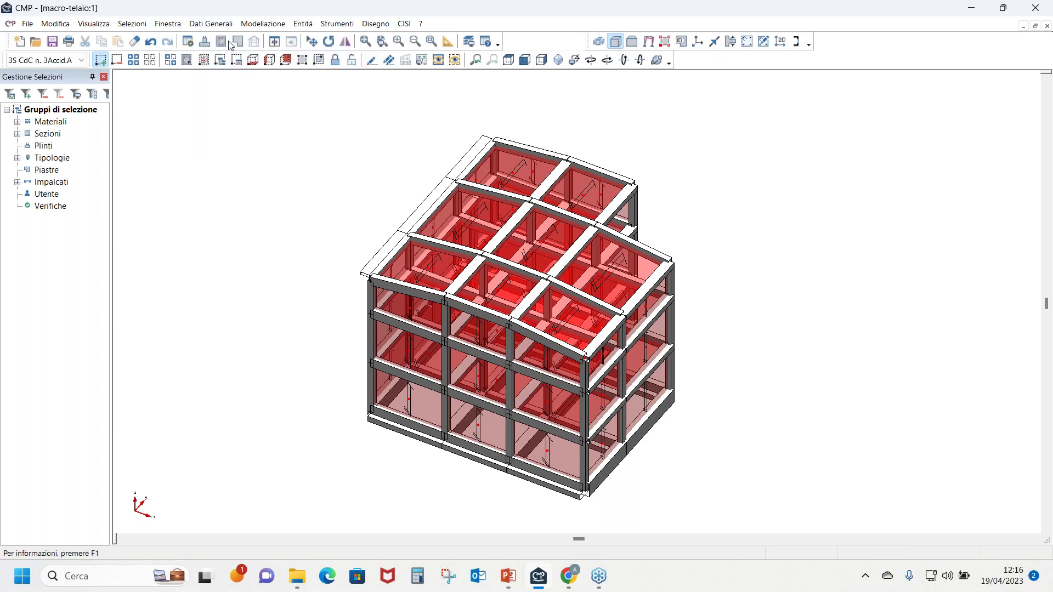
left_click_drag(424, 104, 278, 101)
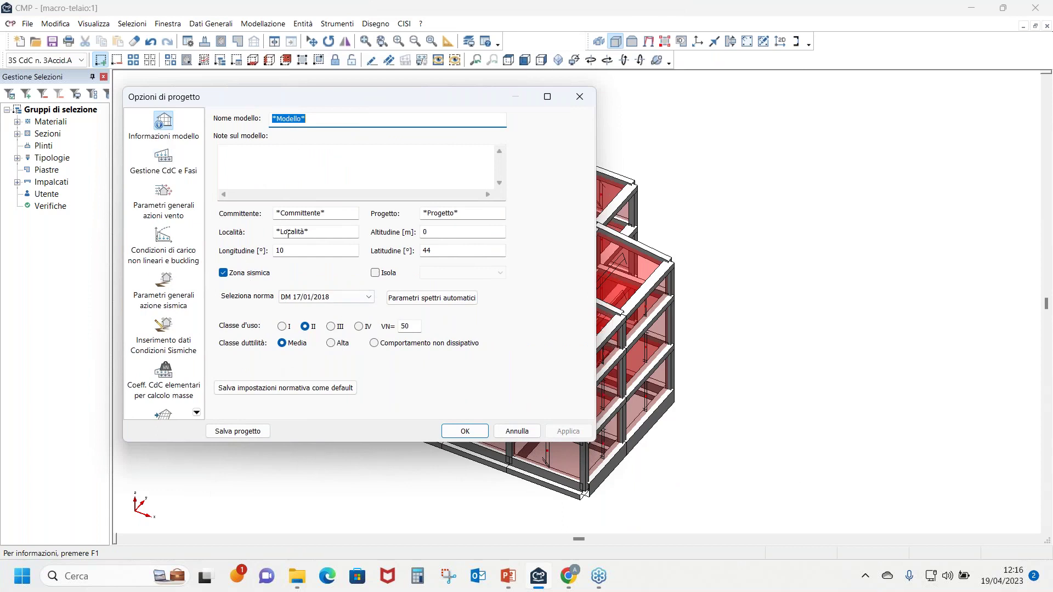
left_click(164, 158)
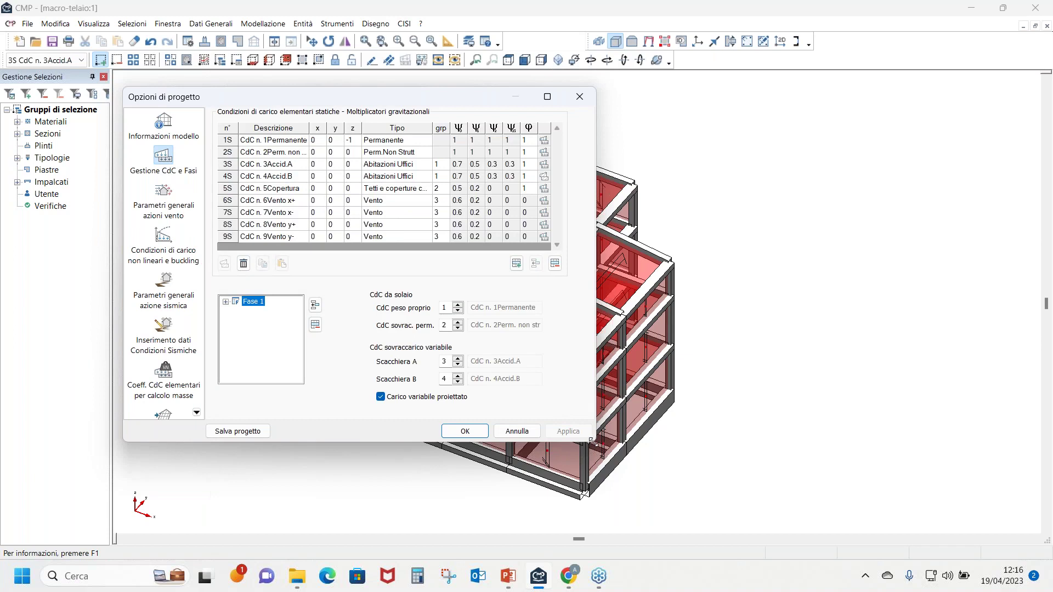
left_click_drag(592, 440, 642, 483)
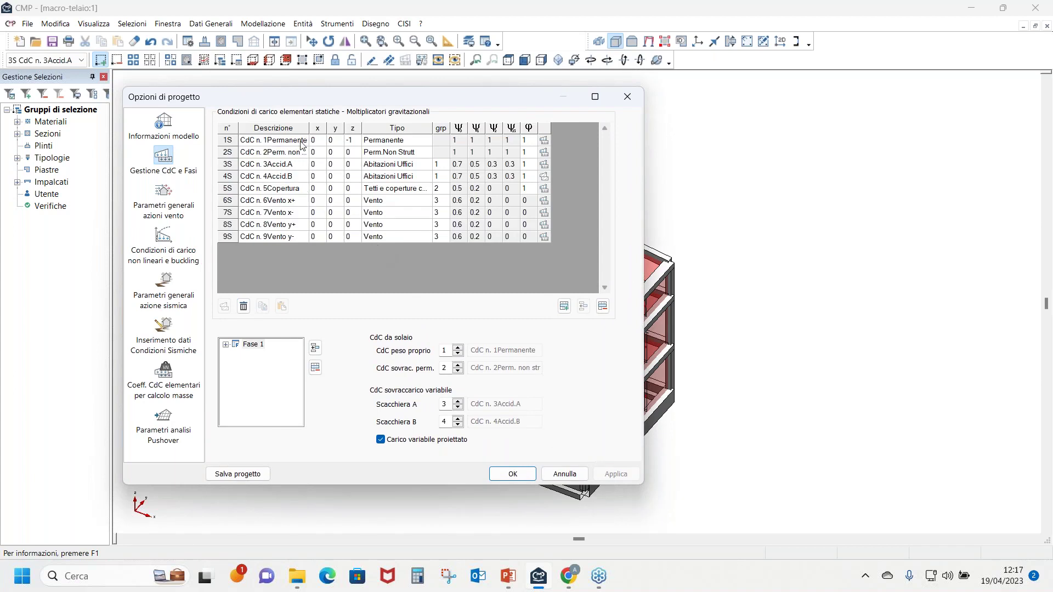
Go through the four wind load cases and insert a new static load case before CdC n. 6Vento x+
left_click(298, 201)
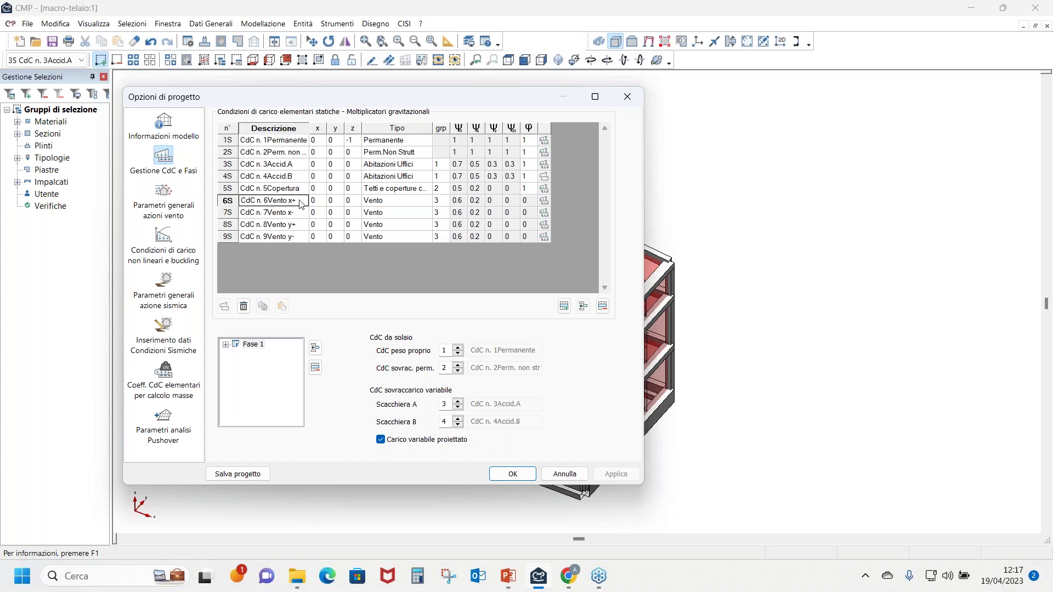
left_click(299, 213)
left_click(300, 224)
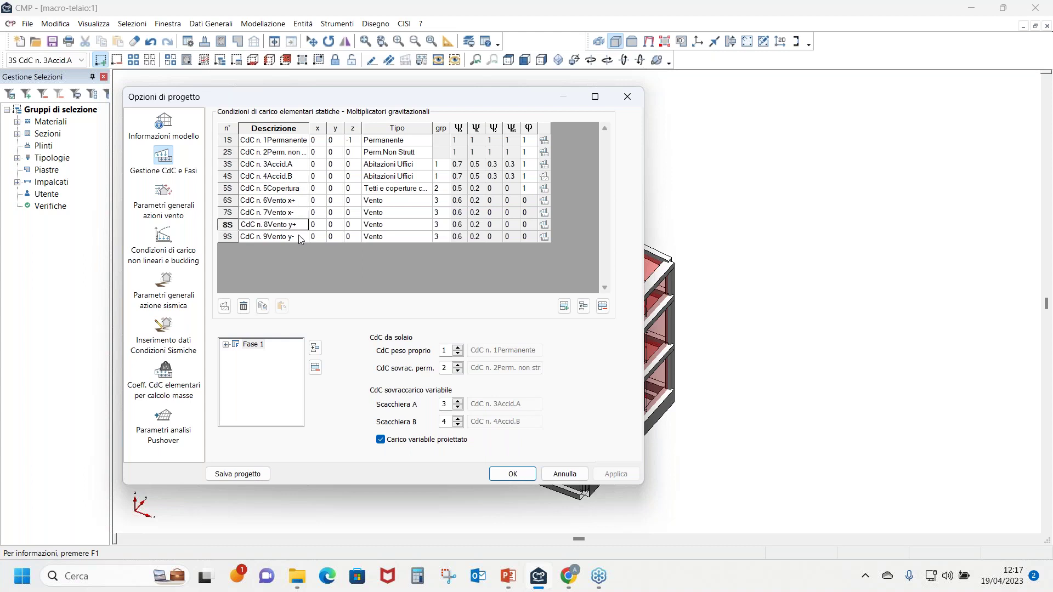
left_click(298, 236)
left_click(300, 203)
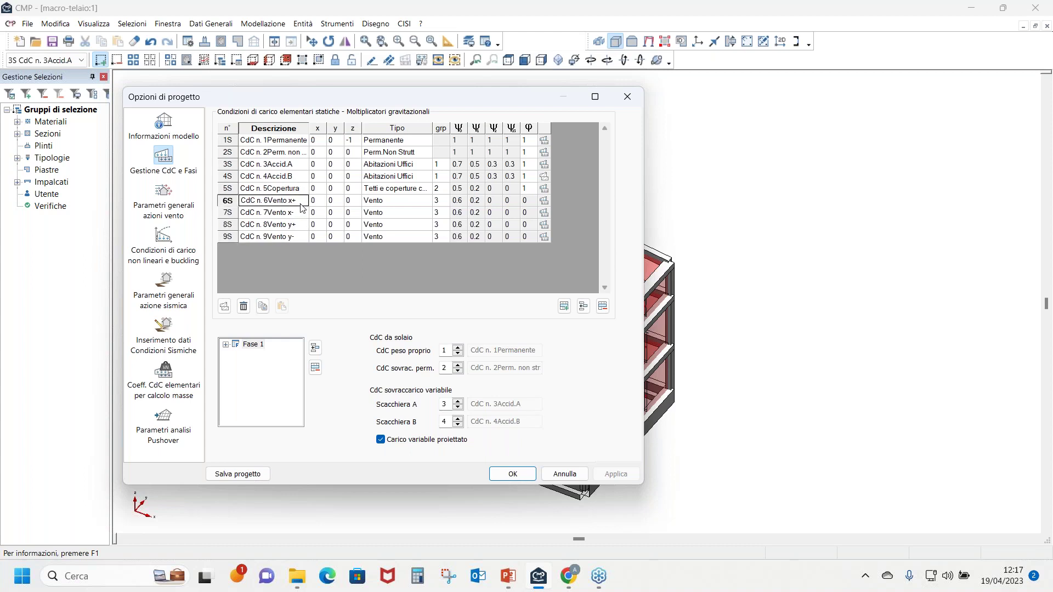
left_click(583, 307)
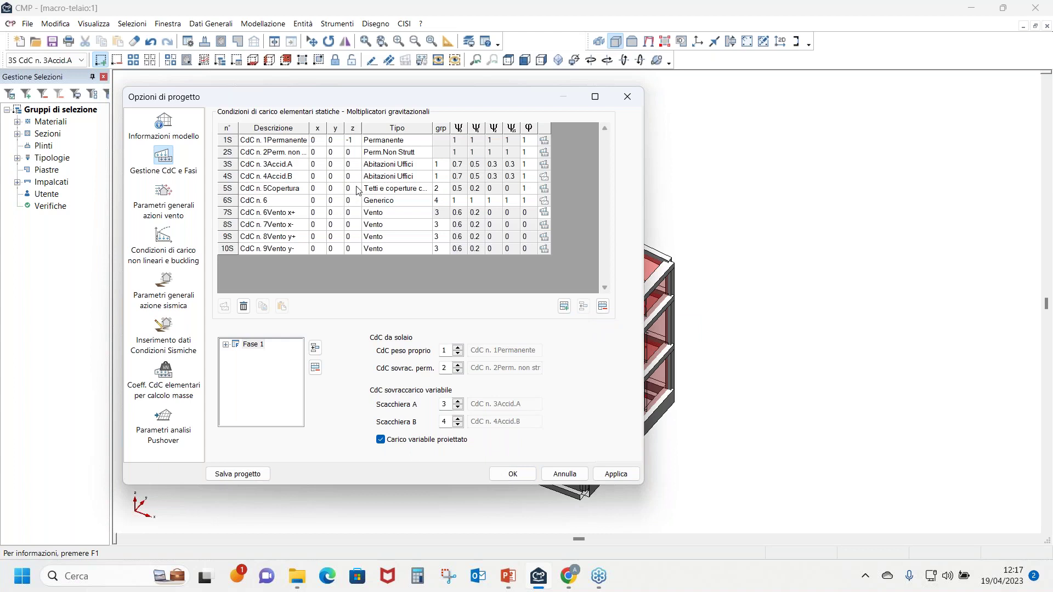
Name the new load case CdC n. 6Magazzino, set its type to Magazzini,Archivi,Scale, and apply the change
left_click(291, 202)
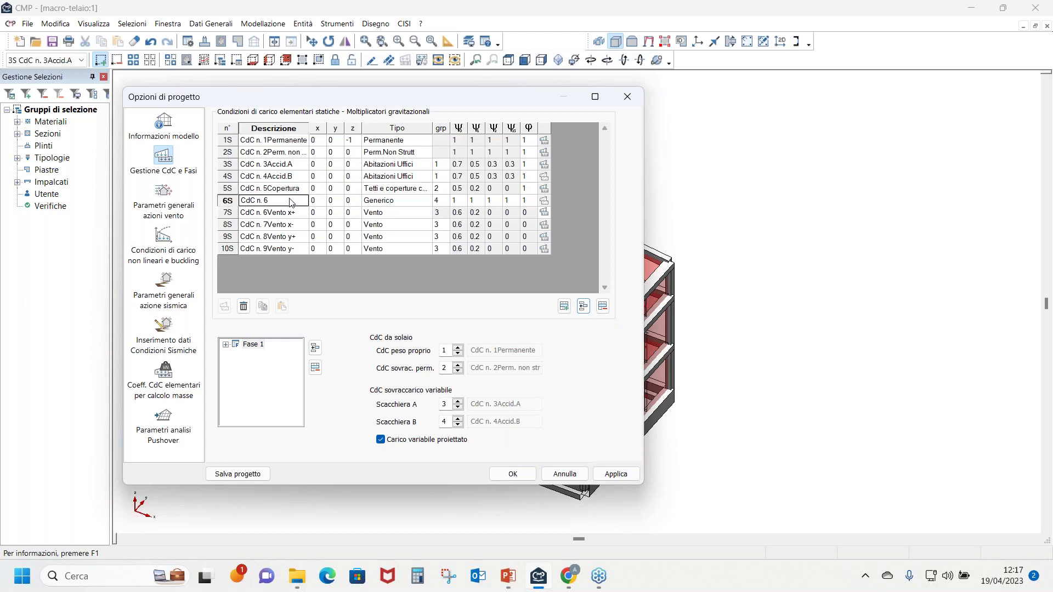
left_click(289, 200)
left_click(403, 203)
left_click(428, 202)
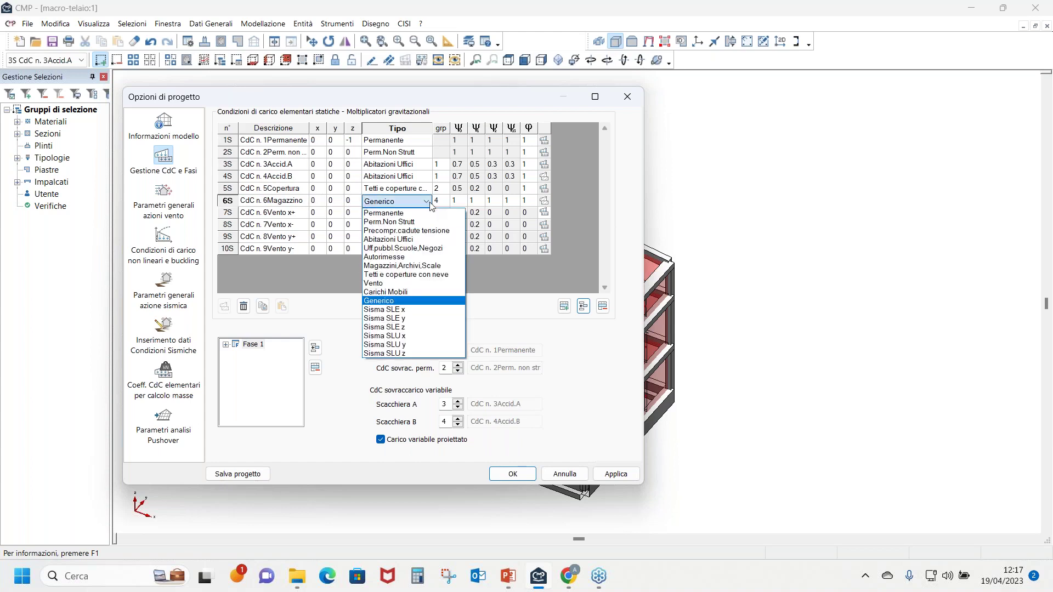
left_click(427, 267)
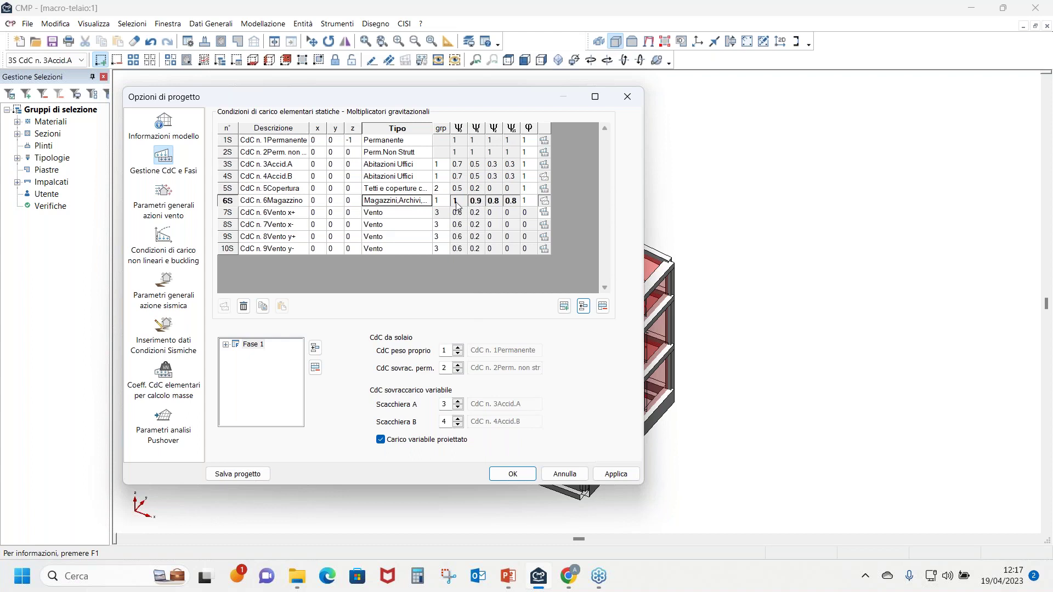
left_click(616, 474)
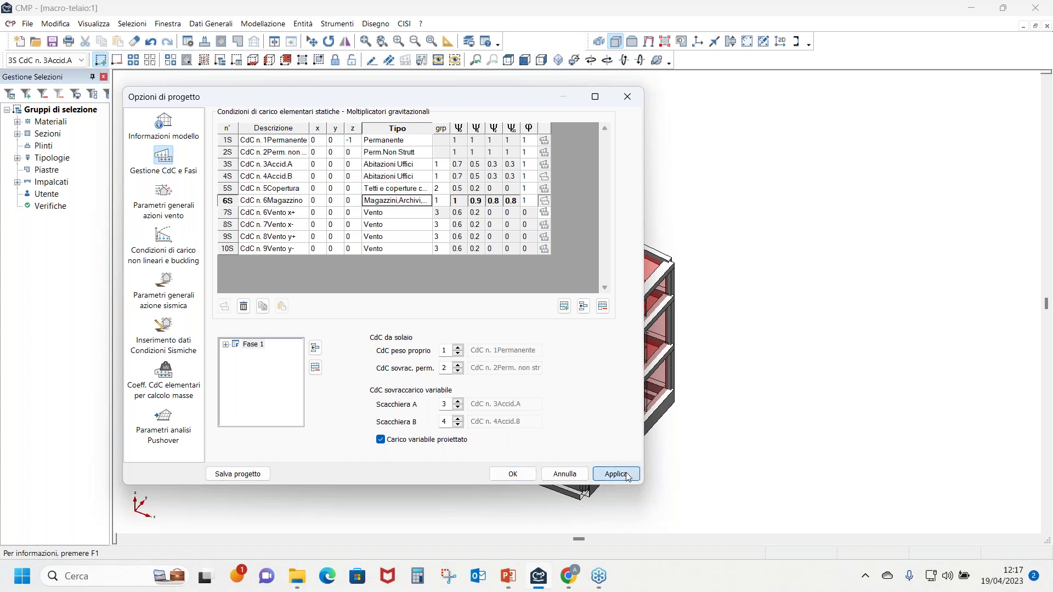
Split Fase 1 by inserting a new phase from load case 7S CdC n. 6Vento x+ and confirm the project options
left_click(225, 345)
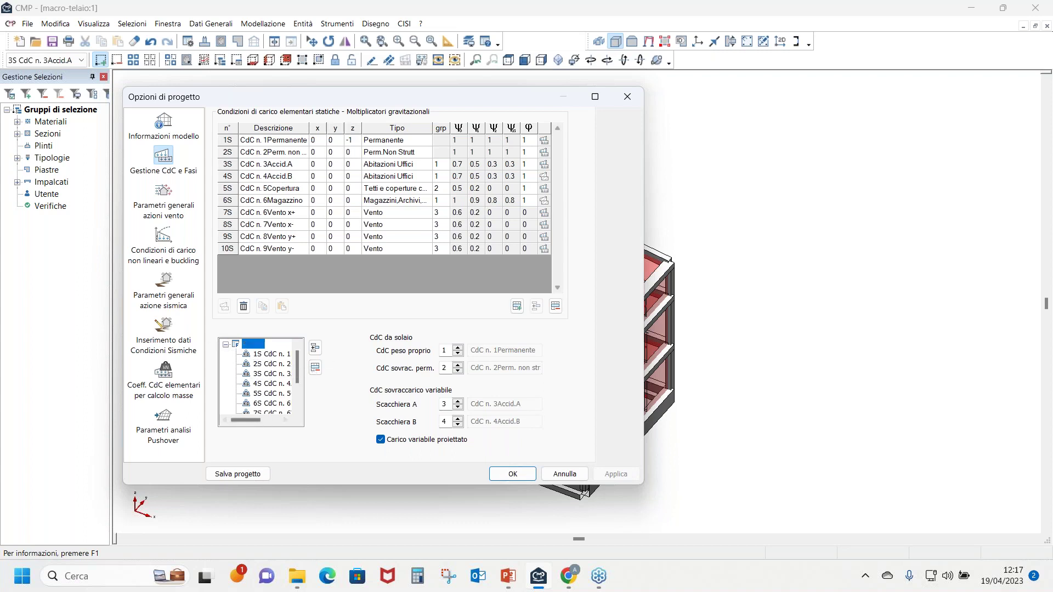
left_click_drag(295, 367, 298, 389)
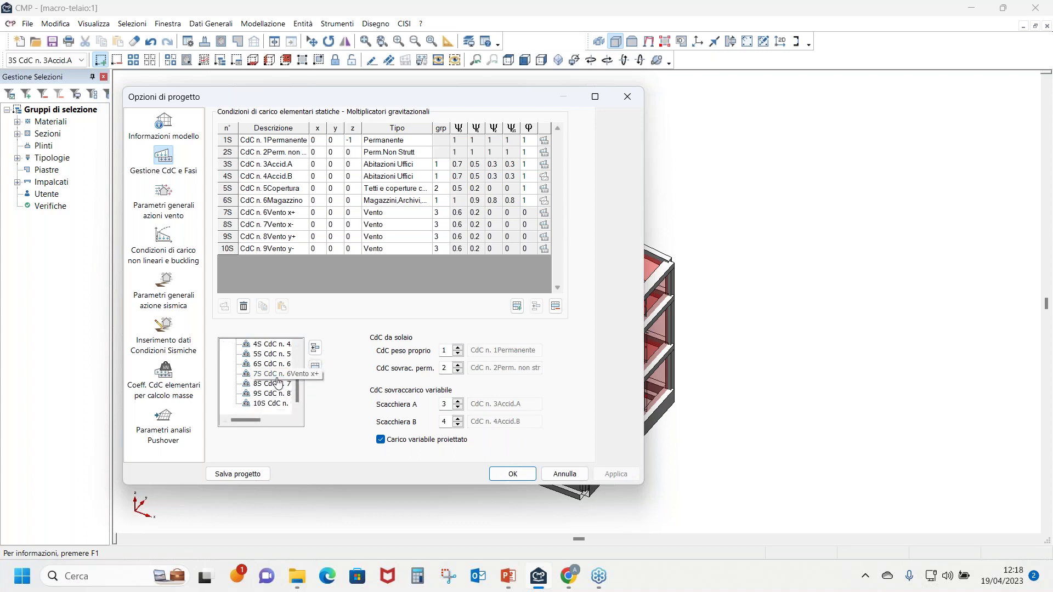
left_click(316, 348)
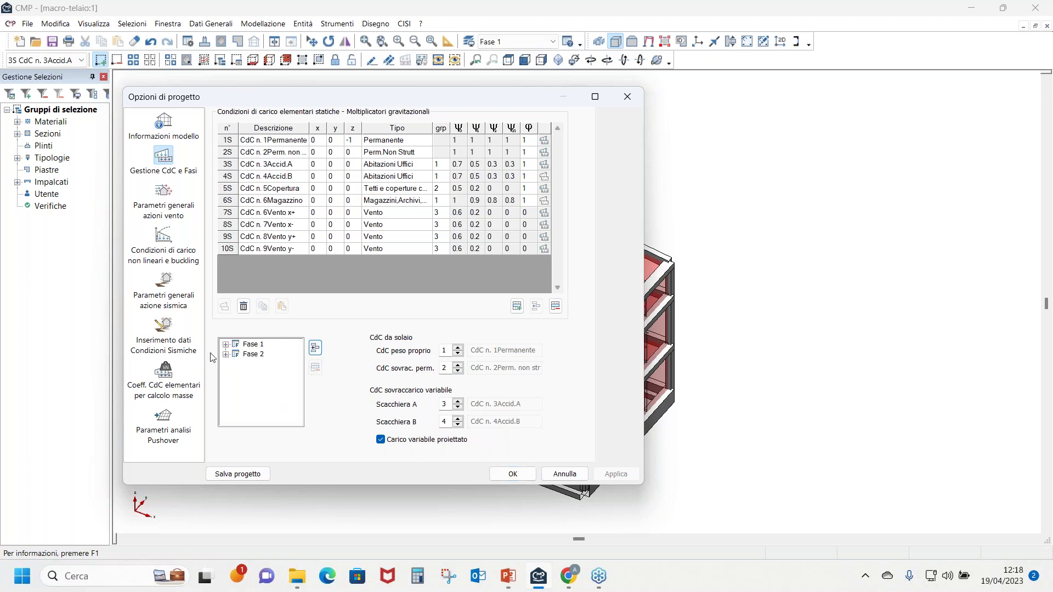
left_click(225, 346)
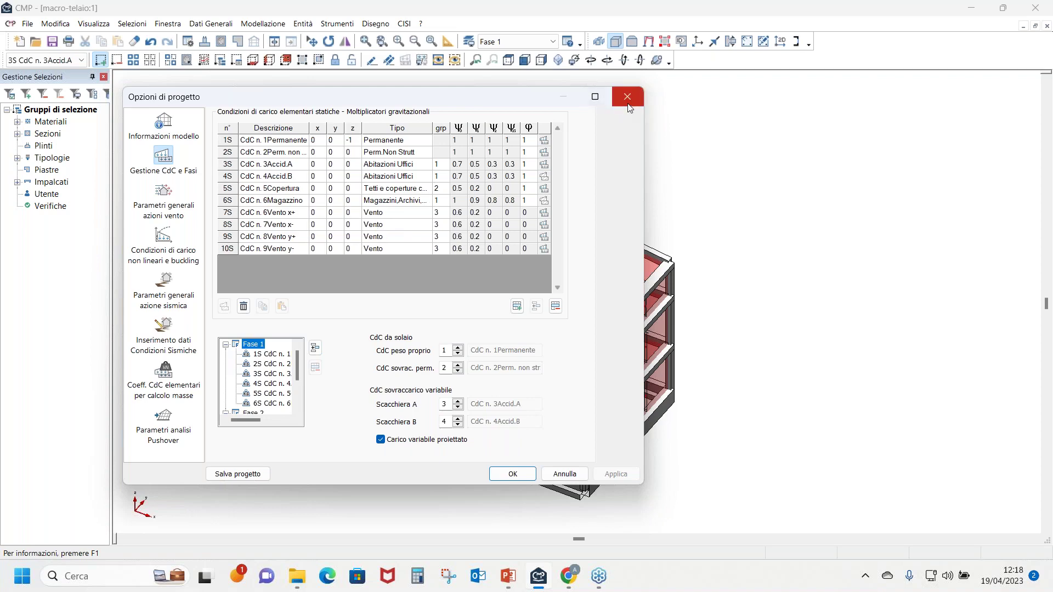
left_click(511, 474)
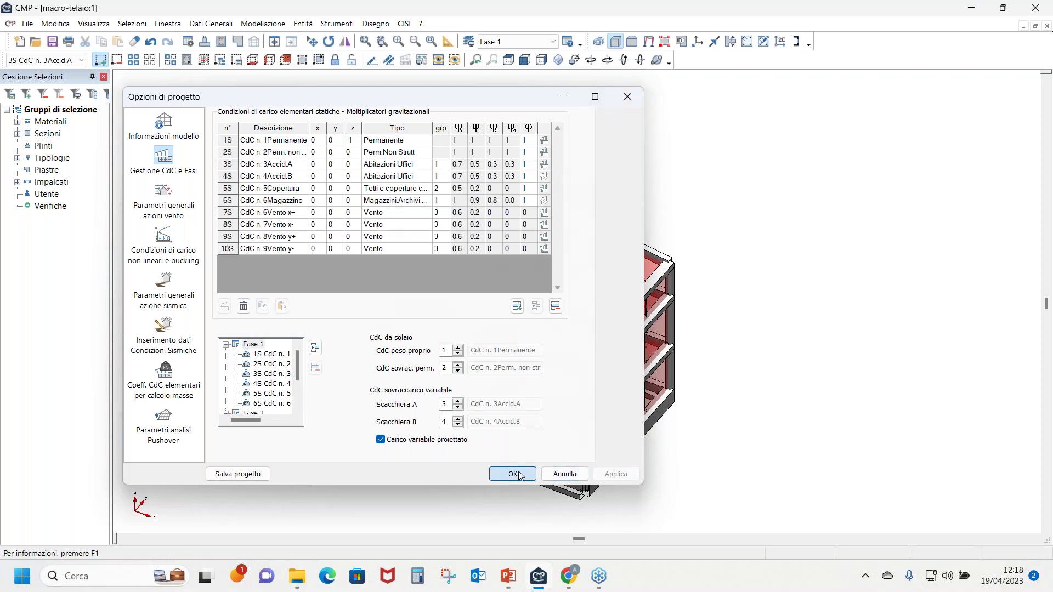
Open the Winkler soil settings for beams and recall the data of a foundation beam
mouse_move(767, 223)
middle_mouse_down()
mouse_move(775, 219)
mouse_move(762, 224)
middle_mouse_up()
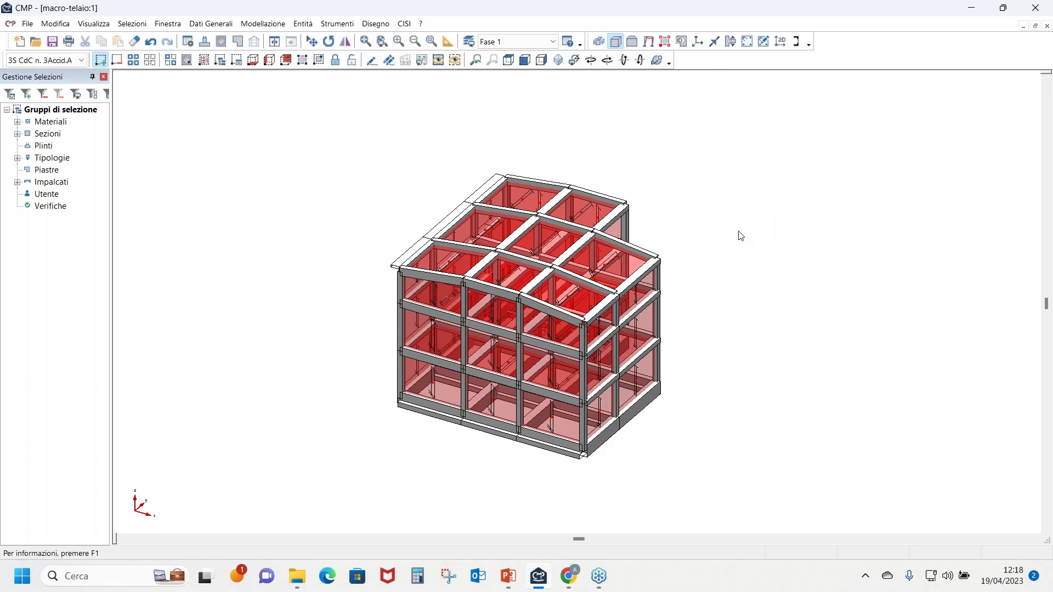
key("Right")
key("Right")
key("Right")
key("Up")
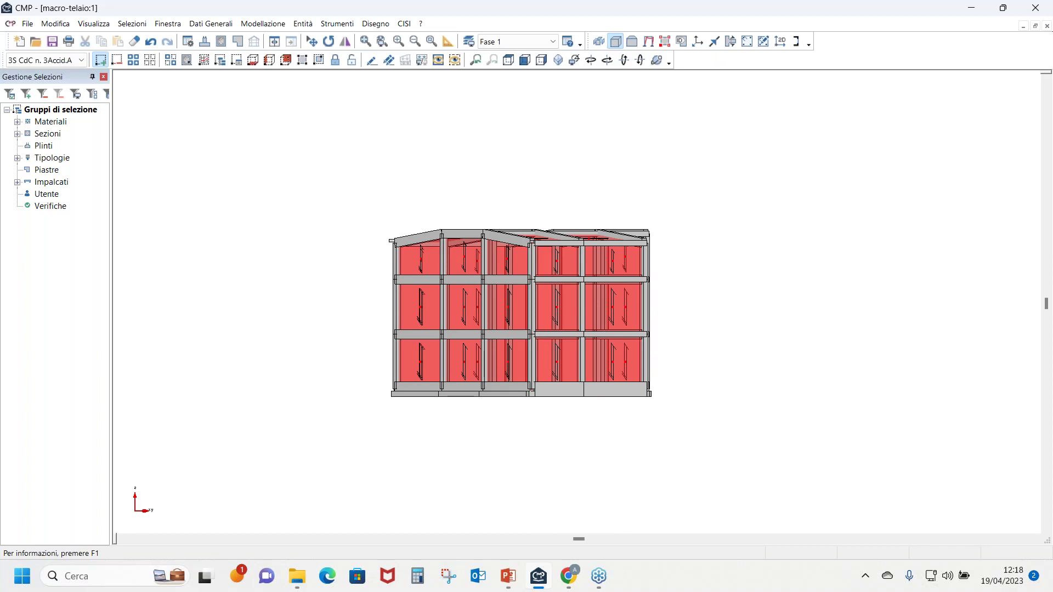
left_click(302, 24)
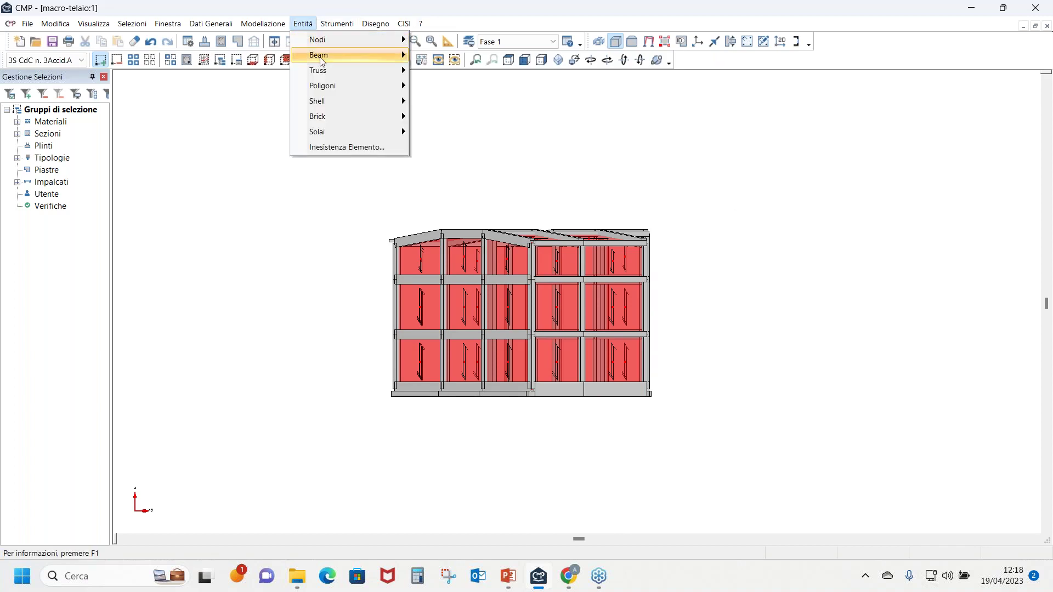
mouse_move(322, 61)
left_click(452, 70)
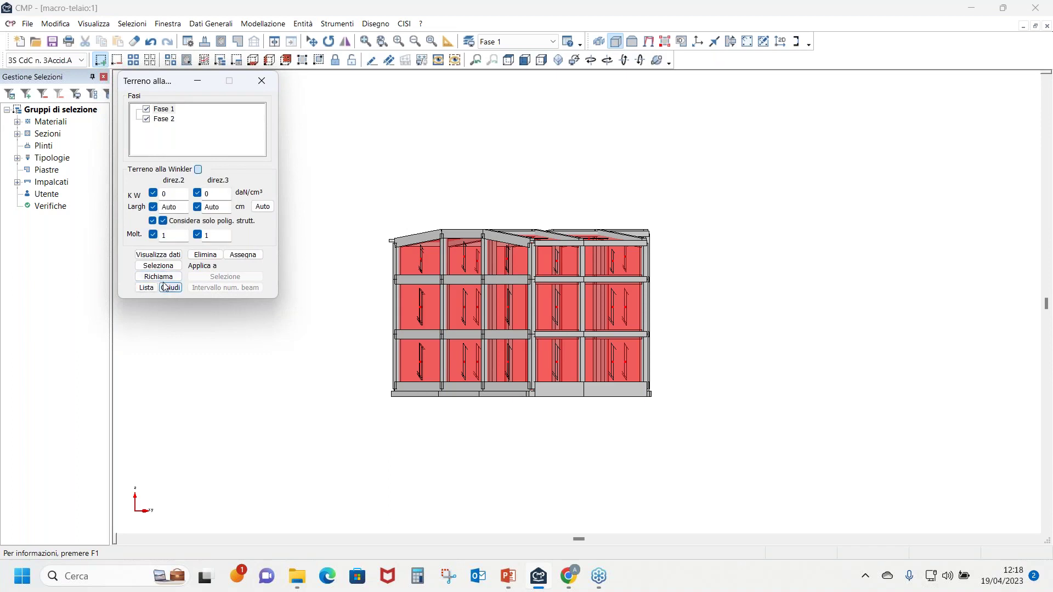
left_click(411, 393)
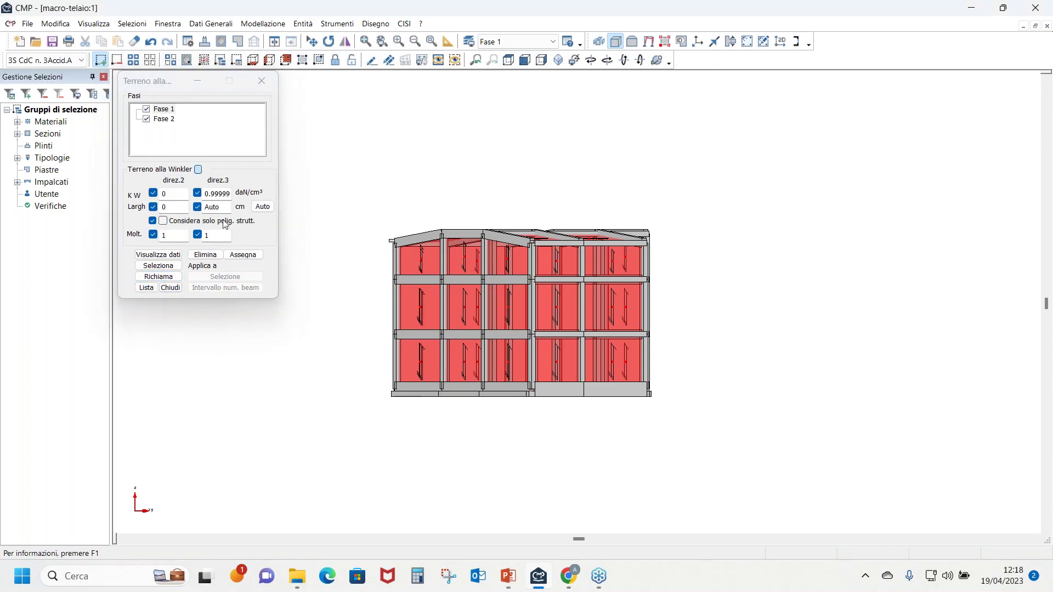
Set the direction 3 Winkler constant to .5 daN/cm³ for Fase 1 only and assign it to all foundation beams
double_click(204, 195)
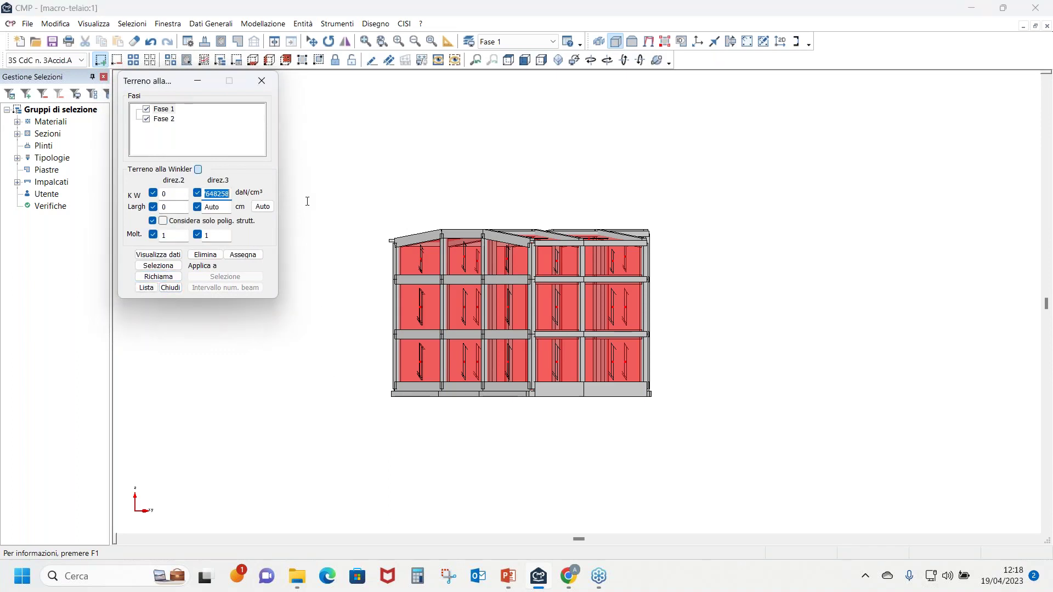
type(".5")
left_click(146, 119)
left_click(243, 255)
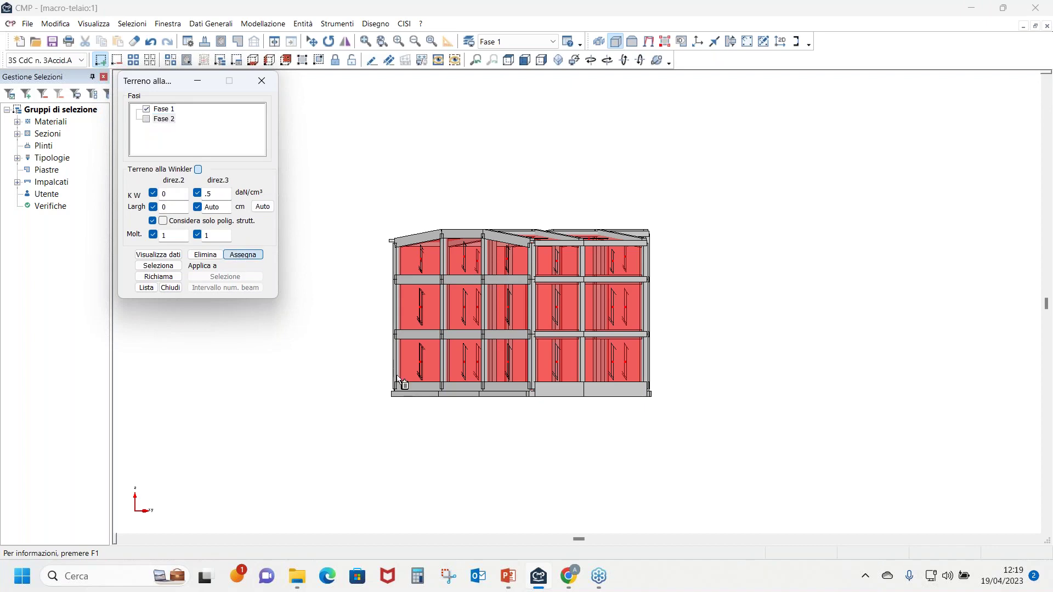
left_click_drag(376, 376, 716, 476)
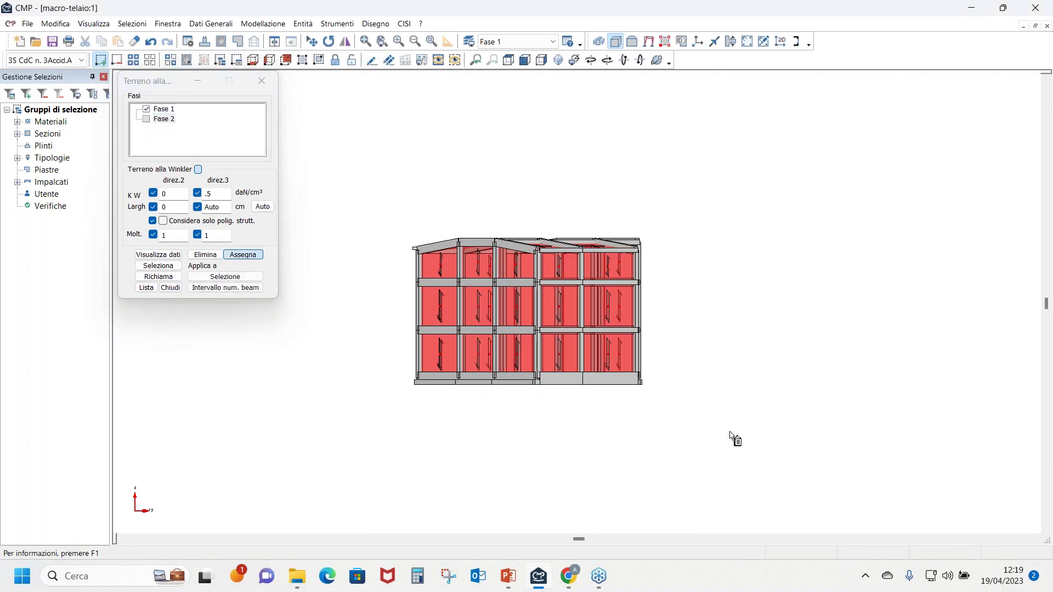
Assign a direction 3 Winkler constant of 2 daN/cm³ to all foundation beams for Fase 2 only and close the soil settings
left_click(147, 119)
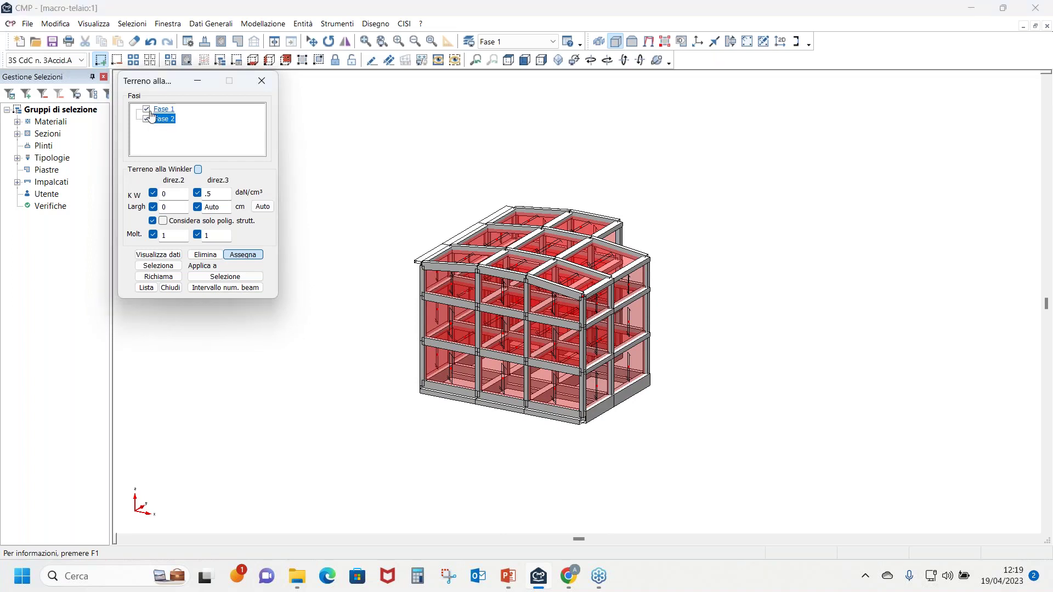
left_click(147, 109)
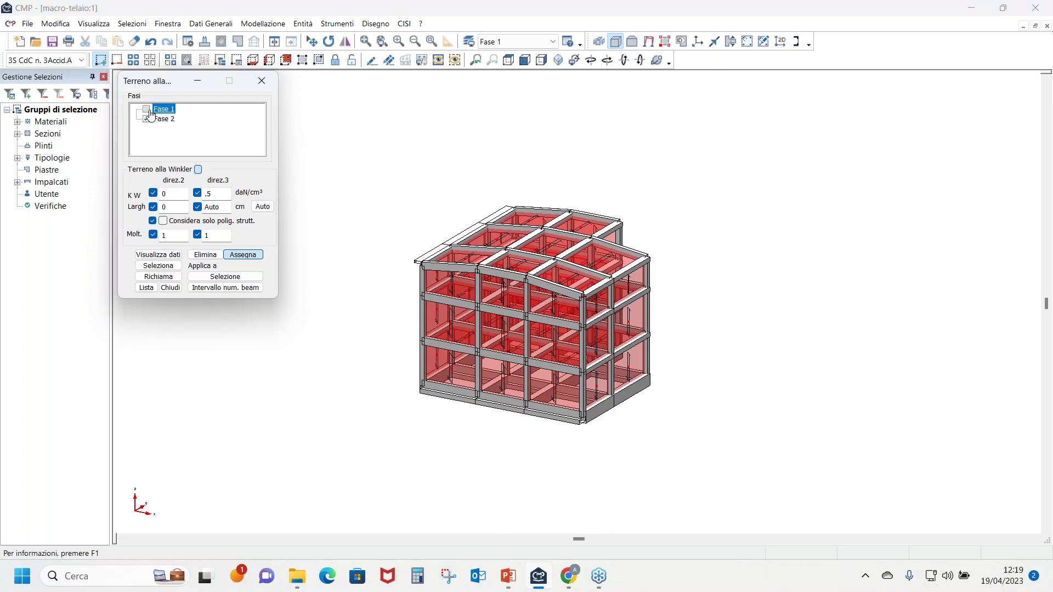
double_click(218, 197)
type("2")
key("Return")
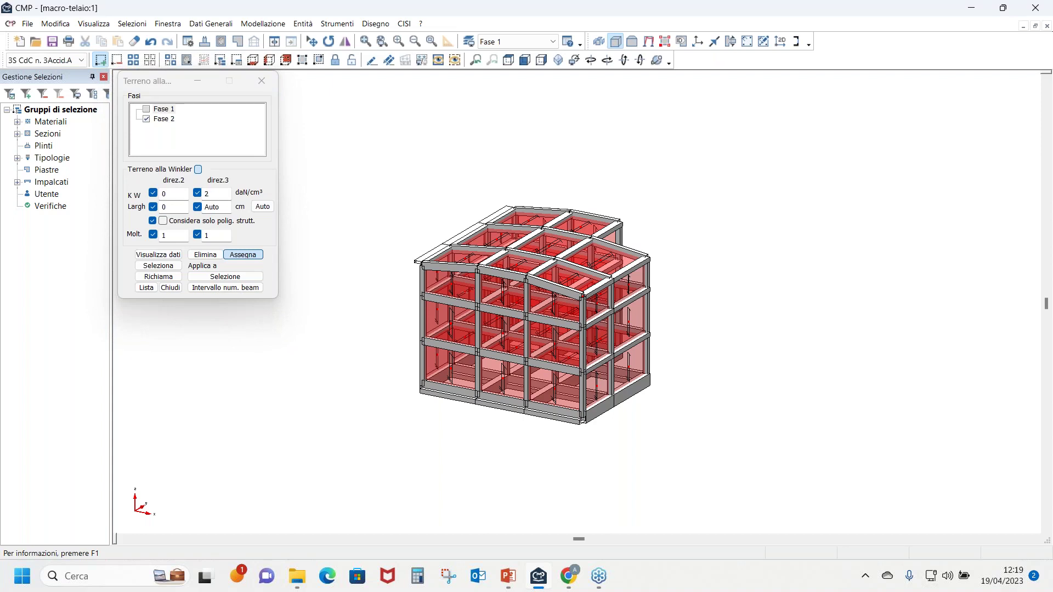
key("F2")
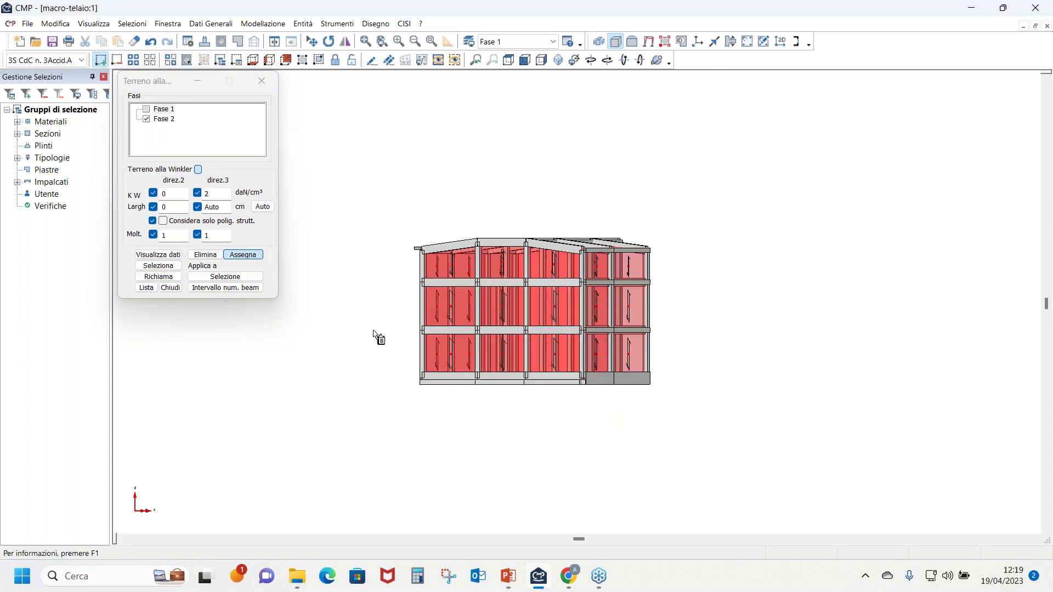
left_click_drag(409, 366, 701, 429)
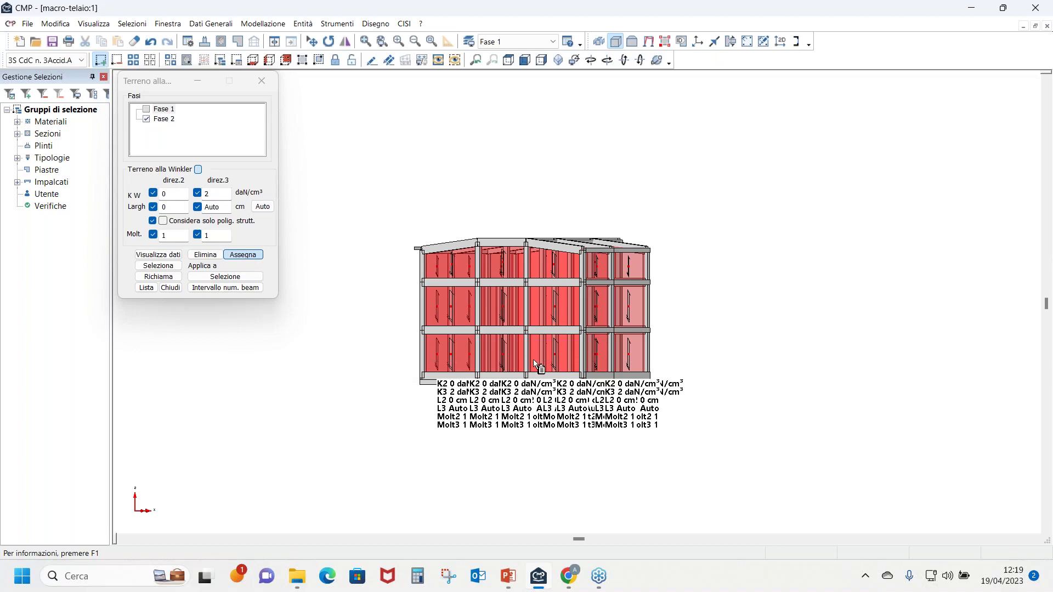
left_click(266, 81)
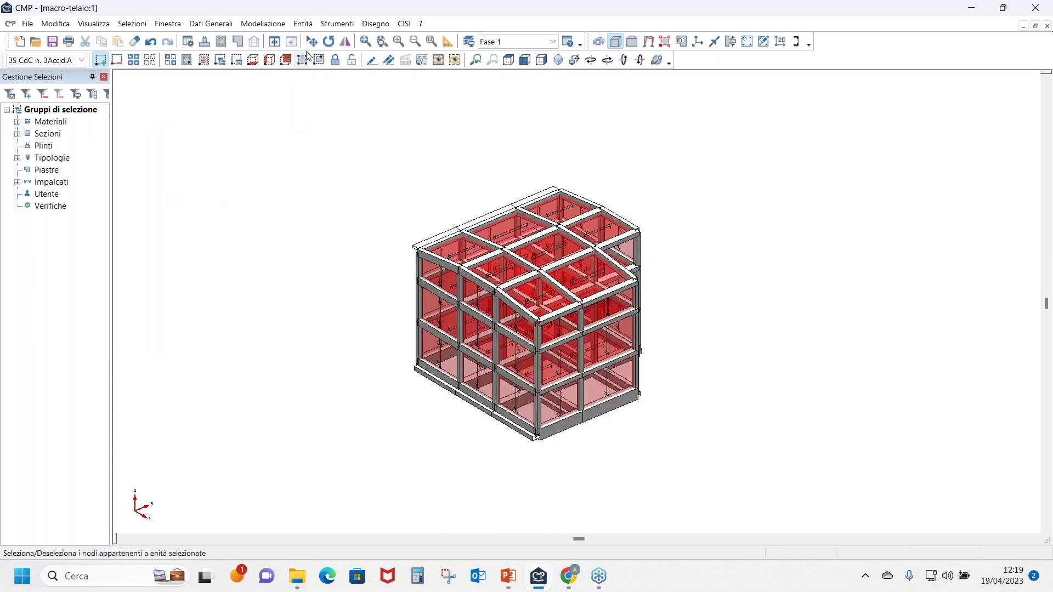
Fit the whole frame in the view and minimize CMP to return to the presentation
left_click(365, 41)
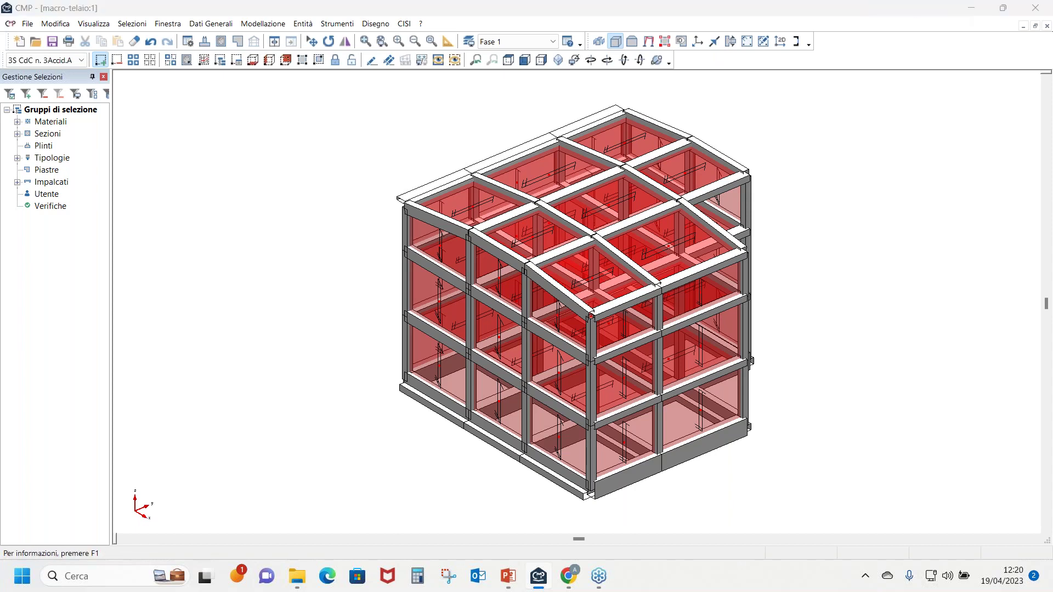
left_click(971, 11)
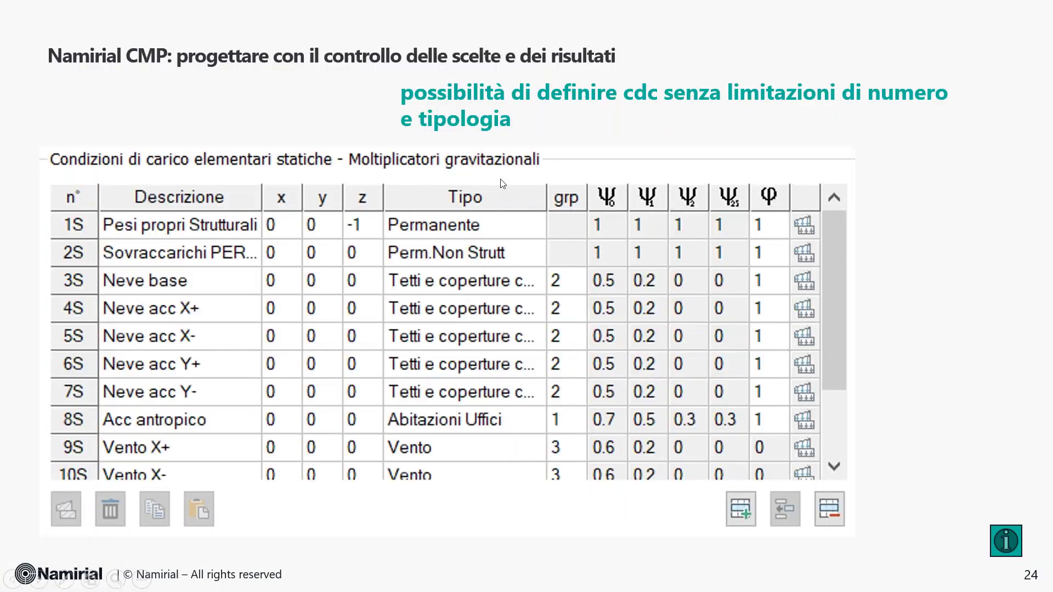
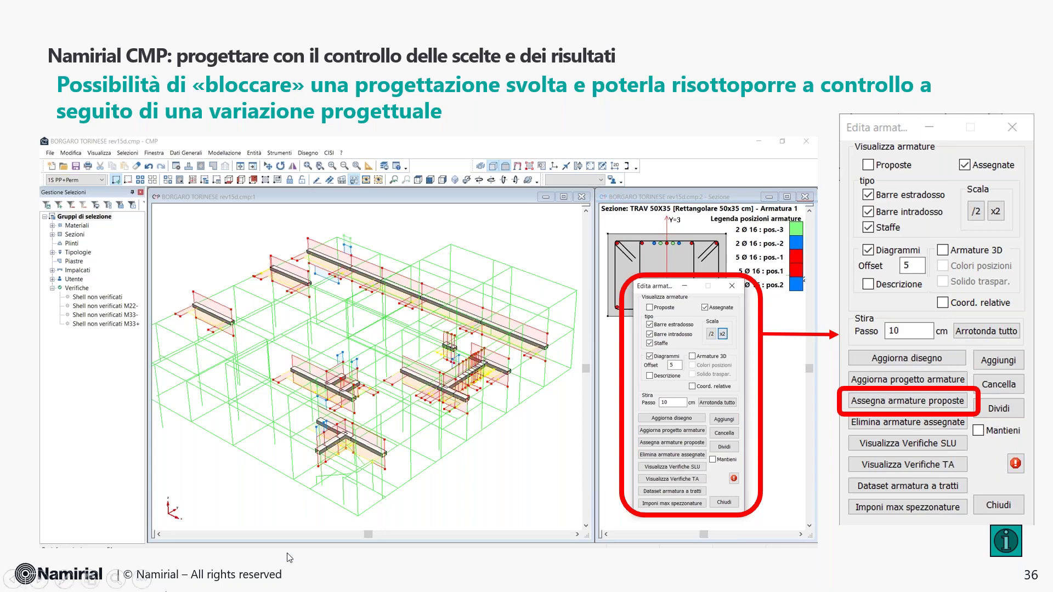
Show the taskbar over the slide show and switch back to CMP
left_click(145, 581)
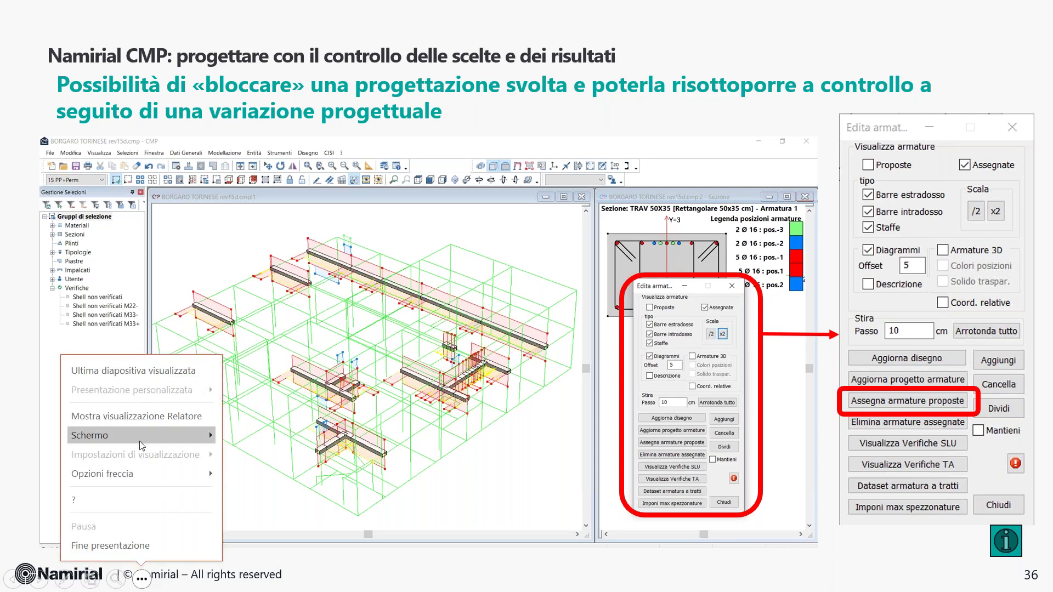
mouse_move(140, 440)
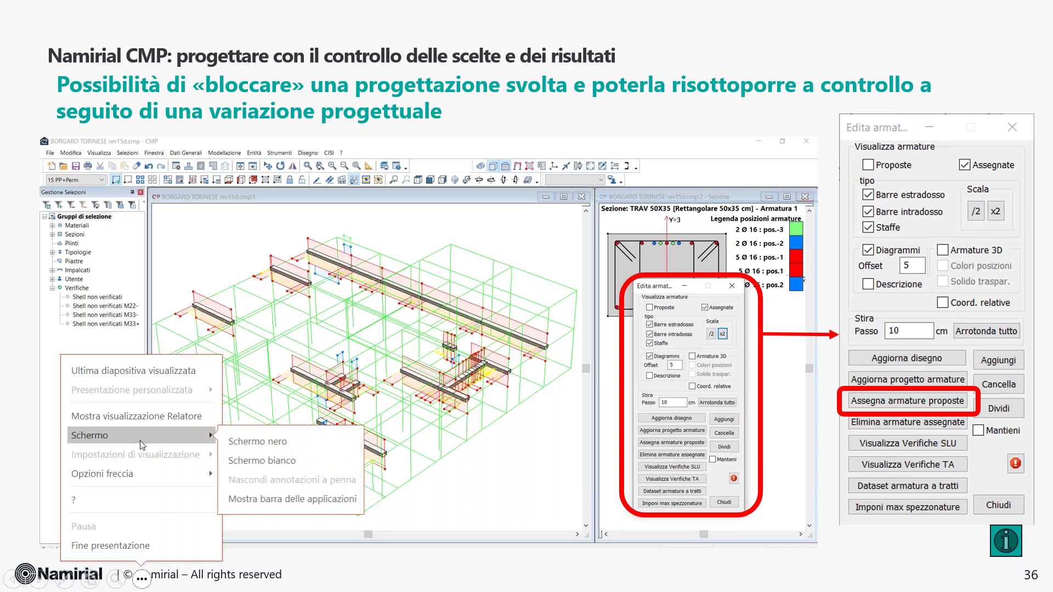
left_click(304, 500)
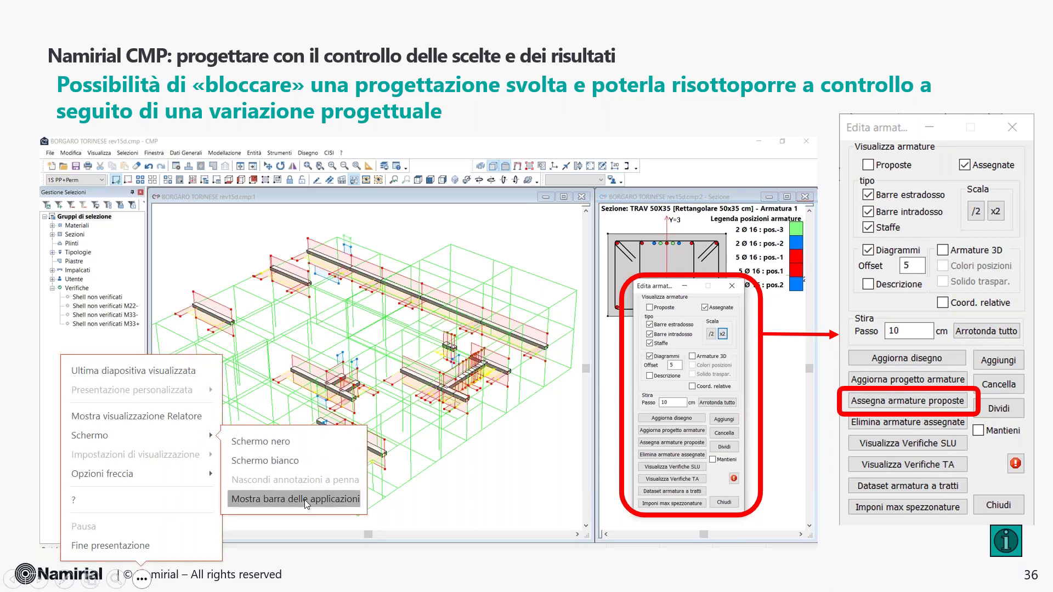
left_click(537, 577)
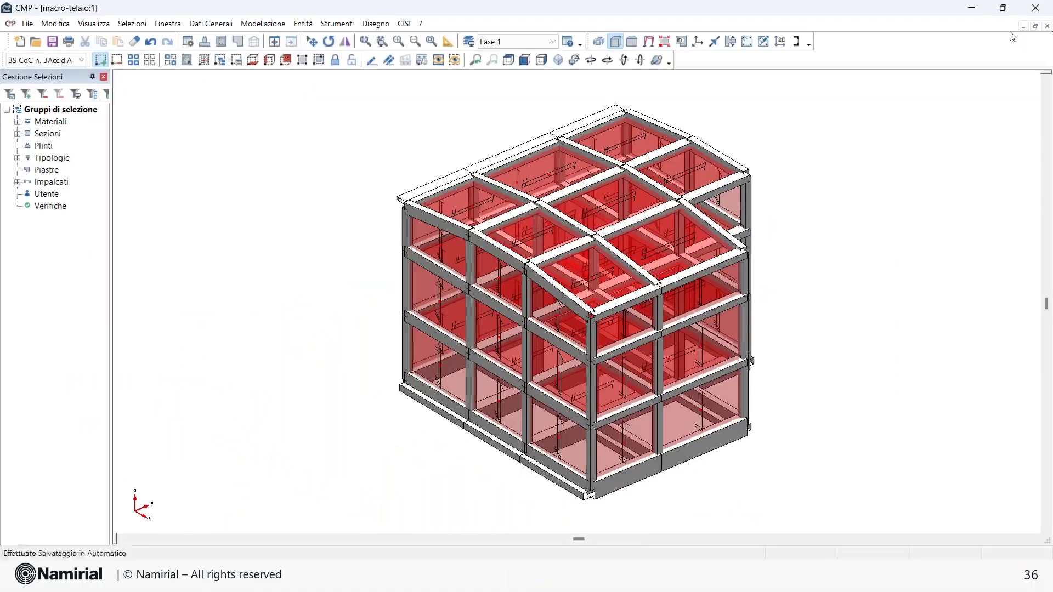
Close the macro-telaio model and section windows without saving the changes
left_click(1047, 25)
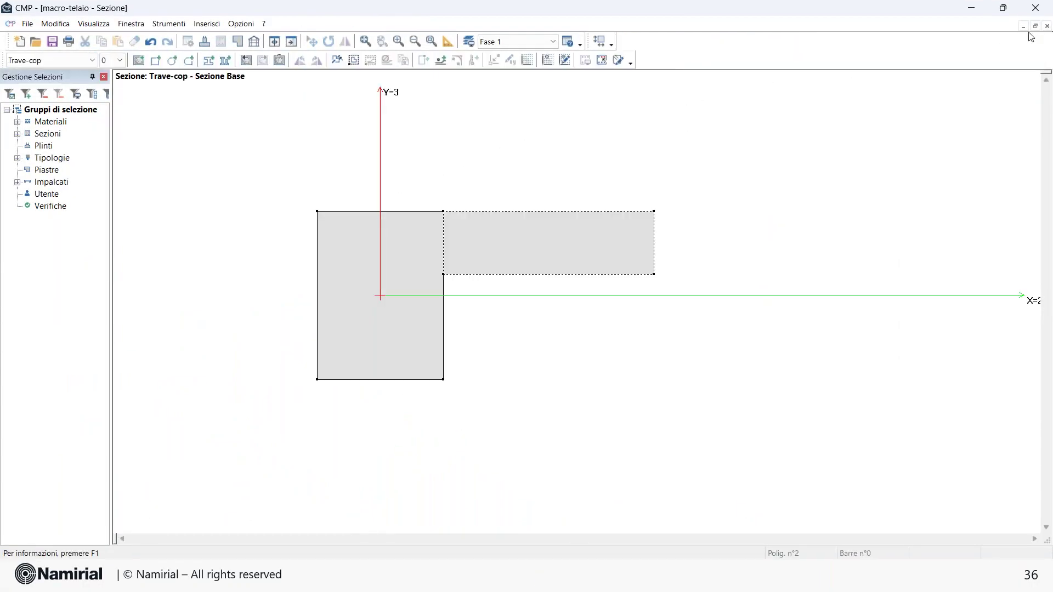
left_click(1047, 26)
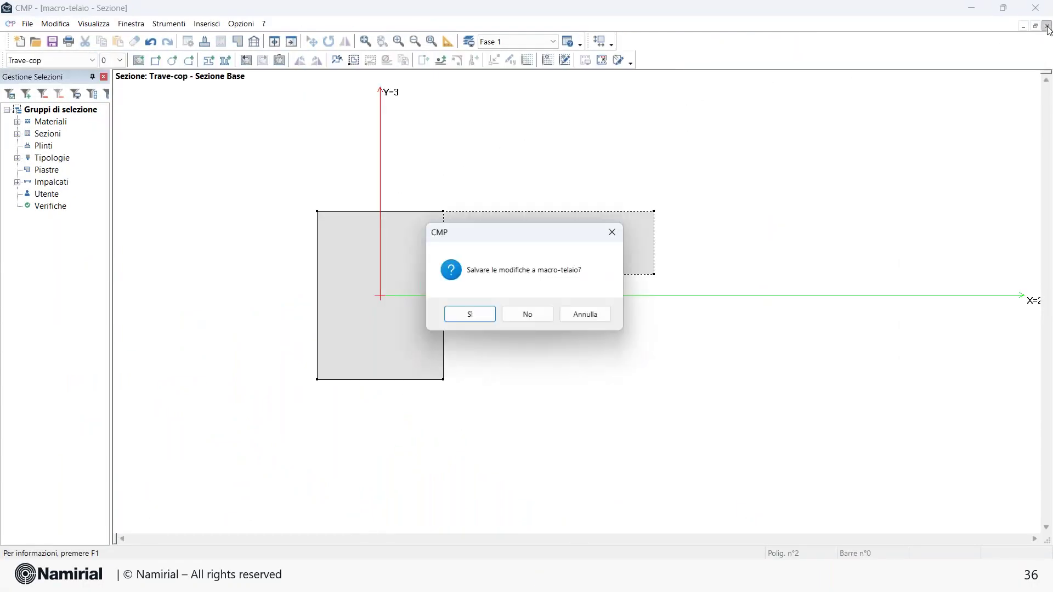
left_click(528, 314)
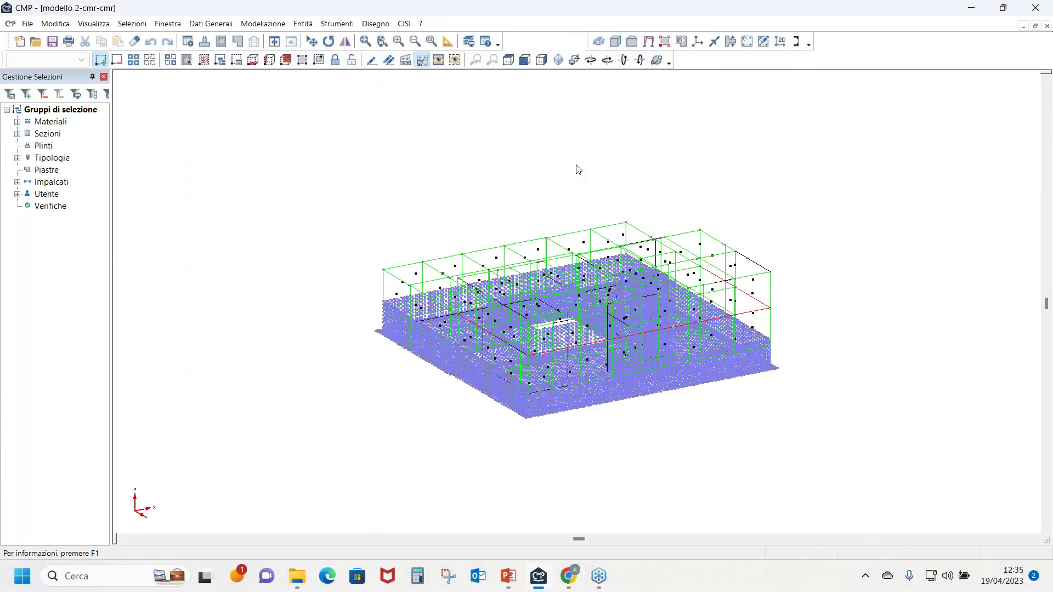
Select all entities of the modello 2-cmr-cmr building and display them with solid cross-sections
middle_click_drag(576, 167, 641, 209)
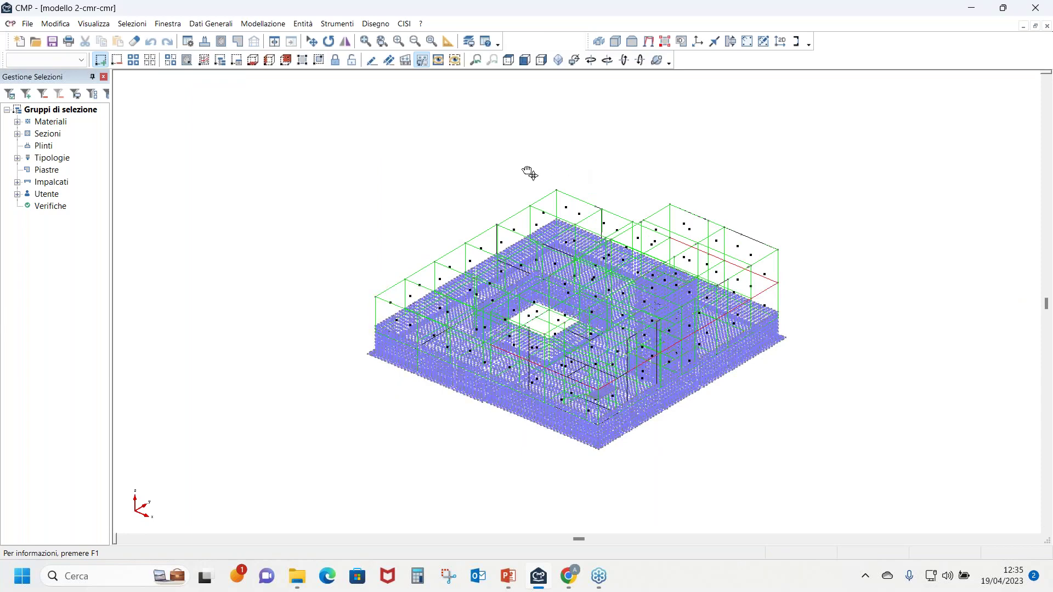
middle_click_drag(529, 172, 481, 171)
scroll(578, 301, "up", 2)
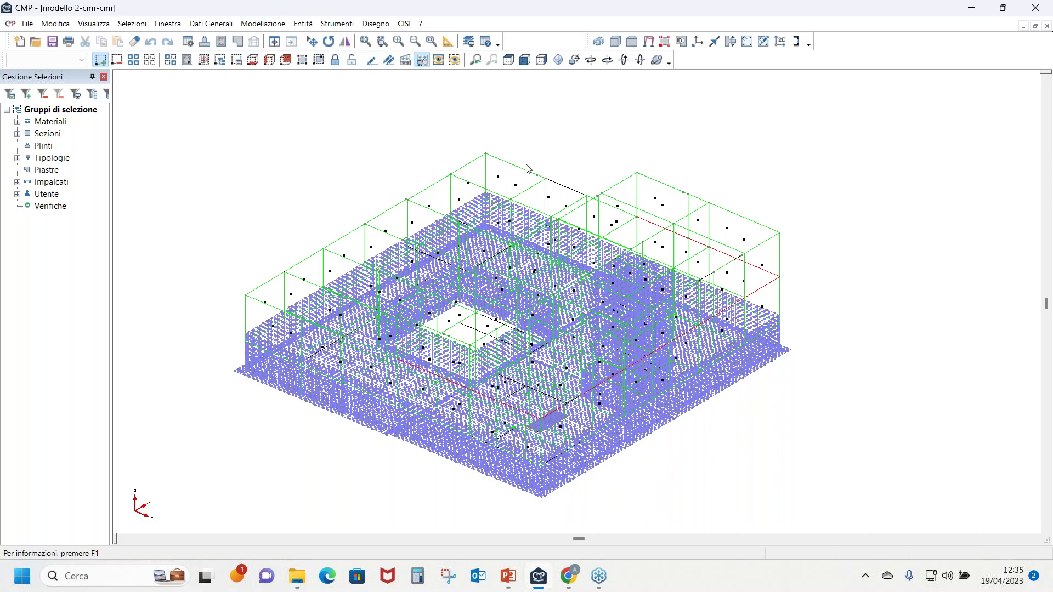
left_click(149, 61)
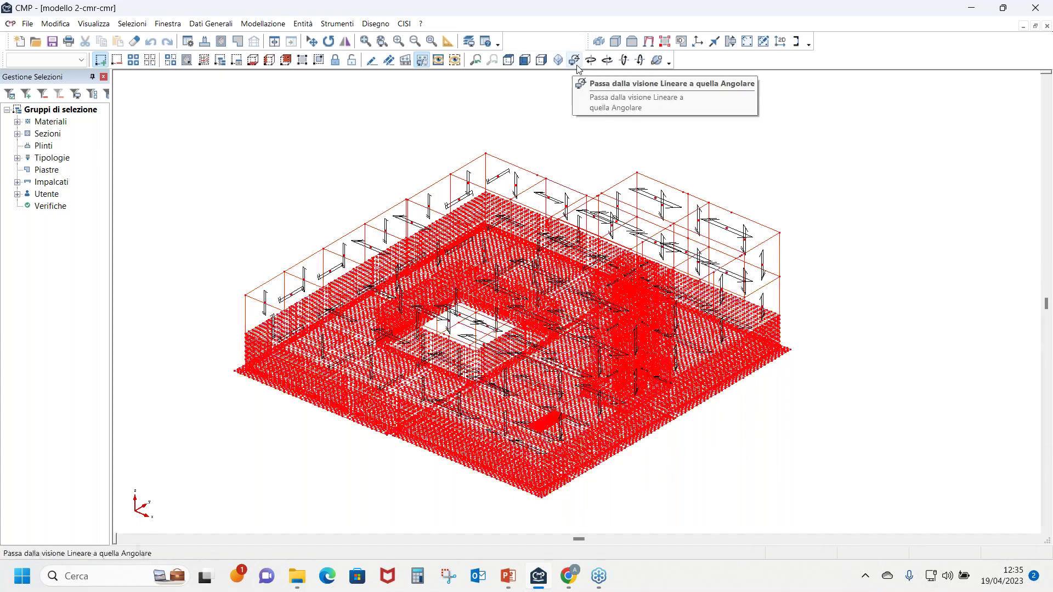
left_click(615, 41)
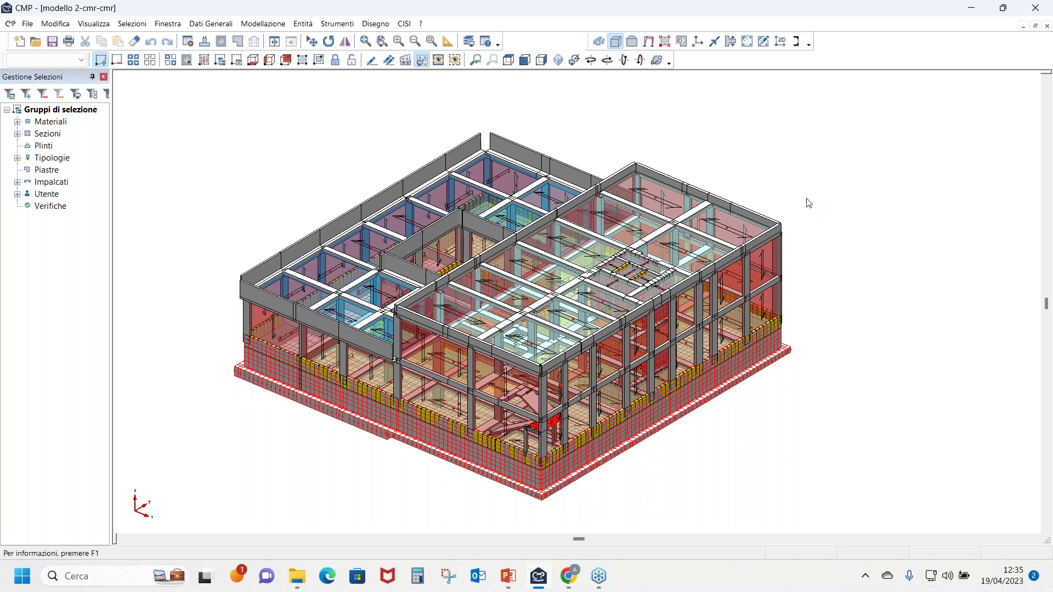
Open the section view of the TRAV 25X50 beam on the building's side beside the 3D model
left_click(187, 60)
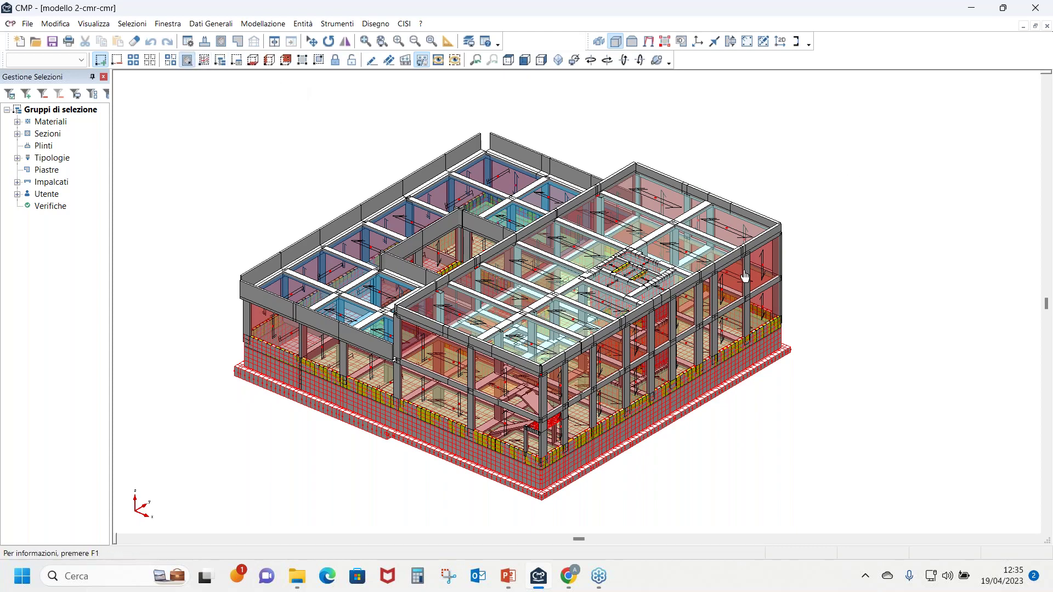
left_click(765, 294)
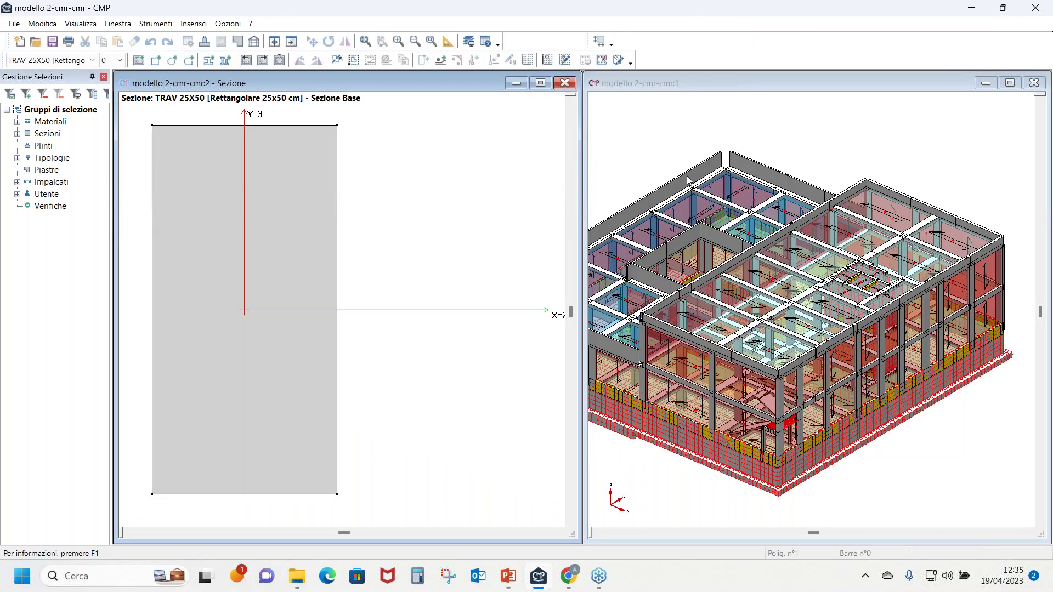
Single out the elements that use the TRAV 25X50 section in the 3D model and return to the section view
left_click(338, 61)
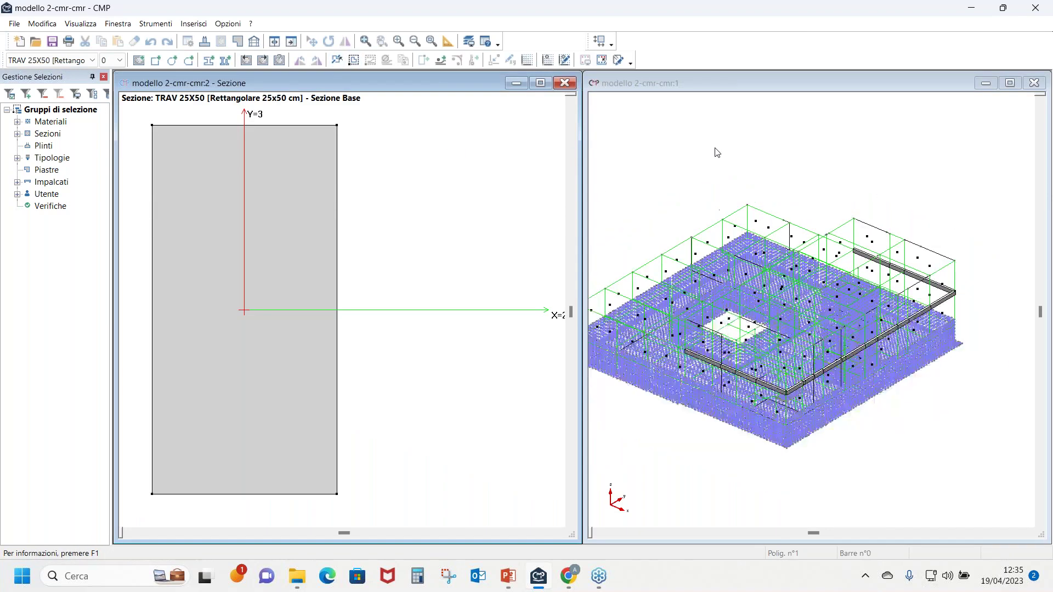
left_click(790, 186)
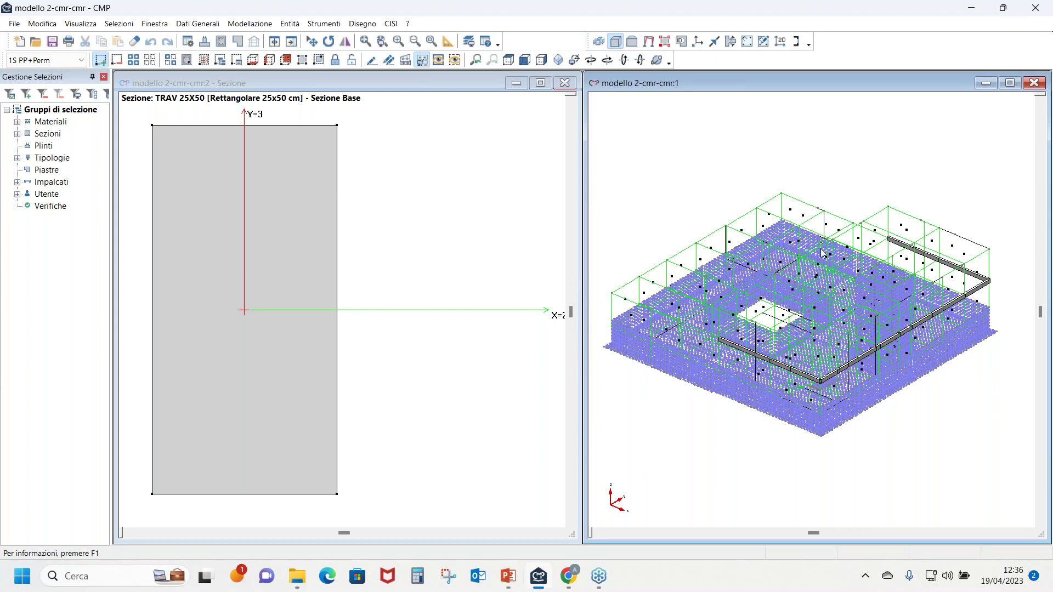
scroll(451, 200, "down", 1)
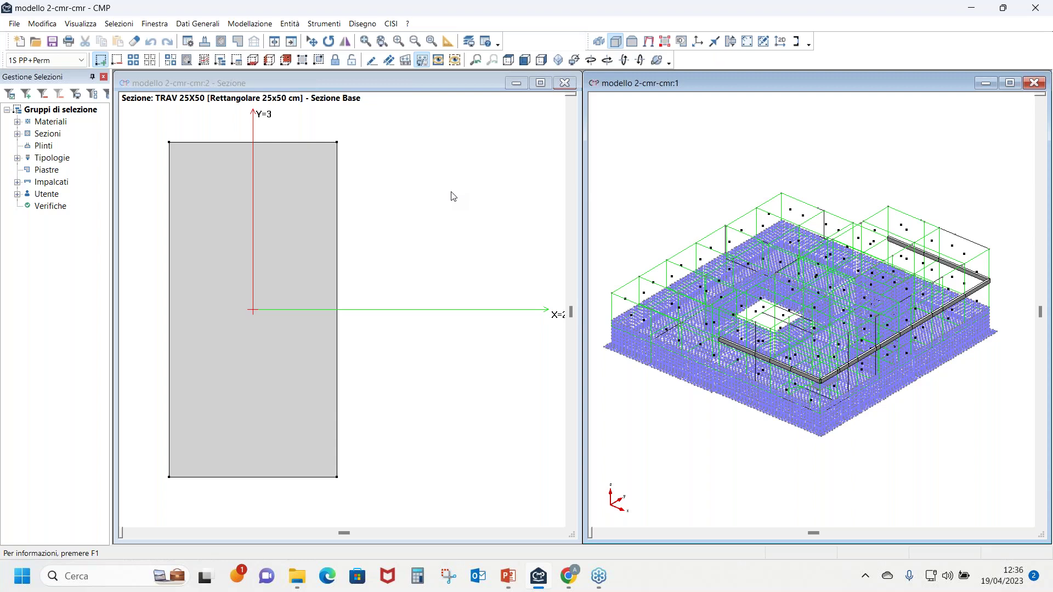
left_click(431, 166)
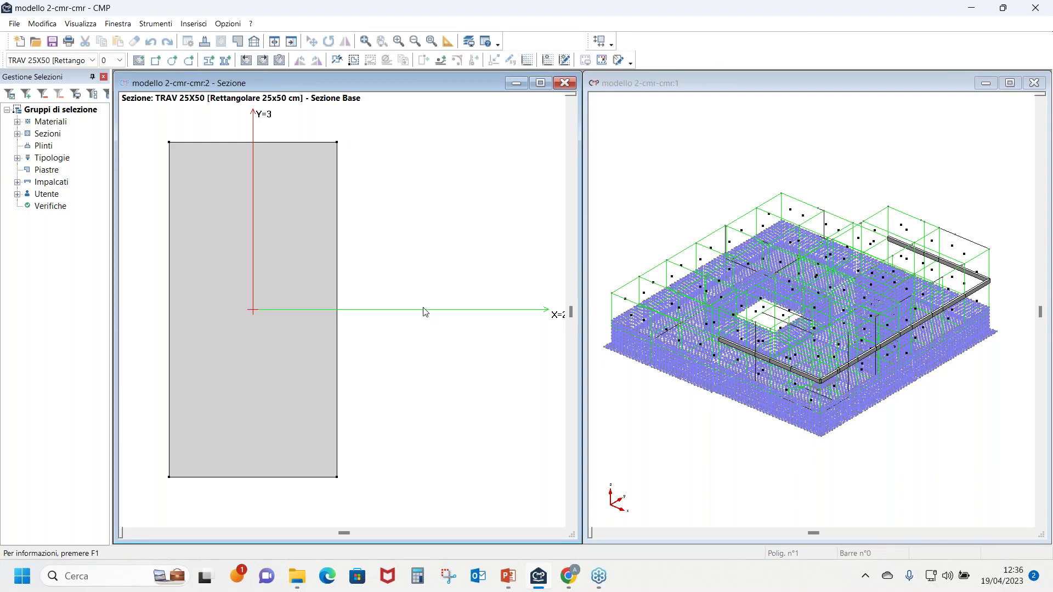
Generate the TRAV 25X50 section's reinforcement with 4 cm covers, 16 mm corner bars and 8 mm stirrups at 20 cm spacing
left_click(161, 24)
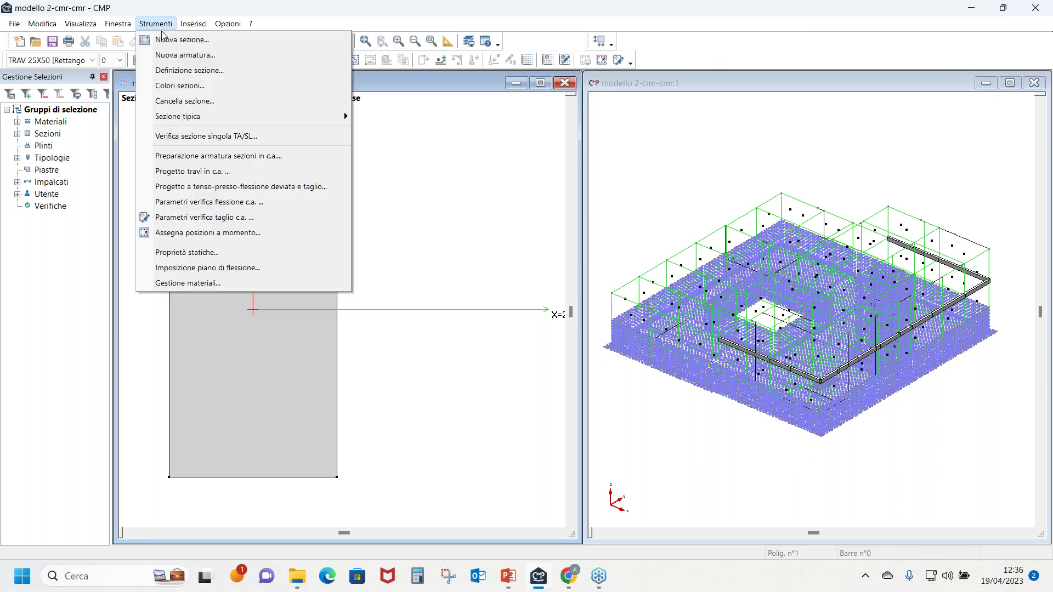
left_click(198, 156)
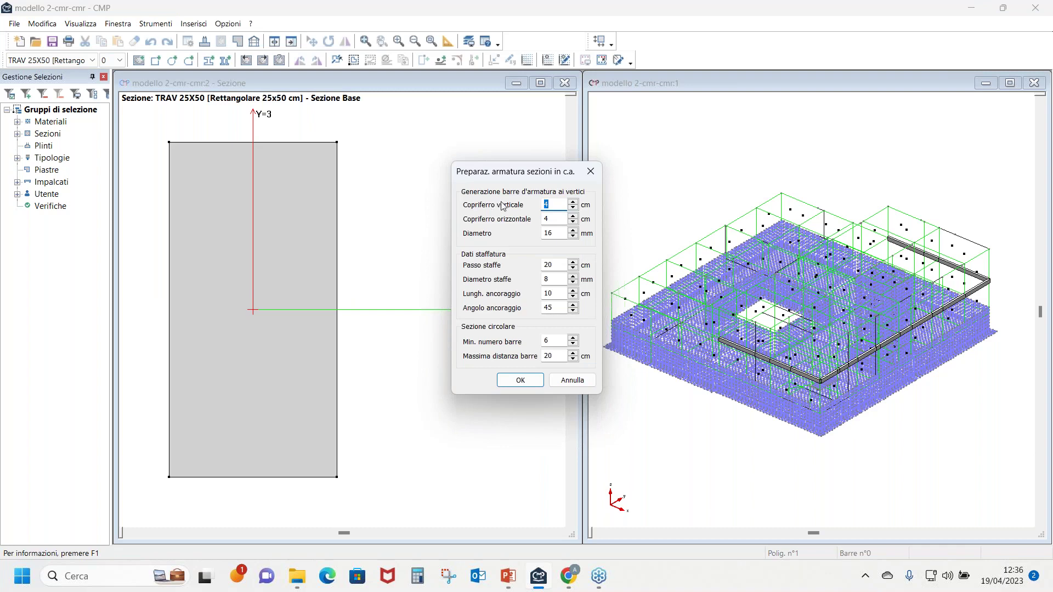
left_click_drag(512, 173, 471, 168)
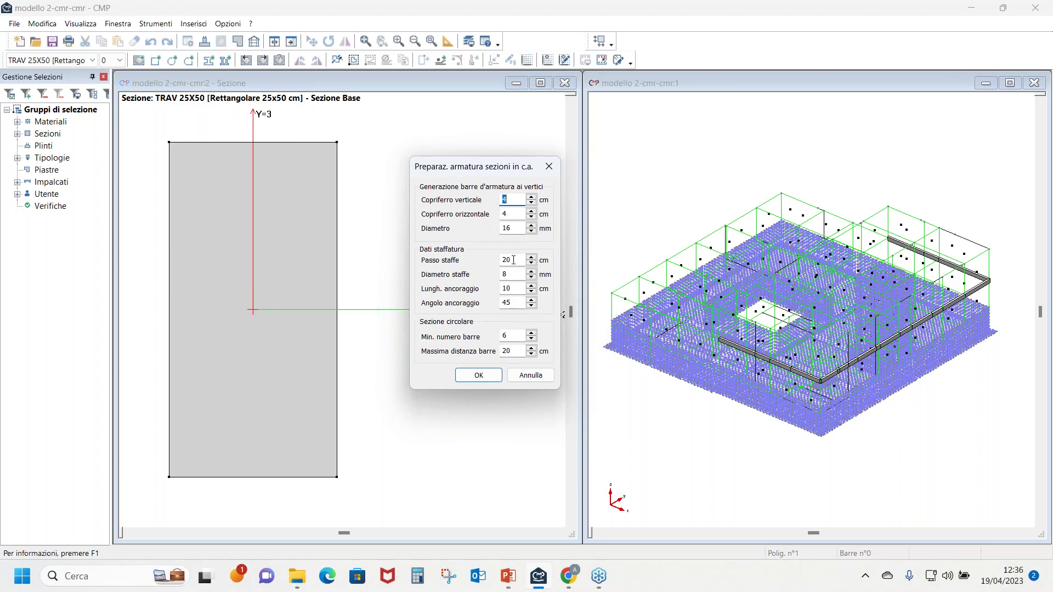
left_click(515, 213)
key("Tab")
left_click(514, 261)
left_click(478, 376)
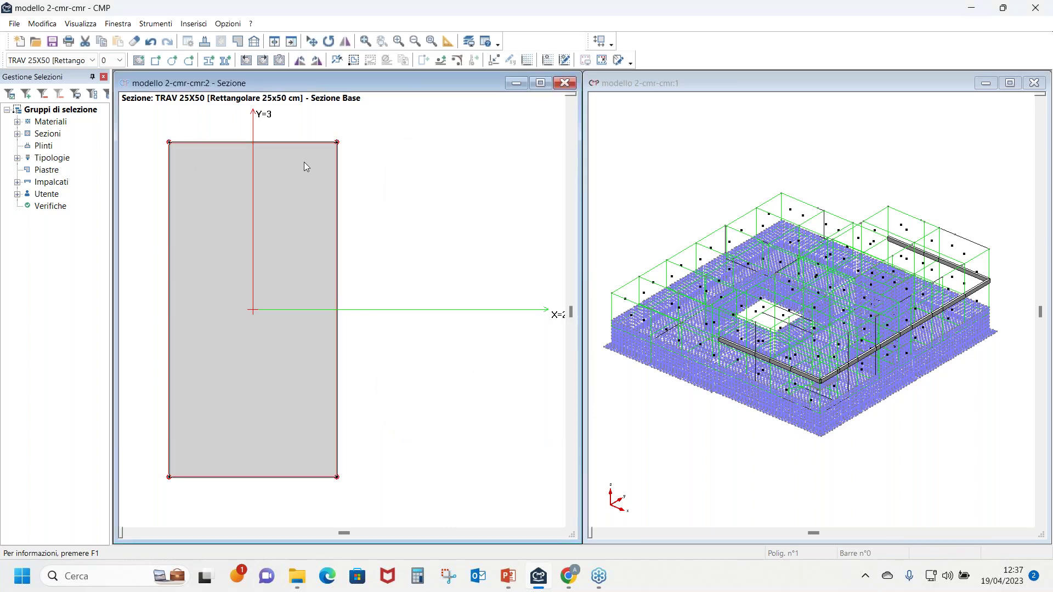
Deselect the section outline and display reinforcement 1 of the TRAV 25X50 section
left_click(269, 127)
left_click(121, 60)
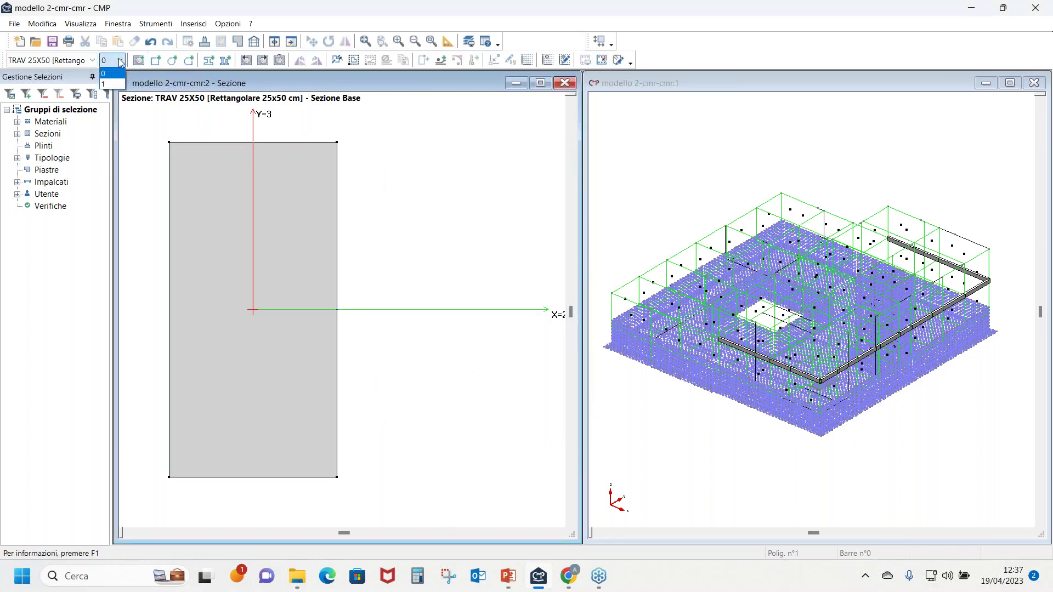
left_click(113, 84)
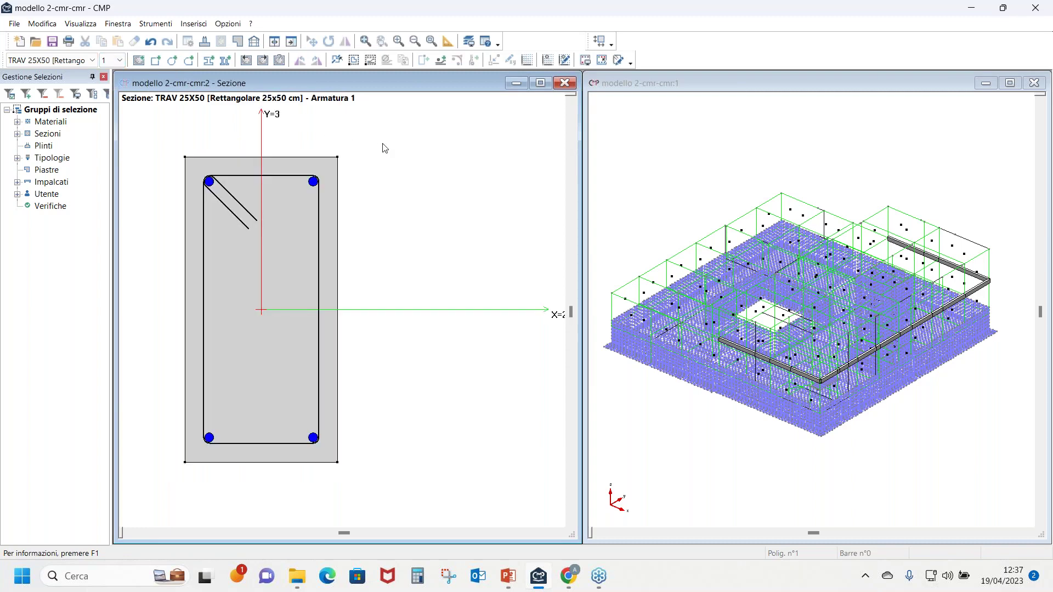
scroll(383, 148, "down", 3)
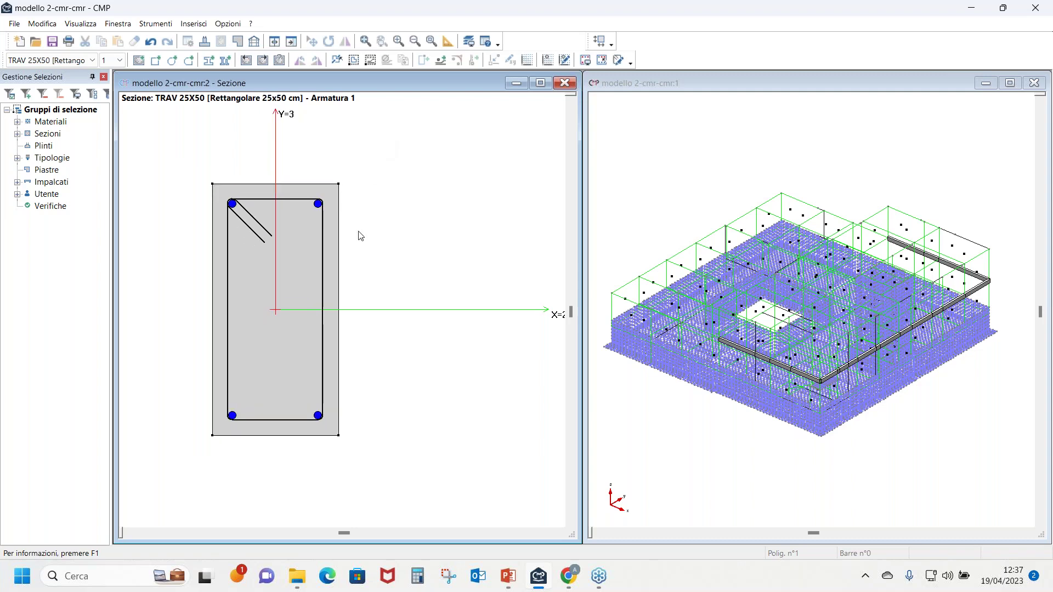
middle_click_drag(360, 240, 371, 190)
scroll(329, 220, "up", 1)
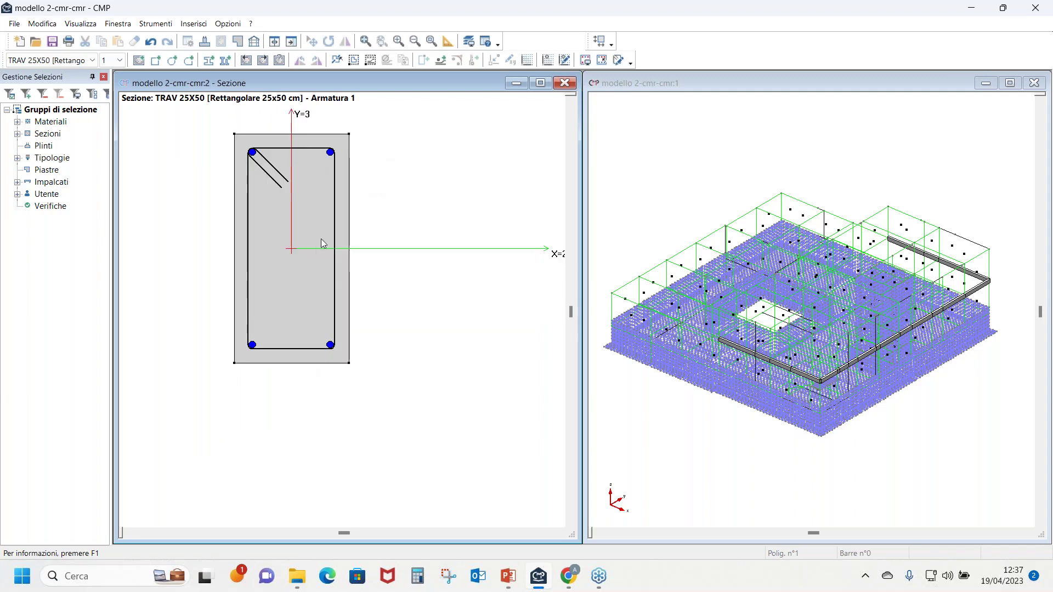
scroll(344, 250, "down", 1)
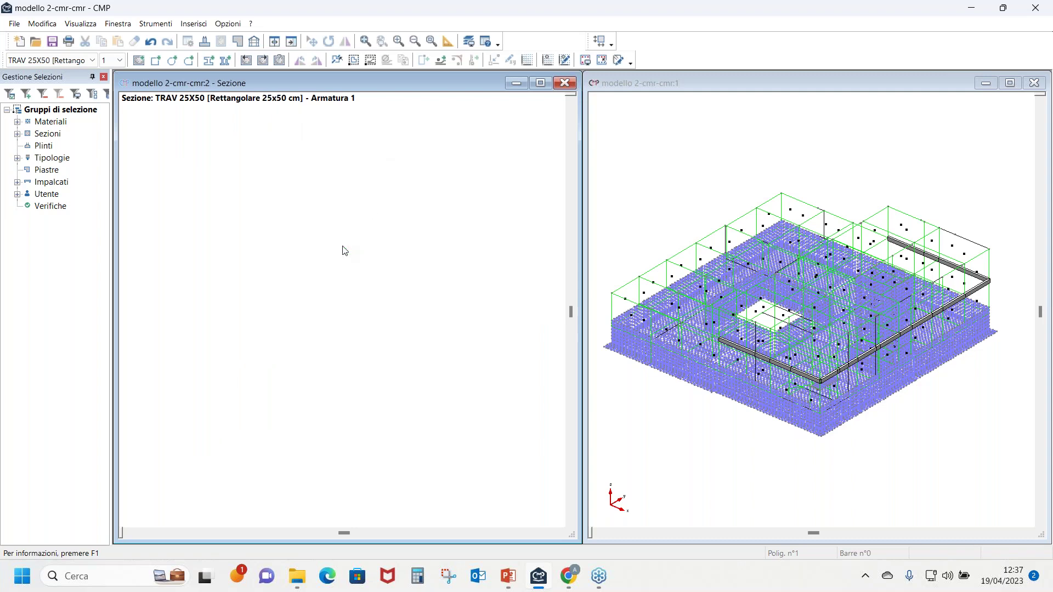
middle_click_drag(344, 245, 346, 228)
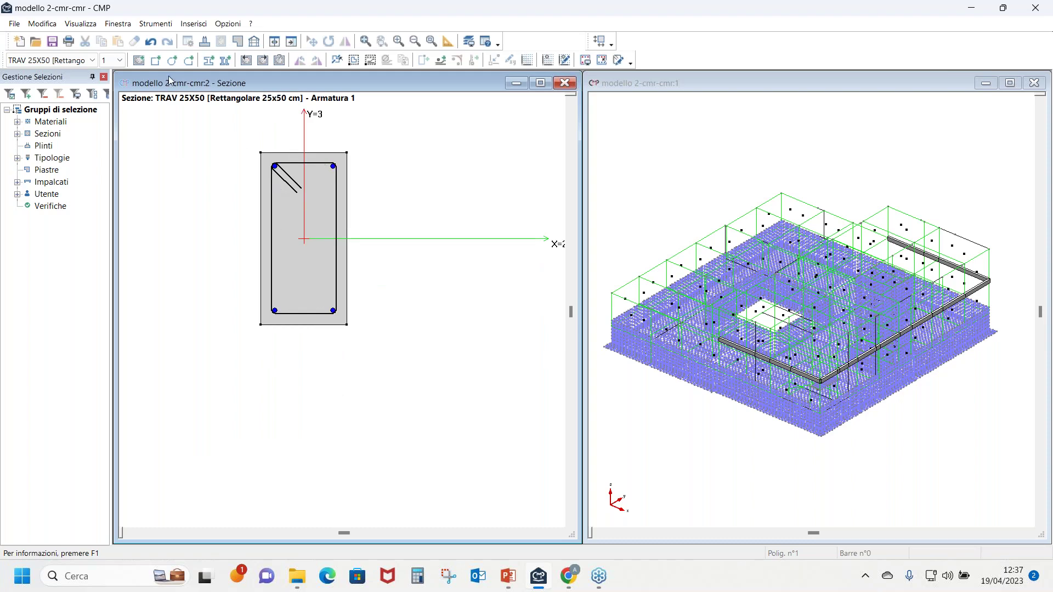
Open the reinforced-concrete beam design and enable the code checks for stirrup spacing and minimum stirrup area
left_click(157, 24)
left_click(158, 25)
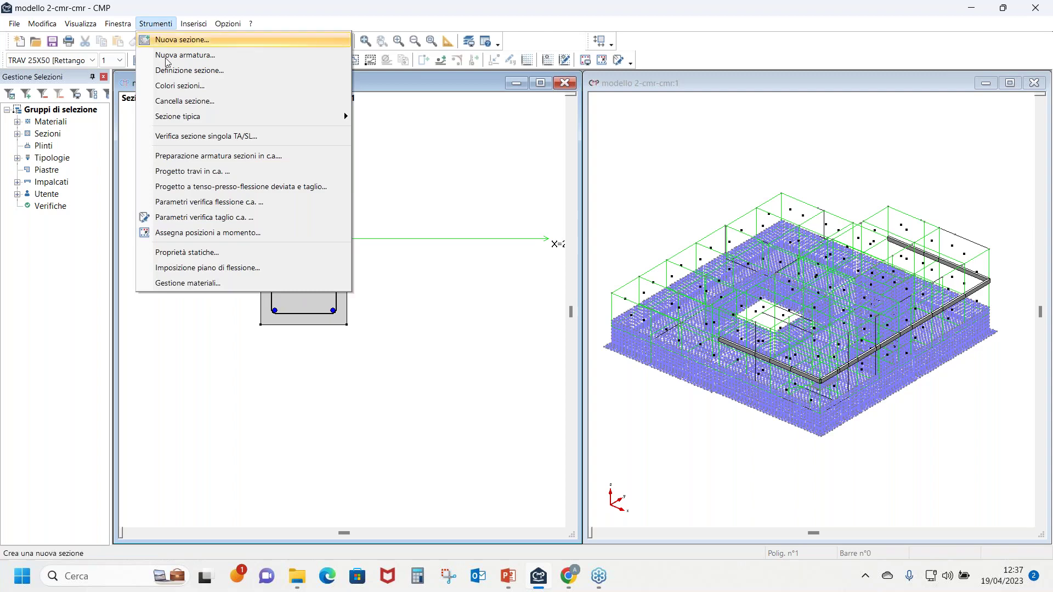
left_click(193, 173)
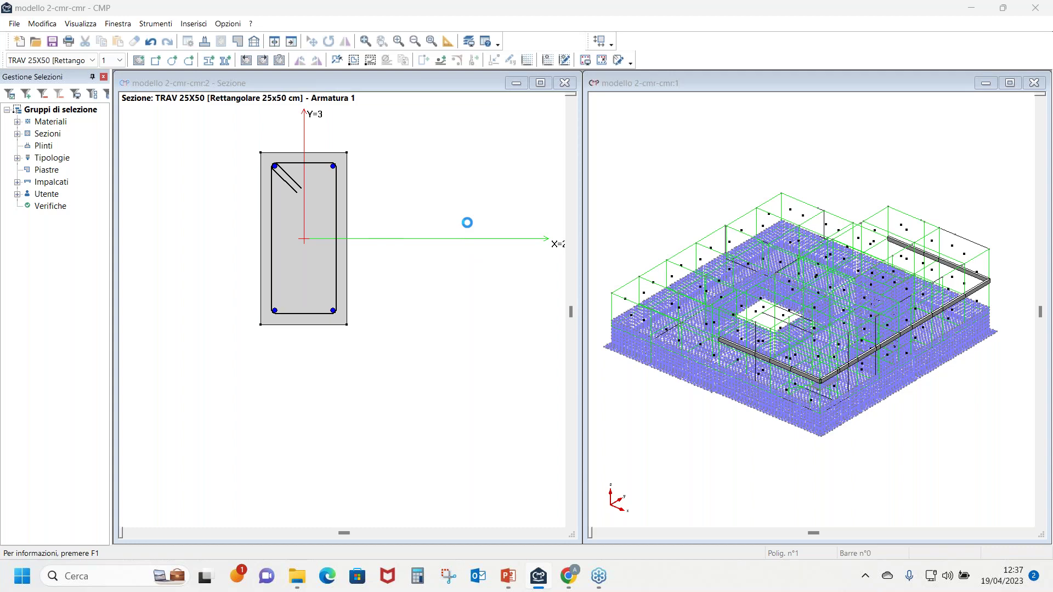
left_click_drag(495, 178, 315, 324)
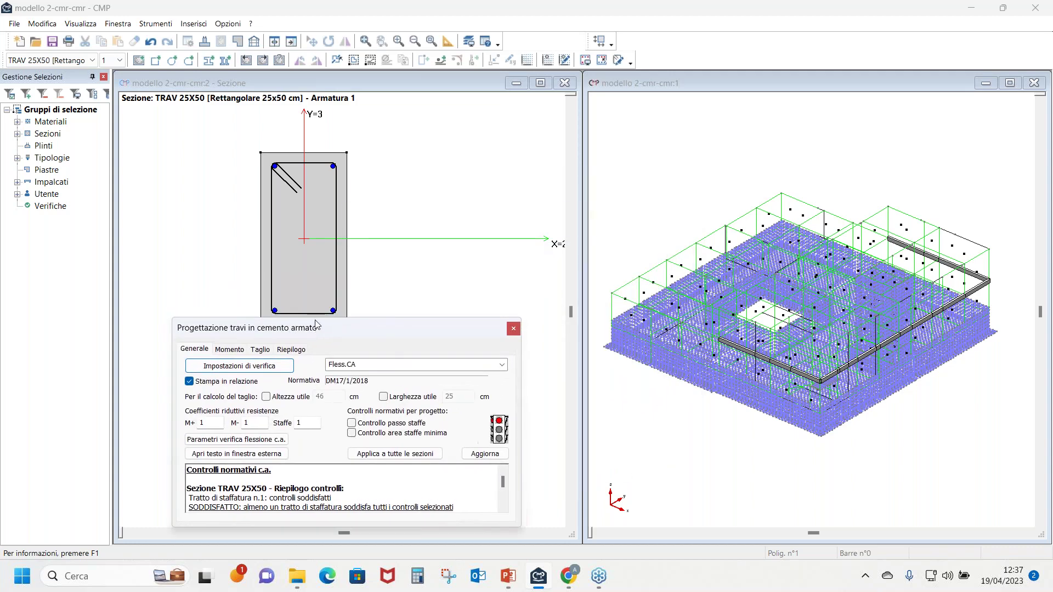
left_click(351, 214)
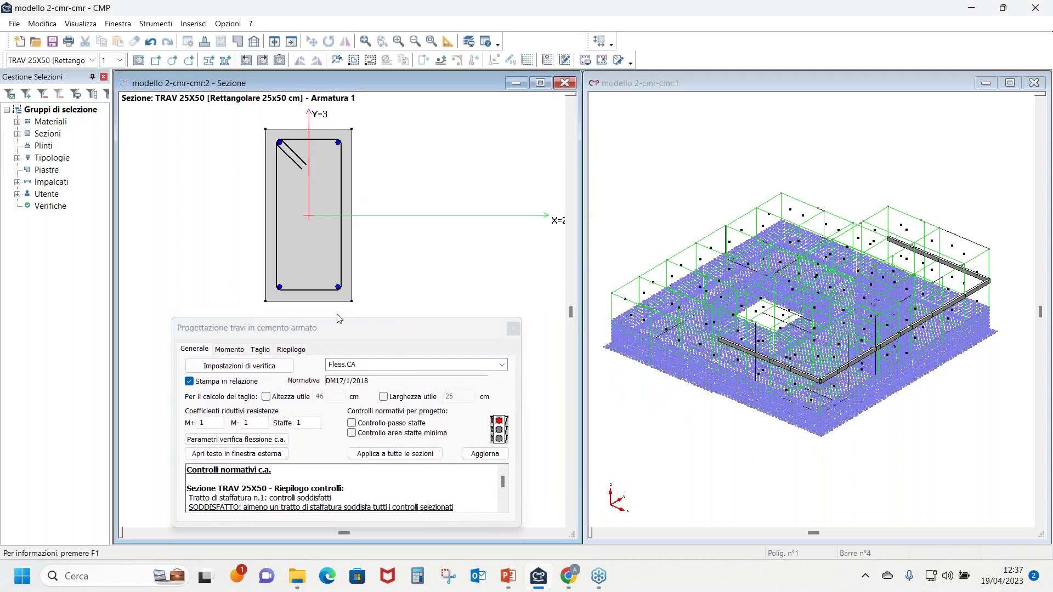
left_click_drag(340, 331, 319, 324)
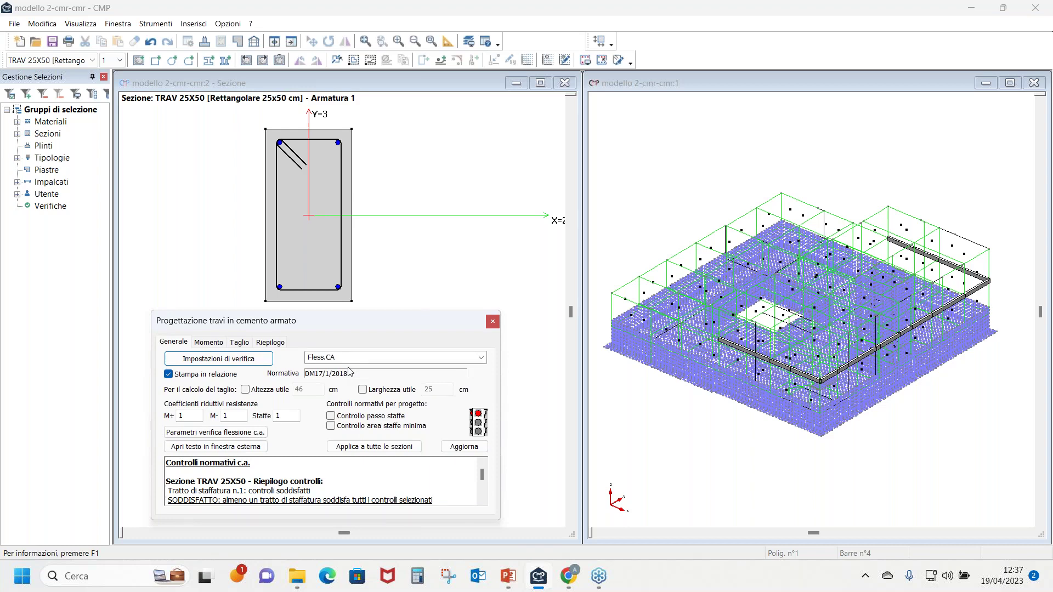
left_click(346, 417)
left_click(344, 427)
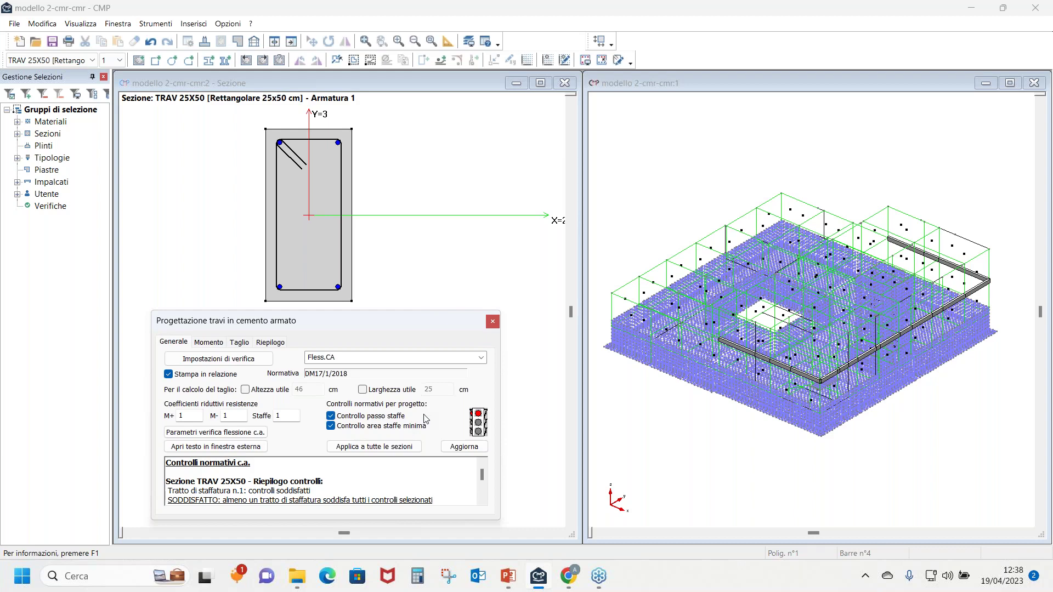
Show the beams' moment design for the SLU limit state and hide the rest of the building in the 3D model
left_click(209, 343)
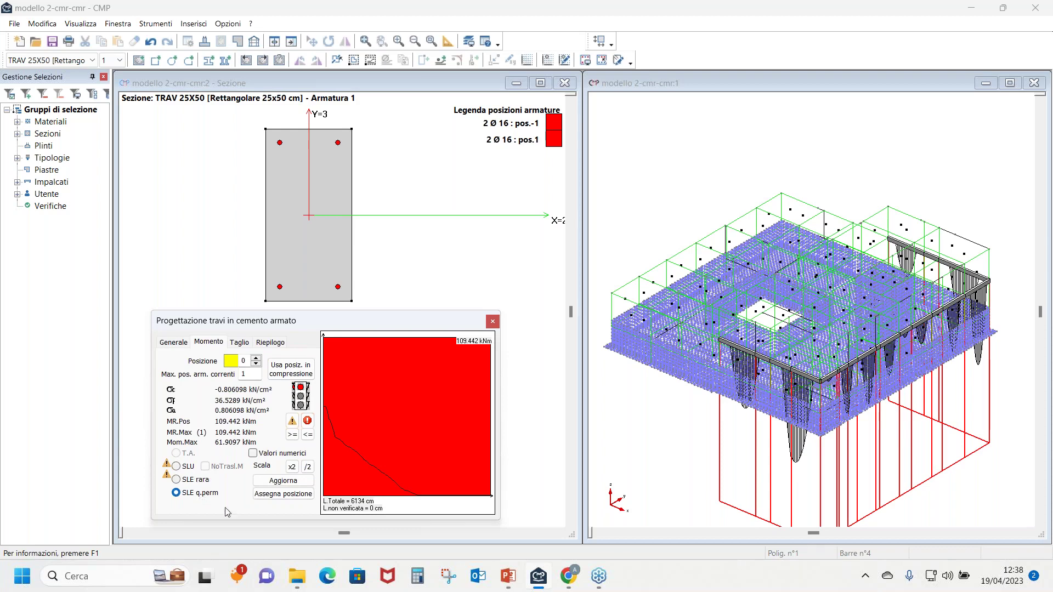
left_click(189, 471)
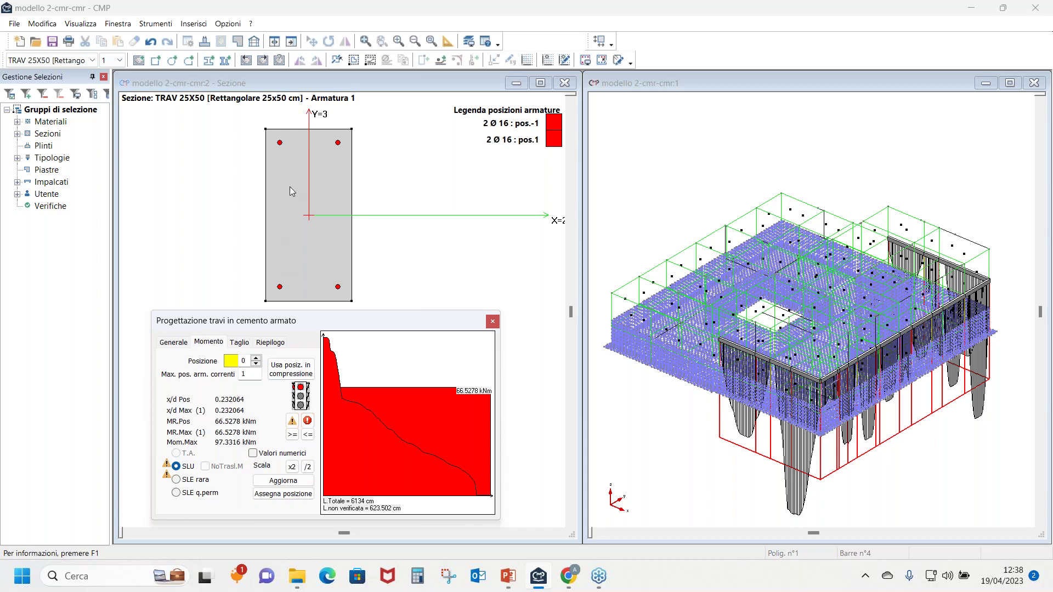
left_click(427, 191)
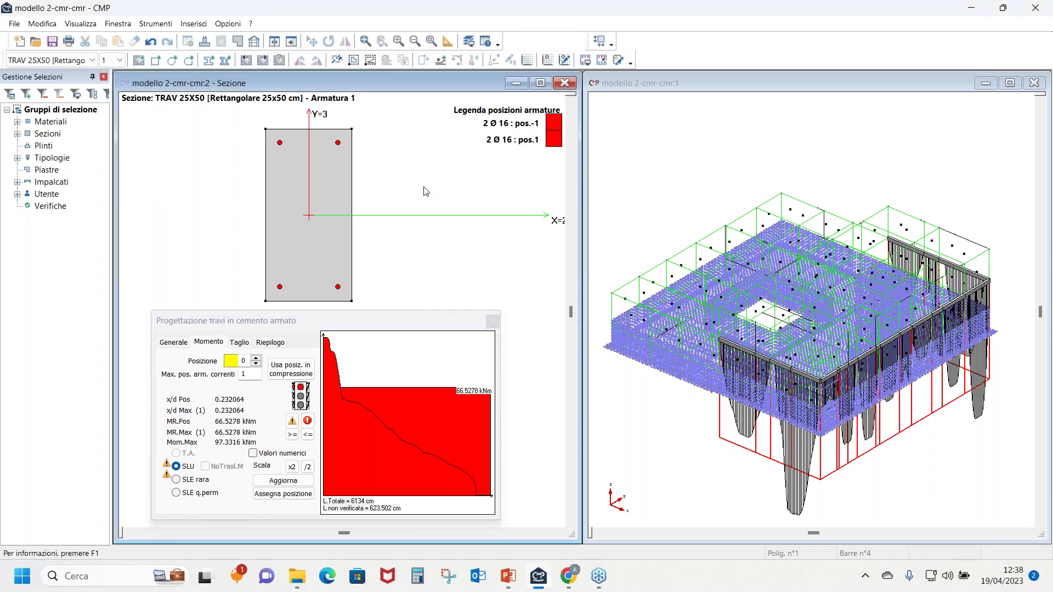
left_click(663, 150)
left_click(455, 60)
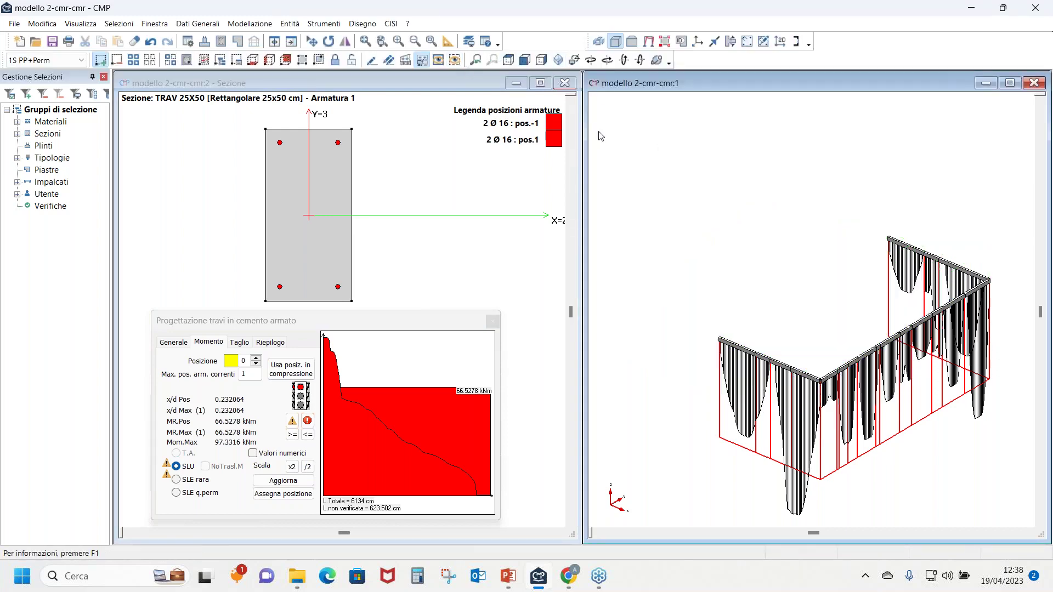
Switch the moment design to reinforcement position -1 and halve the scale of the 3D moment diagrams
left_click(256, 365)
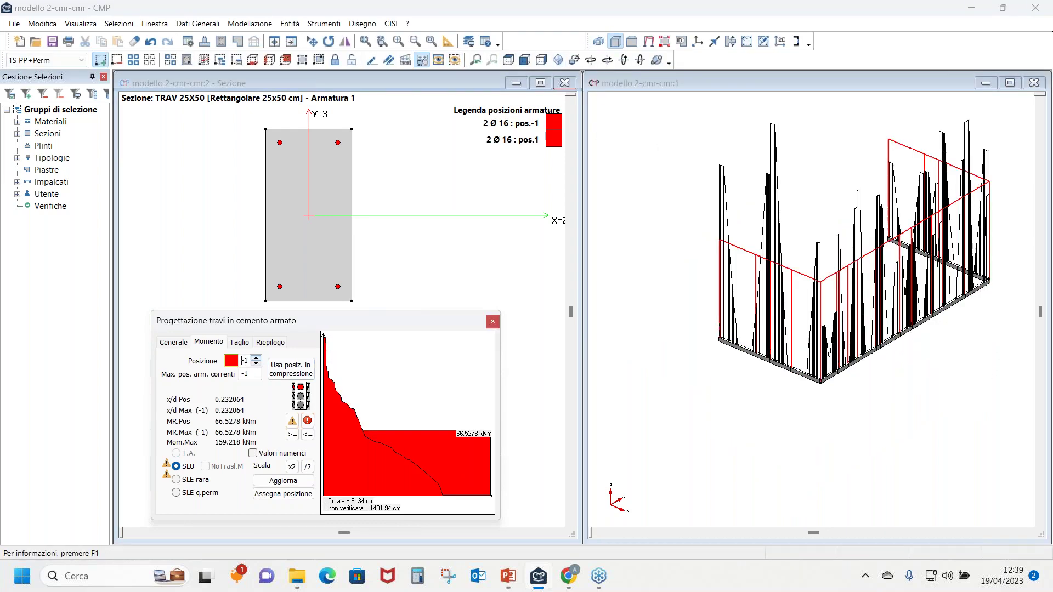
left_click(420, 254)
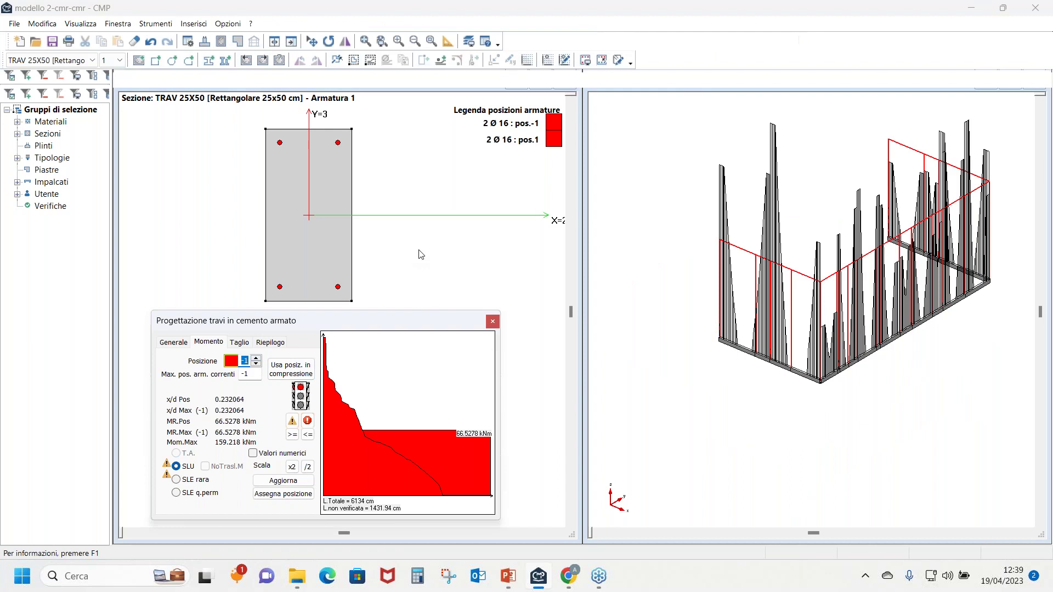
left_click(308, 467)
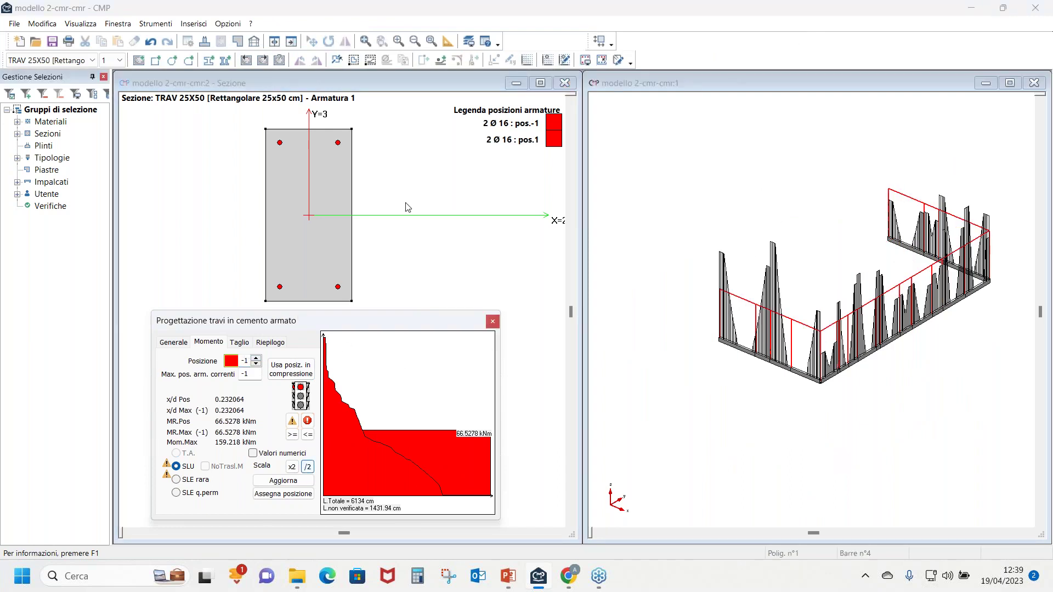
Insert three ordinary (Lenta) 16 mm bars between the two upper corner bars of the section
left_click(369, 160)
left_click_drag(311, 157, 390, 164)
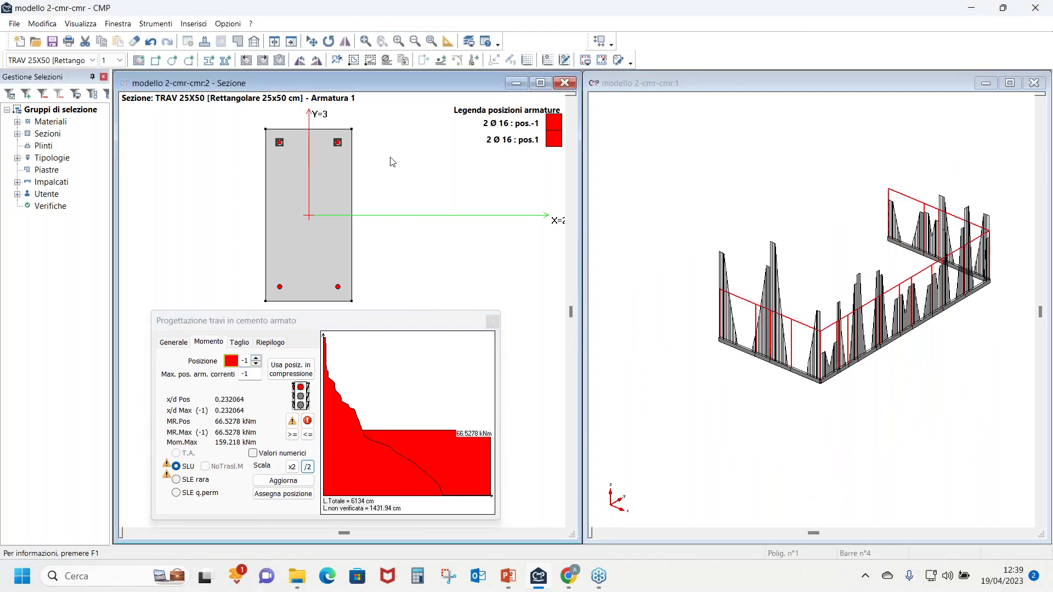
left_click(440, 61)
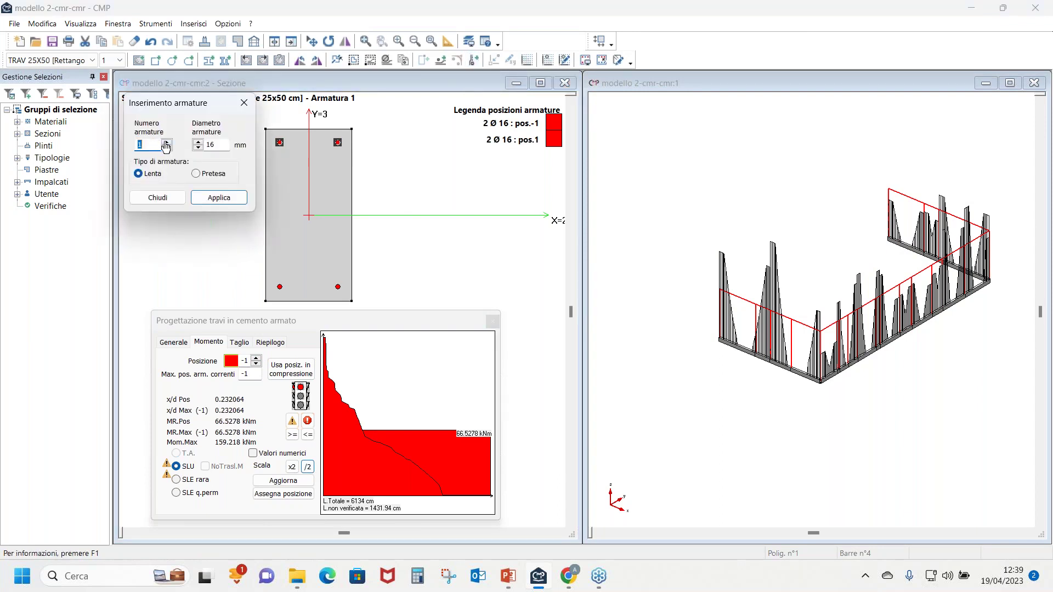
left_click(166, 146)
left_click(215, 198)
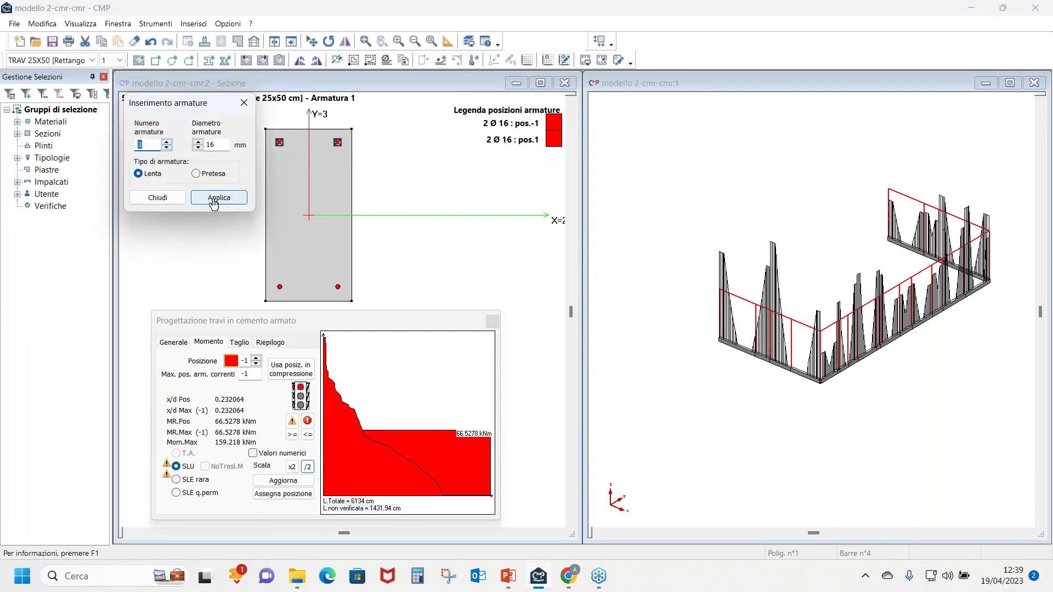
left_click(245, 101)
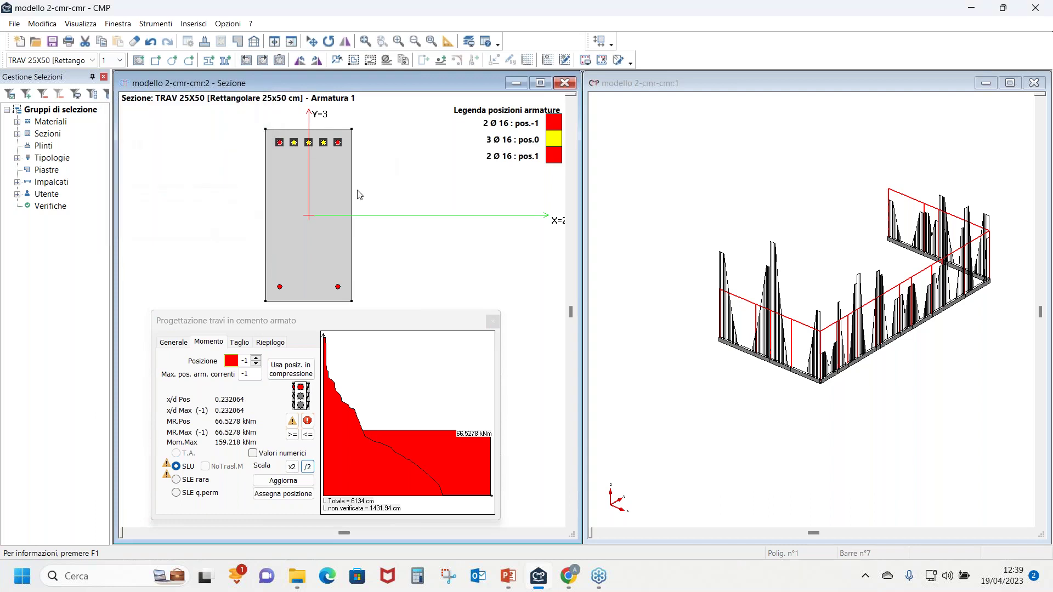
Assign position -2 to the three intermediate upper bars and update the resisting-moment diagrams
left_click(256, 363)
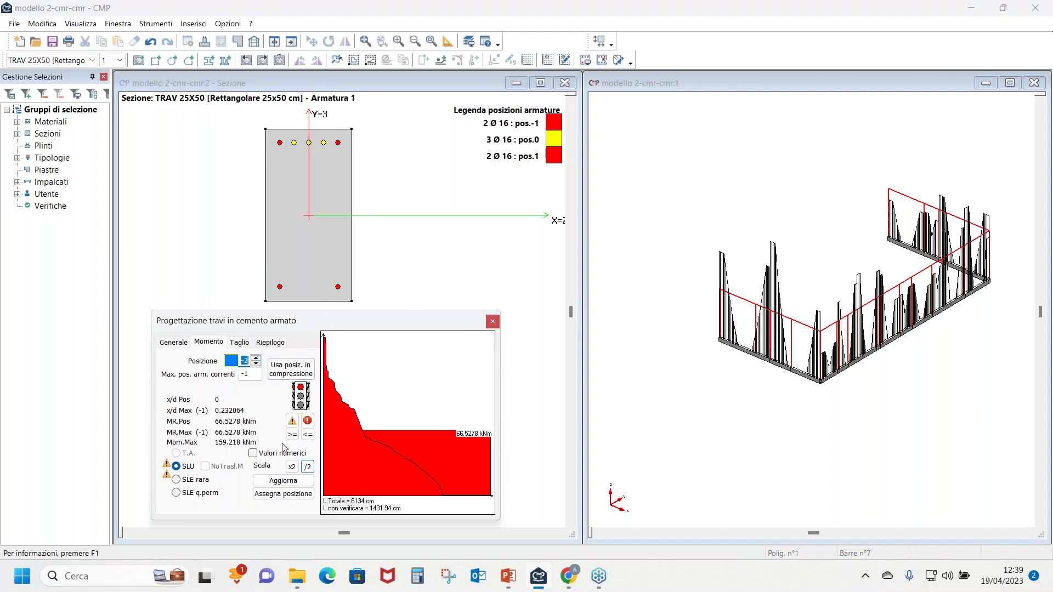
left_click(295, 495)
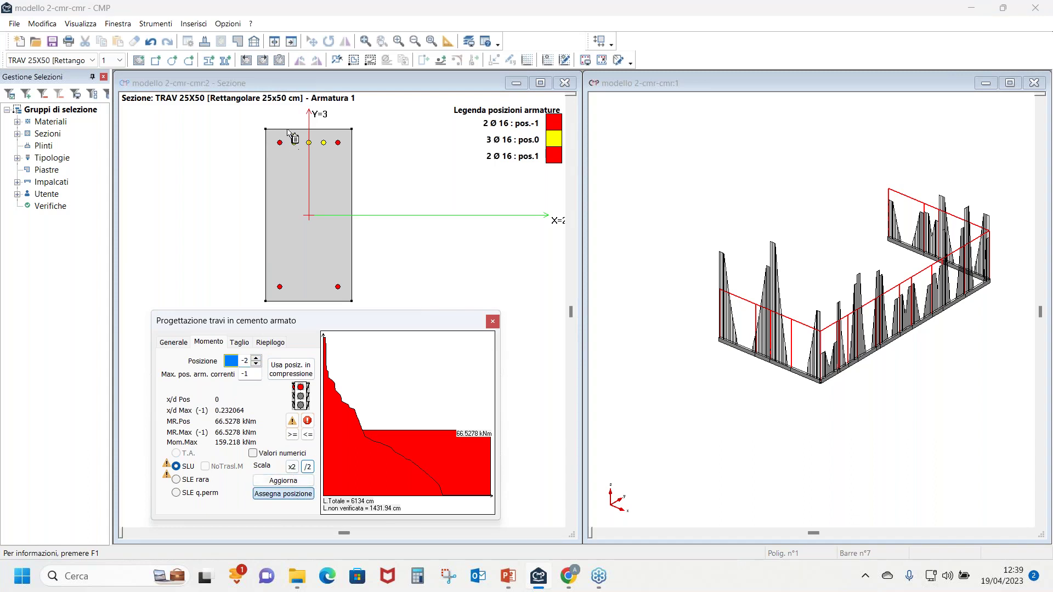
left_click_drag(289, 127, 334, 158)
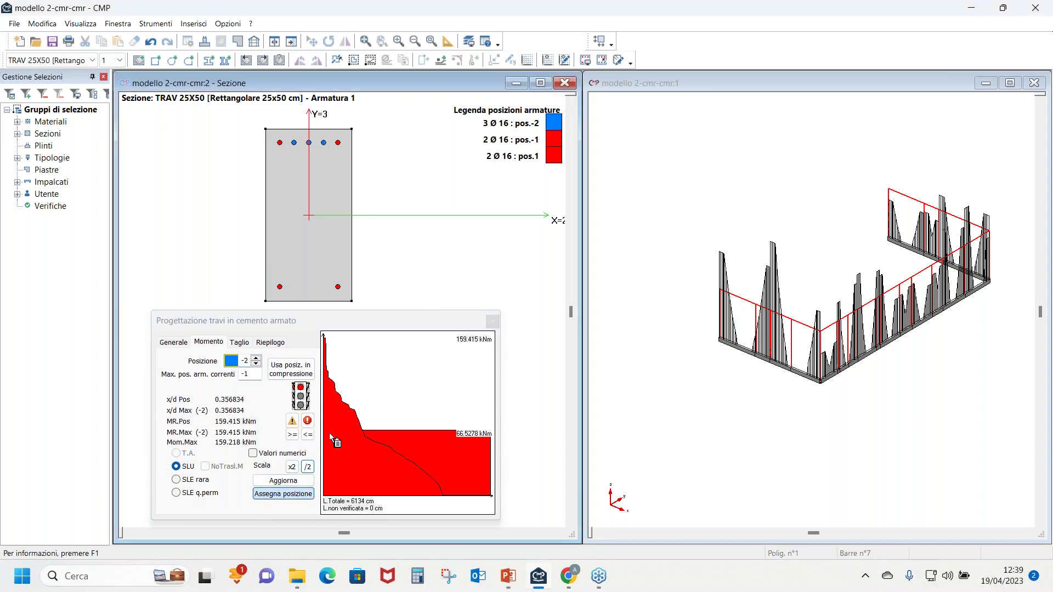
left_click(297, 481)
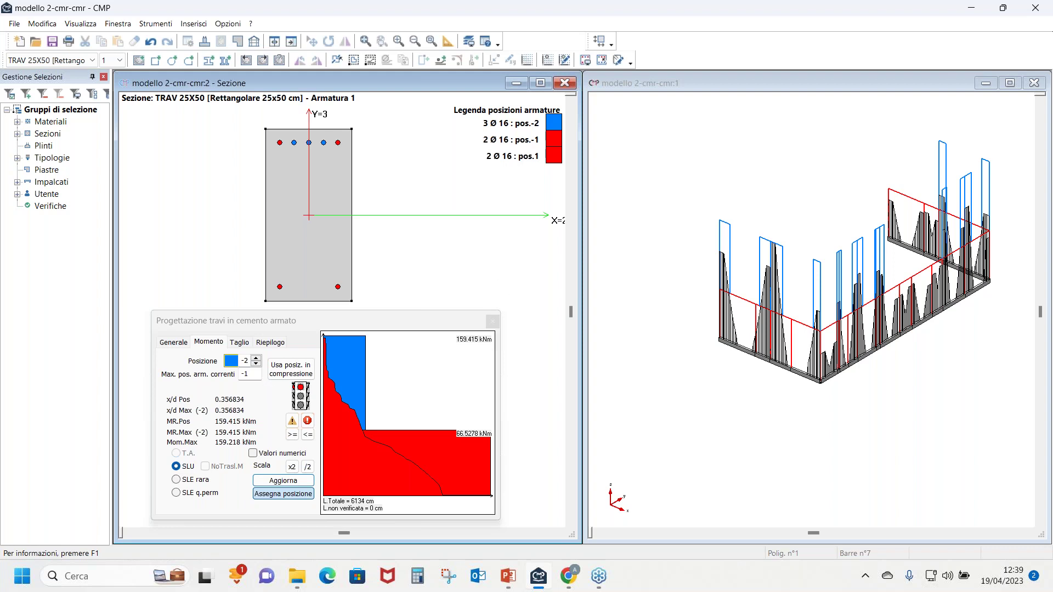
Halve the scale of the 3D moment diagrams and enlarge the beams in the model view
left_click(309, 467)
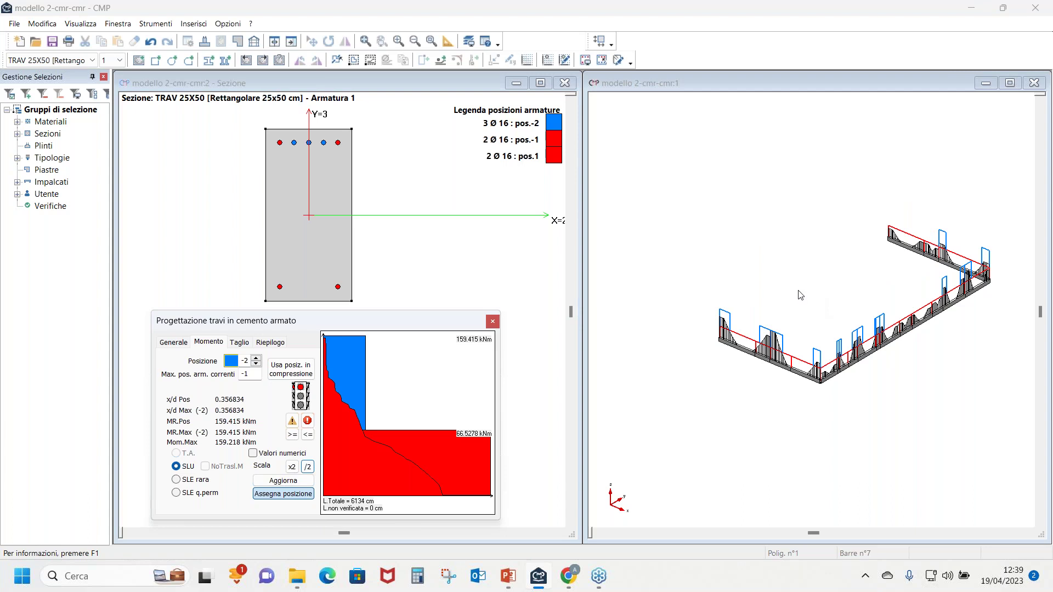
scroll(813, 316, "up", 1)
middle_click_drag(813, 316, 766, 316)
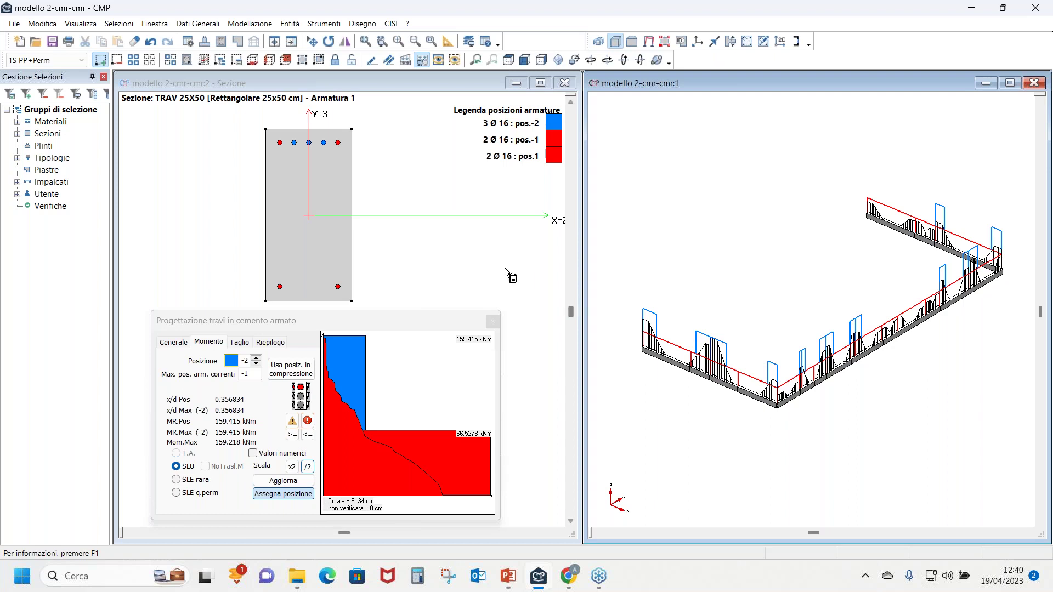
Assign position -3 to the central upper bar of the section and update the resisting-moment diagrams
left_click(255, 358)
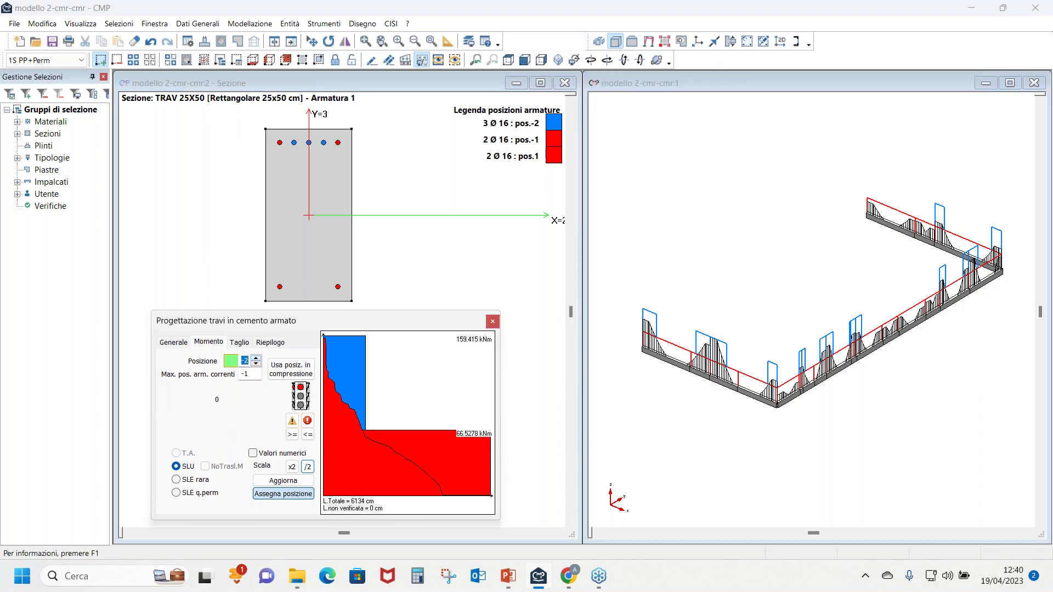
left_click(309, 143)
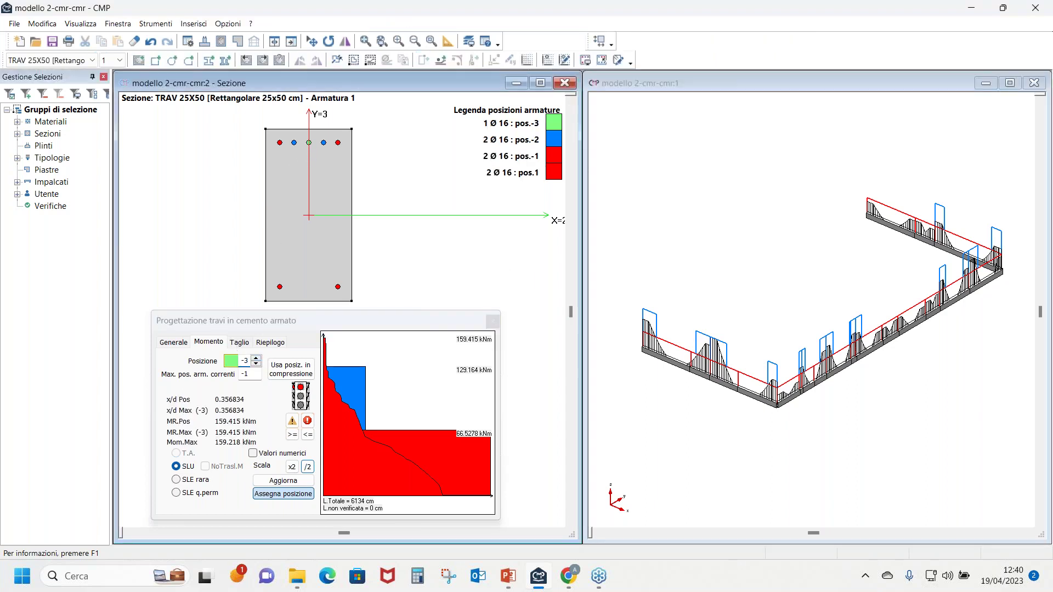
left_click(283, 481)
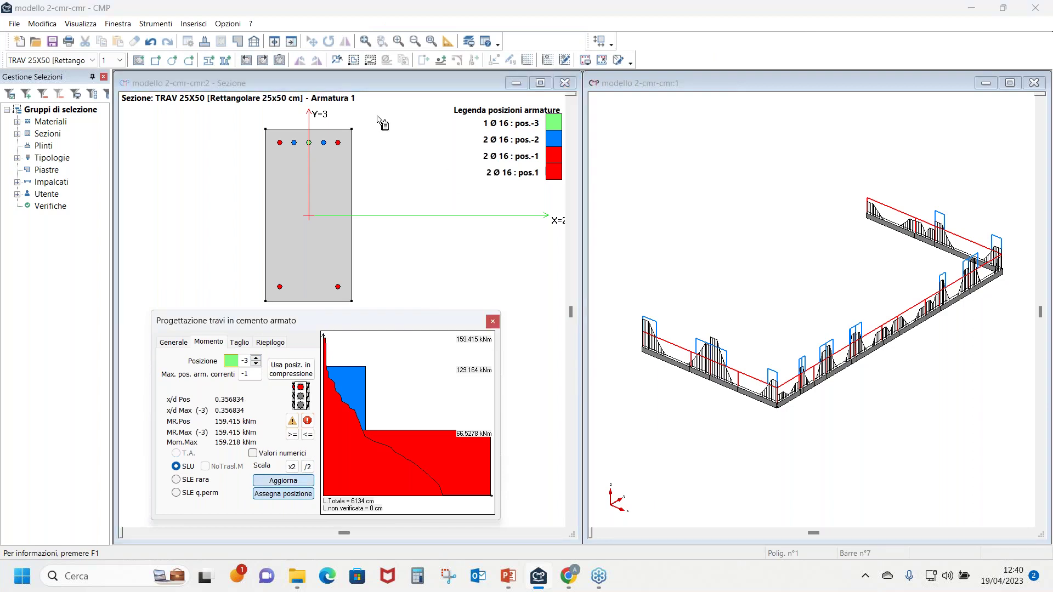
left_click(458, 192)
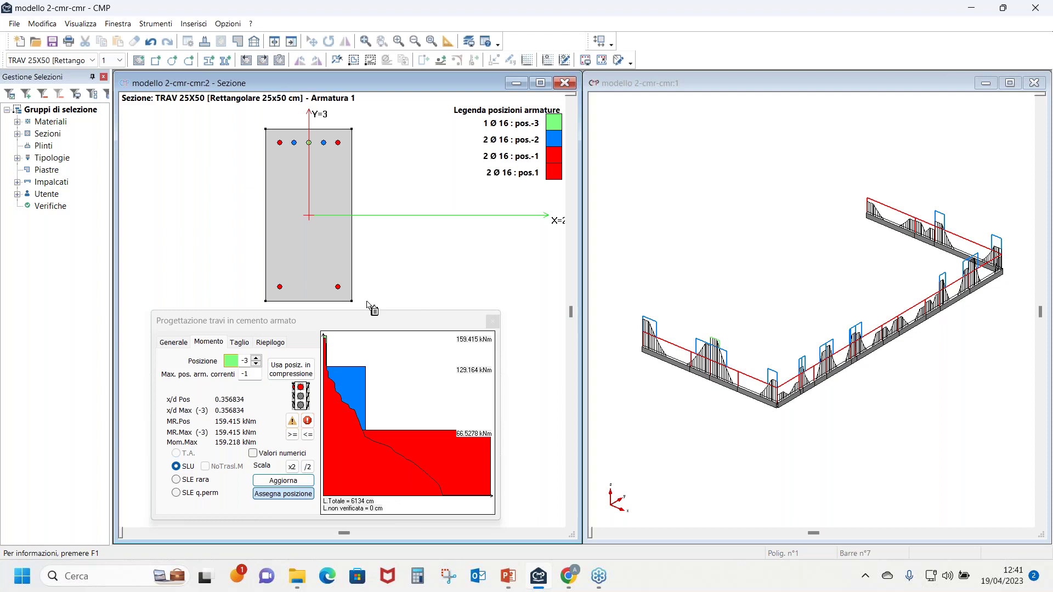
Switch the moment design to reinforcement position 1 and end the position assignment
left_click(255, 358)
key("Up")
key("Up")
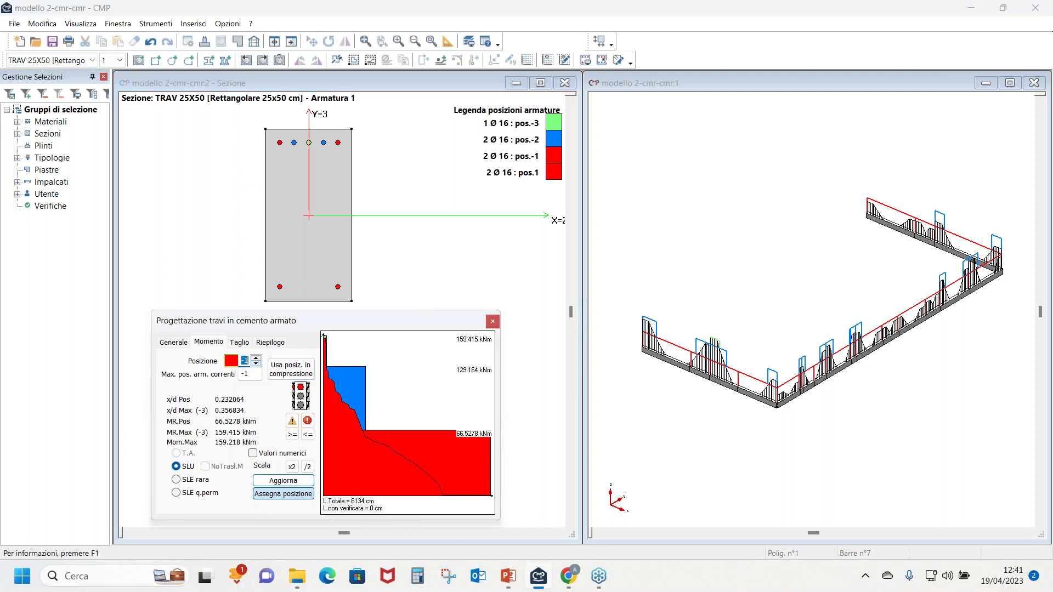
left_click(283, 496)
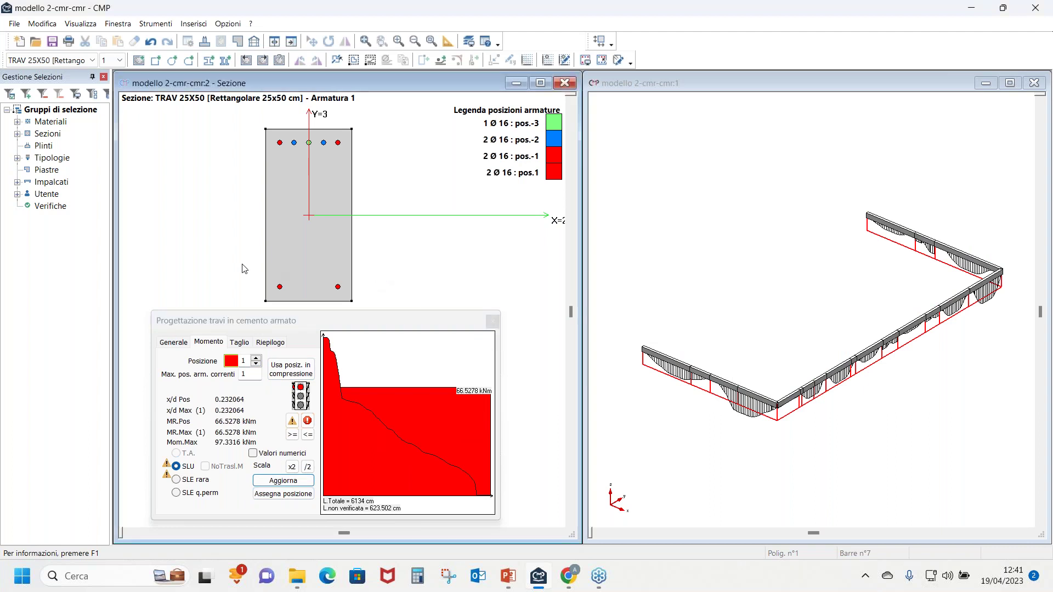
Insert two ordinary (Lenta) 16 mm bars between the two lower corner bars of the section
left_click_drag(241, 264, 389, 292)
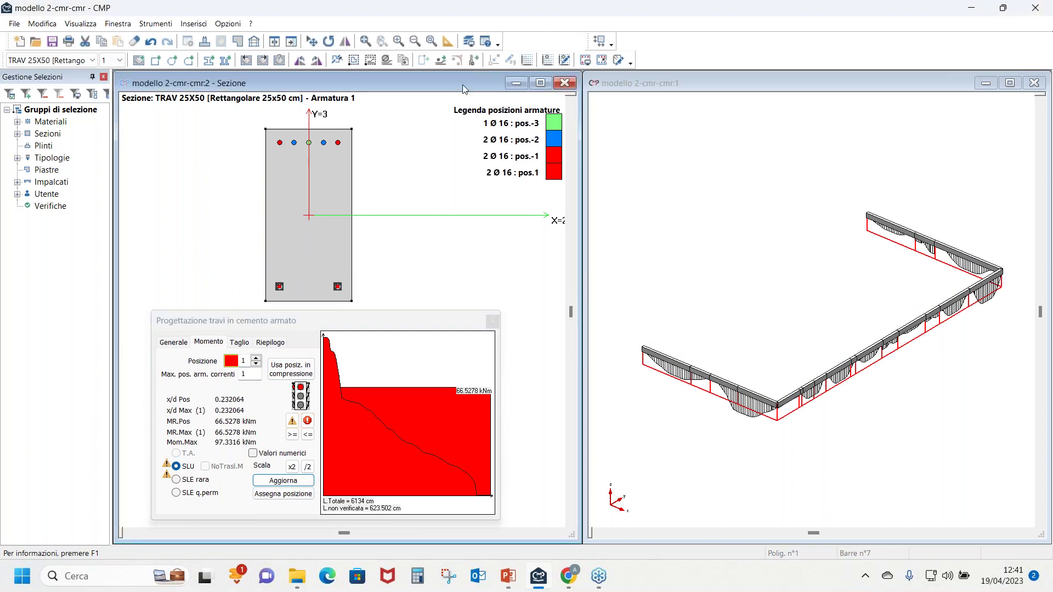
left_click(473, 60)
left_click(166, 142)
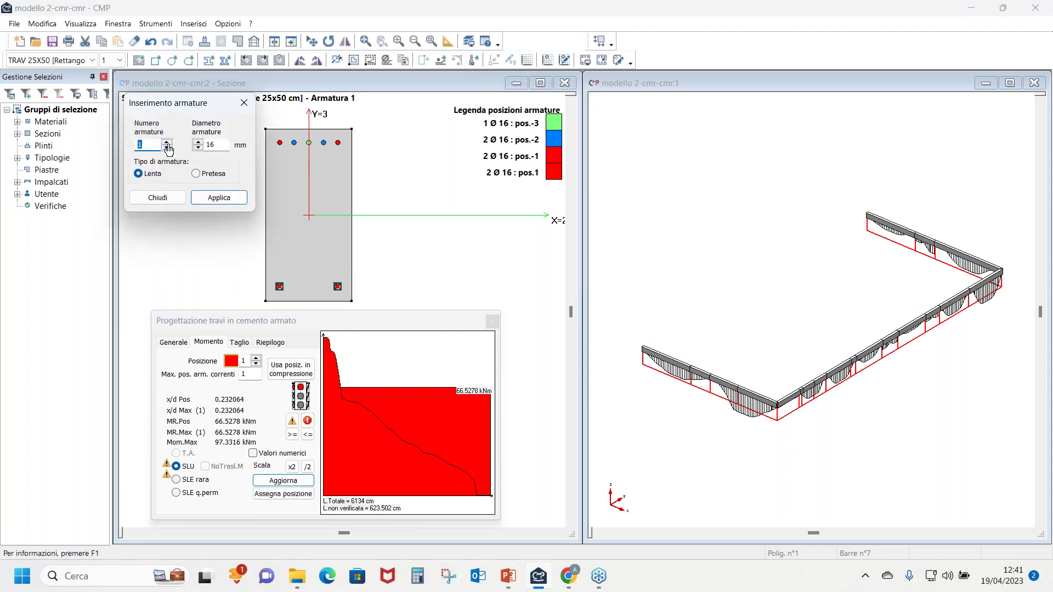
left_click(219, 197)
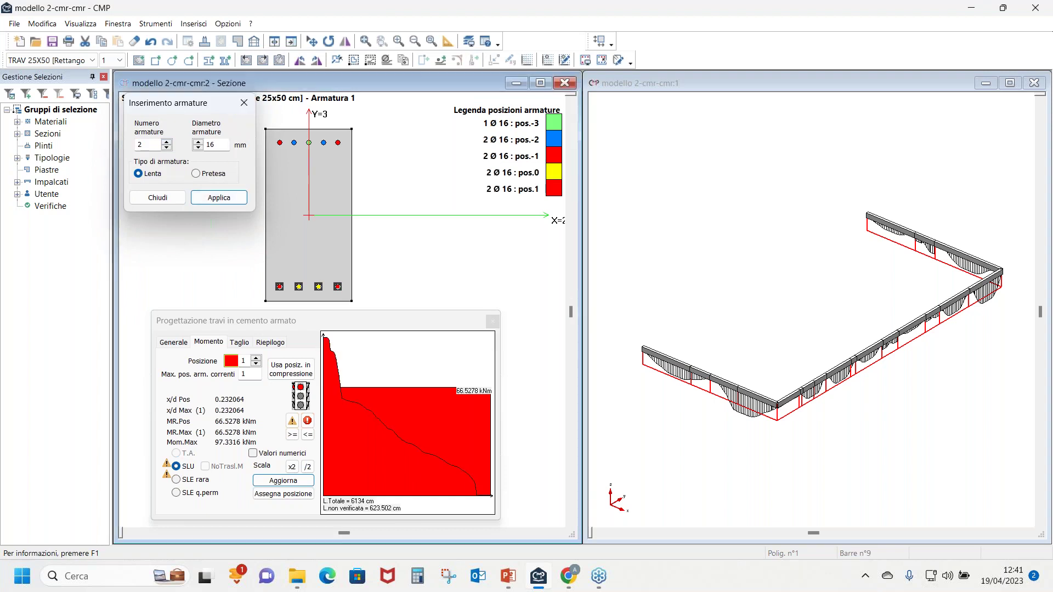
left_click(245, 103)
Assign position 2 to the two intermediate lower bars and update the resisting-moment diagrams
left_click(254, 358)
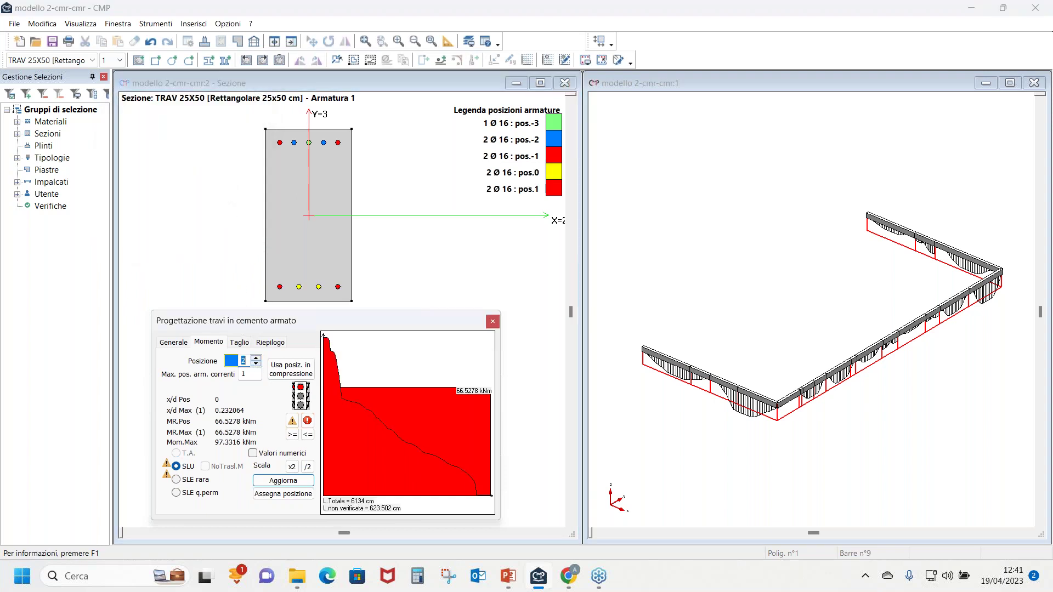
left_click(282, 494)
left_click(319, 287)
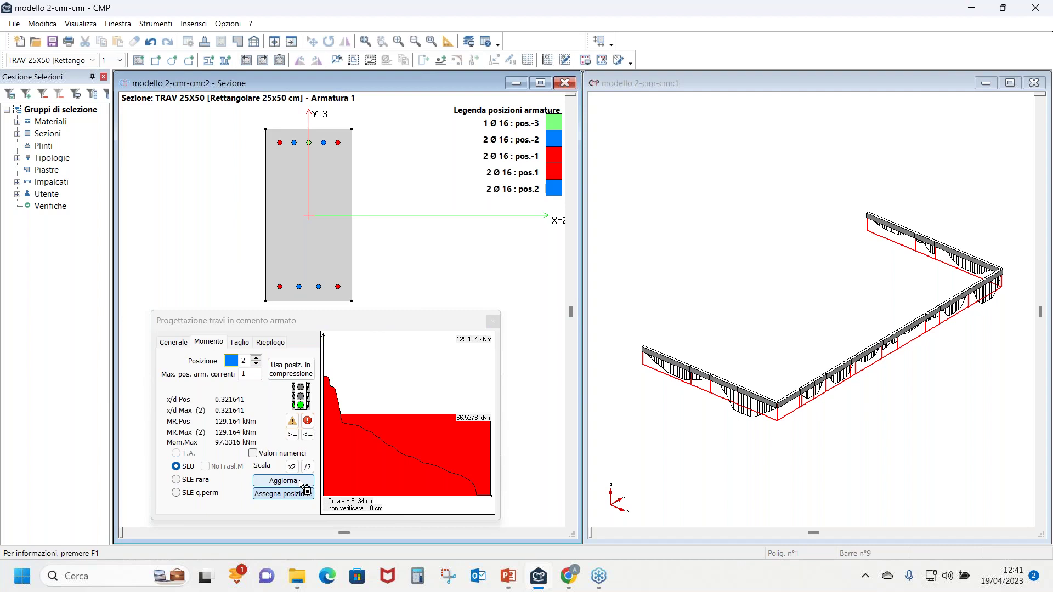
left_click(299, 482)
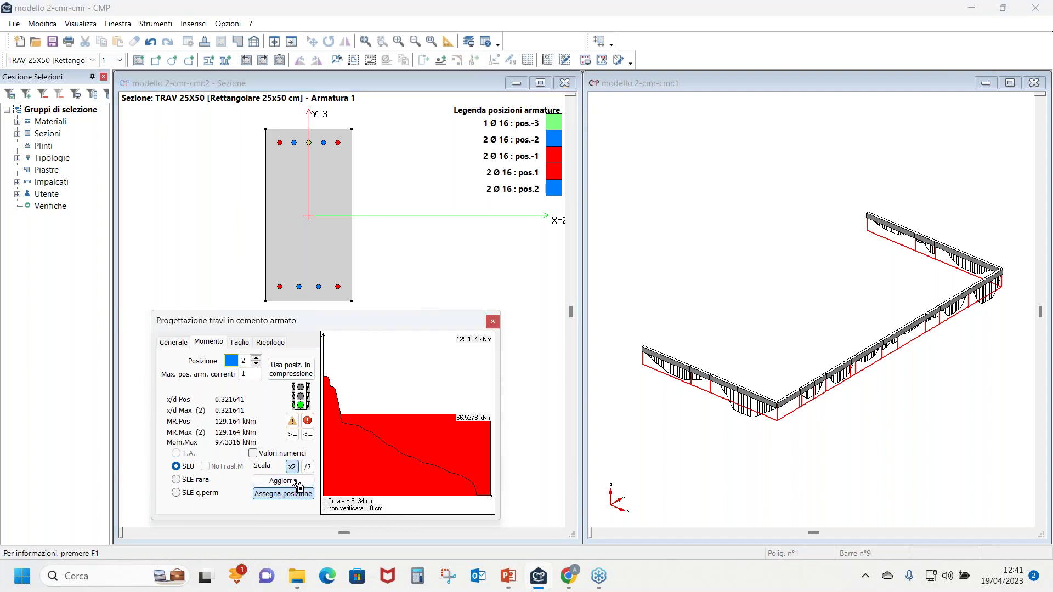
left_click(295, 481)
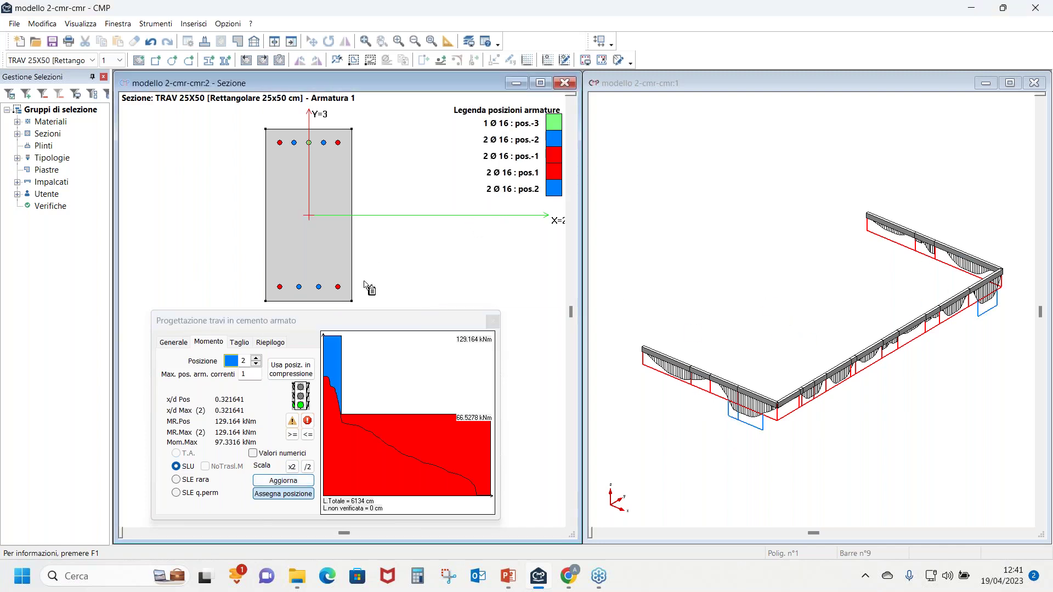
left_click(291, 494)
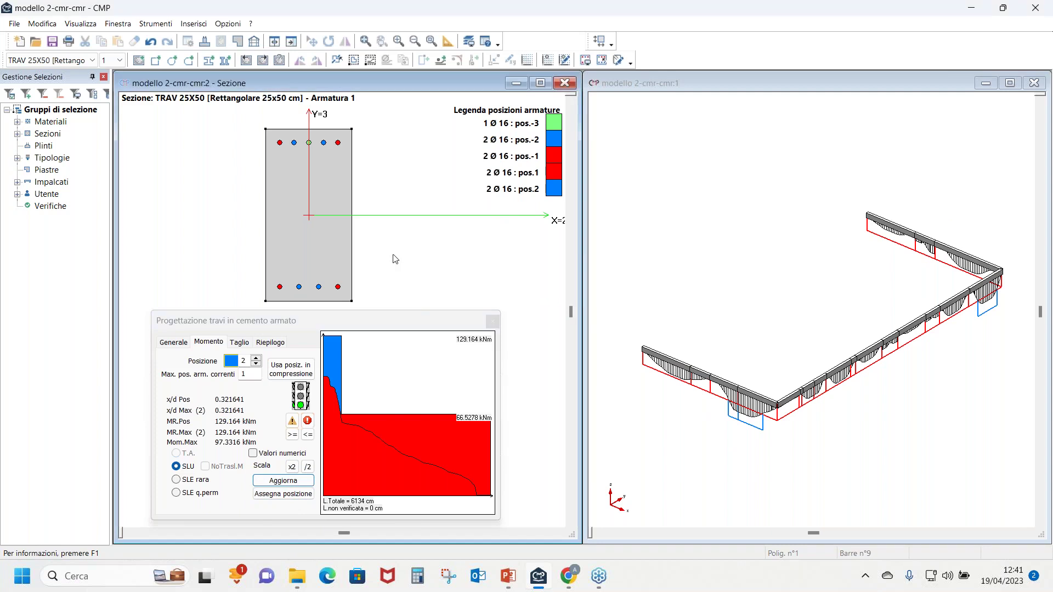
Change the diameter of the two intermediate lower bars to 12 mm
left_click_drag(296, 265, 344, 295)
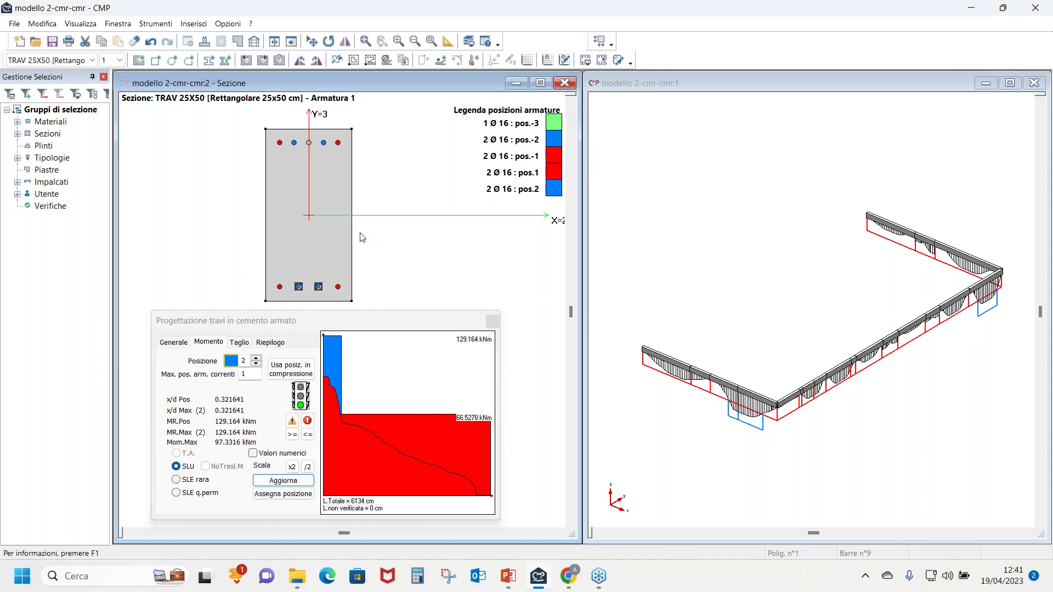
left_click(387, 59)
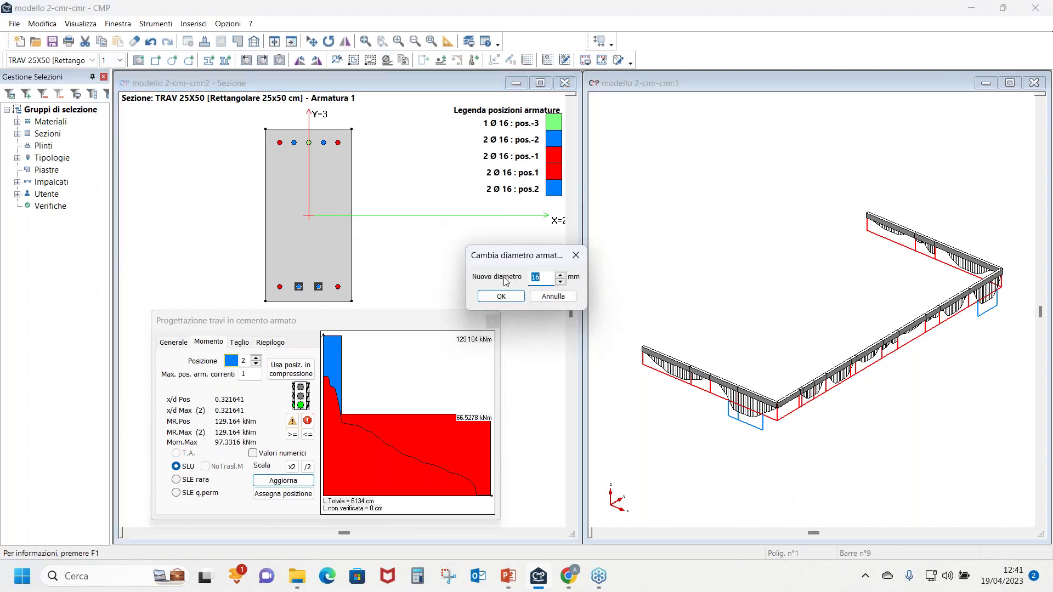
type("12")
left_click(523, 299)
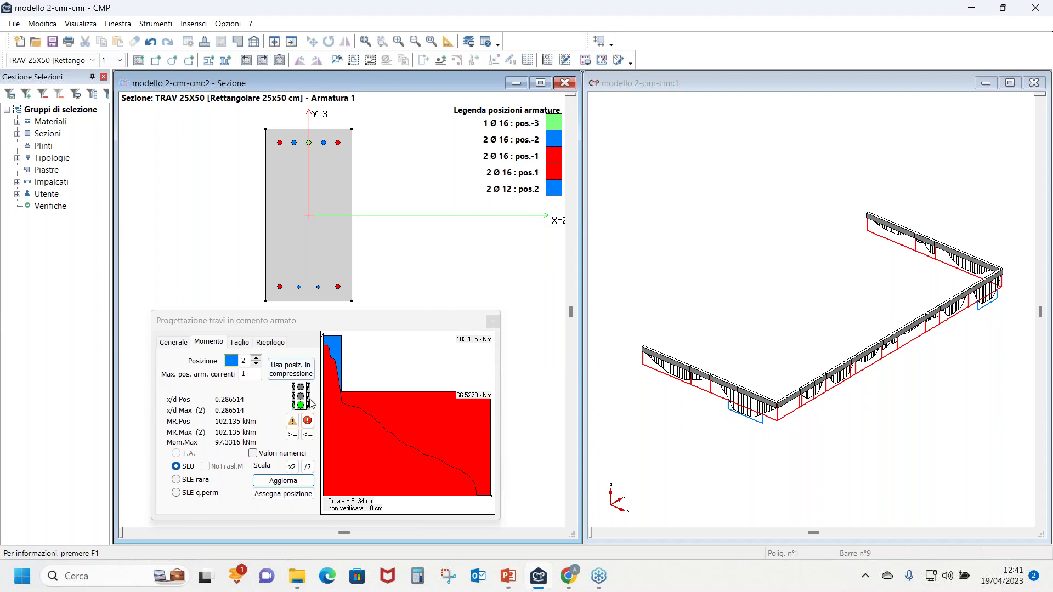
Show the beams' shear design and halve the scale of the 3D shear diagrams three times
left_click(245, 344)
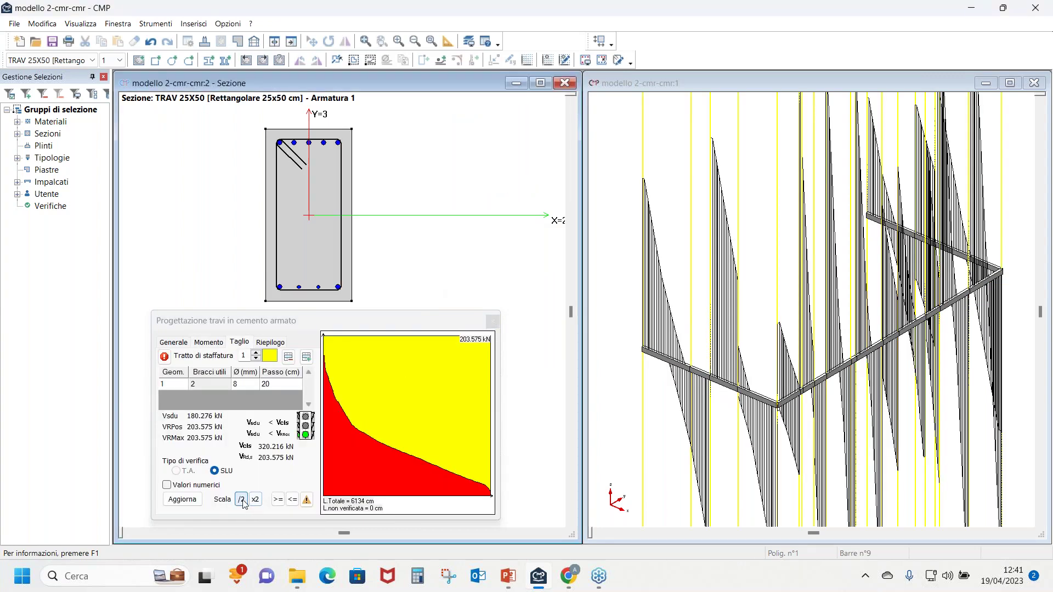
left_click(241, 500)
left_click(242, 499)
left_click(241, 500)
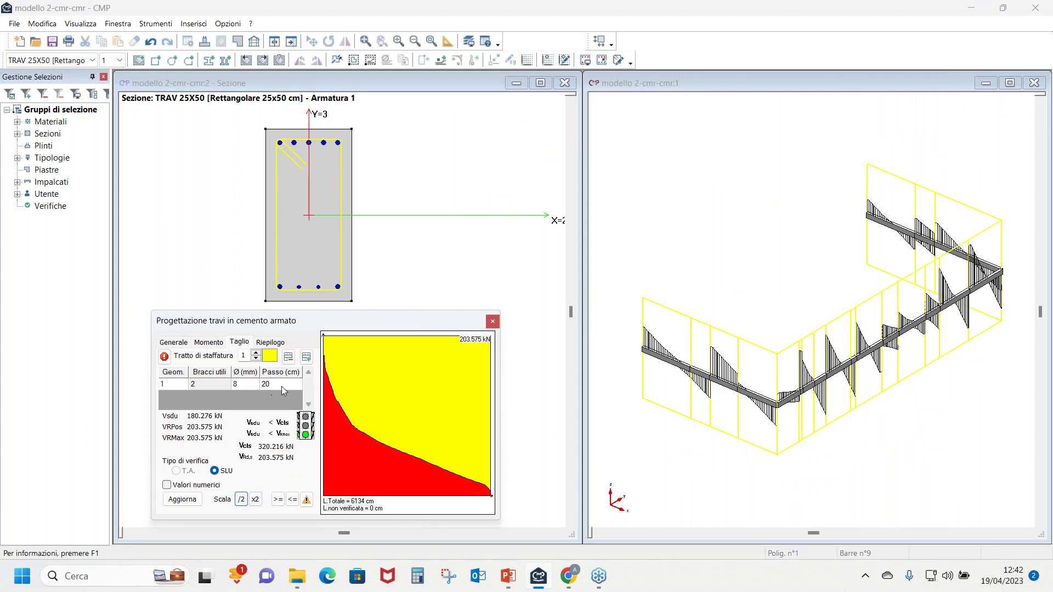
Return to the beams' moment design and bring up the general design settings with the code checks
left_click(206, 344)
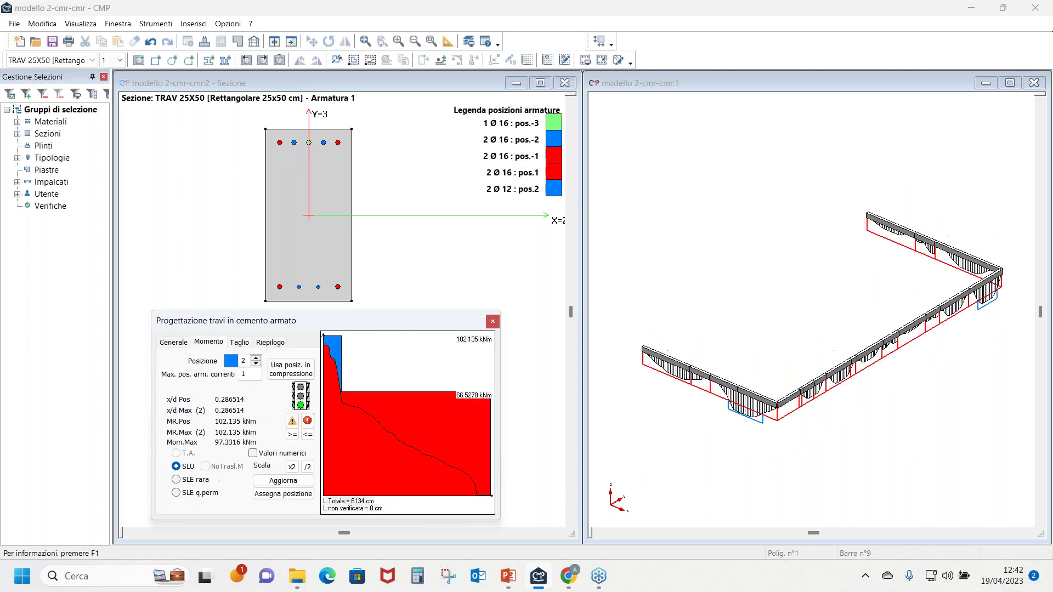
left_click(410, 230)
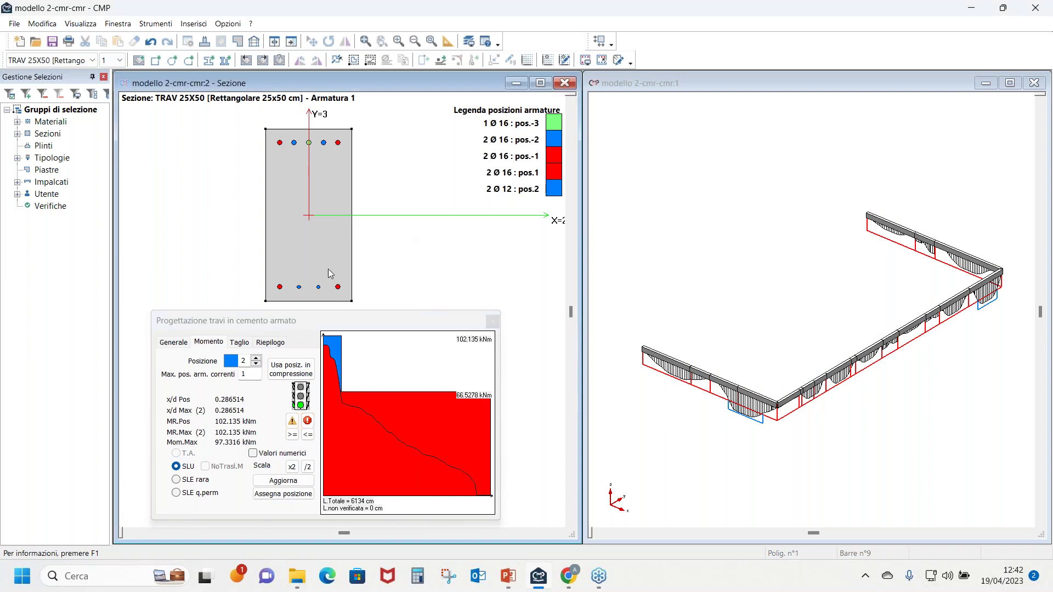
left_click(182, 344)
left_click(408, 185)
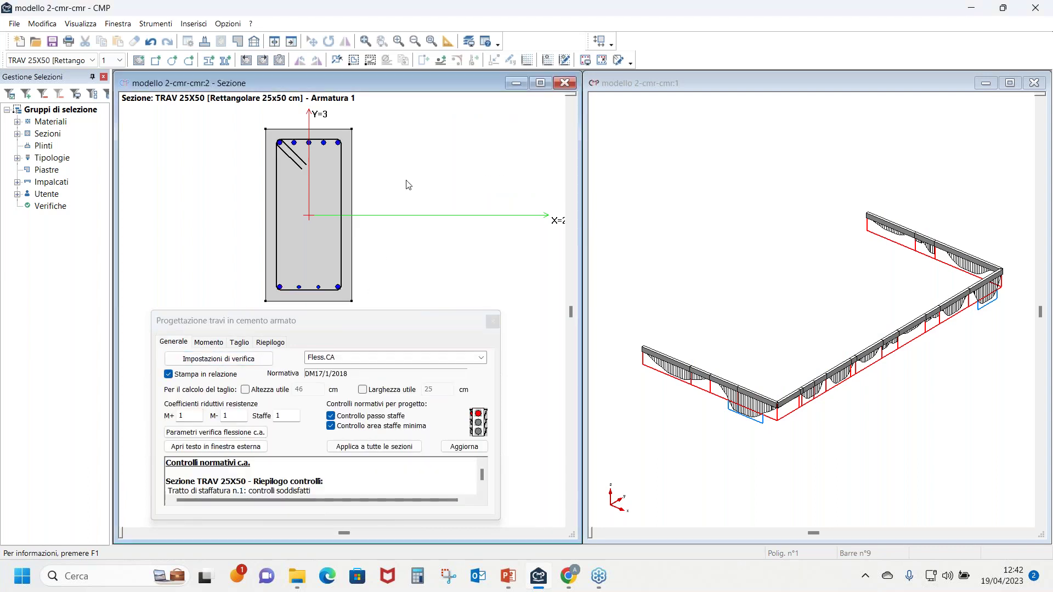
Insert one ordinary (Lenta) 12 mm bar at mid-height on each side of the section, between the upper and lower corner bars
left_click_drag(333, 128, 338, 285)
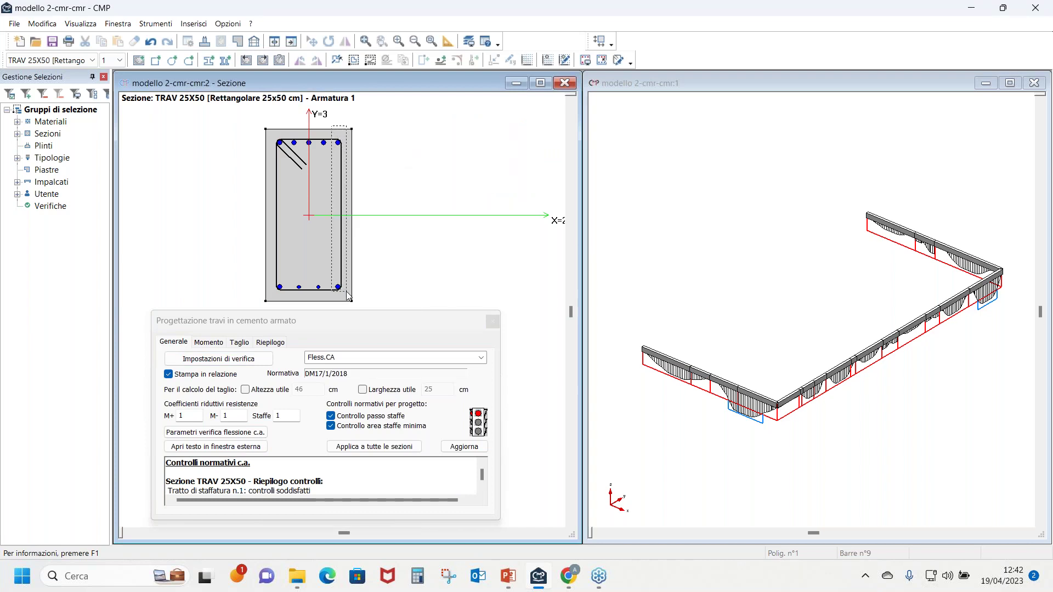
left_click(473, 63)
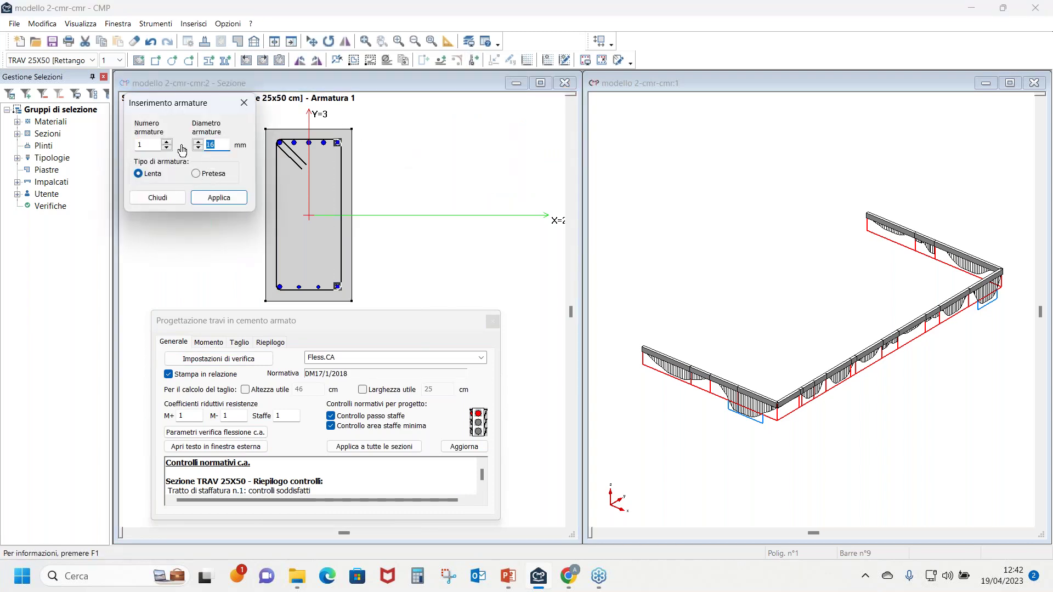
type("12")
left_click(220, 197)
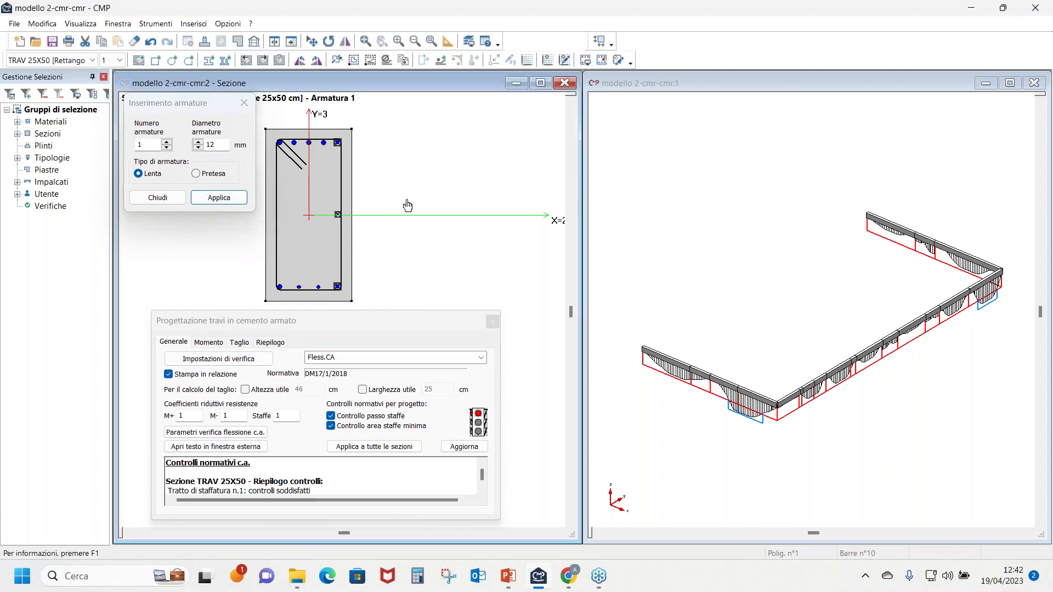
left_click_drag(275, 125, 290, 322)
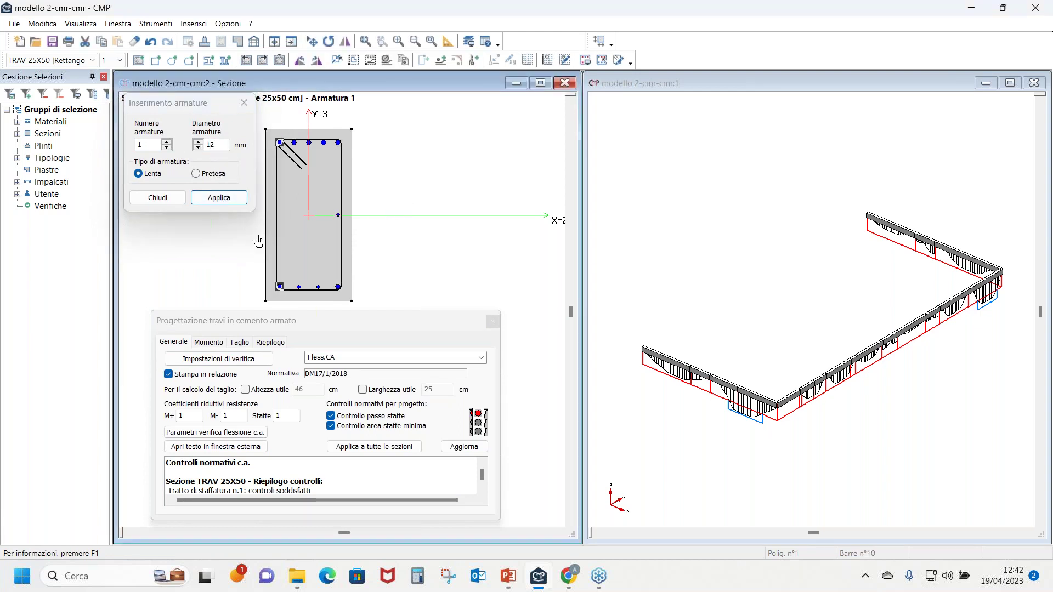
left_click(237, 200)
left_click(244, 102)
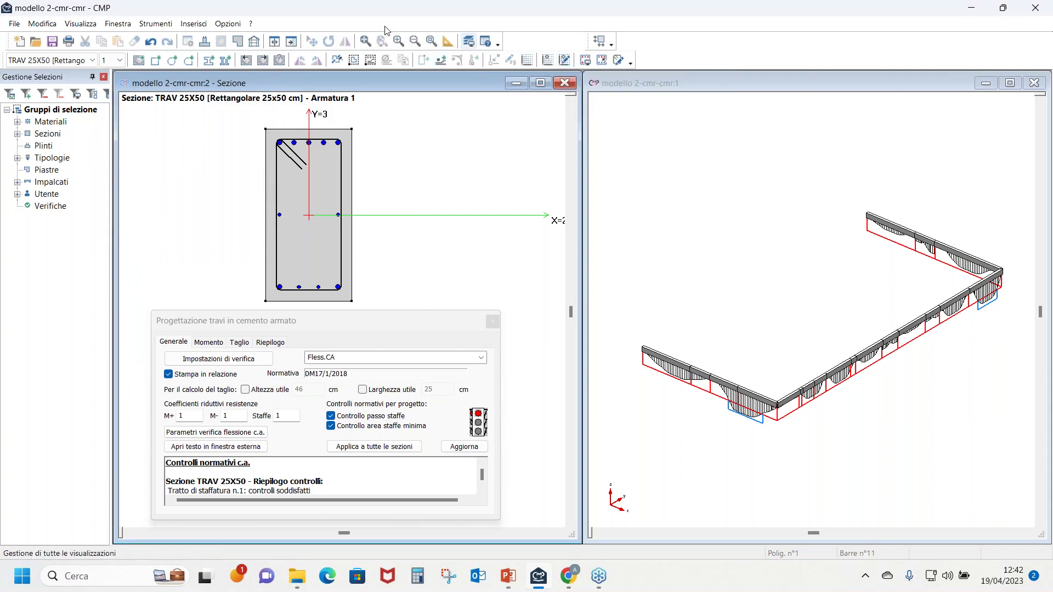
Define stirrup 2 as a non-structural (Non strutturale) tie linking the two mid-height side bars, 11 and 10, and apply it
left_click(193, 24)
left_click(221, 136)
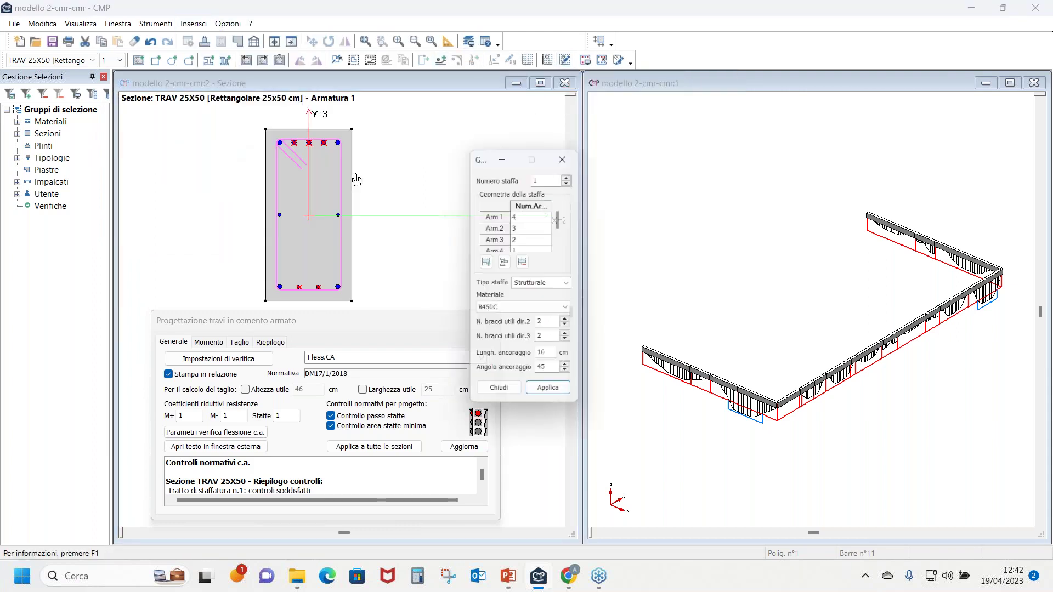
left_click(571, 174)
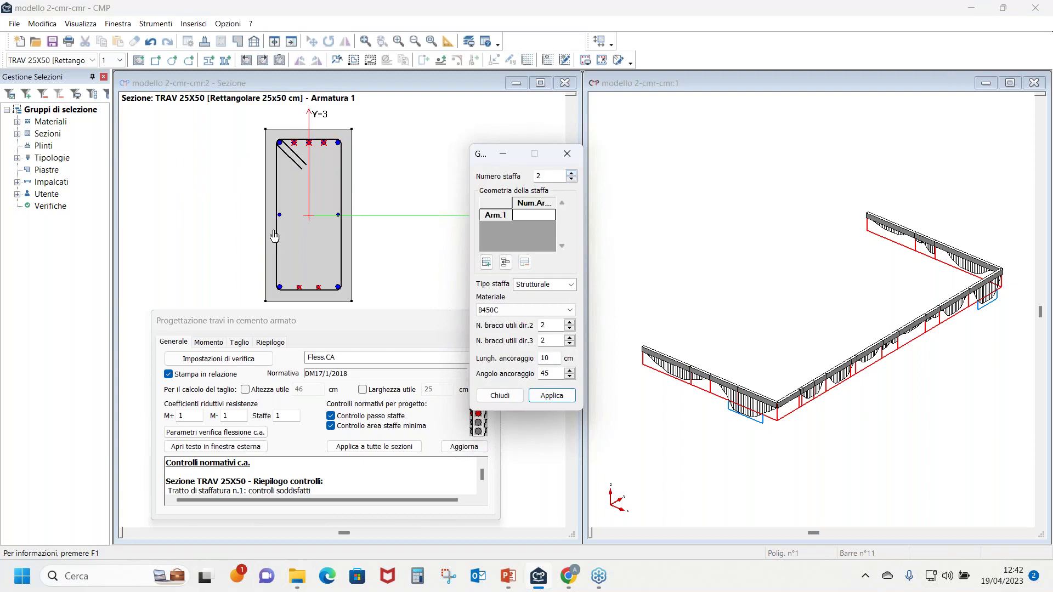
left_click(280, 215)
left_click(338, 215)
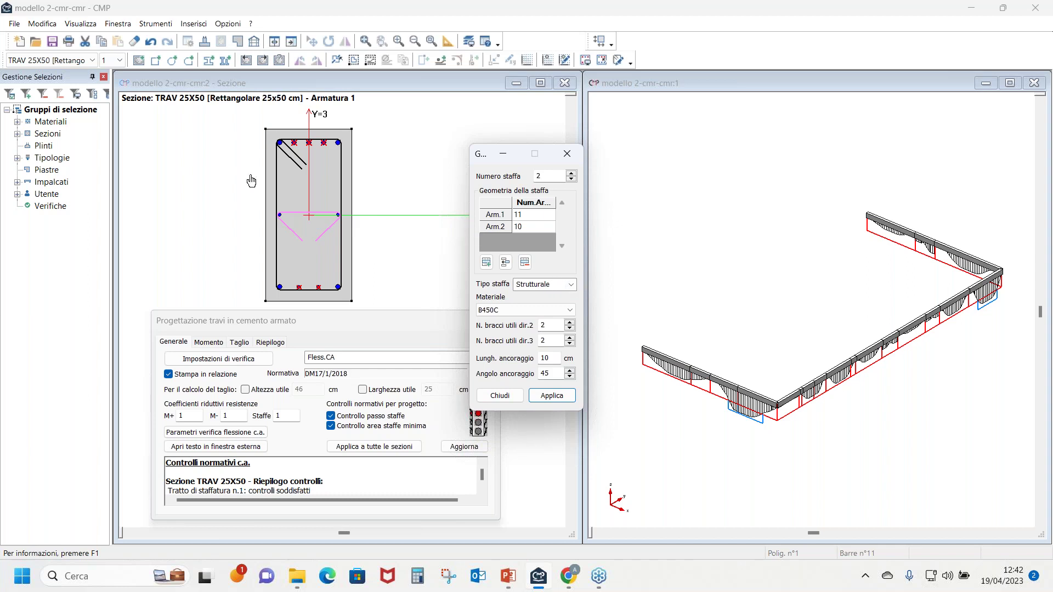
left_click(572, 285)
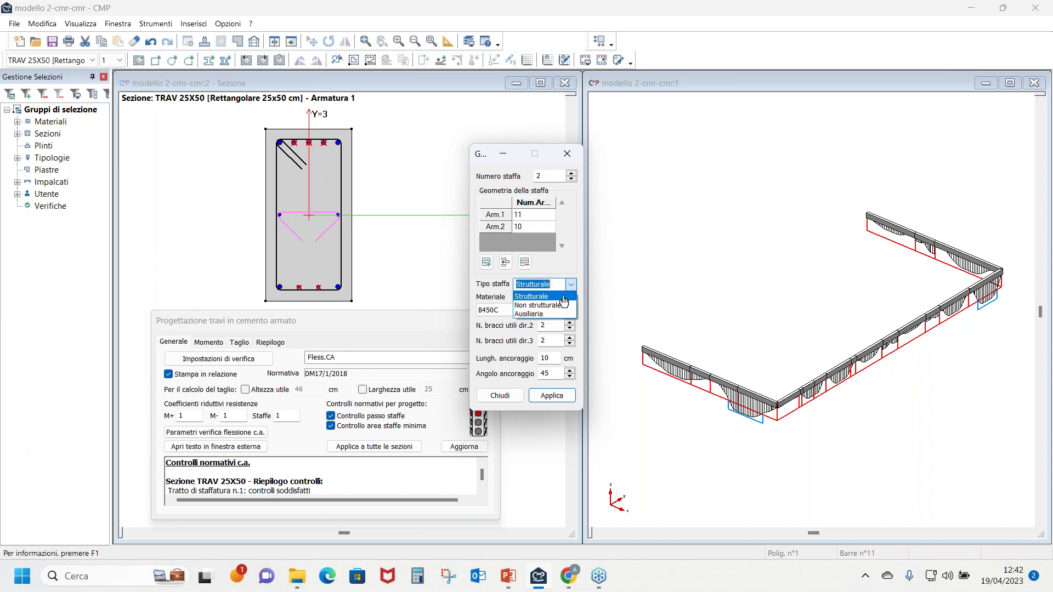
left_click(543, 306)
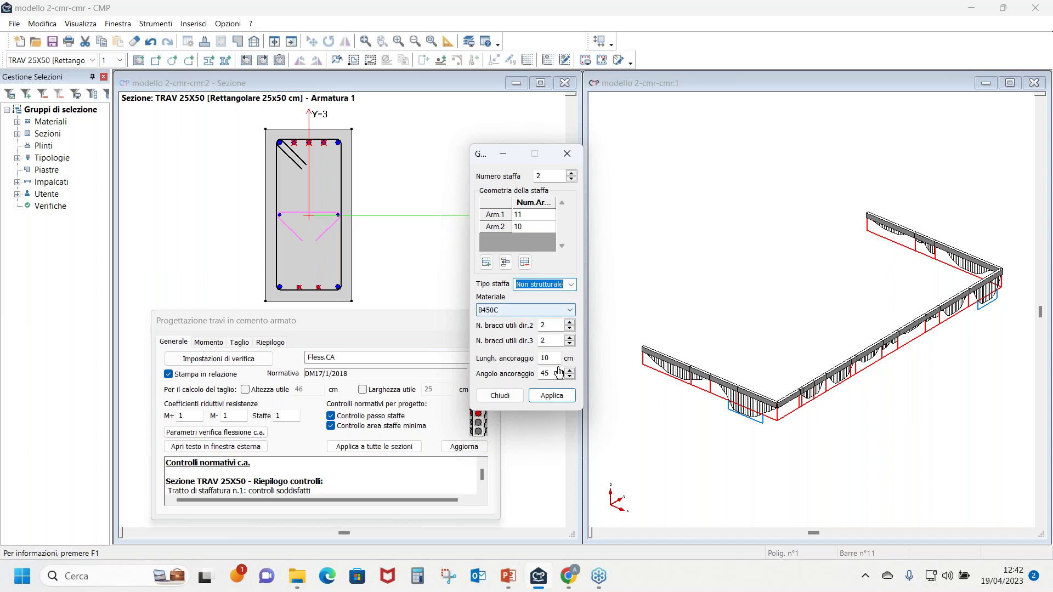
left_click(562, 402)
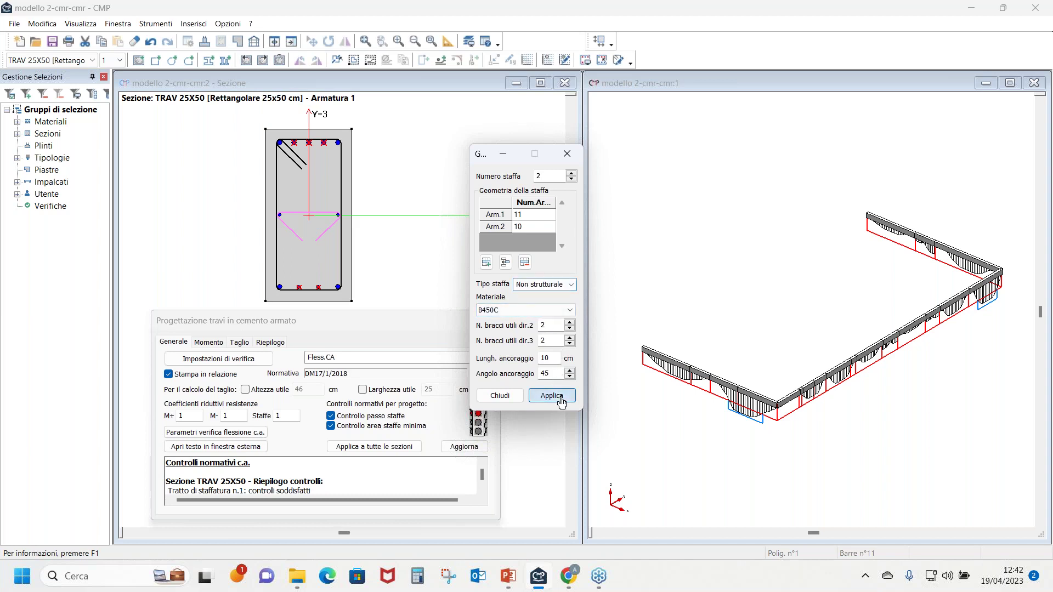
Update the TRAV 25X50 code checks and read the full check results in an enlarged separate window
left_click(568, 155)
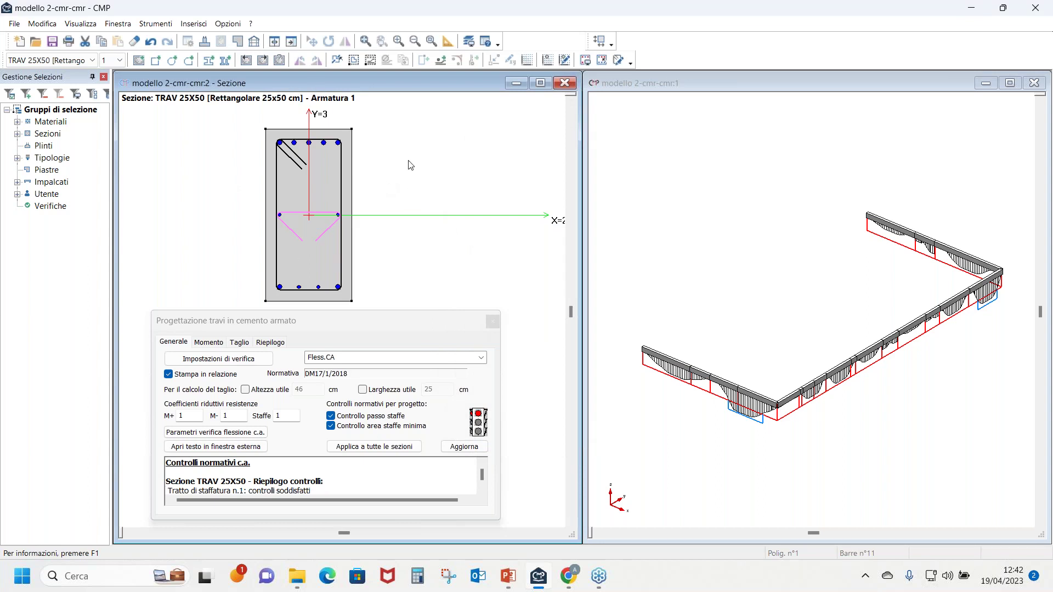
left_click(462, 448)
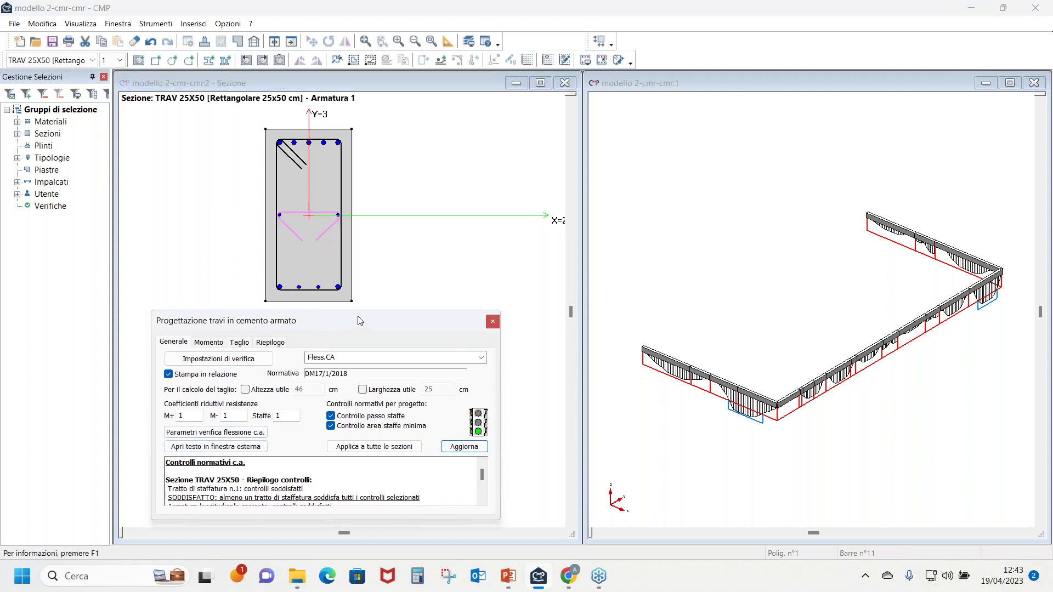
left_click_drag(360, 323, 362, 310)
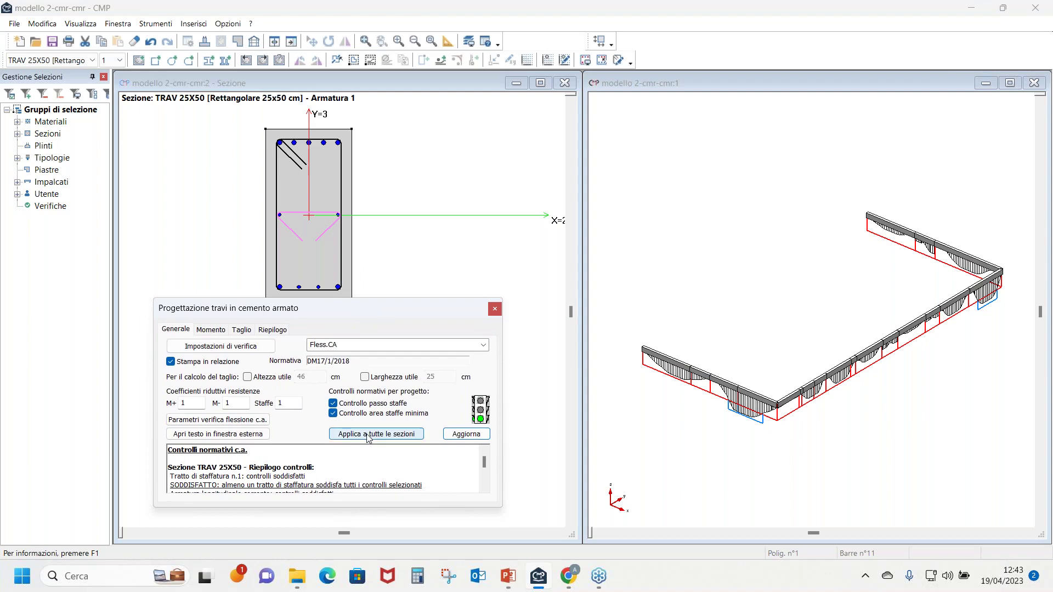
left_click(218, 434)
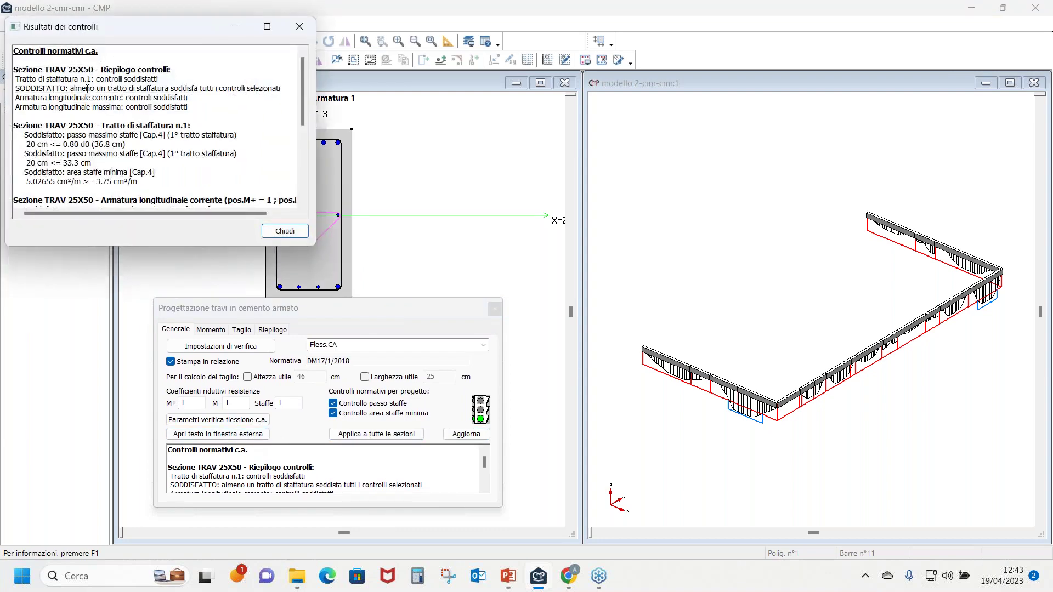
left_click_drag(316, 249, 380, 439)
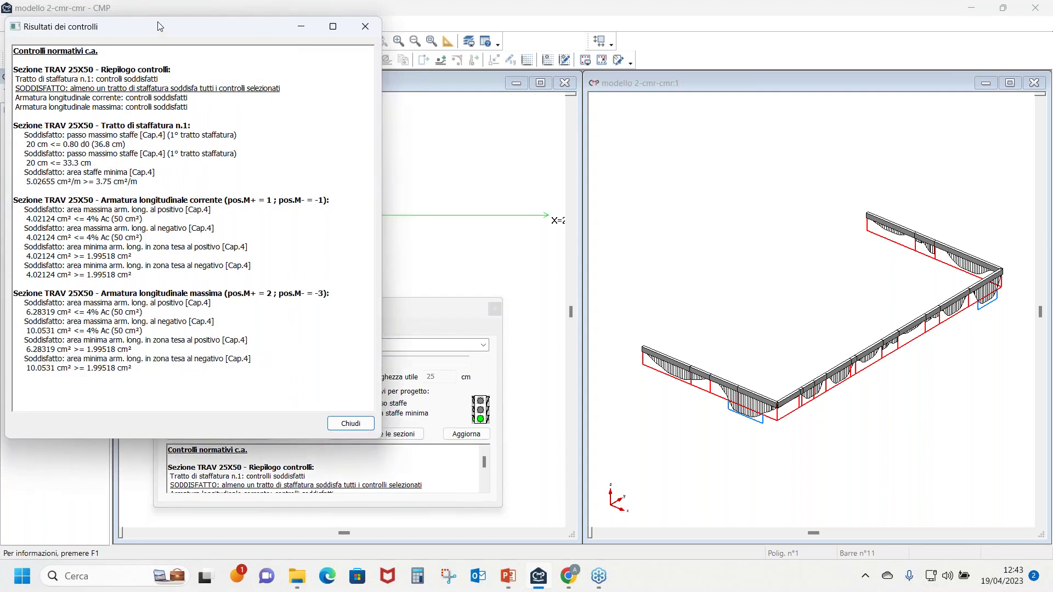
left_click_drag(174, 33, 211, 60)
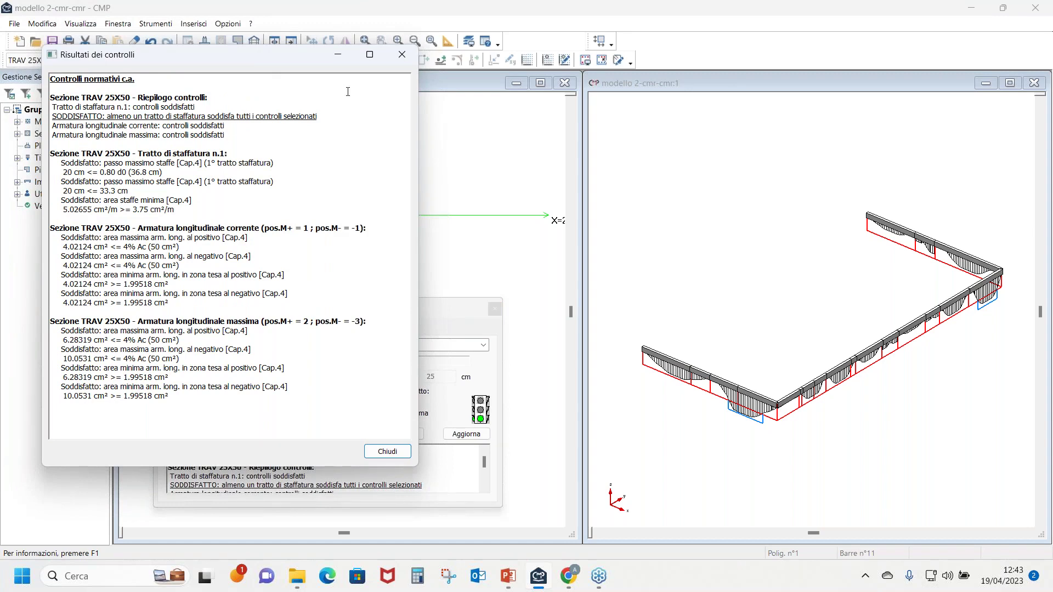
left_click(402, 55)
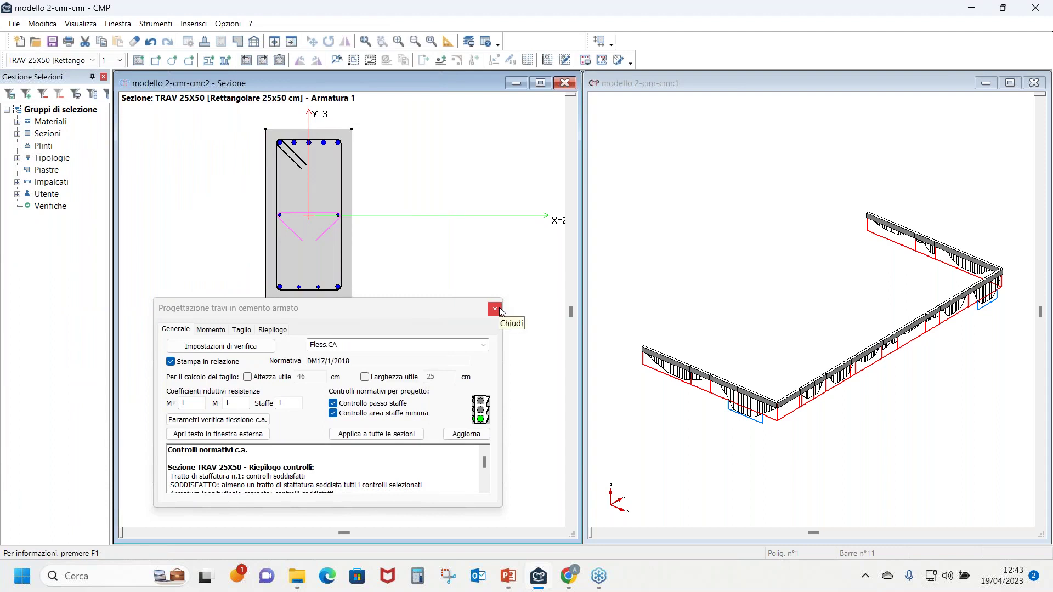
Leave the concrete beam design and display the proposed reinforcement (Proposte) on the 3D beams for editing
left_click(495, 309)
left_click(667, 202)
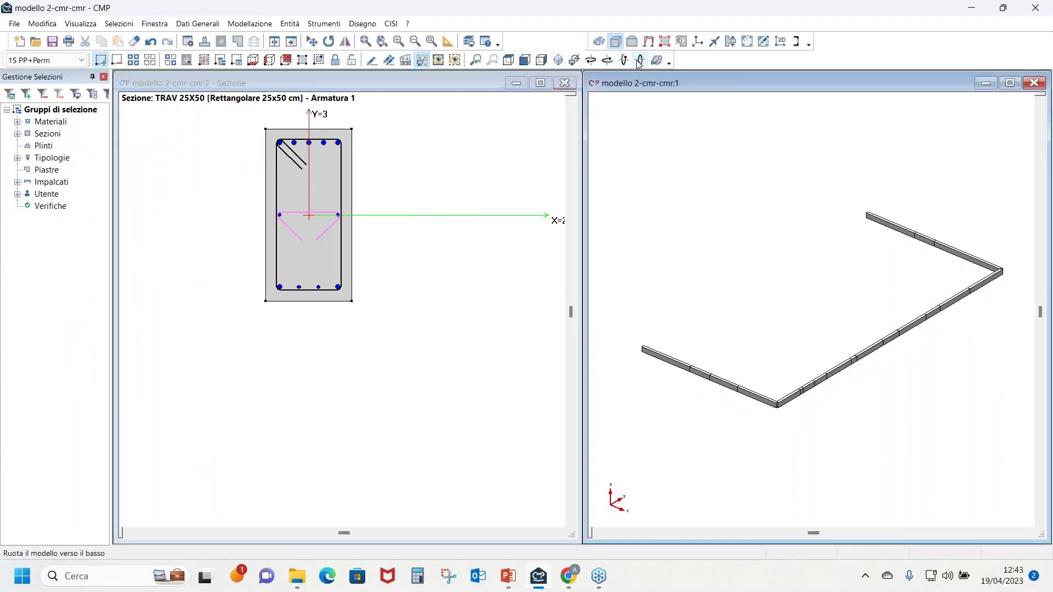
left_click(764, 41)
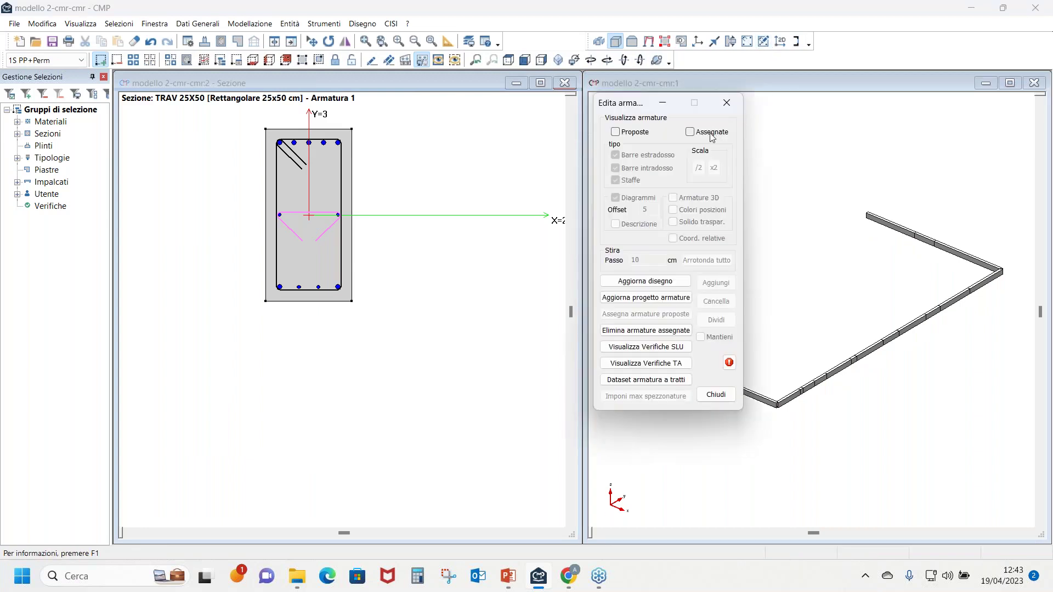
left_click(646, 133)
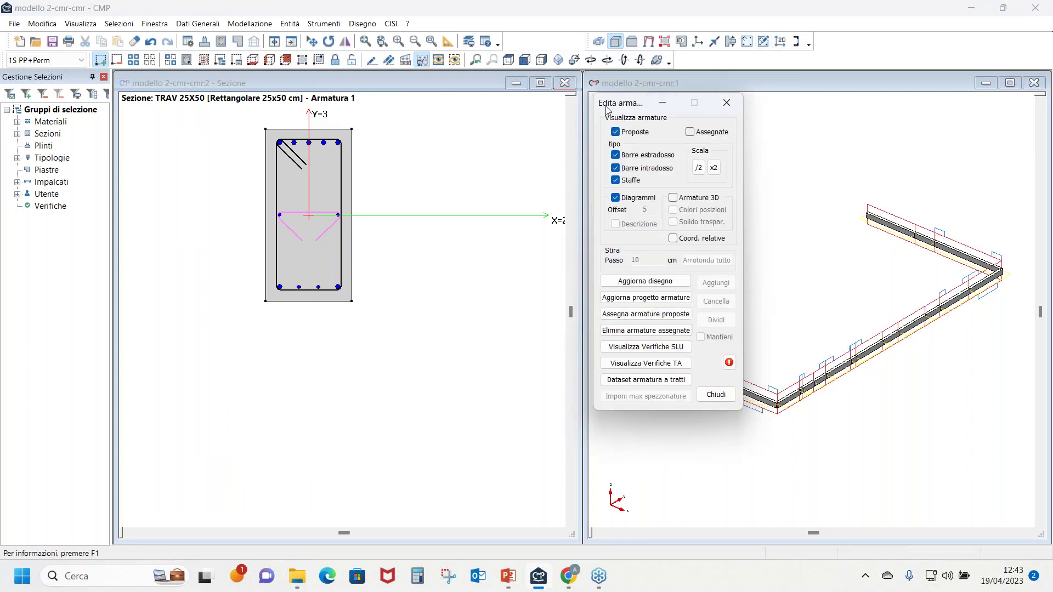
mouse_move(624, 108)
left_mouse_down()
mouse_move(434, 143)
mouse_move(434, 153)
left_mouse_up()
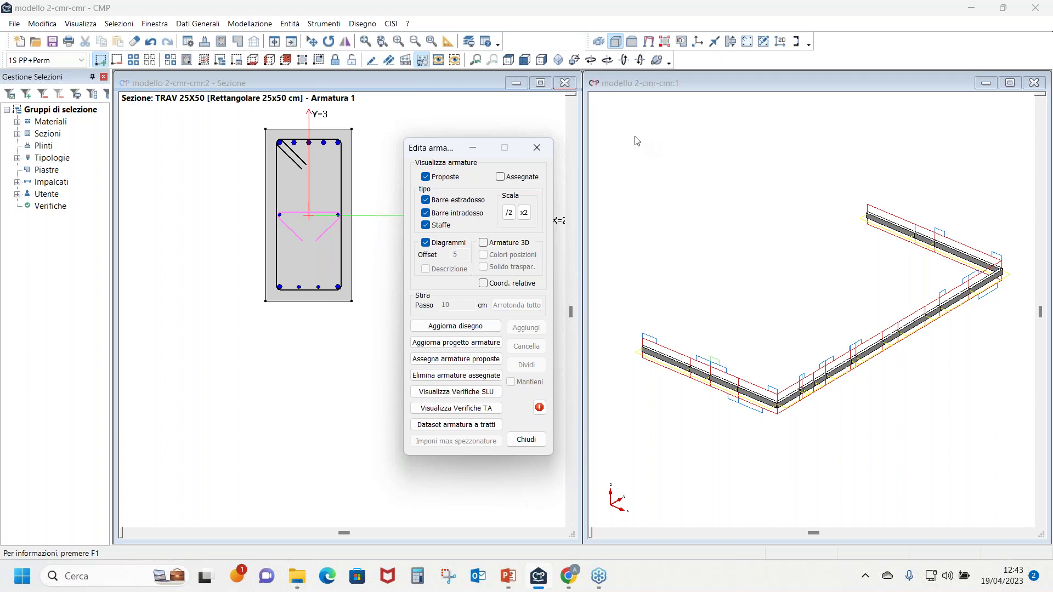
Assign the proposed reinforcement to the beams and display the assigned reinforcement (Assegnate) as well
left_click(471, 366)
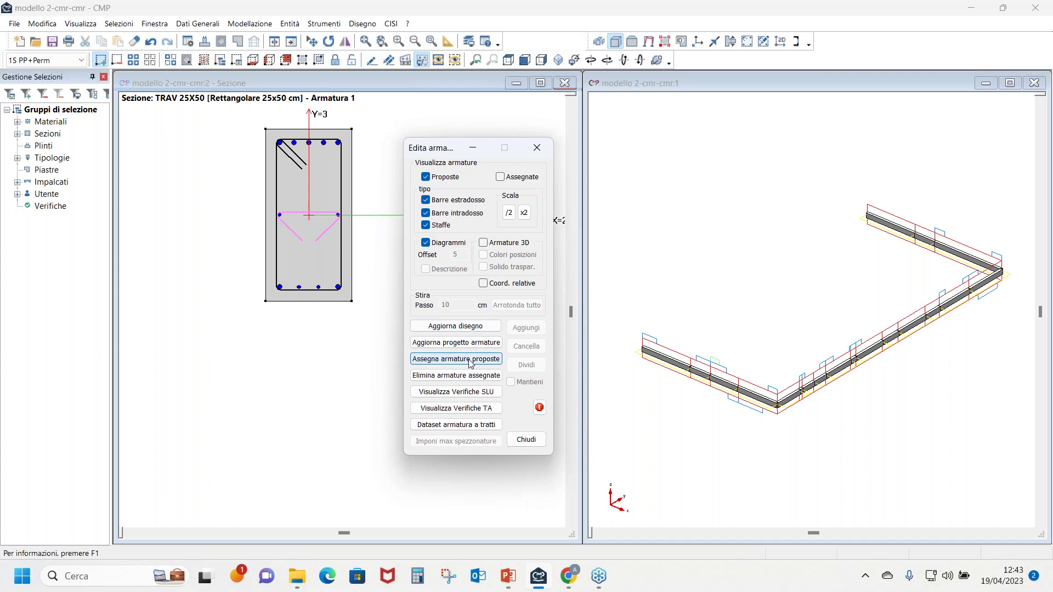
left_click(470, 364)
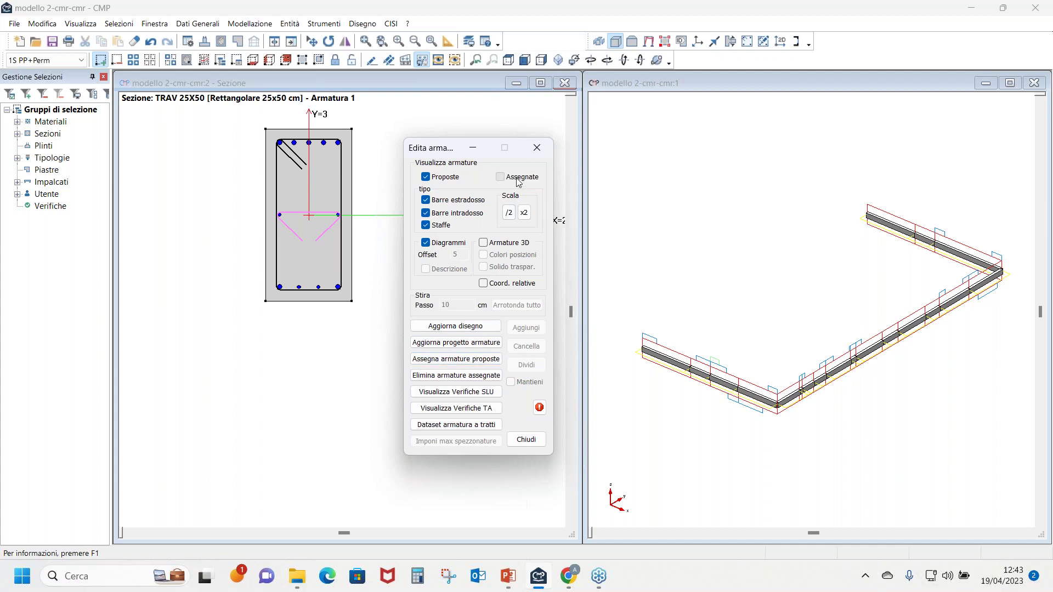
left_click(500, 177)
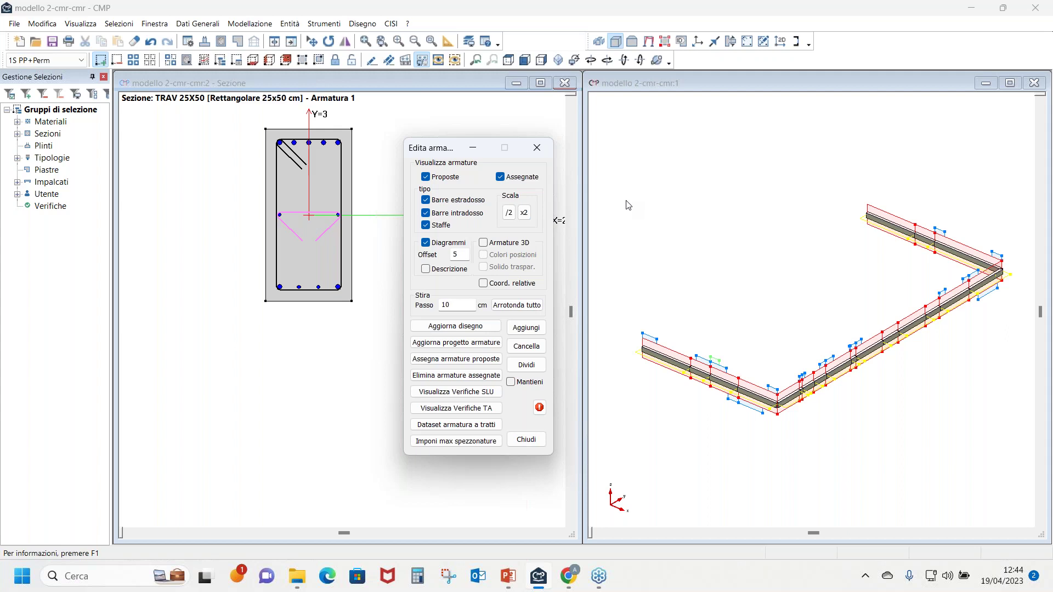
Add the reinforcement descriptions to the 3D diagrams, redraw them and examine the bar and stirrup labels
left_click(822, 203)
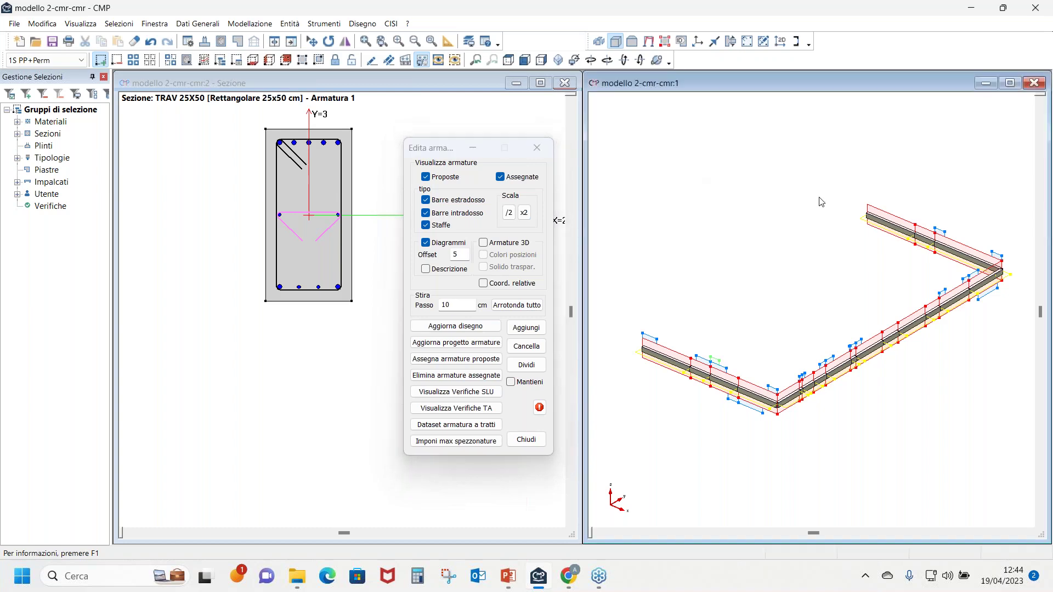
middle_click_drag(822, 203, 801, 208)
scroll(863, 222, "up", 2)
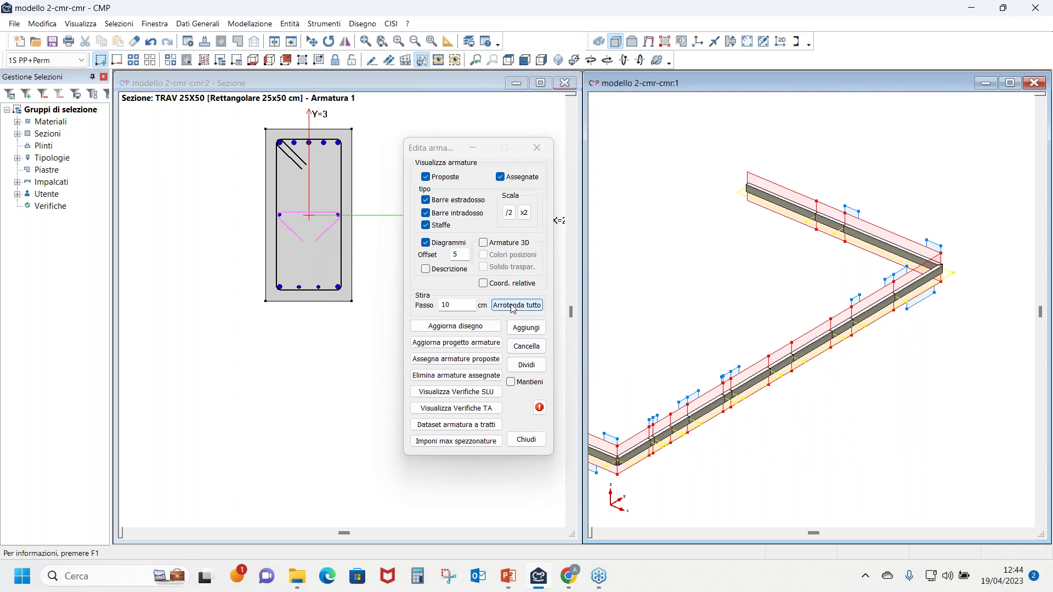
left_click(460, 272)
left_click(455, 326)
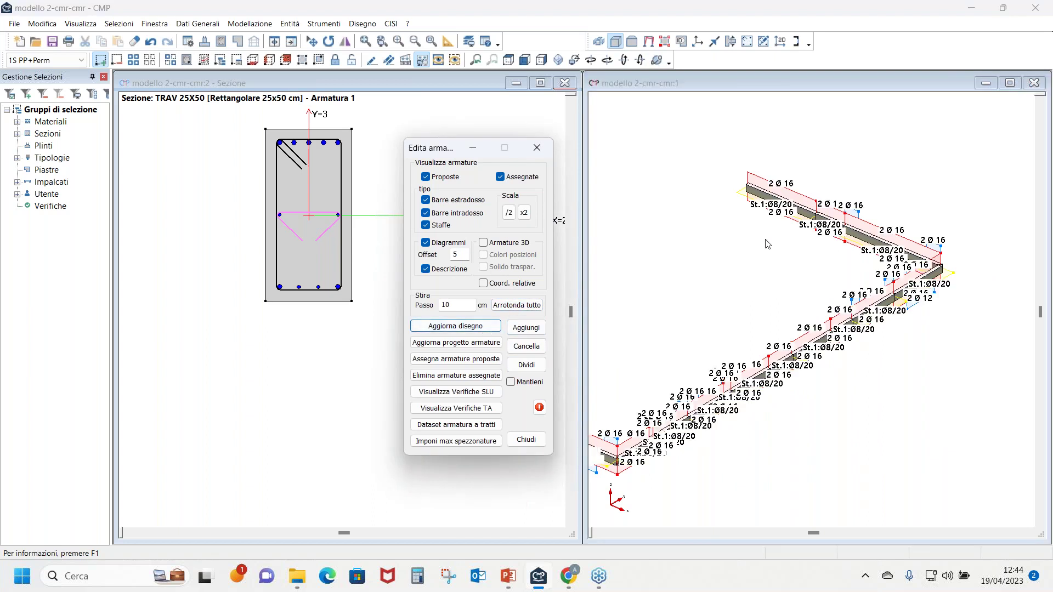
left_click(838, 229)
scroll(818, 304, "up", 3)
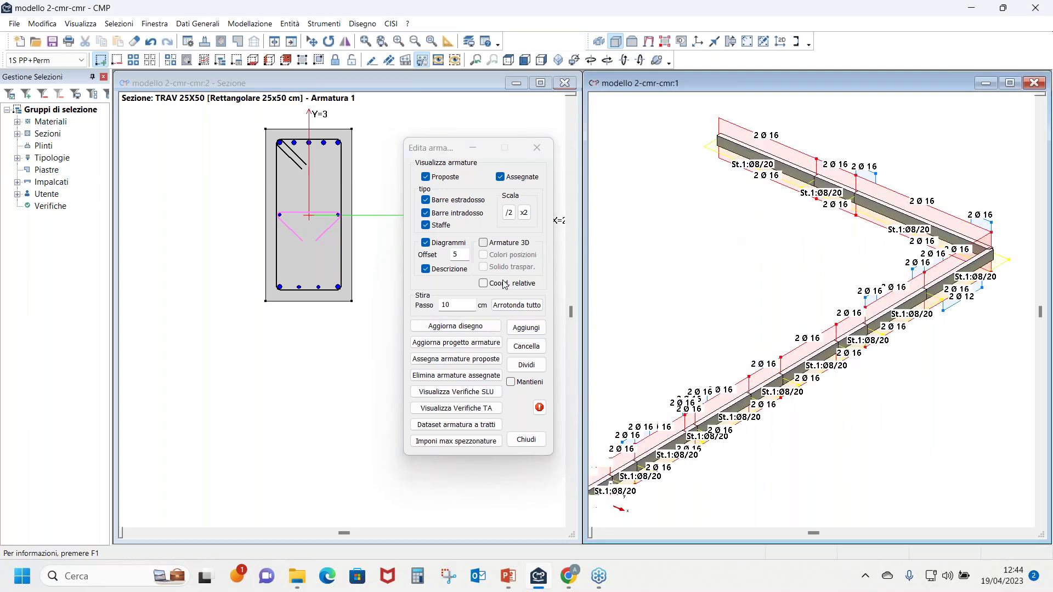
Replace the bar descriptions with relative coordinates on the 3D reinforcement diagrams and redraw them
left_click(504, 284)
left_click(427, 269)
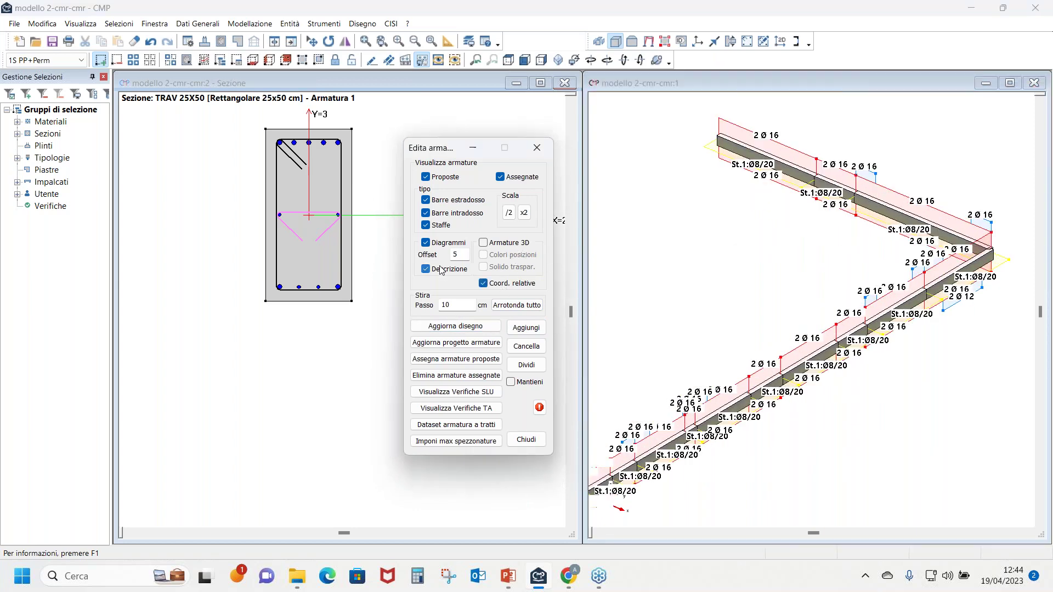
left_click(455, 326)
left_click(838, 217)
scroll(838, 215, "up", 2)
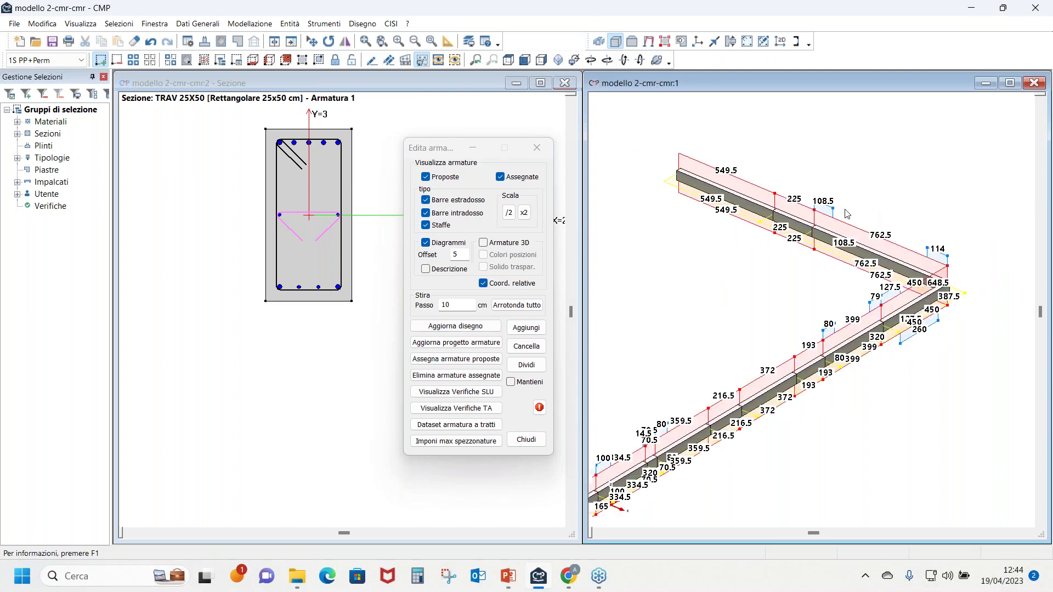
Stretch the extra top bars of the upper beam's 762.5 cm span to 158.5 cm at one end and 134 cm at the other
left_click_drag(839, 213, 865, 221)
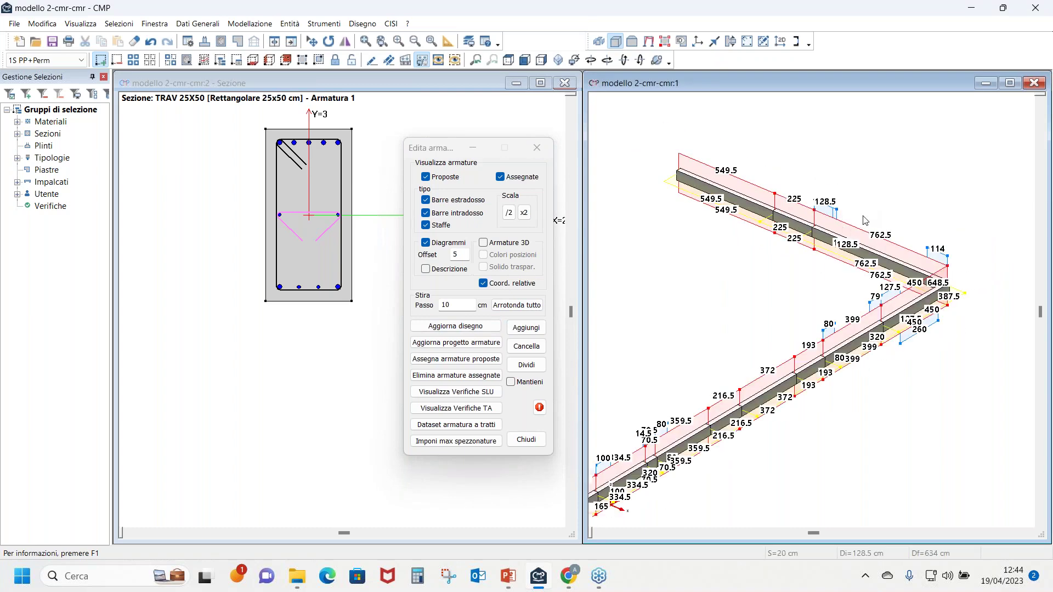
left_click(839, 297)
left_click_drag(839, 214, 842, 220)
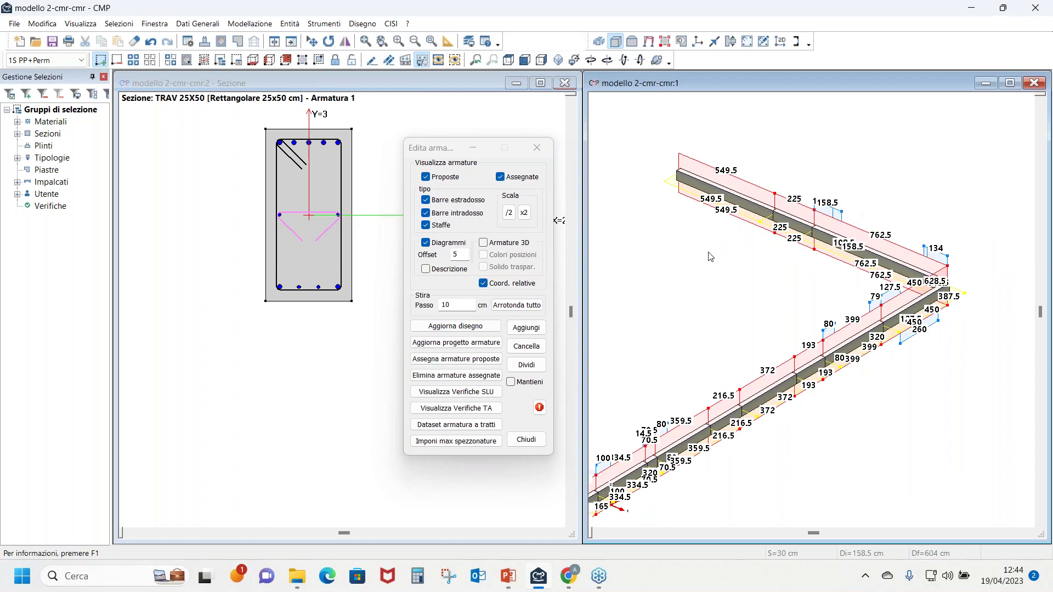
Recall the 762.5 cm span's segment reinforcement data, set the first negative-moment position to 134 cm, and assign it back to that beam
left_click(454, 426)
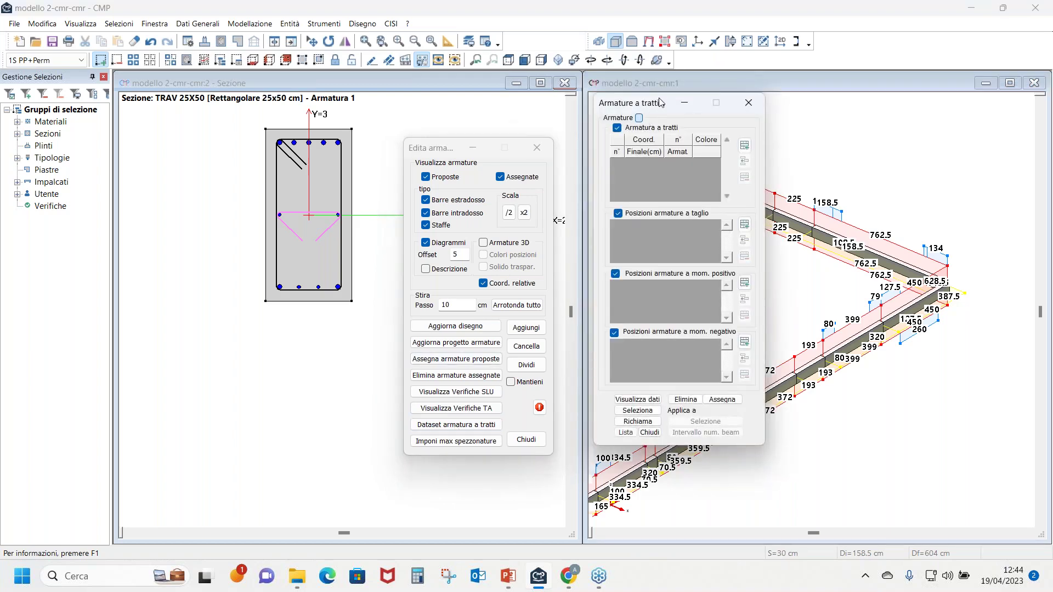
left_click_drag(661, 103, 545, 110)
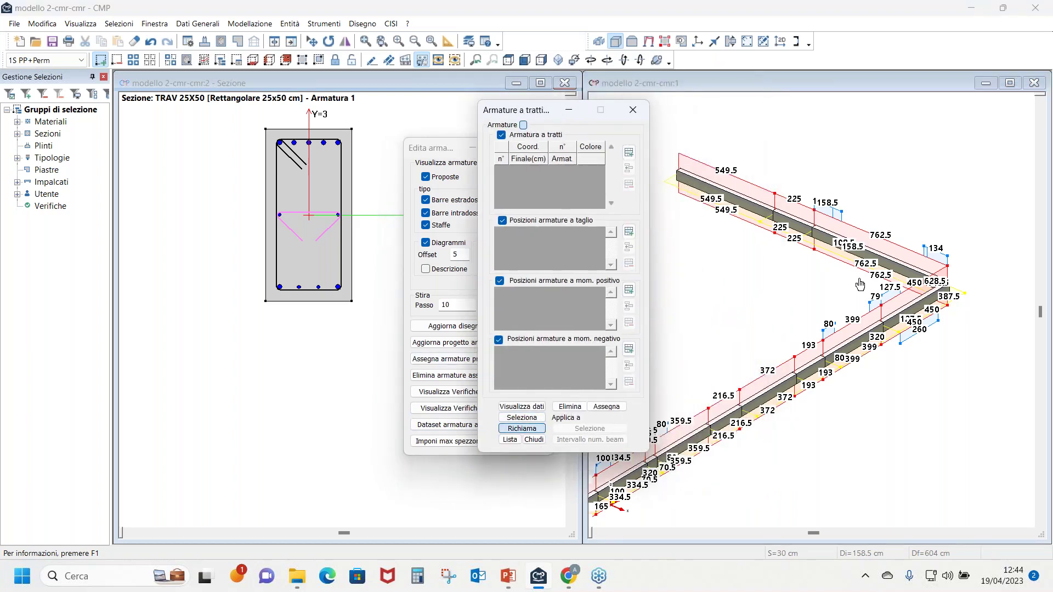
left_click(879, 264)
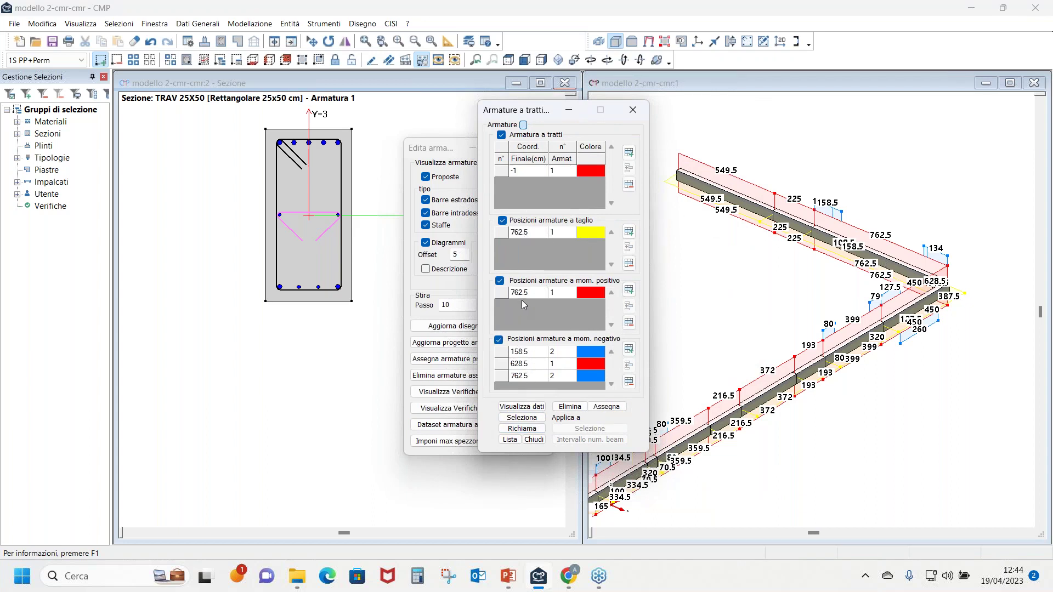
left_click(537, 355)
left_click_drag(543, 354, 493, 351)
type("134")
left_click(607, 406)
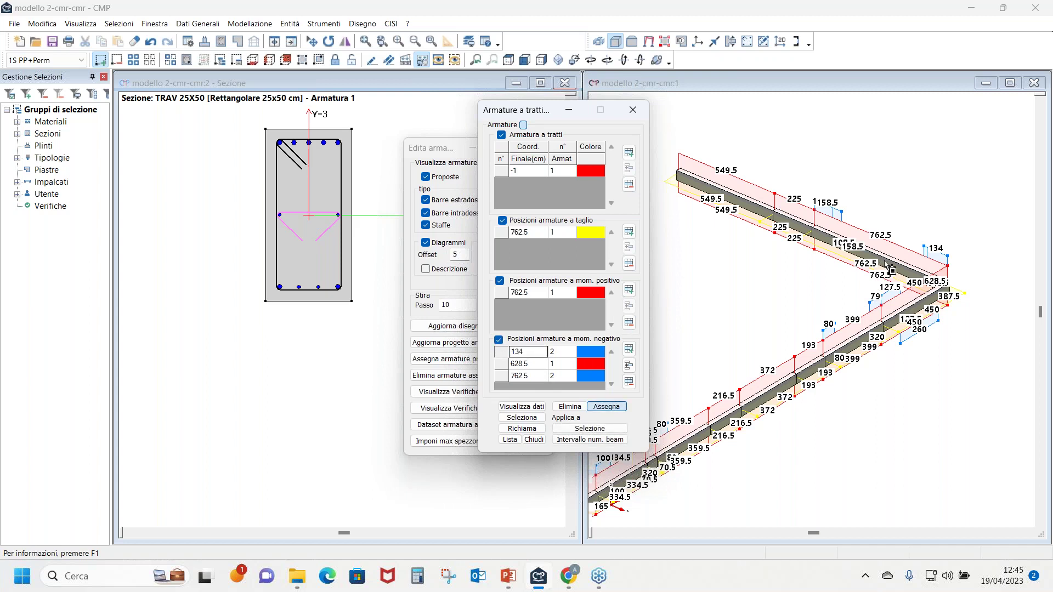
left_click(894, 248)
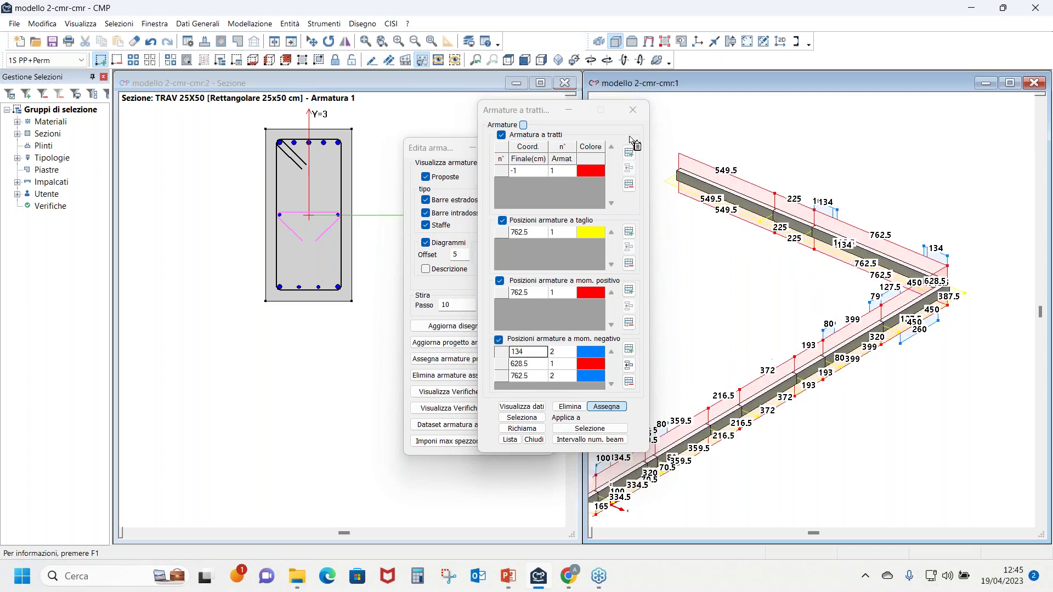
left_click(634, 110)
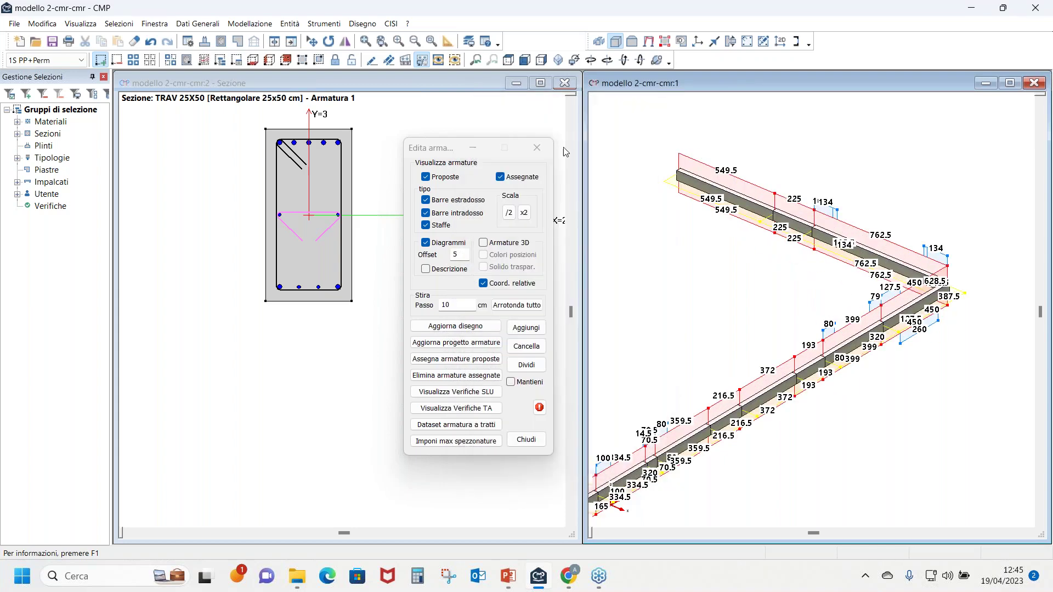
left_click(538, 148)
Maximise the 3D model window, display all entities of the structure, and orient the model in front elevation
left_click(1010, 82)
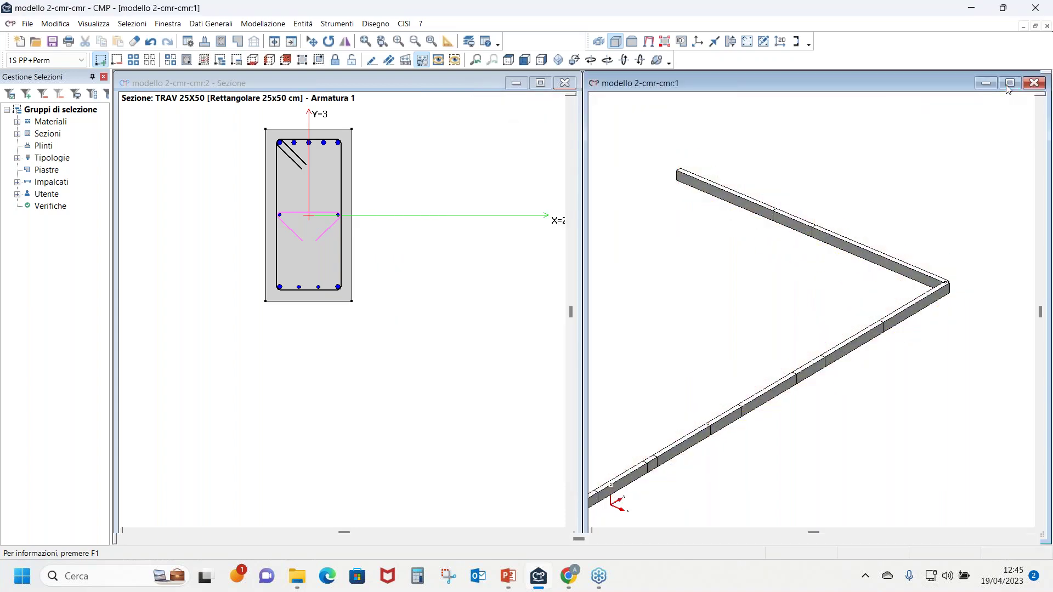
left_click(365, 41)
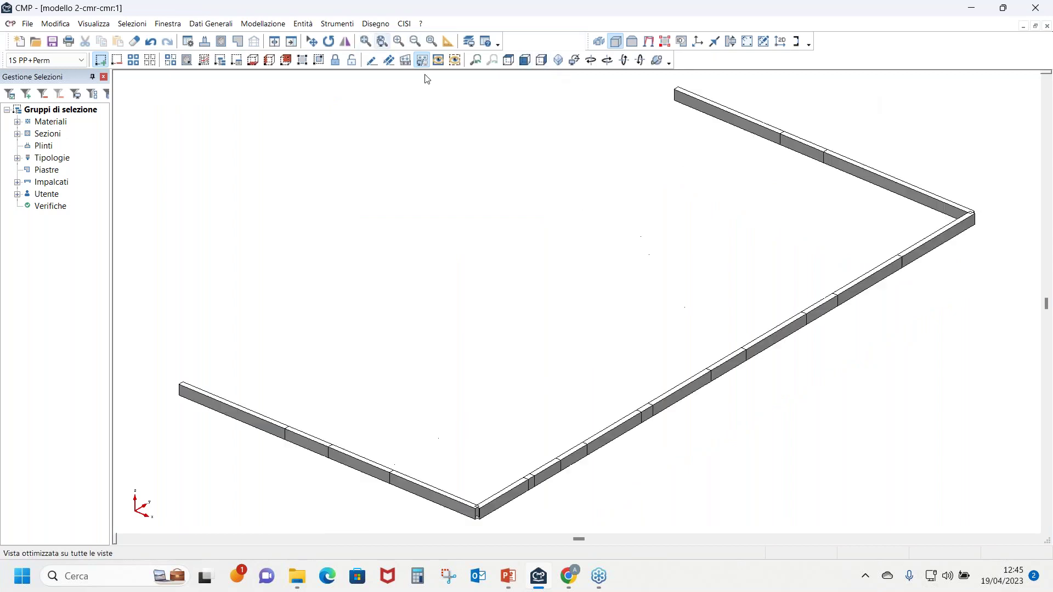
left_click(476, 59)
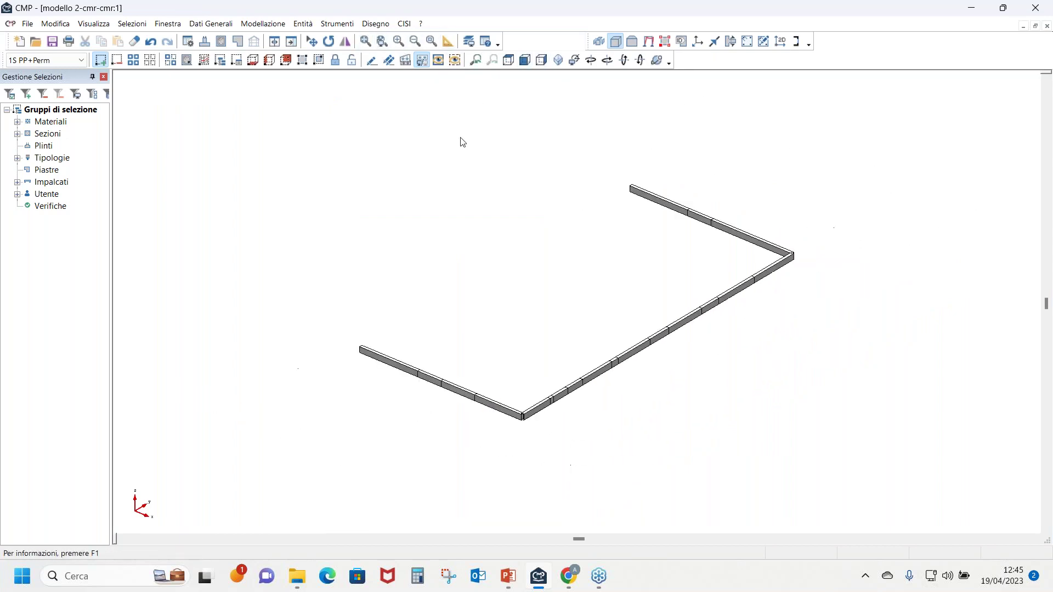
left_click(510, 60)
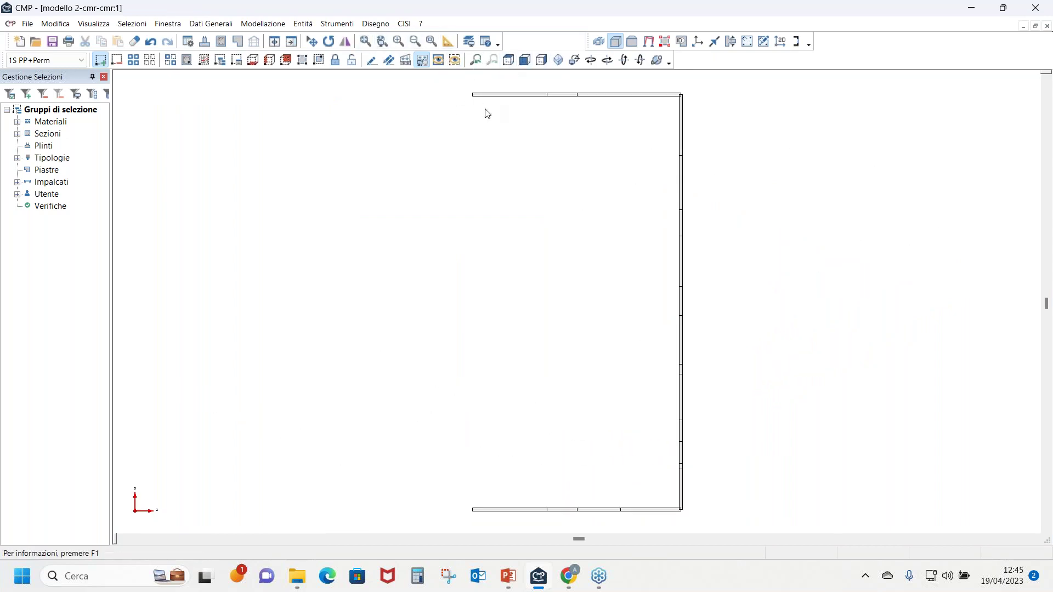
left_click(438, 59)
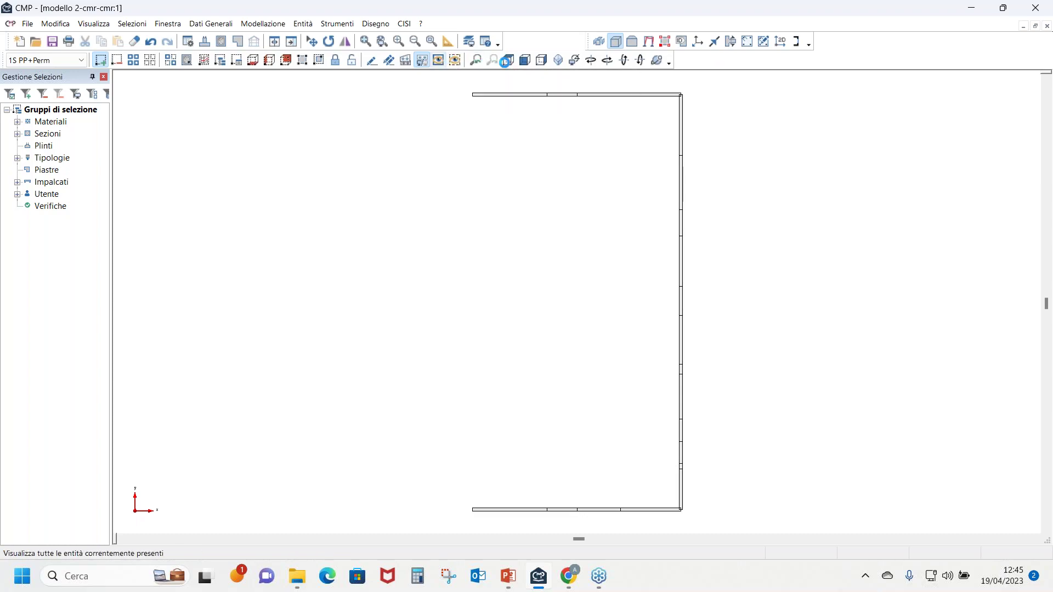
left_click(558, 60)
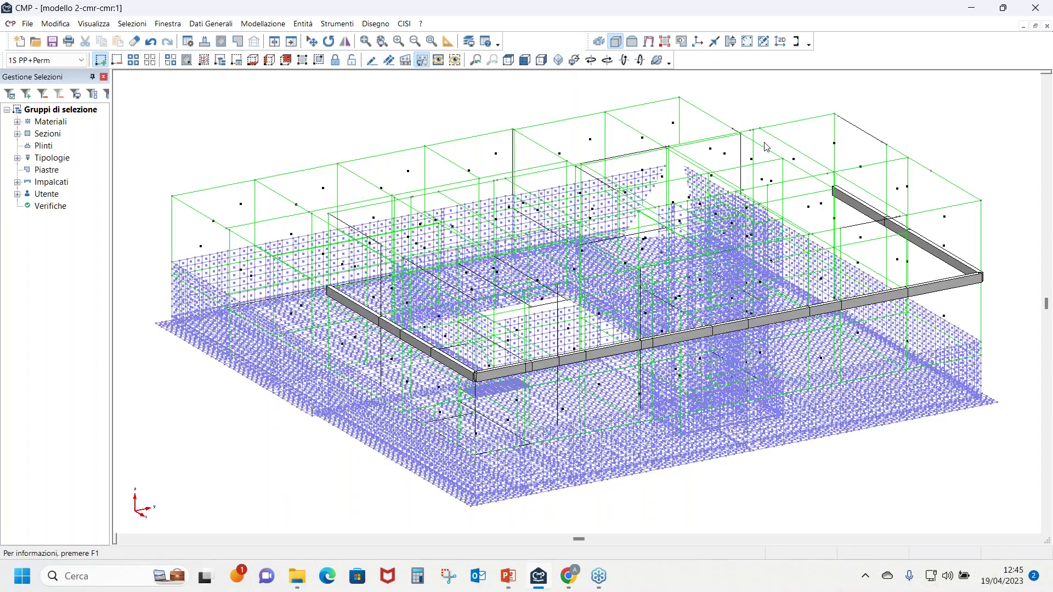
middle_click_drag(763, 146, 702, 147)
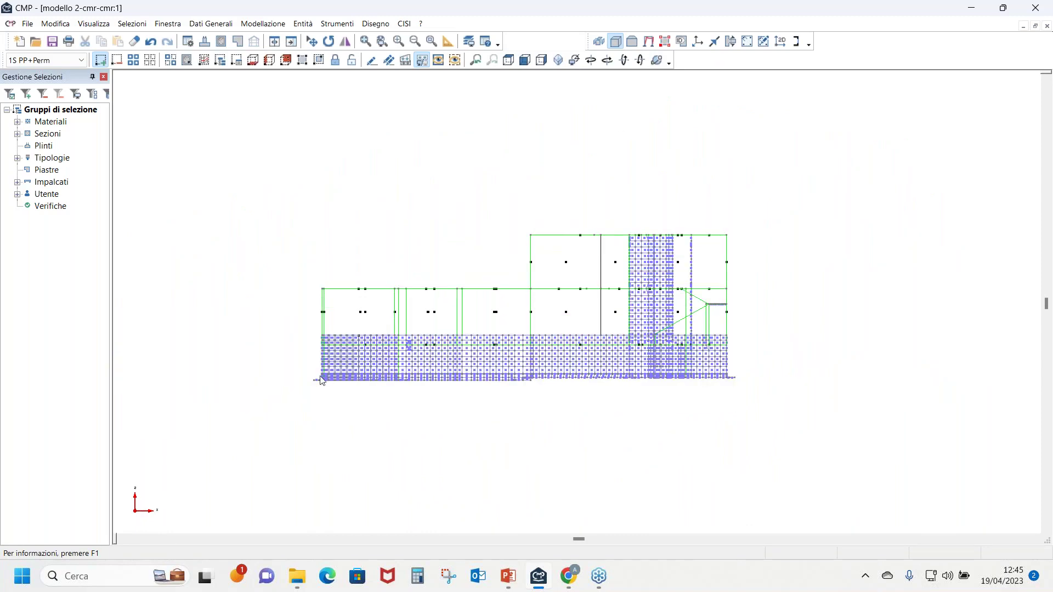
Select the foundation slab in the front elevation, display only that slab, turn off the solid view and orient it in plan
left_click_drag(563, 411, 571, 414)
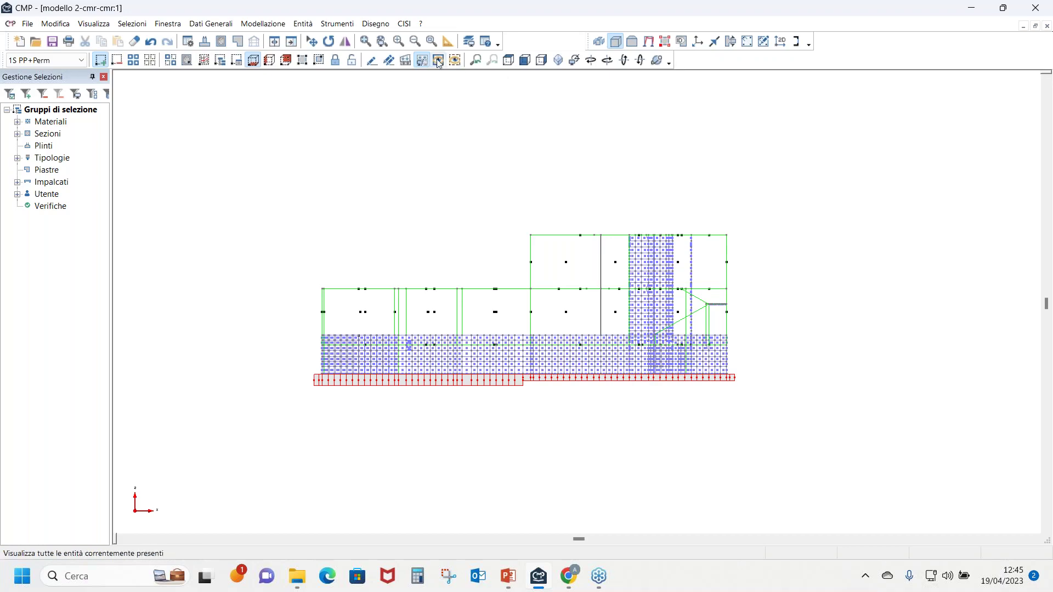
left_click(455, 60)
left_click(558, 60)
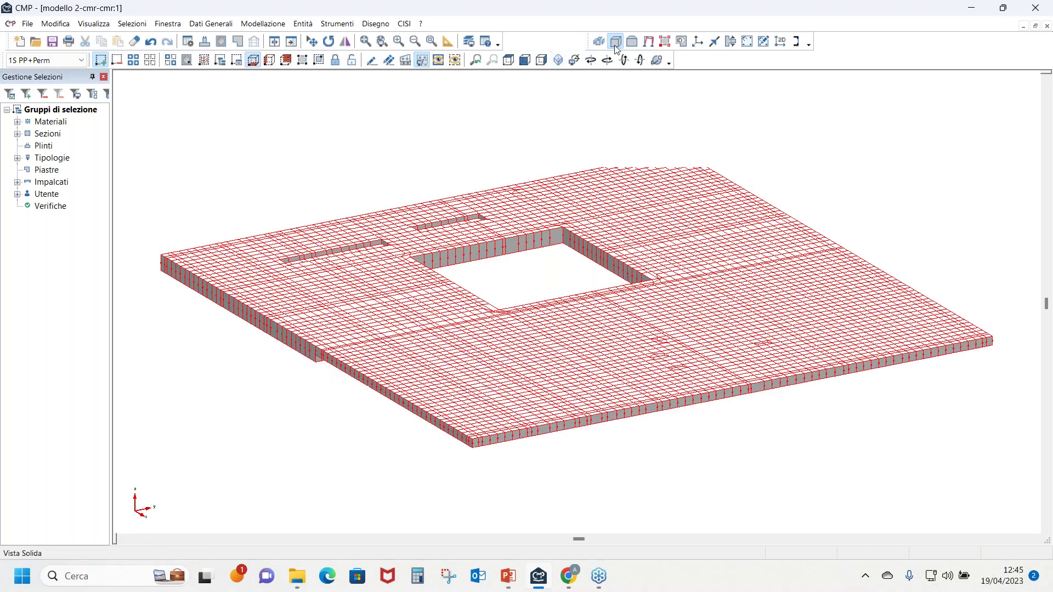
left_click(615, 41)
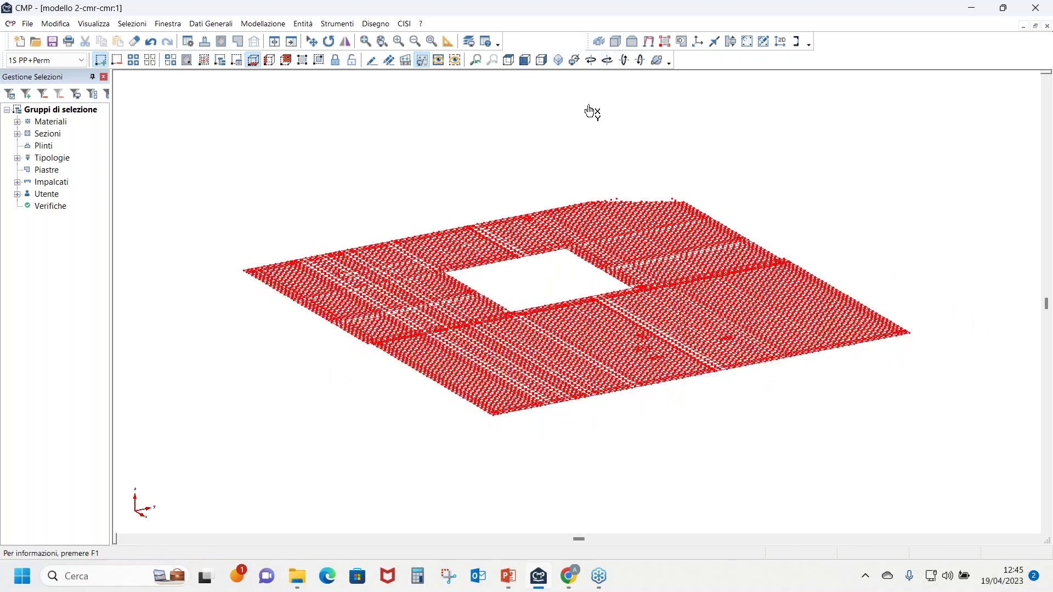
left_click(509, 61)
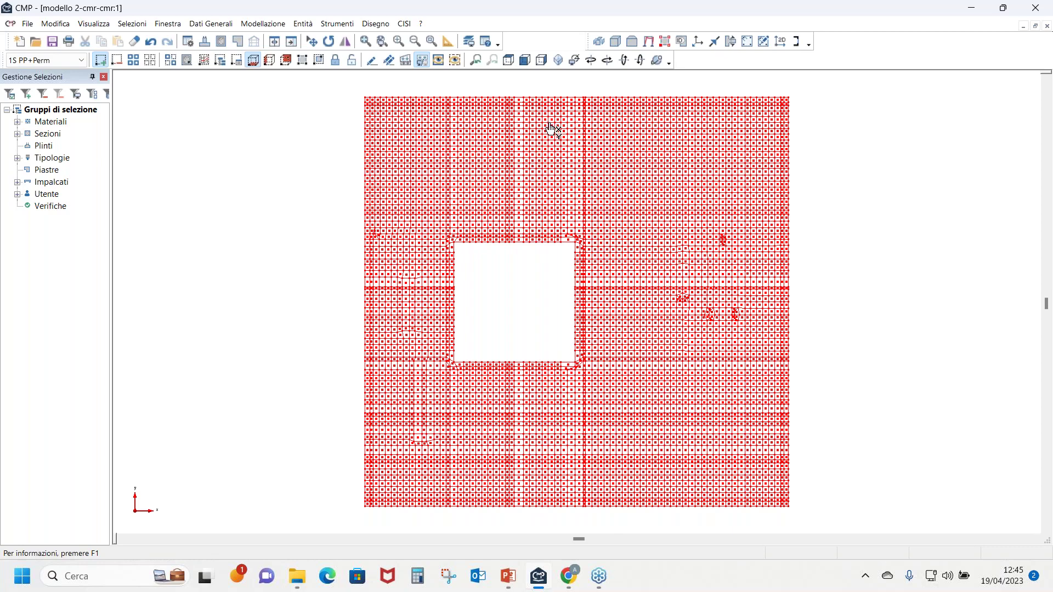
scroll(560, 142, "down", 1)
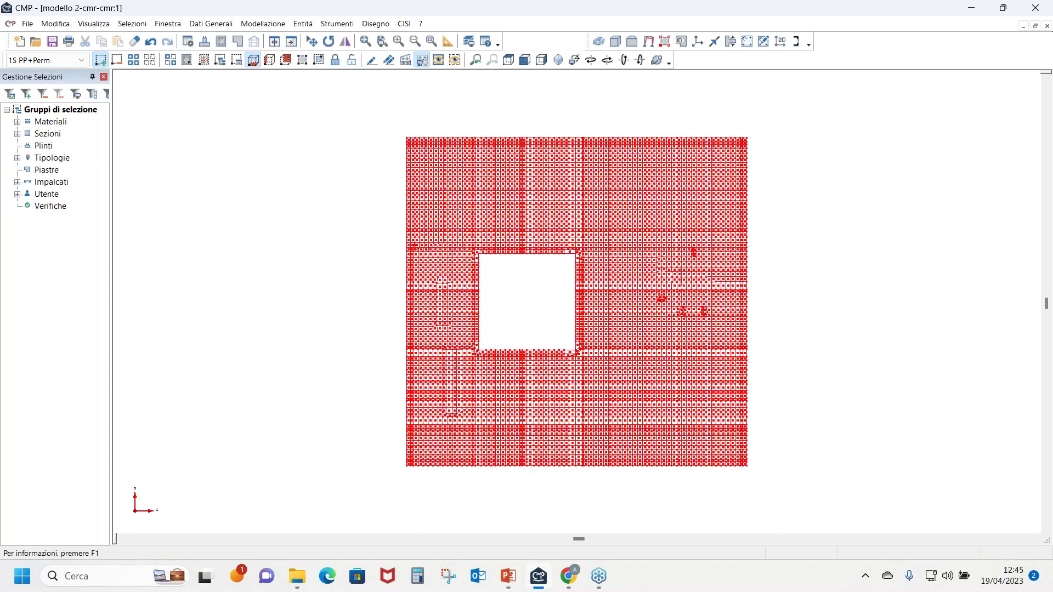
left_click_drag(561, 157, 595, 156)
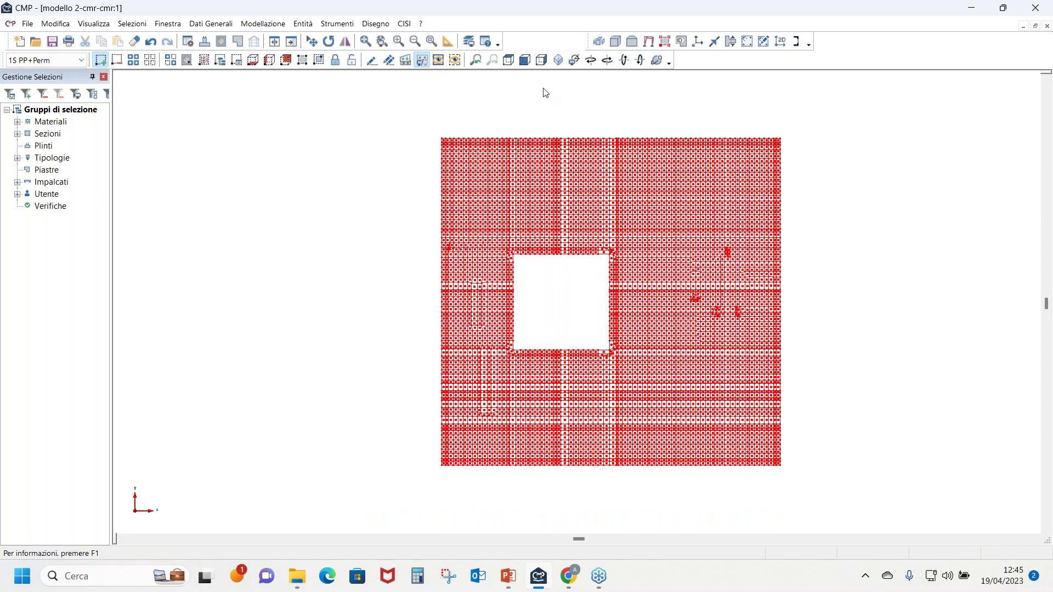
Open the shell reinforcement design (Progetto armature Shell) beside the slab and choose the PressoFless.CA verification settings
left_click(329, 29)
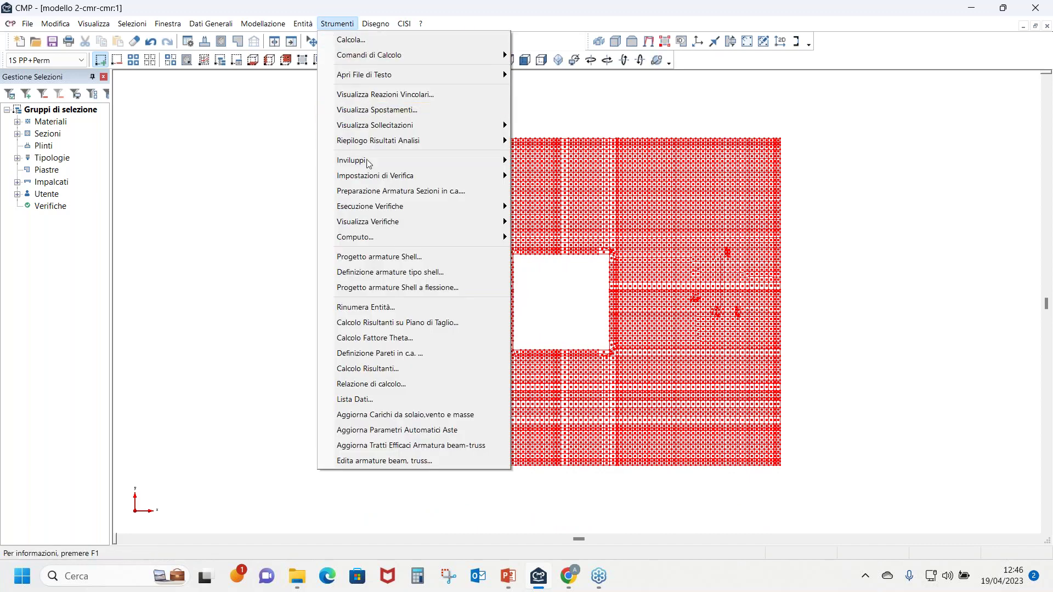
left_click(387, 259)
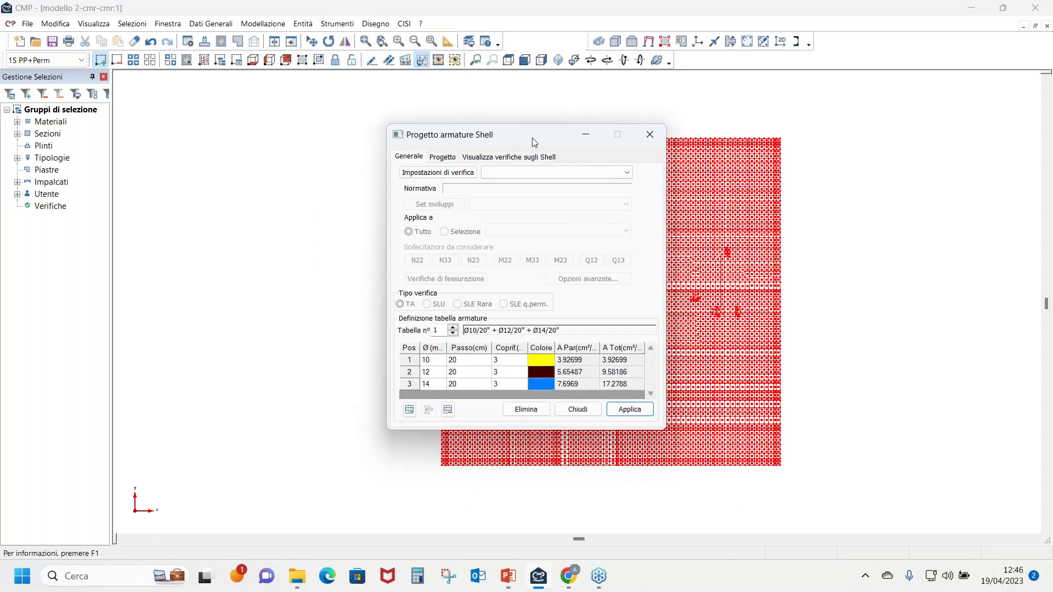
left_click_drag(535, 139, 289, 147)
left_click(606, 198)
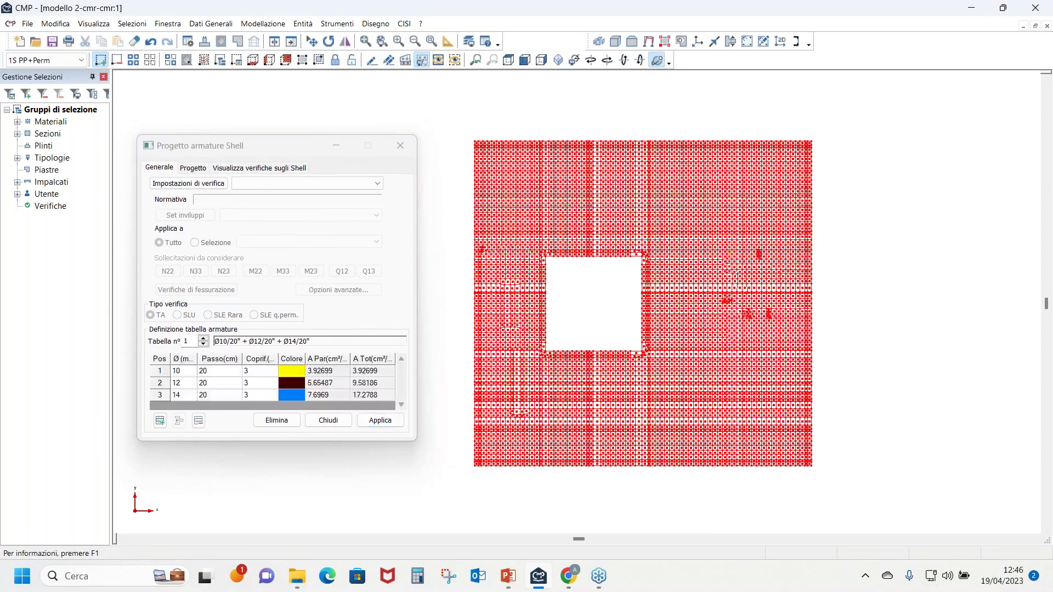
left_click_drag(241, 144, 245, 153)
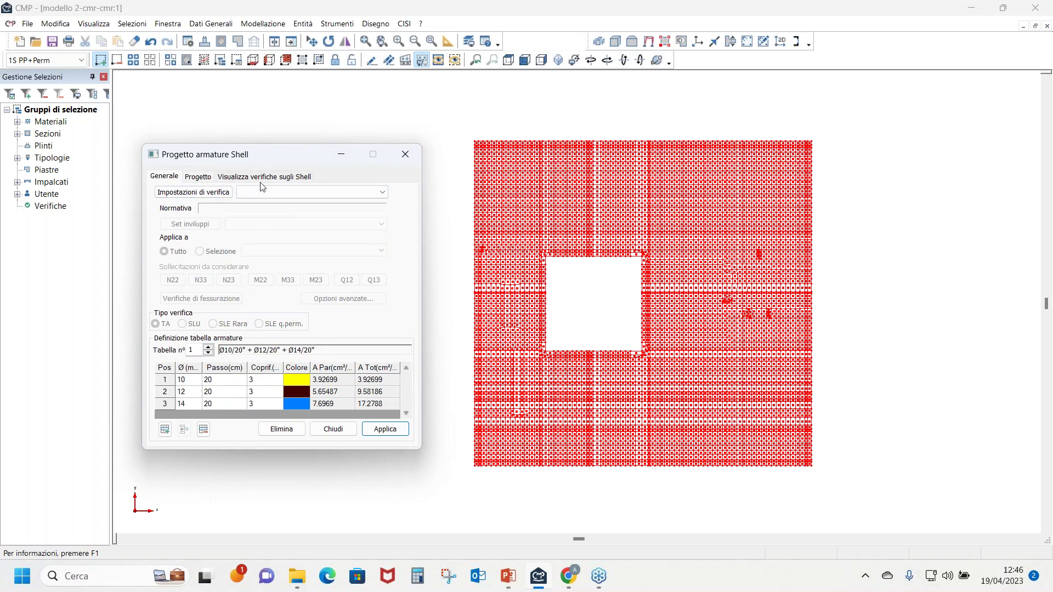
left_click(383, 193)
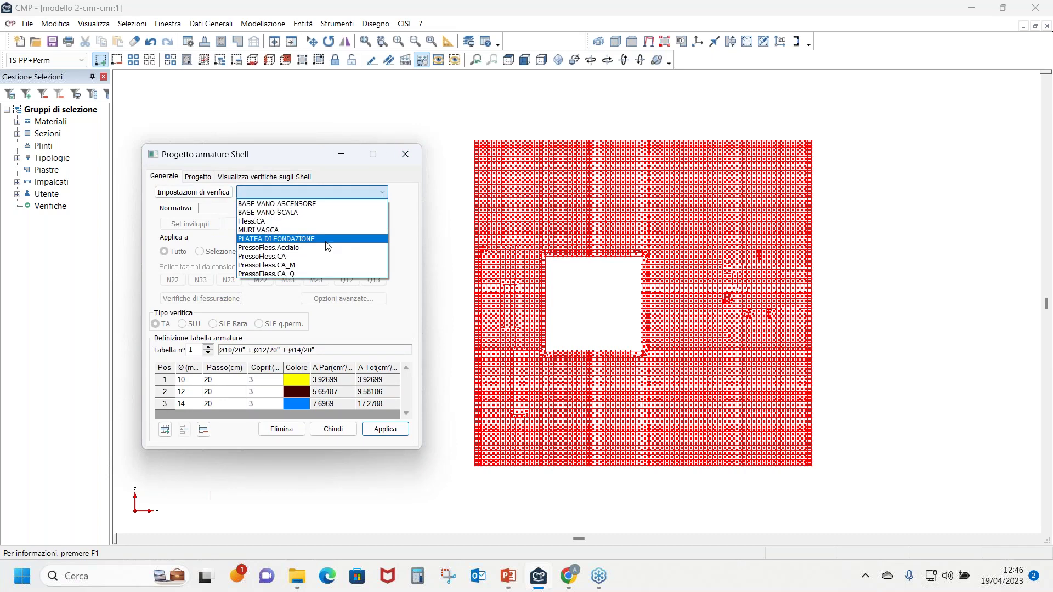
left_click(315, 256)
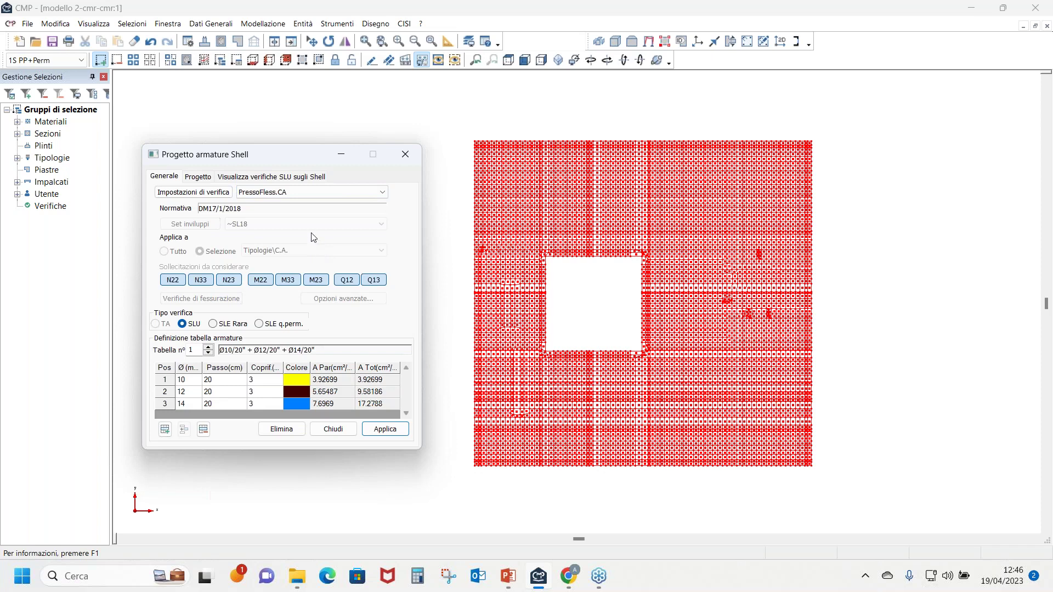
left_click(383, 192)
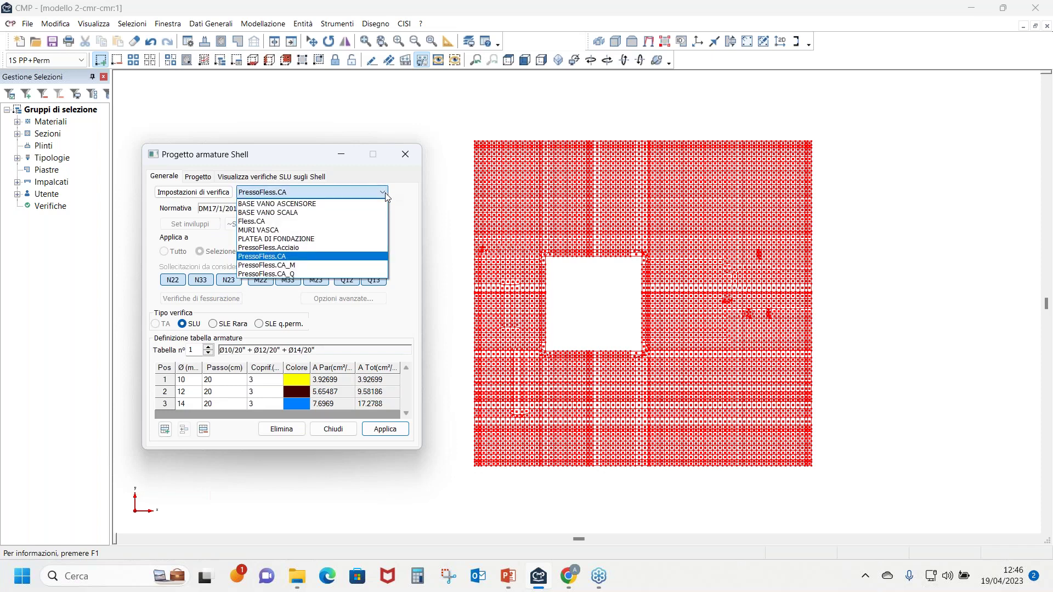
left_click(338, 261)
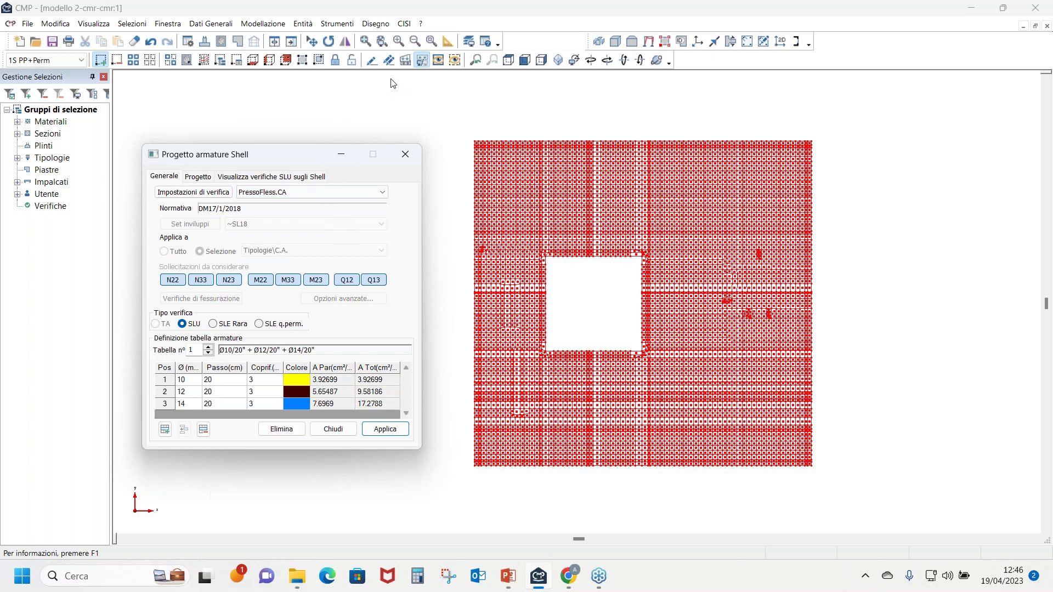
Browse the shell reinforcement definition tables from number 1 up to number 6
left_click(209, 346)
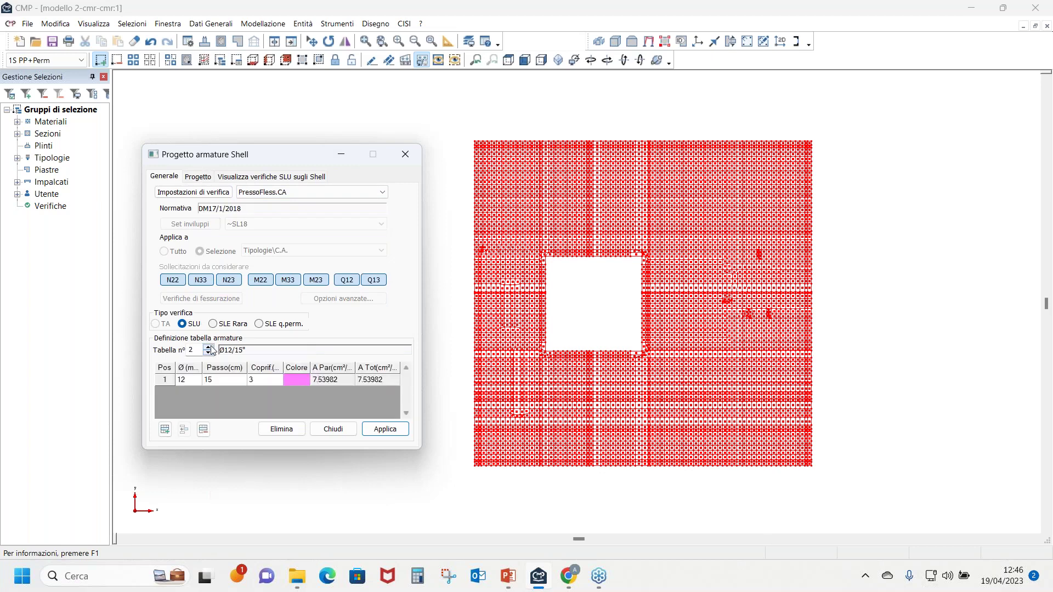
left_click(209, 347)
left_click(209, 346)
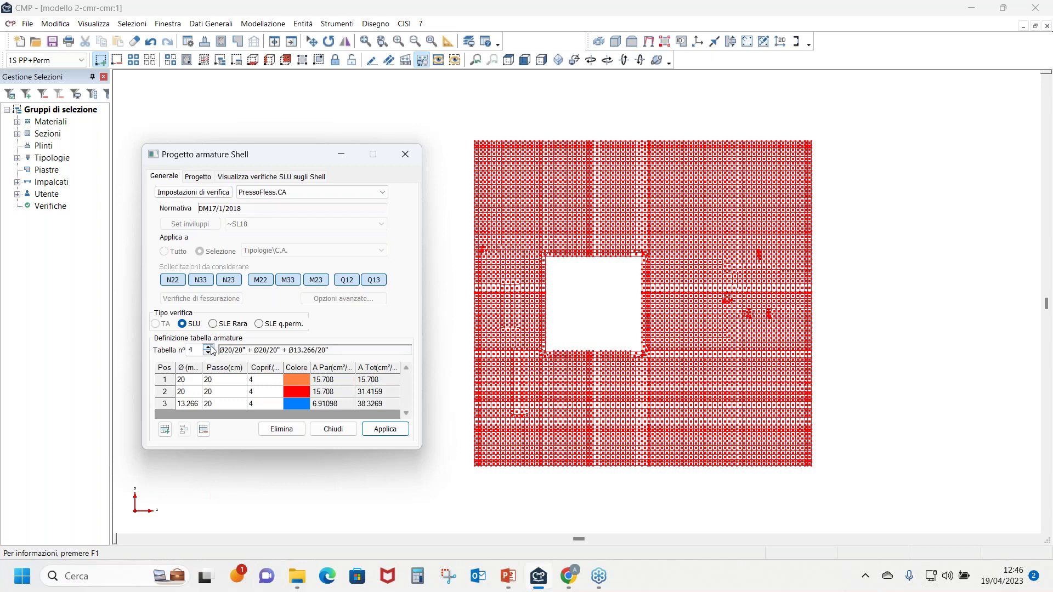
left_click(209, 346)
left_click(209, 346)
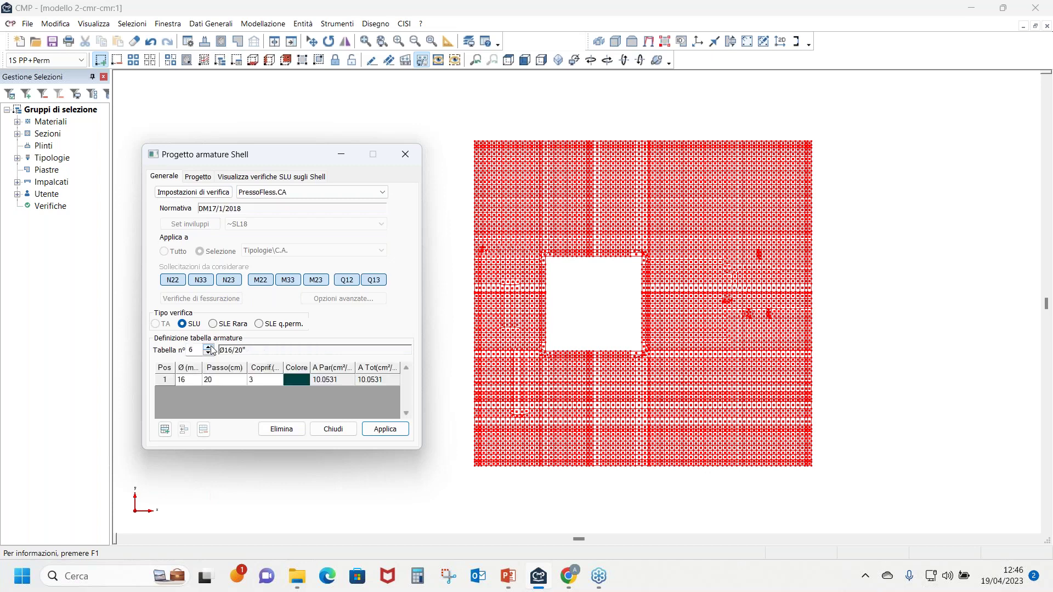
Set the design reinforcement to table 4 for direction 2 and table 8 for direction 3, at both extrados and intrados
left_click(198, 177)
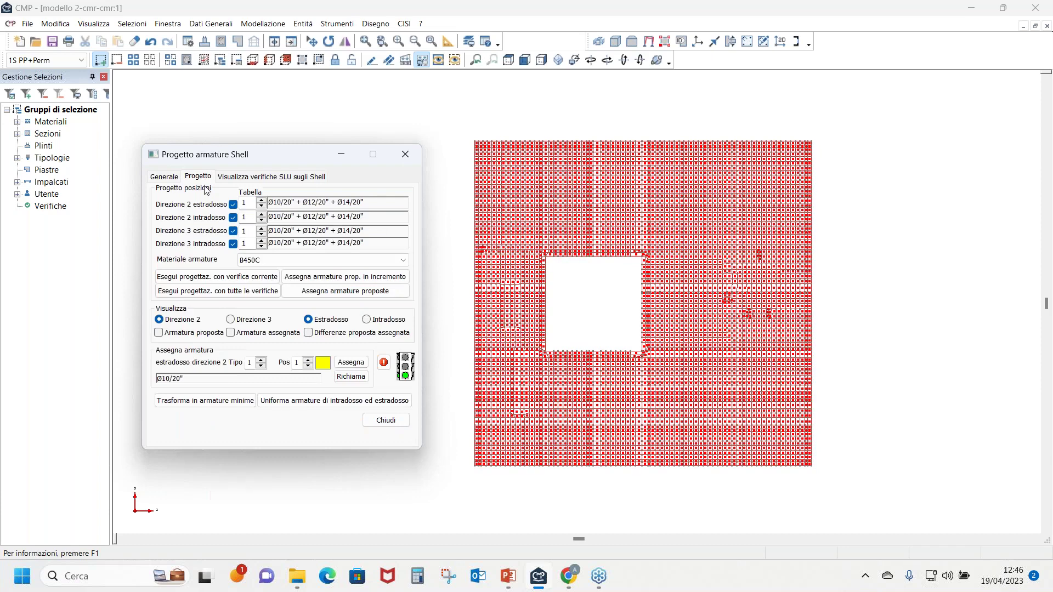
double_click(249, 202)
type("4")
double_click(245, 217)
type("4")
double_click(247, 232)
type("8")
double_click(245, 243)
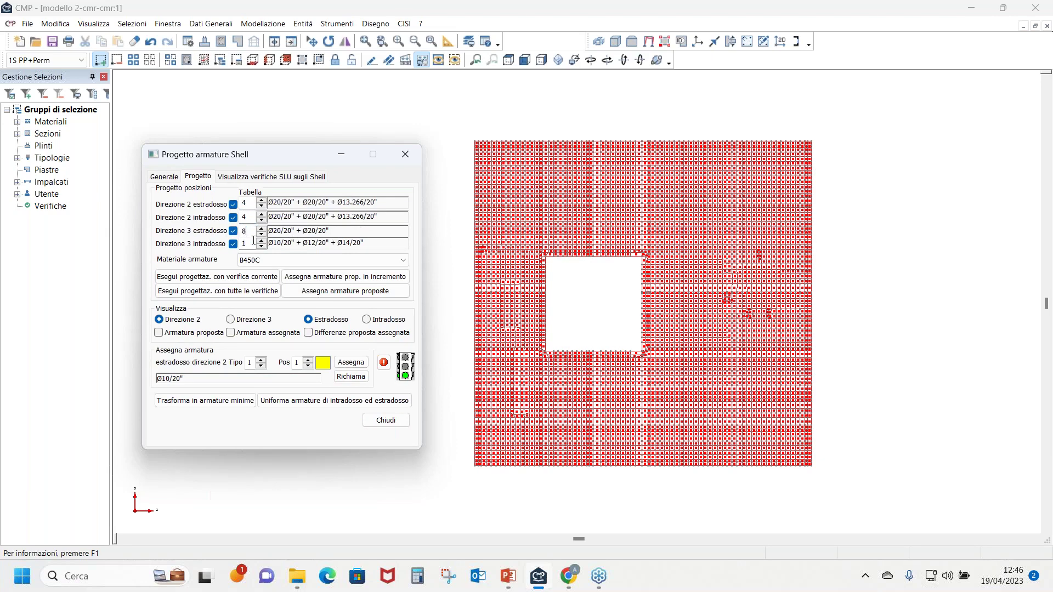
type("8")
Run the reinforcement design with the current verification and display the proposed reinforcement for directions 2 and 3 at intrados and extrados
left_click(242, 277)
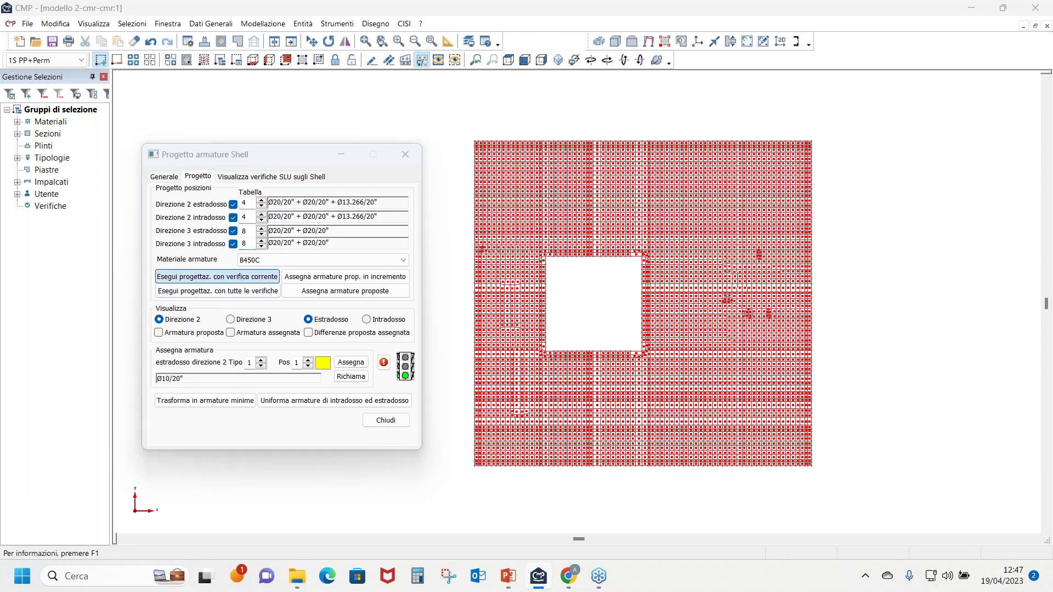
left_click(332, 341)
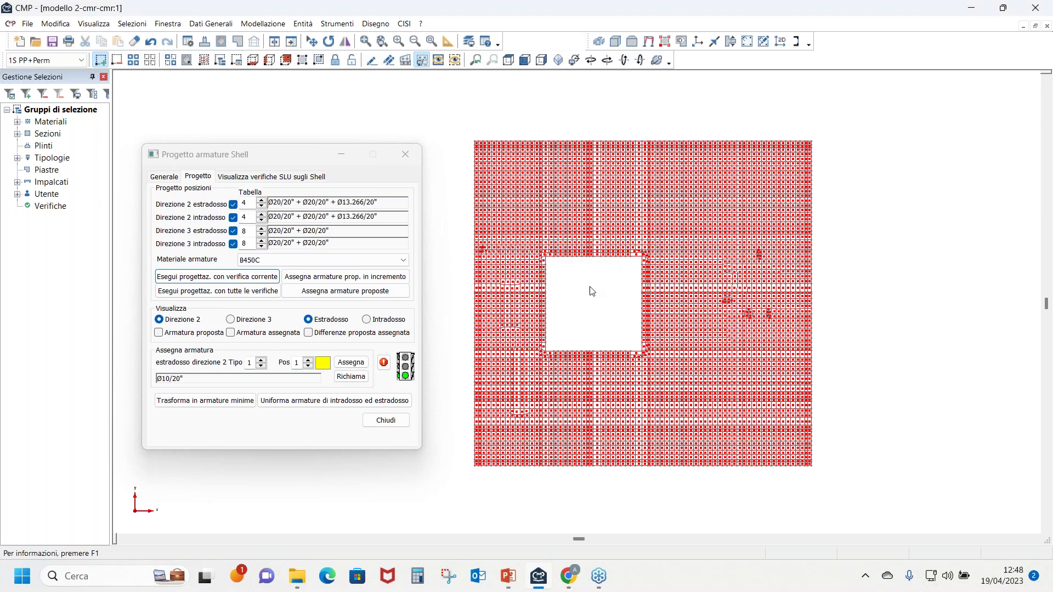
left_click(208, 333)
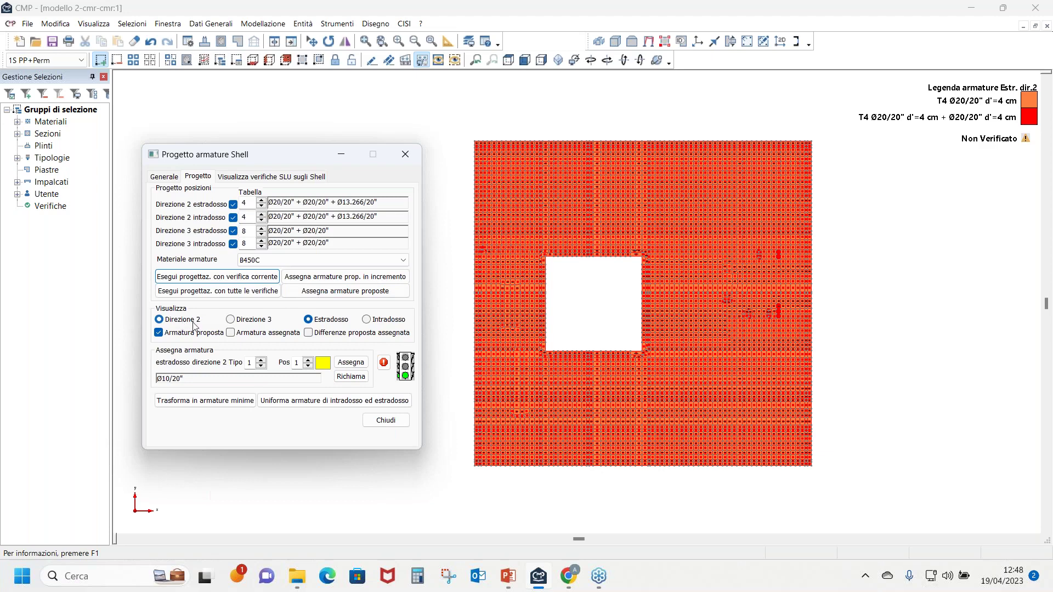
left_click(387, 324)
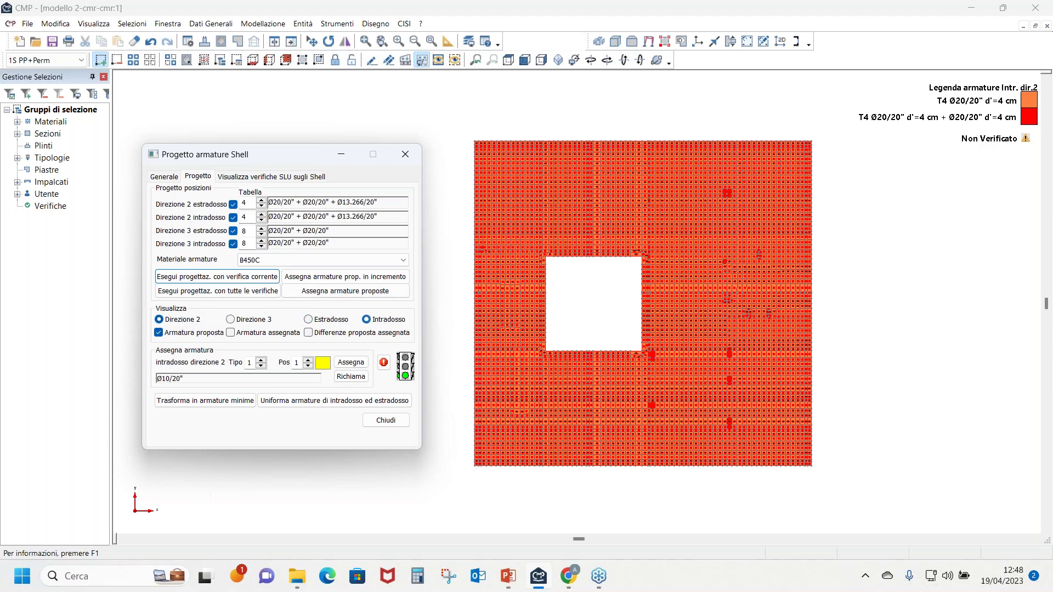
left_click(263, 320)
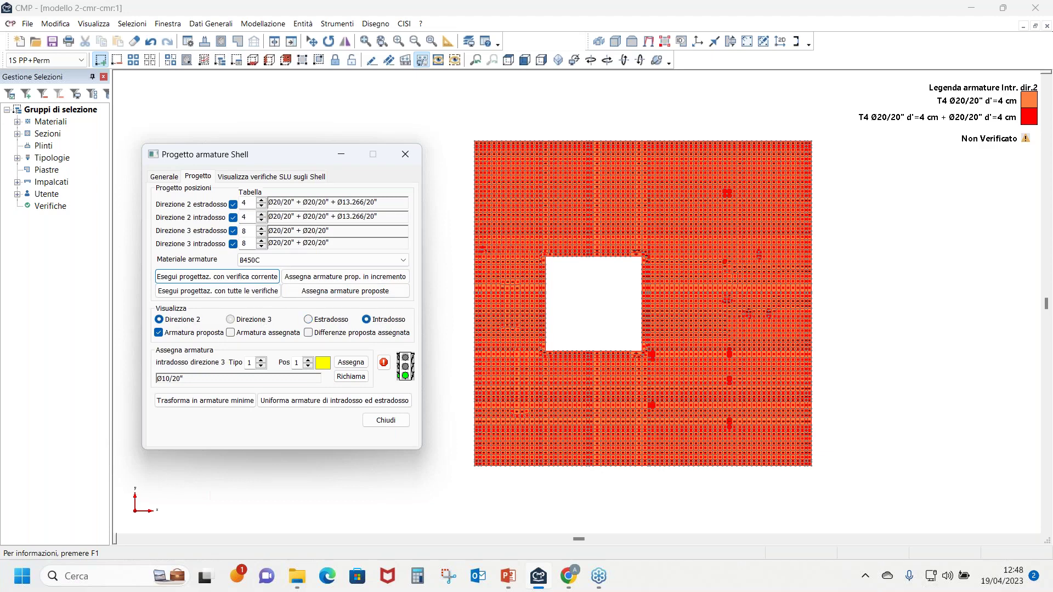
left_click(314, 322)
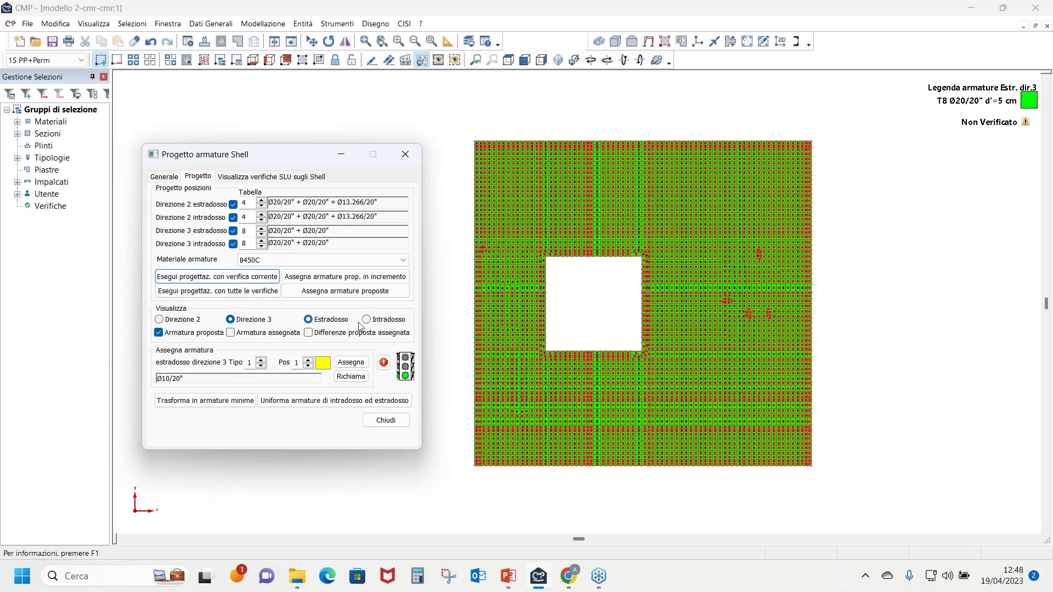
Assign the proposed reinforcement to the slab shells and run their SLU verifications
left_click(339, 297)
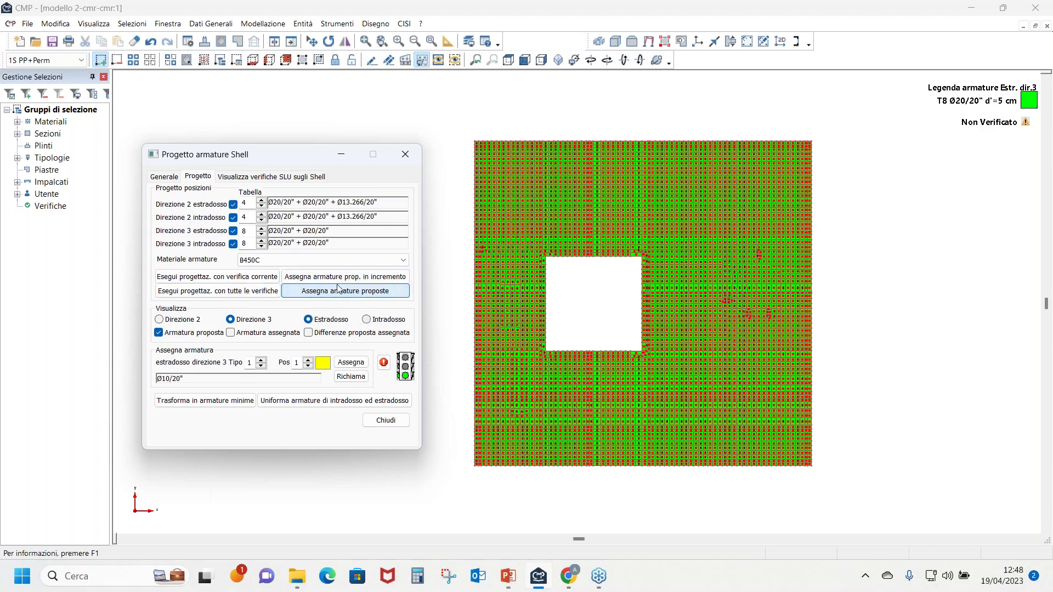
left_click(295, 177)
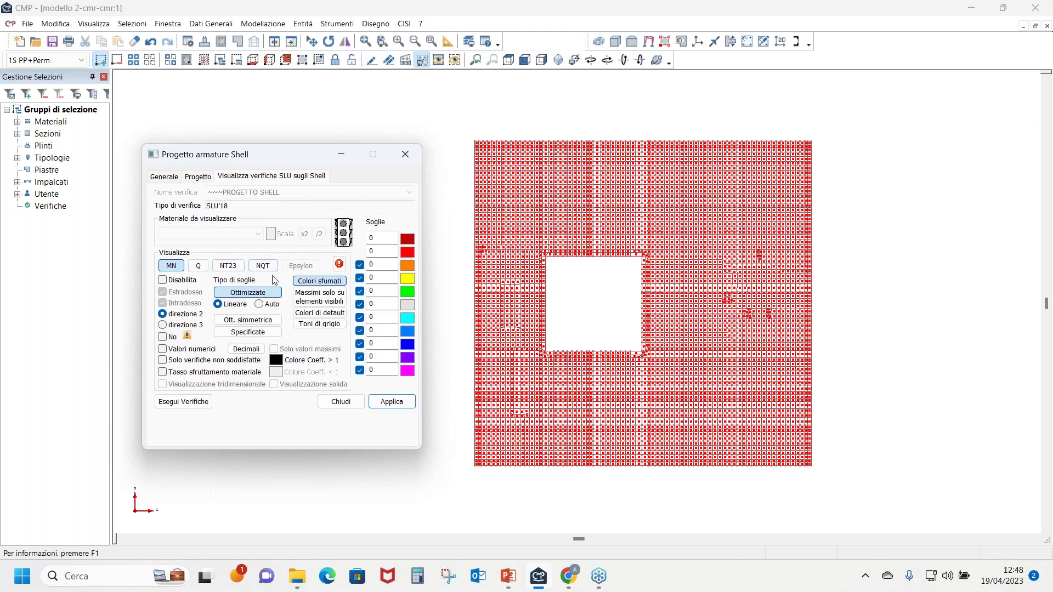
left_click(184, 402)
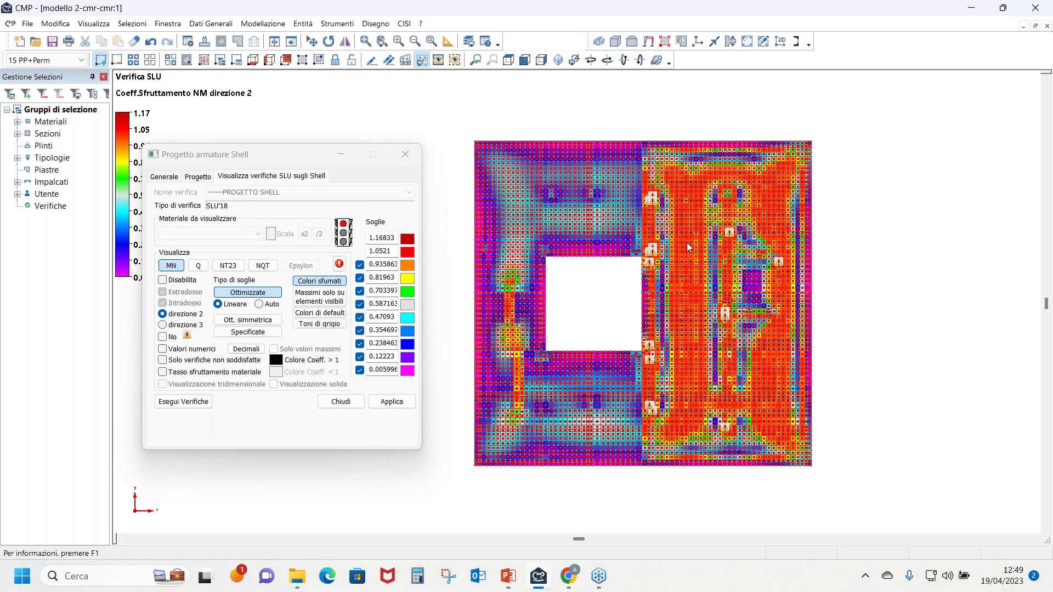
Choose direction 3 for the verification display and select the "Shell non verificati M22-" group of the slab
left_click(185, 325)
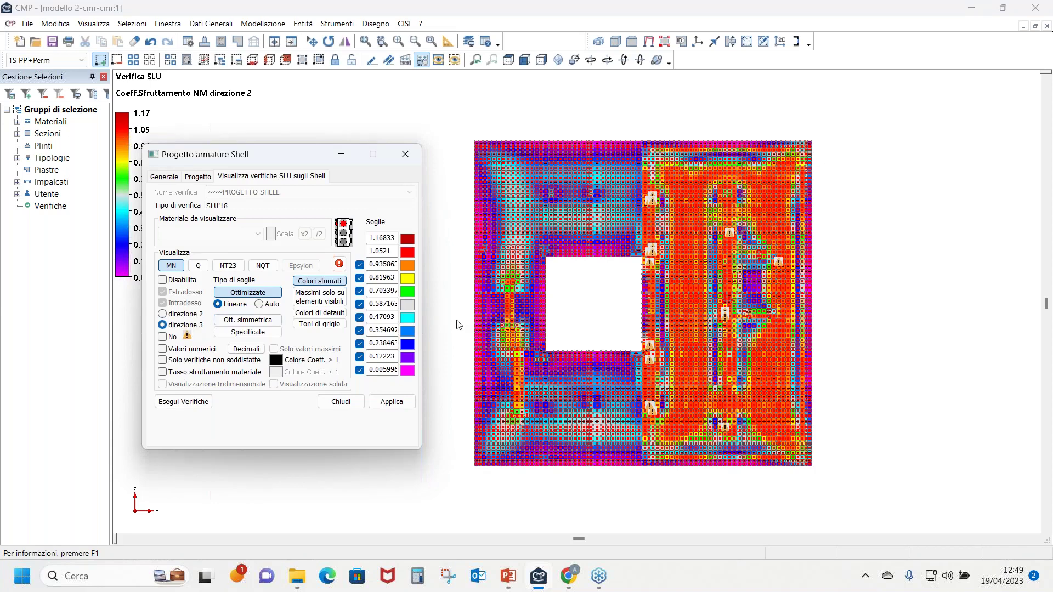
left_click(866, 299)
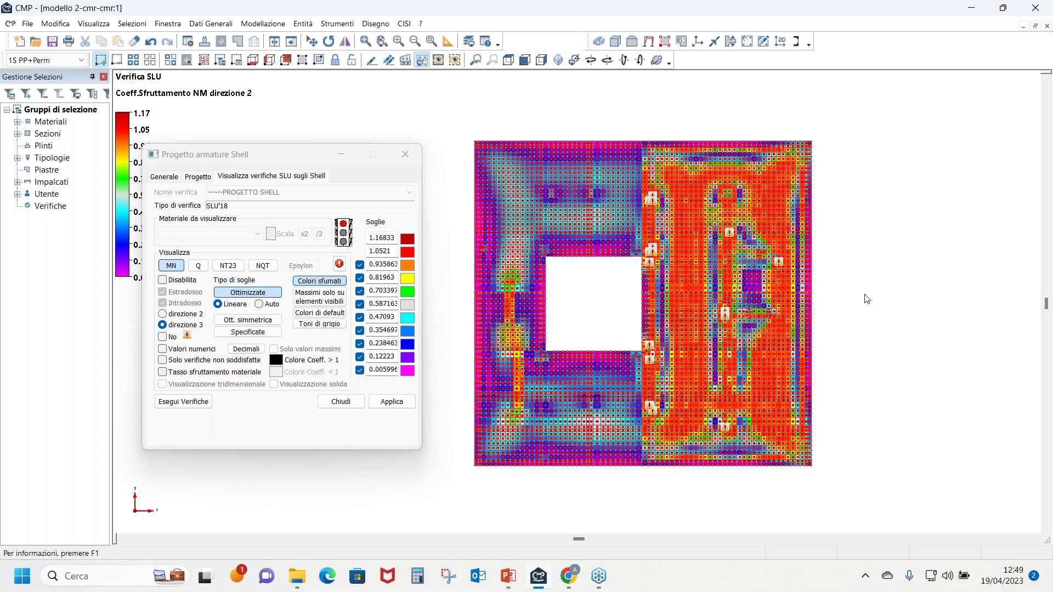
middle_click_drag(866, 299, 250, 297)
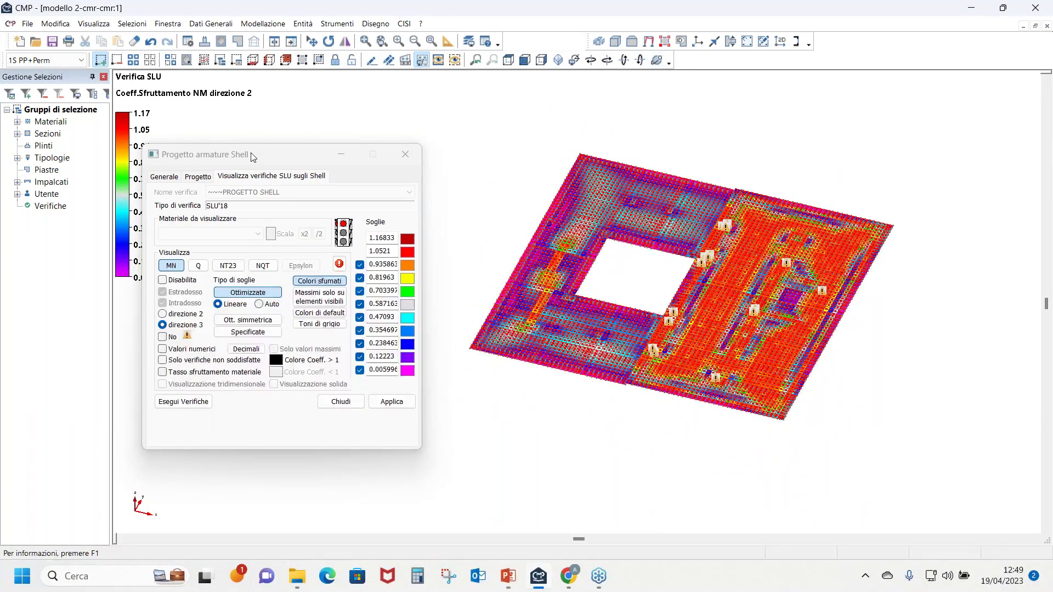
left_click_drag(253, 157, 278, 158)
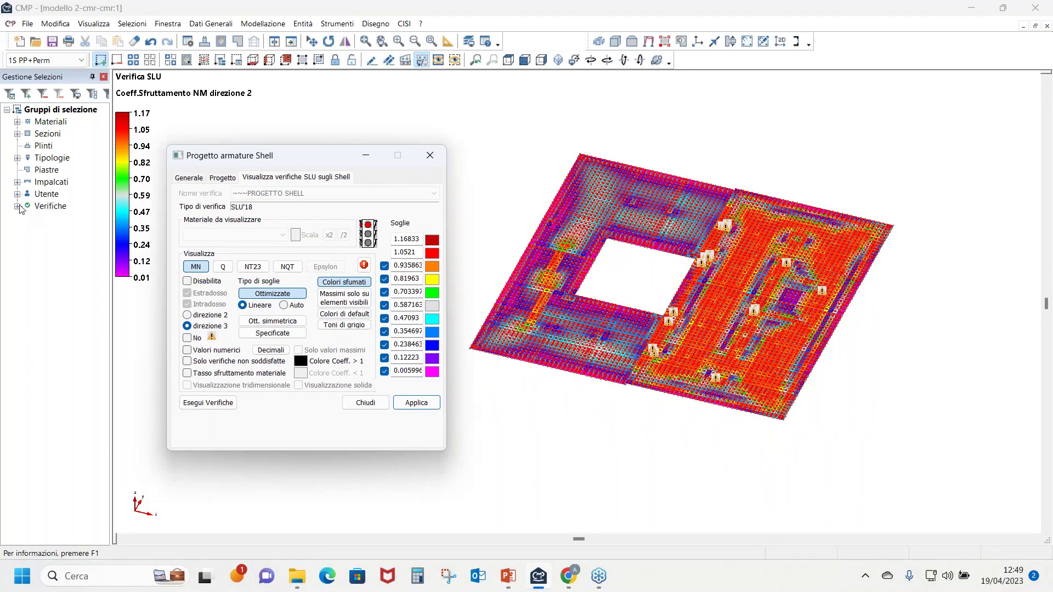
left_click(17, 206)
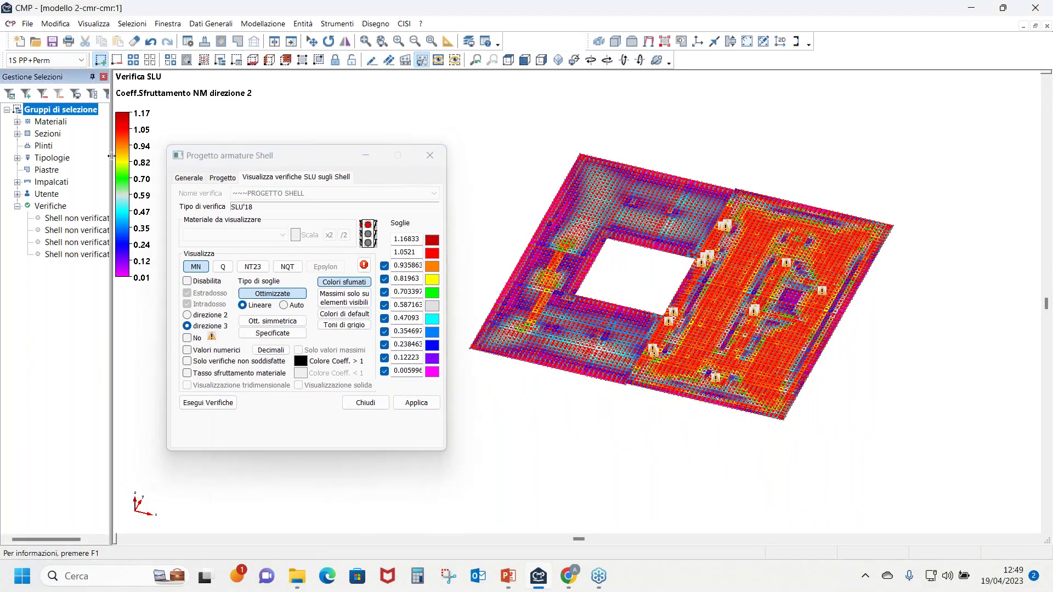
left_click_drag(112, 156, 196, 227)
left_click(202, 160)
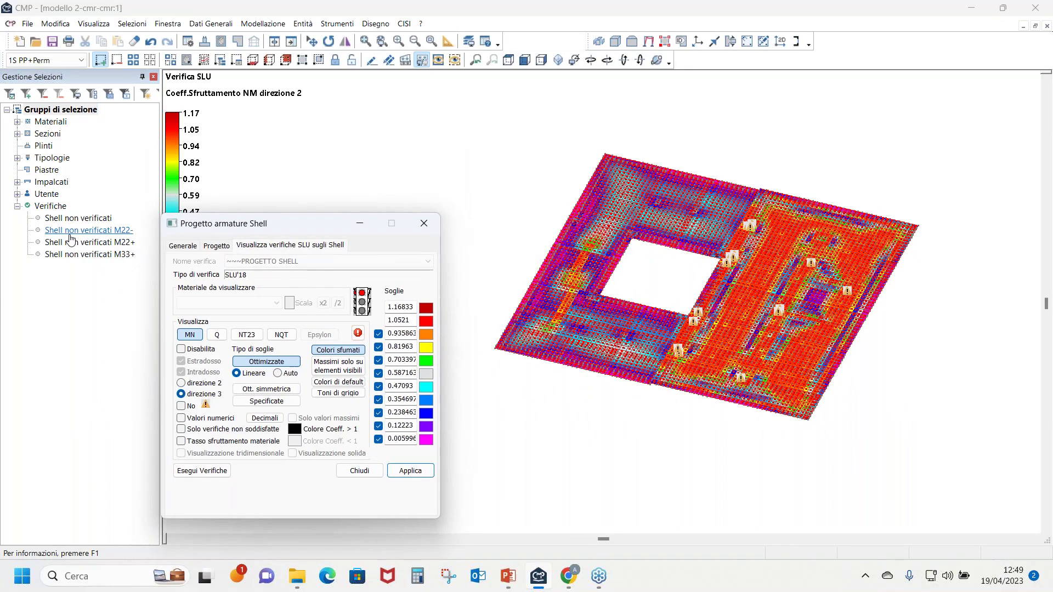
left_click(70, 233)
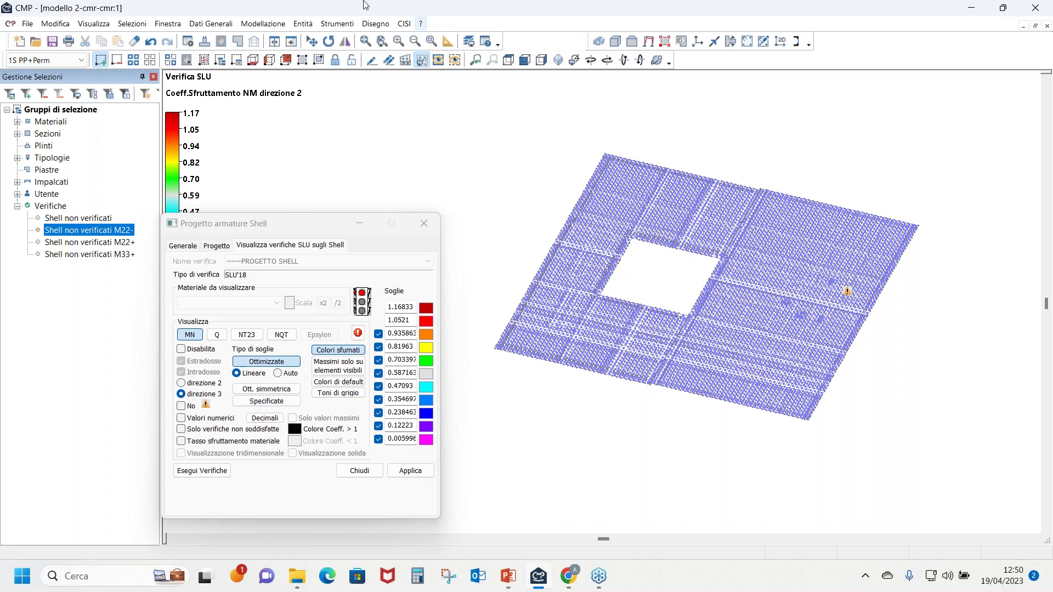
Assign extrados direction 2 reinforcement with table 4 and maximum position 2 to the selected "Shell non verificati M22-" shells
left_click(303, 26)
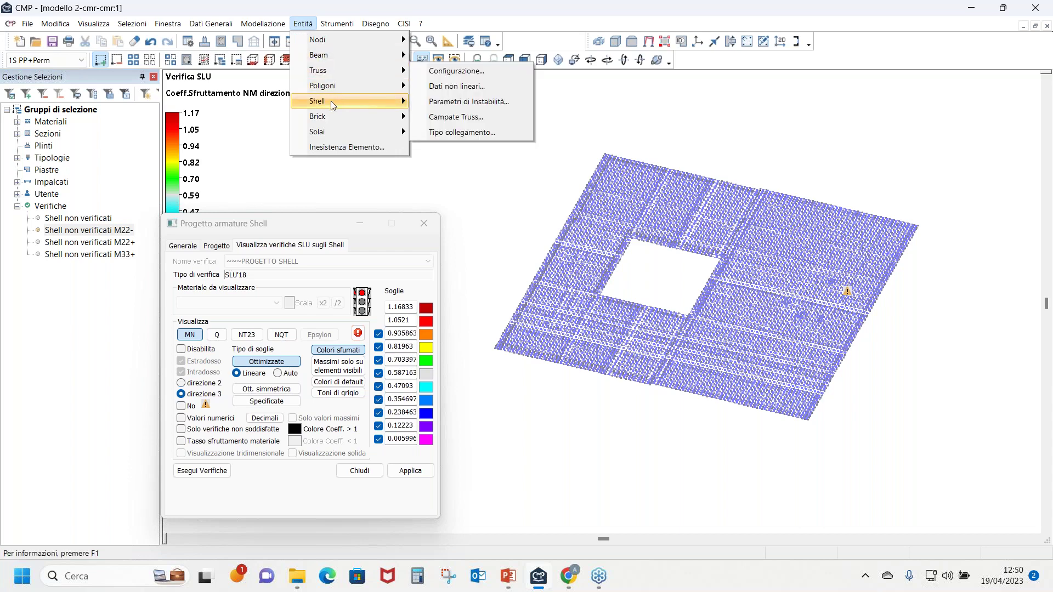
mouse_move(331, 100)
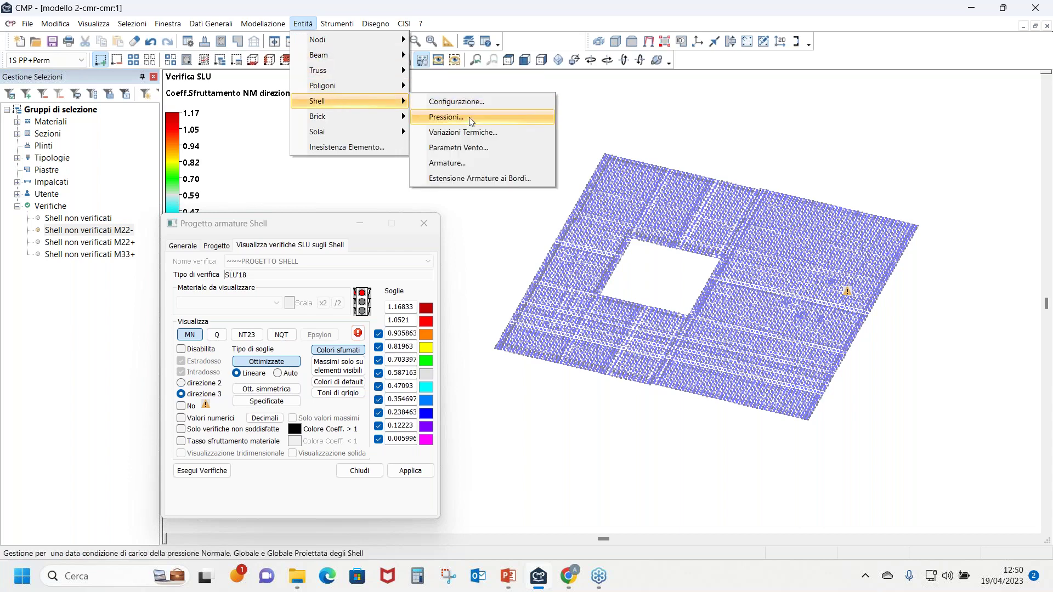
left_click(467, 163)
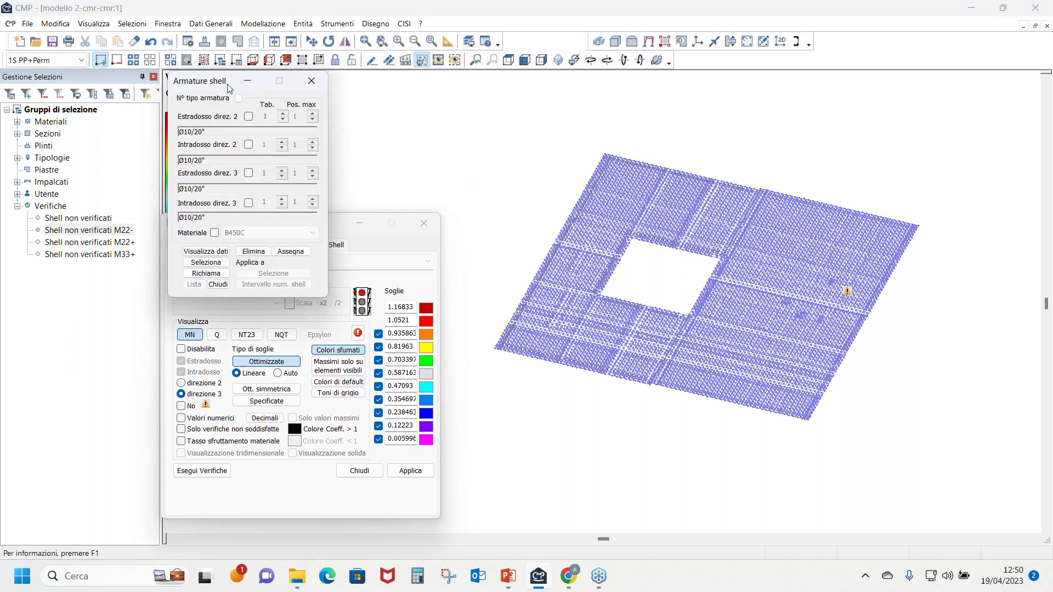
left_click_drag(214, 90, 345, 104)
left_click(370, 140)
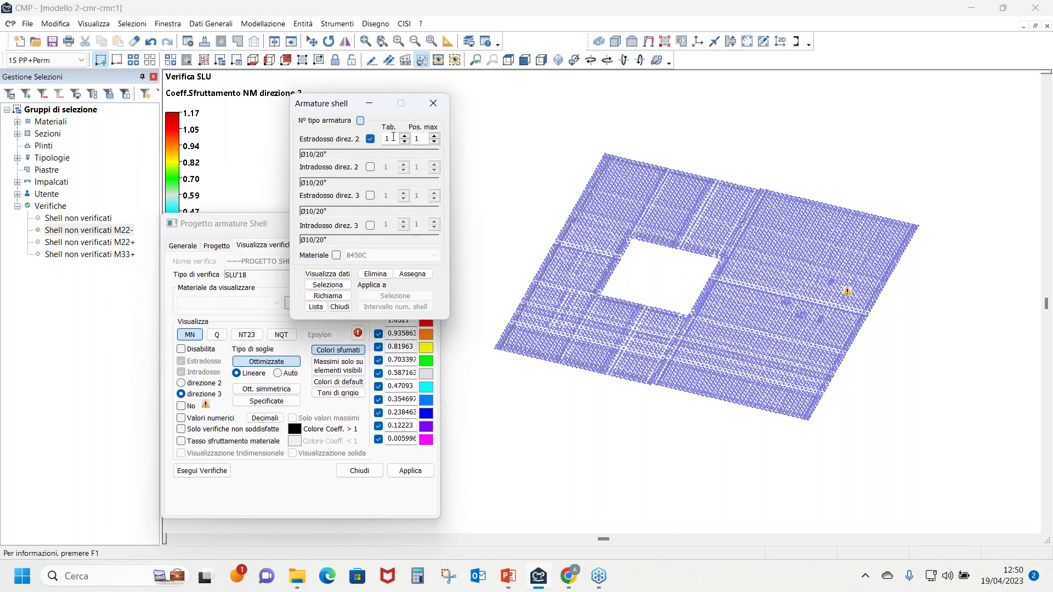
type("4")
key("Tab")
type("2")
left_click(412, 274)
left_click(425, 300)
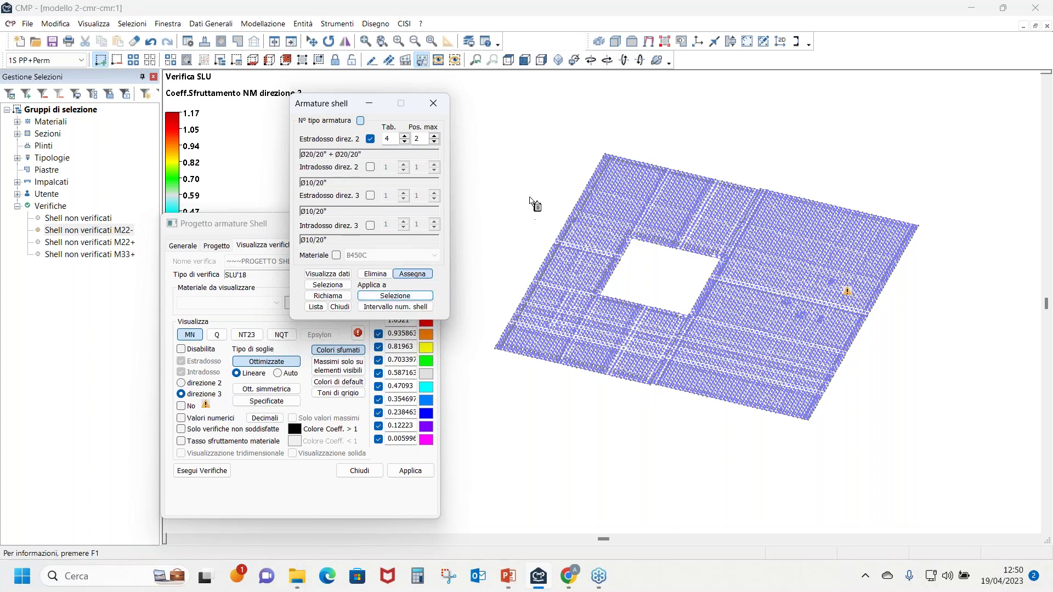
Select the "Shell non verificati M22+" group and assign it only intrados direction 2 reinforcement with table 4 and maximum position 2
left_click(68, 244)
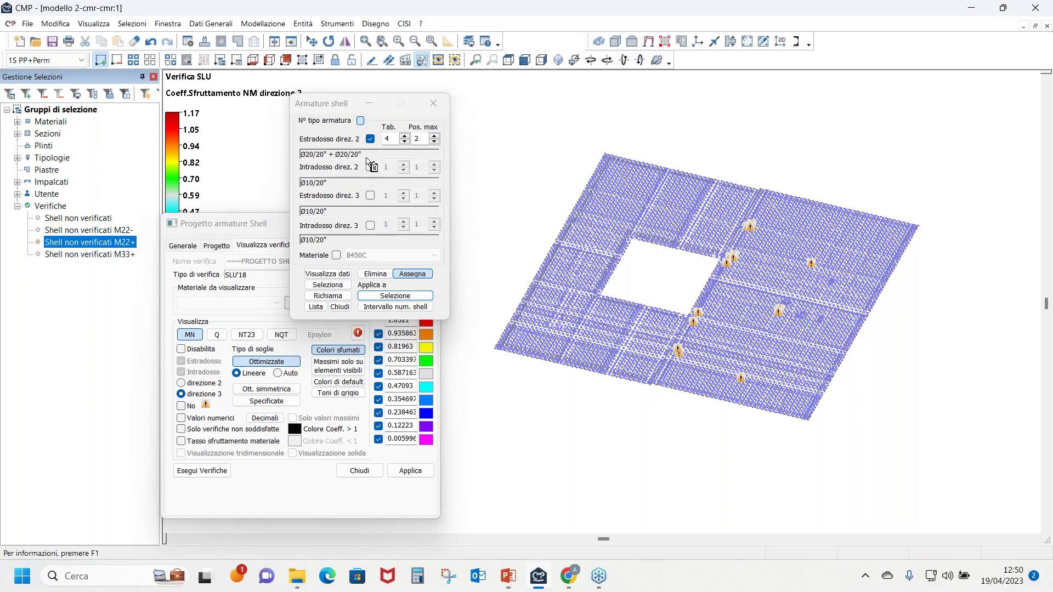
left_click(370, 139)
left_click(371, 167)
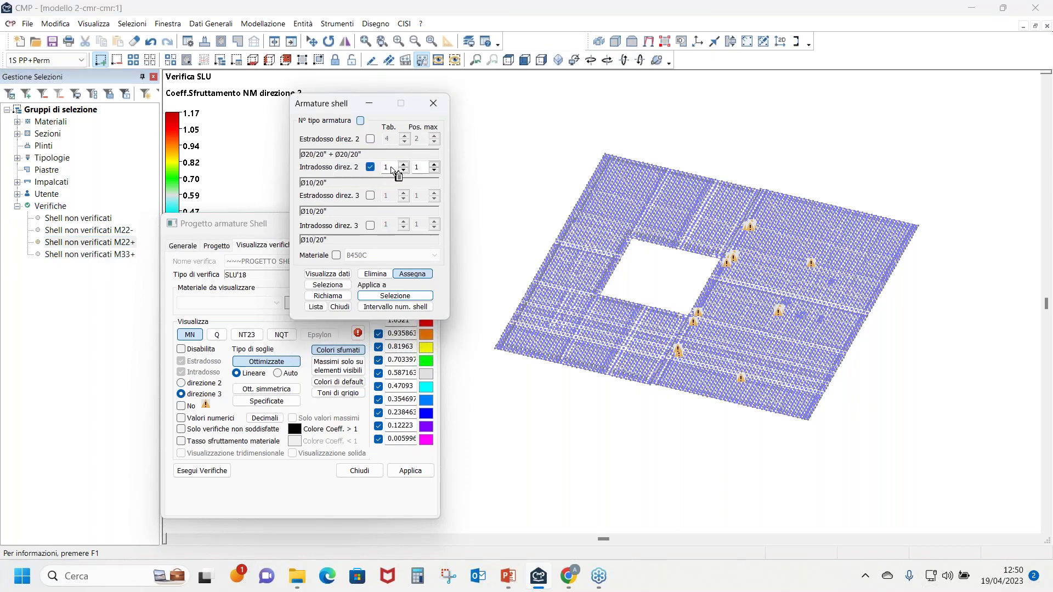
left_click(403, 165)
left_click(403, 164)
left_click(403, 164)
left_click(403, 164)
left_click(404, 170)
left_click(433, 164)
left_click(423, 298)
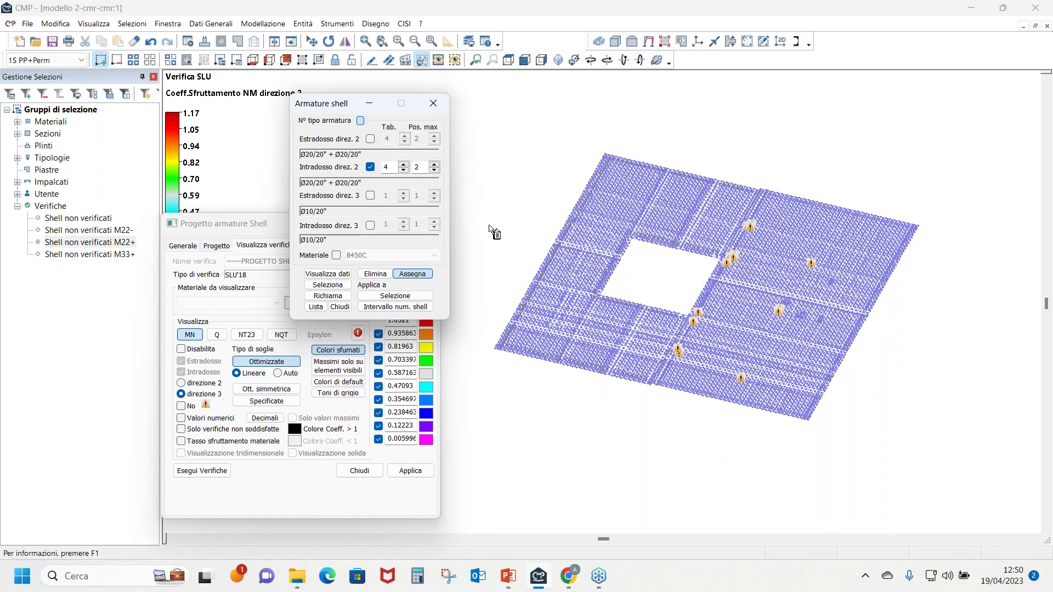
left_click(420, 273)
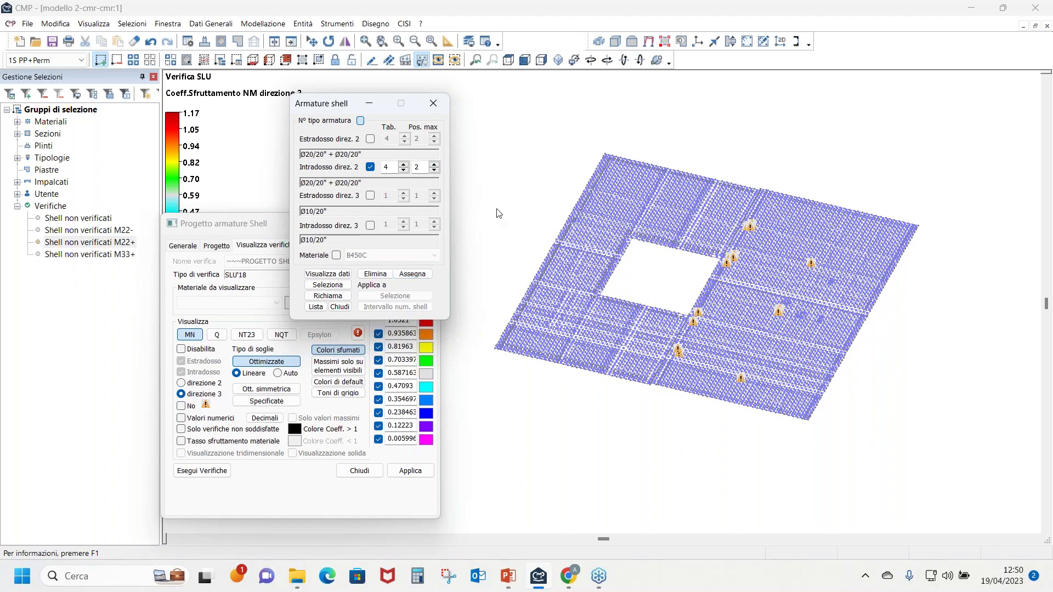
Select all visible slab shells and rerun their SLU verifications
left_click(152, 62)
left_click(152, 62)
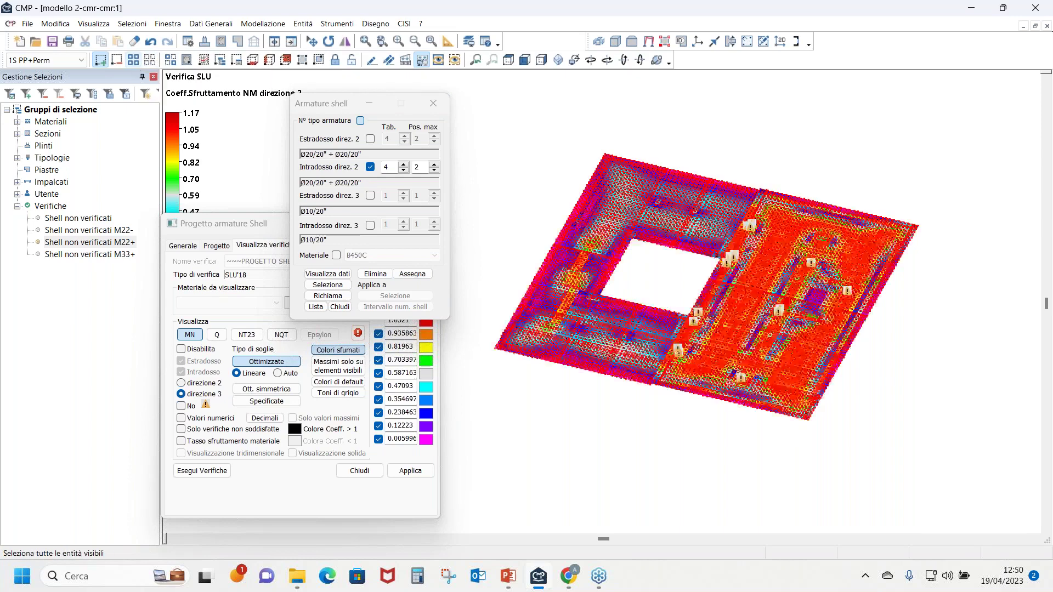
left_click(202, 471)
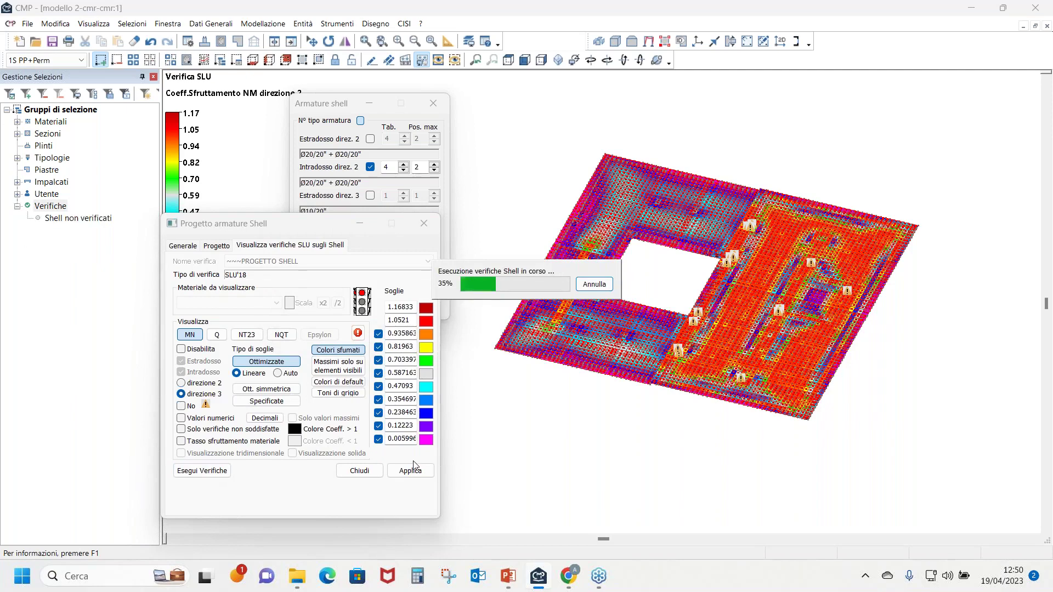